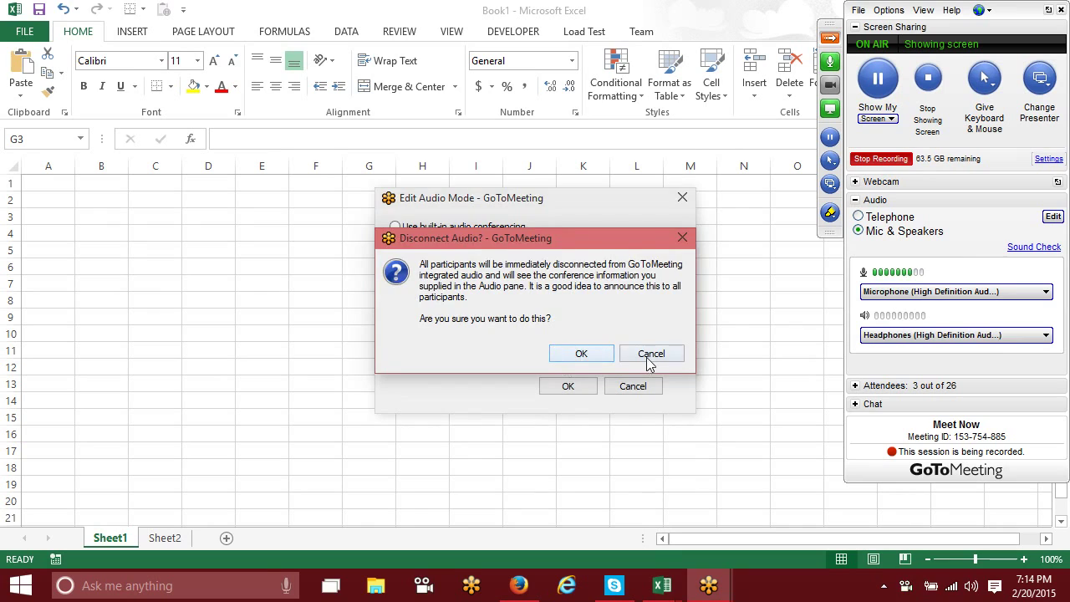
Step: Keep Mic & Speakers by switching the meeting audio to built-in VoIP conferencing, then show attendees
{"action": "left_click", "coordinate": [651, 355]}
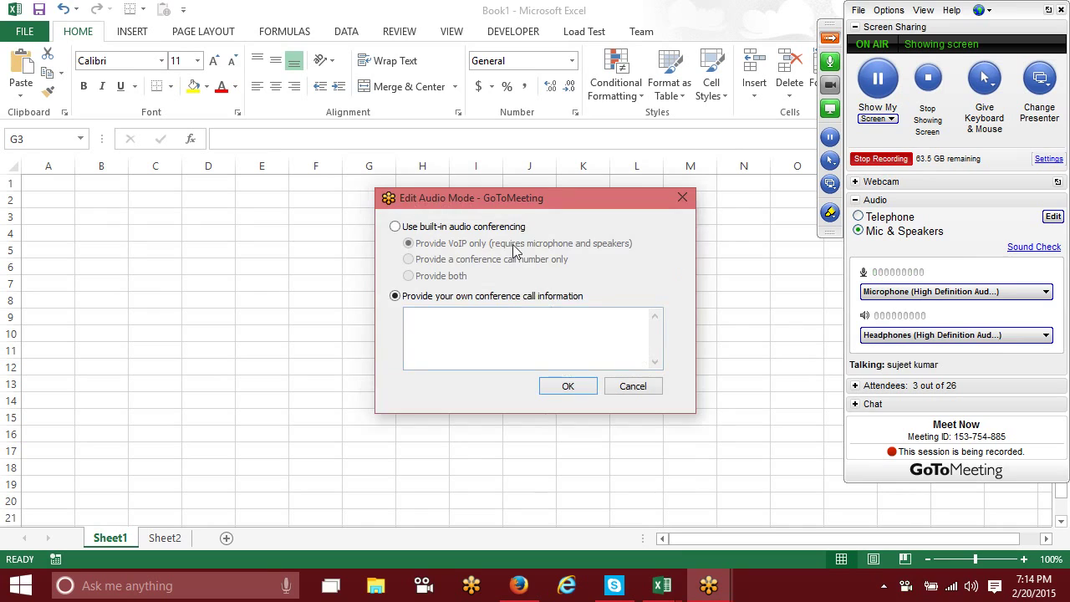
{"action": "left_click", "coordinate": [422, 227]}
{"action": "left_click", "coordinate": [554, 381]}
{"action": "left_click", "coordinate": [558, 350]}
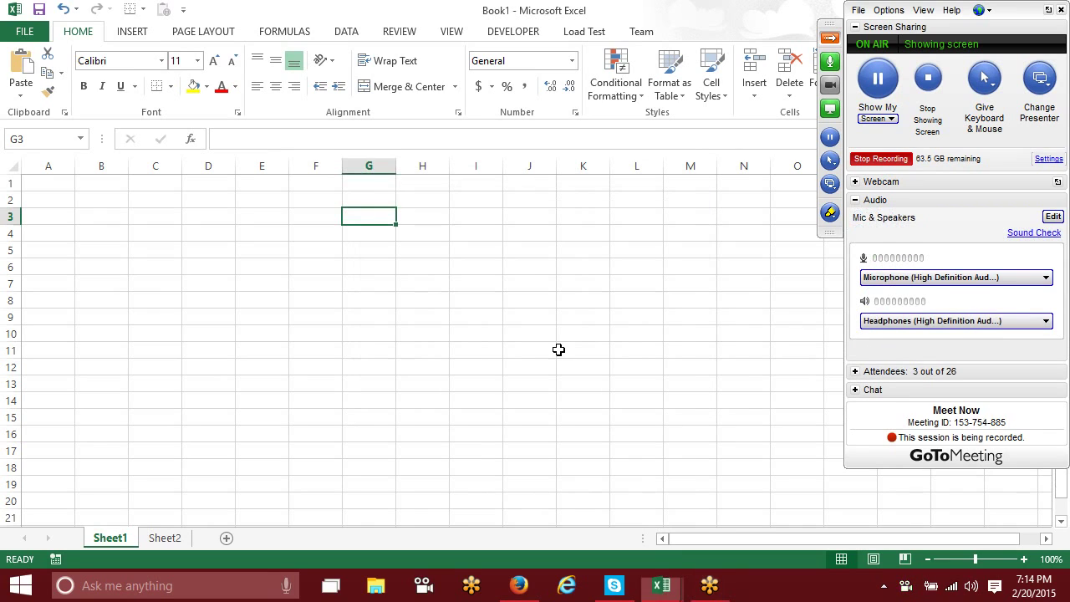
{"action": "left_click", "coordinate": [855, 372]}
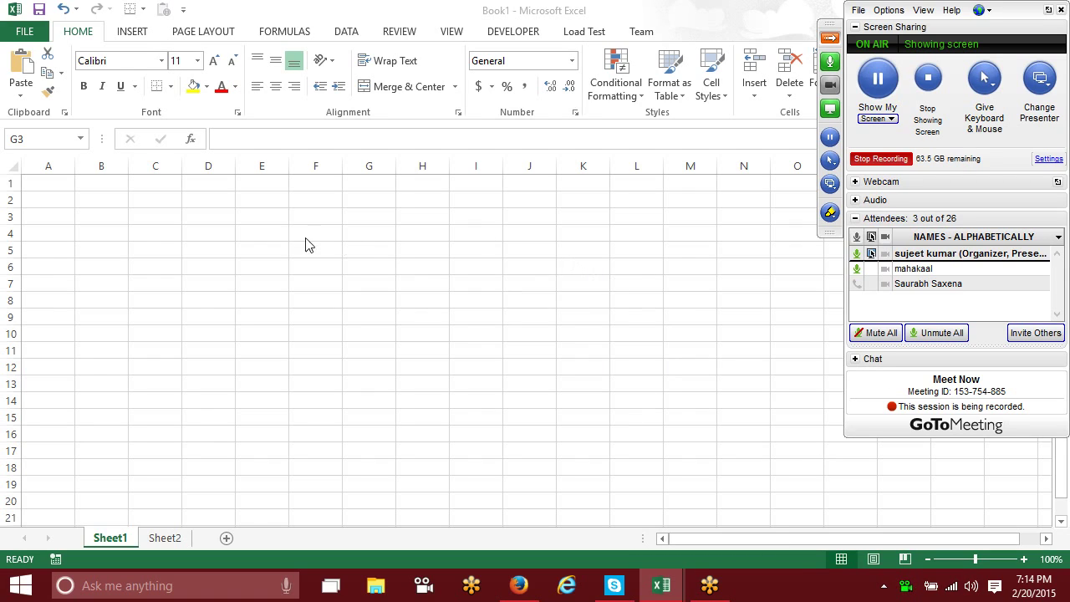
{"action": "left_click_drag", "start_coordinate": [239, 202], "coordinate": [356, 285]}
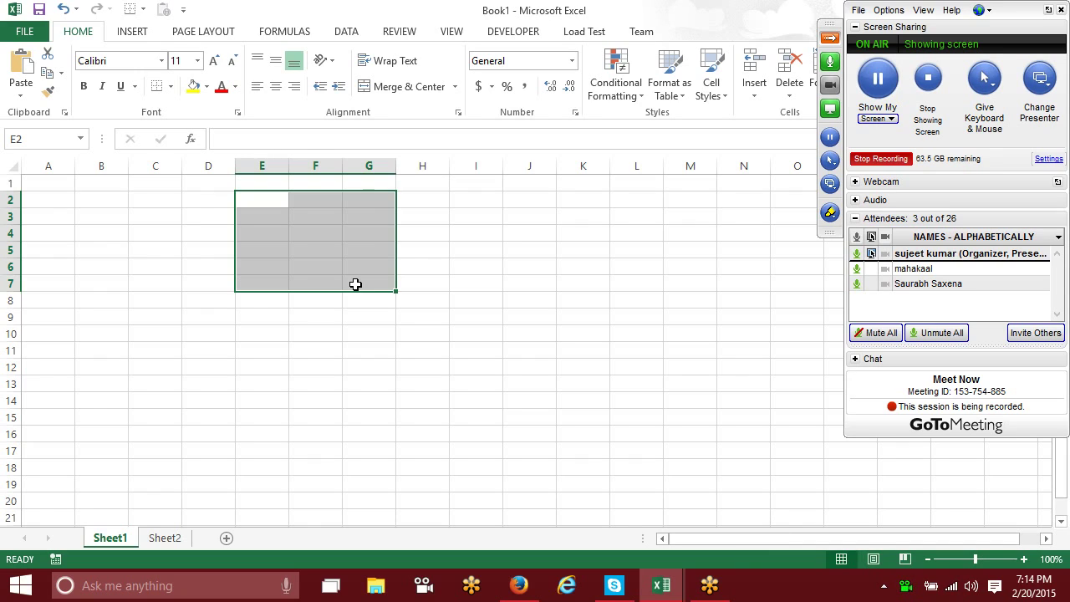
{"action": "left_click", "coordinate": [47, 183]}
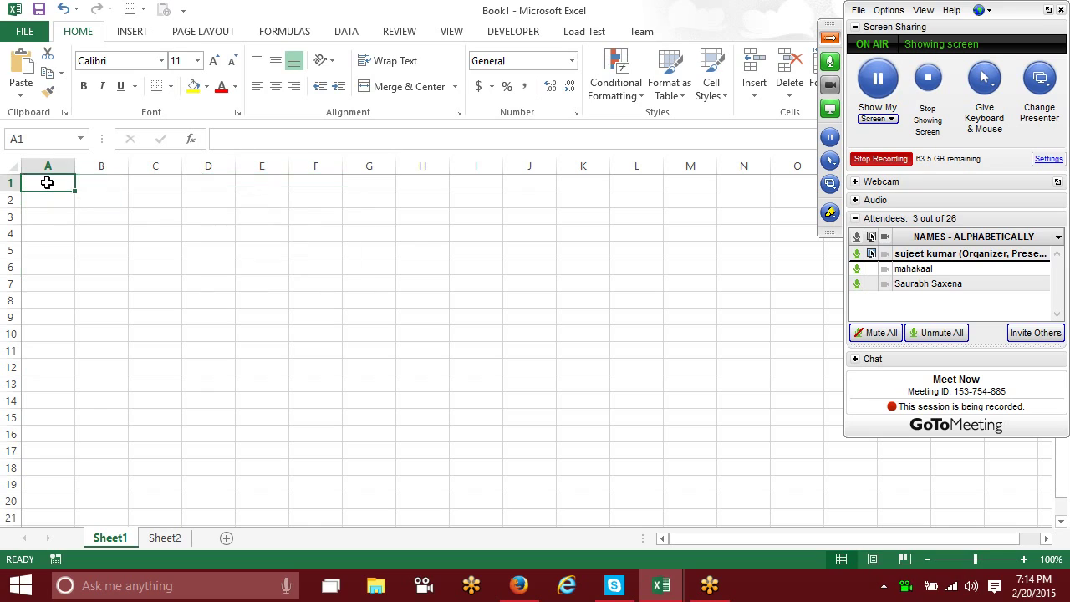
Step: Enter =RANDBETWEEN(10,90) in A1 and fill it across A1:M22
{"action": "type", "text": "=ra"}
{"action": "key", "text": "Down"}
{"action": "key", "text": "Down"}
{"action": "key", "text": "Tab"}
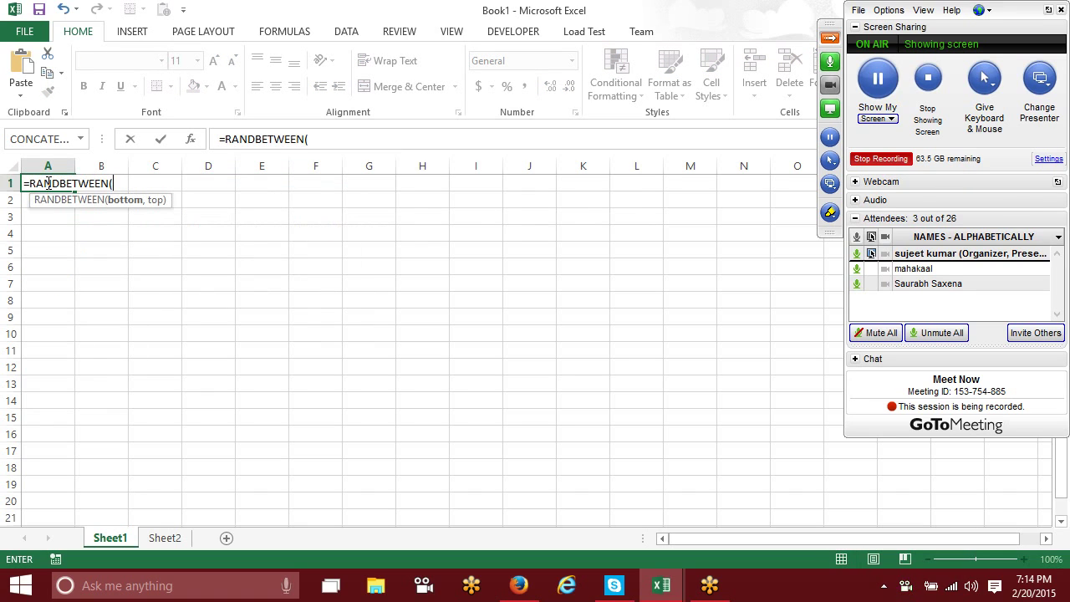
{"action": "type", "text": "10,90"}
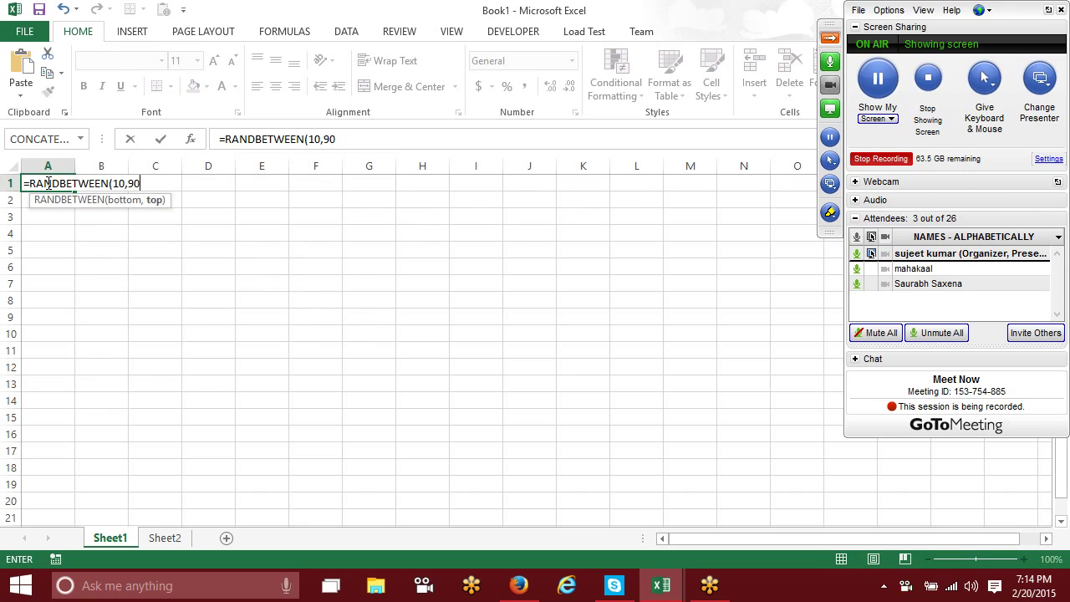
{"action": "key", "text": "Return"}
{"action": "left_click", "coordinate": [47, 183]}
{"action": "key", "text": "shift+Right"}
{"action": "key", "text": "shift+Right"}
{"action": "key", "text": "shift+Right"}
{"action": "key", "text": "shift+Right"}
{"action": "key", "text": "shift+Right"}
{"action": "key", "text": "shift+Right"}
{"action": "key", "text": "shift+Right"}
{"action": "key", "text": "shift+Right"}
{"action": "key", "text": "shift+Right"}
{"action": "key", "text": "shift+Right"}
{"action": "key", "text": "shift+Right"}
{"action": "key", "text": "shift+Right"}
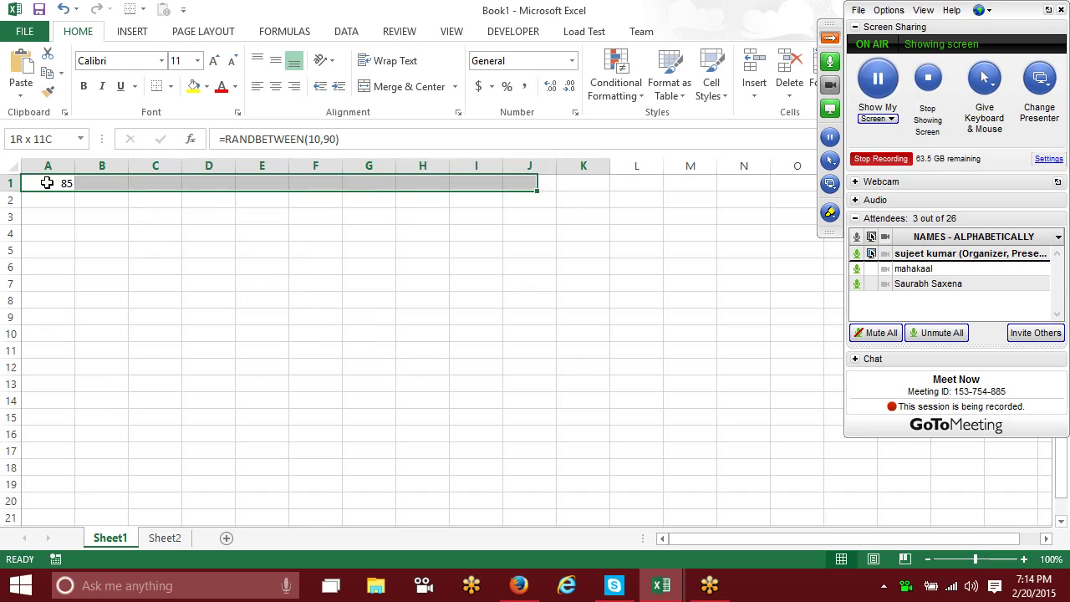
{"action": "key", "text": "shift+Down"}
{"action": "key", "text": "shift+Down"}
{"action": "key", "text": "shift+Down"}
{"action": "key", "text": "shift+Down"}
{"action": "key", "text": "shift+Down"}
{"action": "key", "text": "shift+Down"}
{"action": "key", "text": "shift+Down"}
{"action": "key", "text": "shift+Down"}
{"action": "key", "text": "shift+Down"}
{"action": "key", "text": "shift+Down"}
{"action": "key", "text": "shift+Down"}
{"action": "key", "text": "shift+Down"}
{"action": "key", "text": "shift+Down"}
{"action": "key", "text": "shift+Down"}
{"action": "key", "text": "shift+Down"}
{"action": "key", "text": "shift+Down"}
{"action": "key", "text": "shift+Down"}
{"action": "key", "text": "shift+Down"}
{"action": "key", "text": "shift+Down"}
{"action": "key", "text": "shift+Down"}
{"action": "key", "text": "shift+Down"}
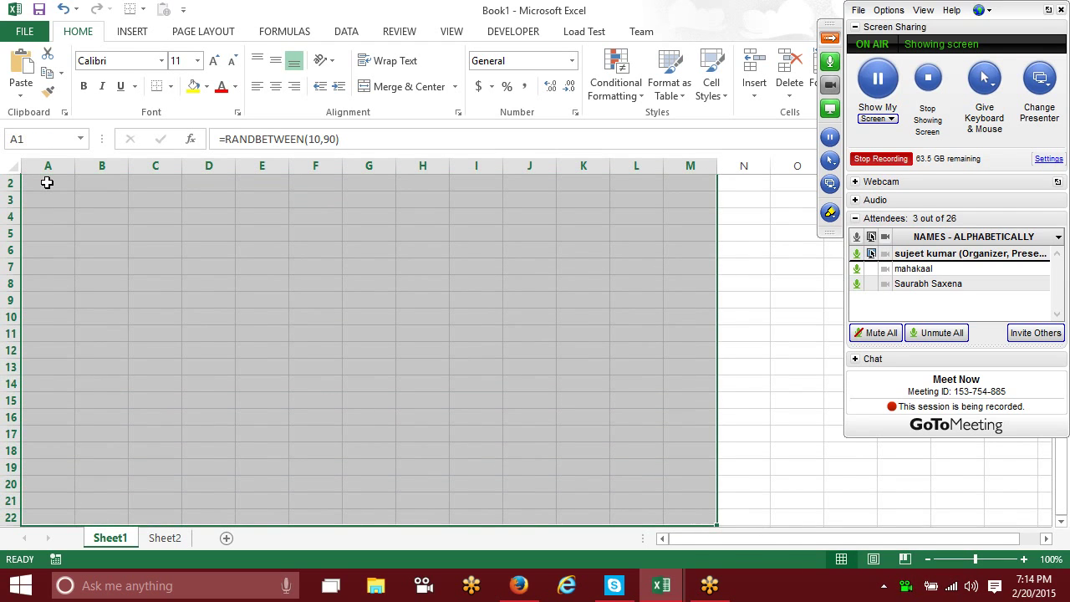
{"action": "key", "text": "ctrl+r"}
{"action": "key", "text": "ctrl+d"}
Step: Copy the random-number block and paste it back as plain values
{"action": "key", "text": "ctrl+c"}
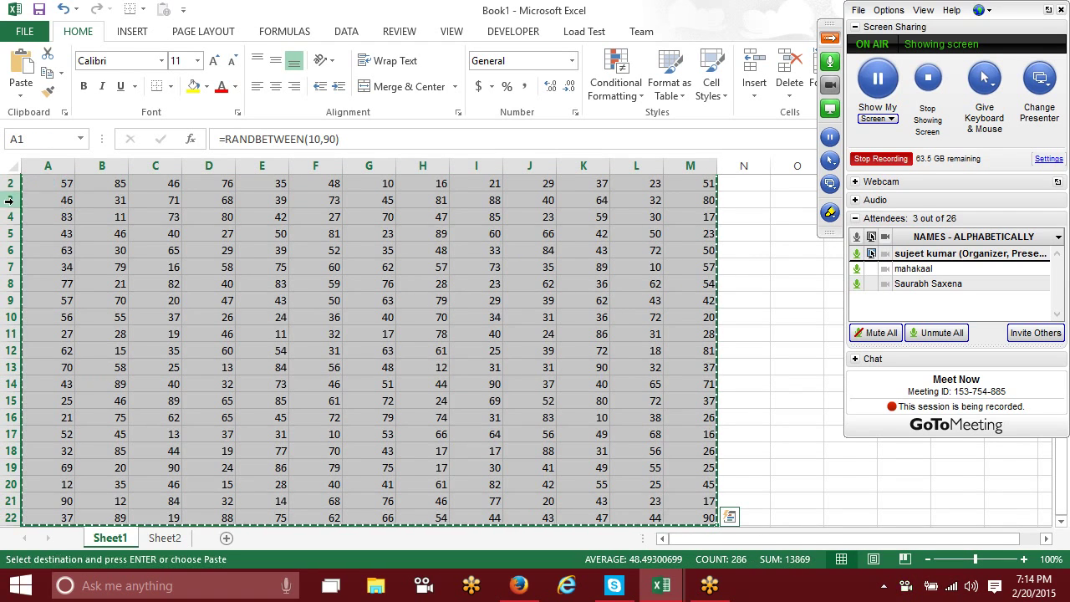
{"action": "left_click", "coordinate": [21, 90]}
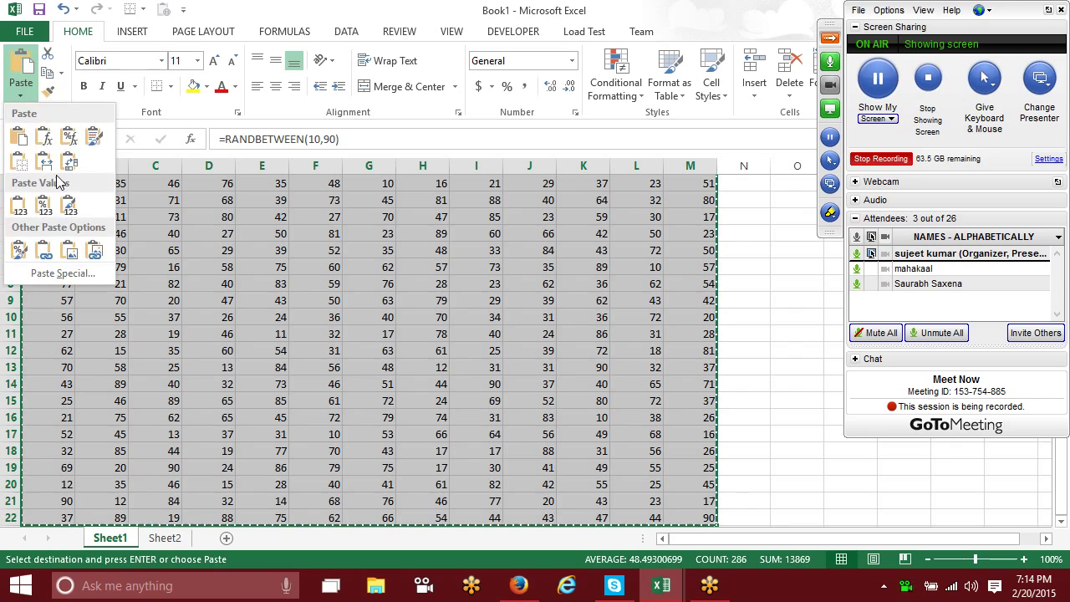
{"action": "left_click", "coordinate": [18, 205]}
{"action": "left_click", "coordinate": [115, 241]}
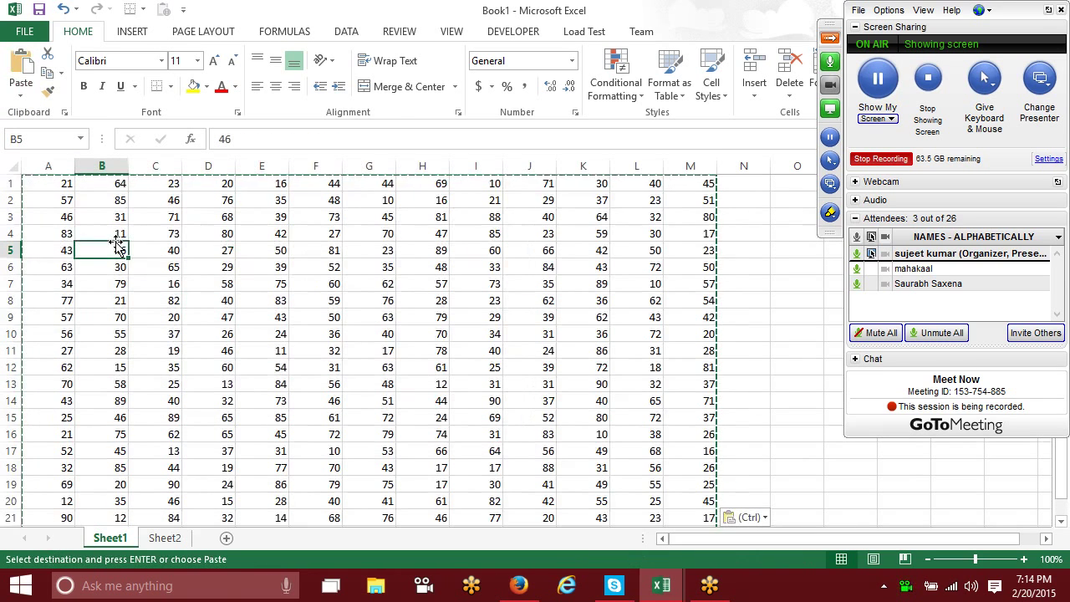
{"action": "key", "text": "Escape"}
Step: Check cells D4, F8, F13 and C4 now hold fixed numbers
{"action": "left_click", "coordinate": [187, 237]}
{"action": "left_click", "coordinate": [323, 303]}
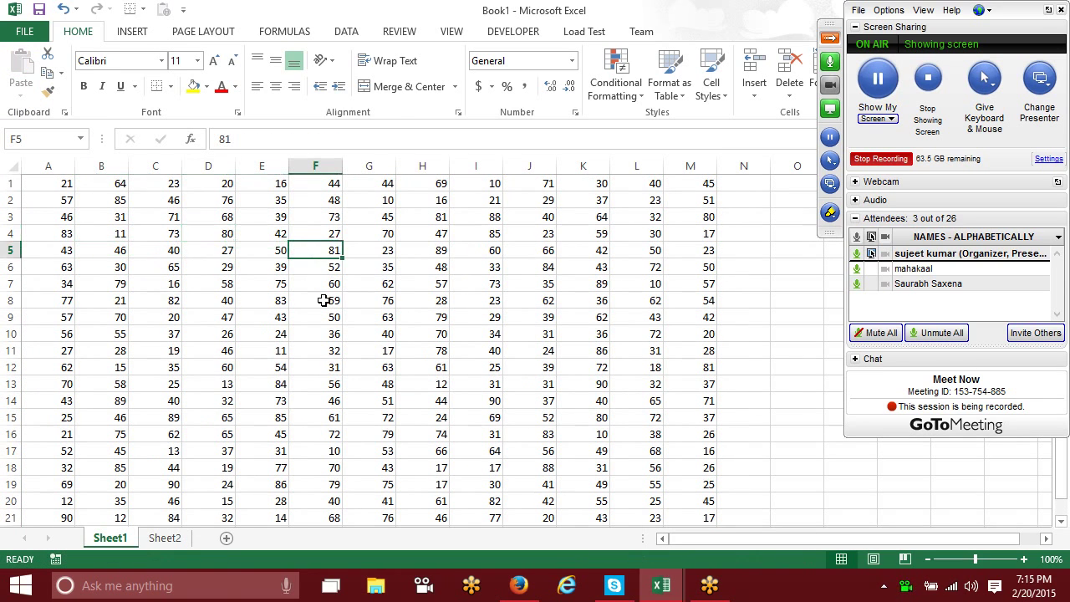
{"action": "left_click", "coordinate": [306, 382]}
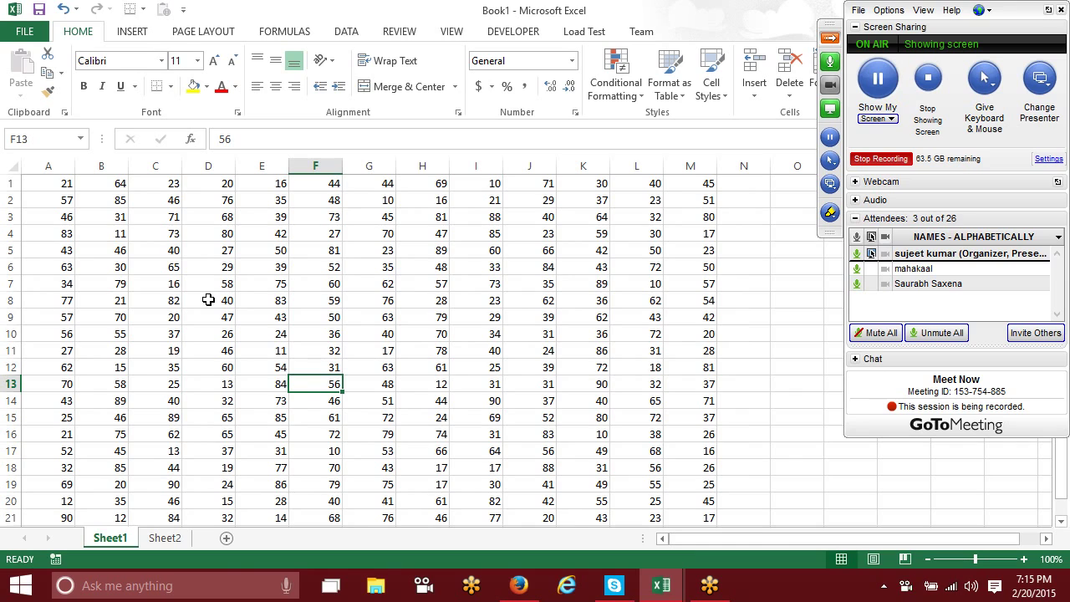
{"action": "left_click", "coordinate": [169, 238]}
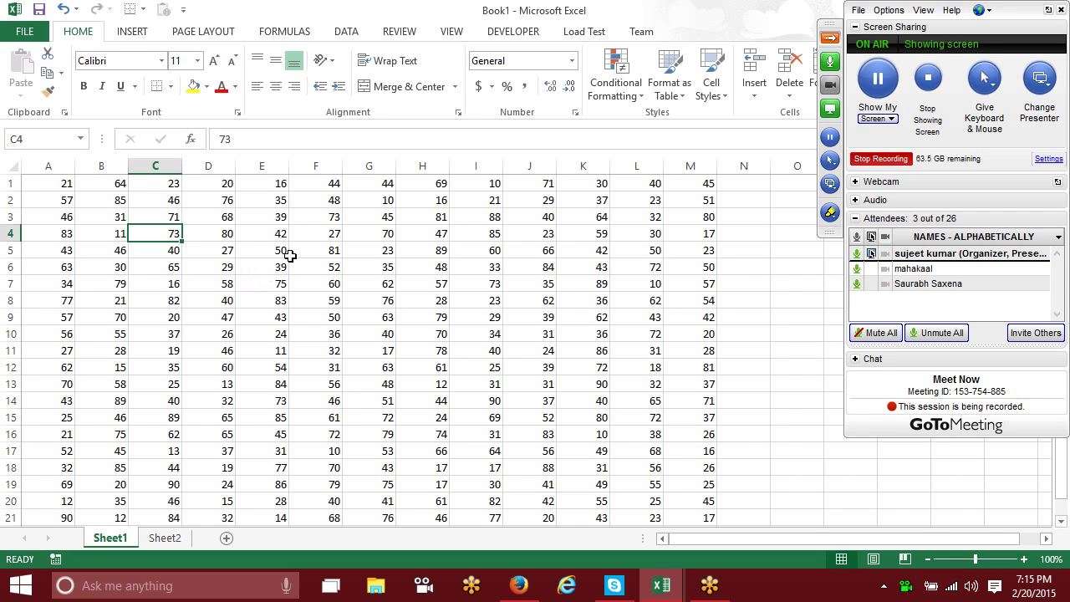
Step: Protect Sheet1 with a password, entering and confirming it
{"action": "scroll", "coordinate": [287, 266], "scroll_direction": "down", "scroll_amount": 4}
{"action": "scroll", "coordinate": [288, 273], "scroll_direction": "up", "scroll_amount": 4}
{"action": "right_click", "coordinate": [115, 541]}
{"action": "left_click", "coordinate": [140, 444]}
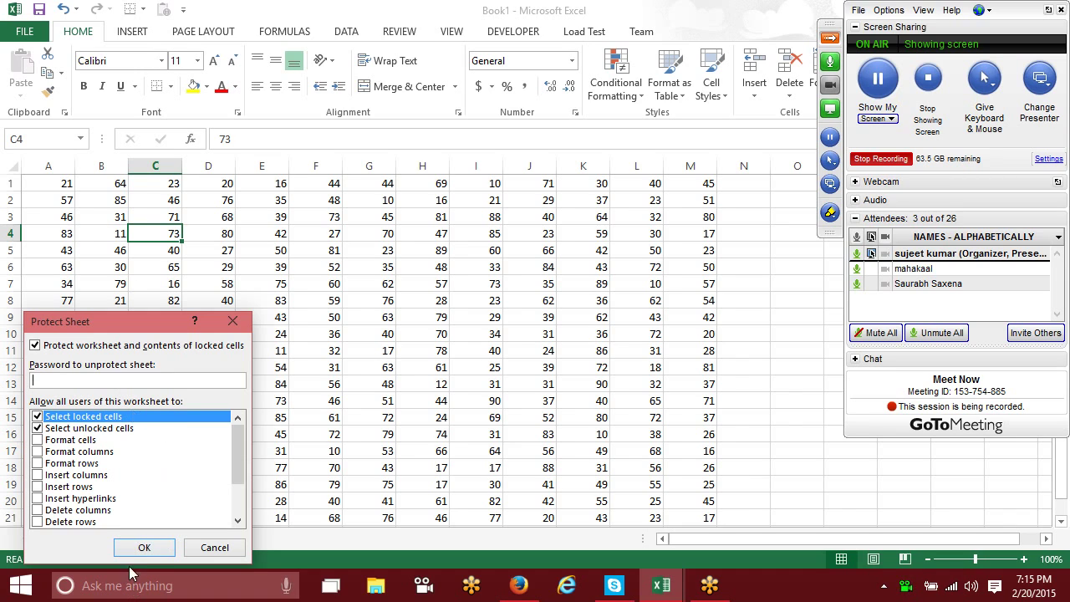
{"action": "type", "text": "1"}
{"action": "left_click", "coordinate": [142, 548]}
{"action": "type", "text": "1"}
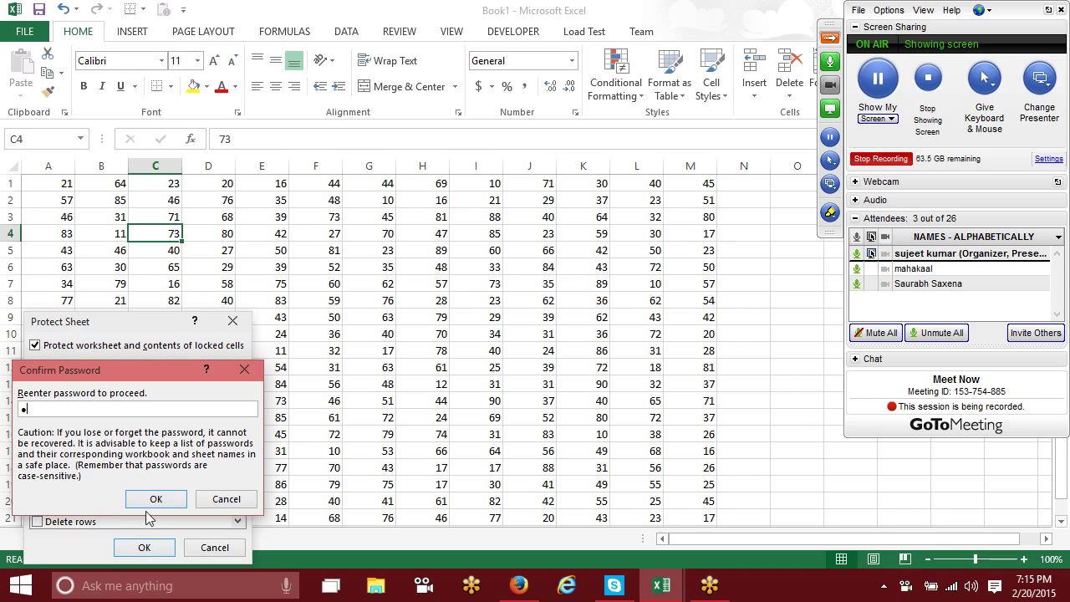
{"action": "left_click", "coordinate": [148, 501]}
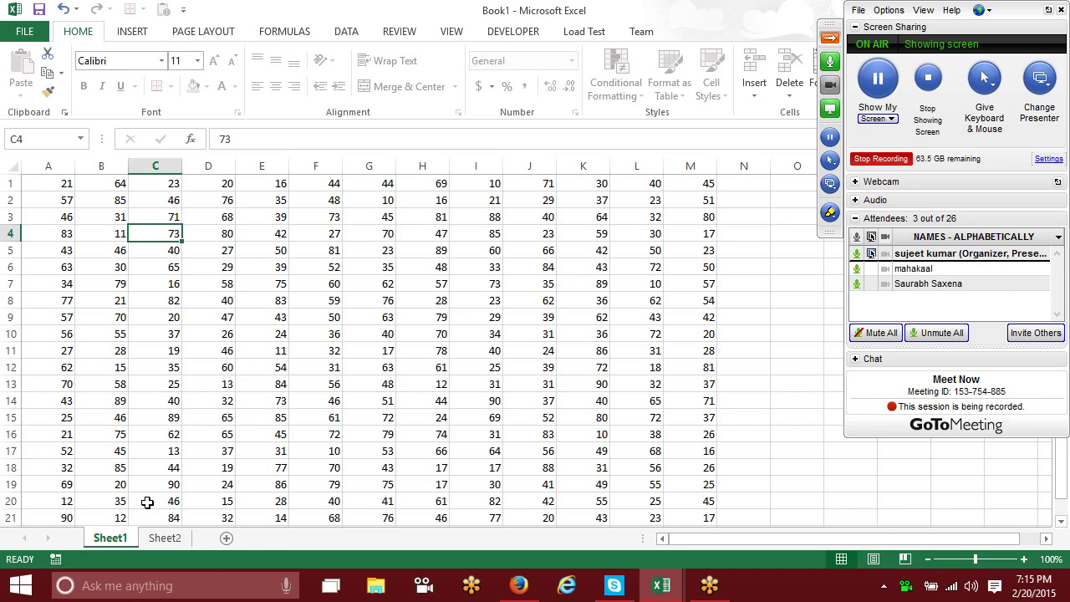
Step: Try clearing C2:I13 and editing I7, dismissing each protected-sheet warning
{"action": "left_click_drag", "start_coordinate": [174, 204], "coordinate": [451, 393]}
{"action": "key", "text": "Delete"}
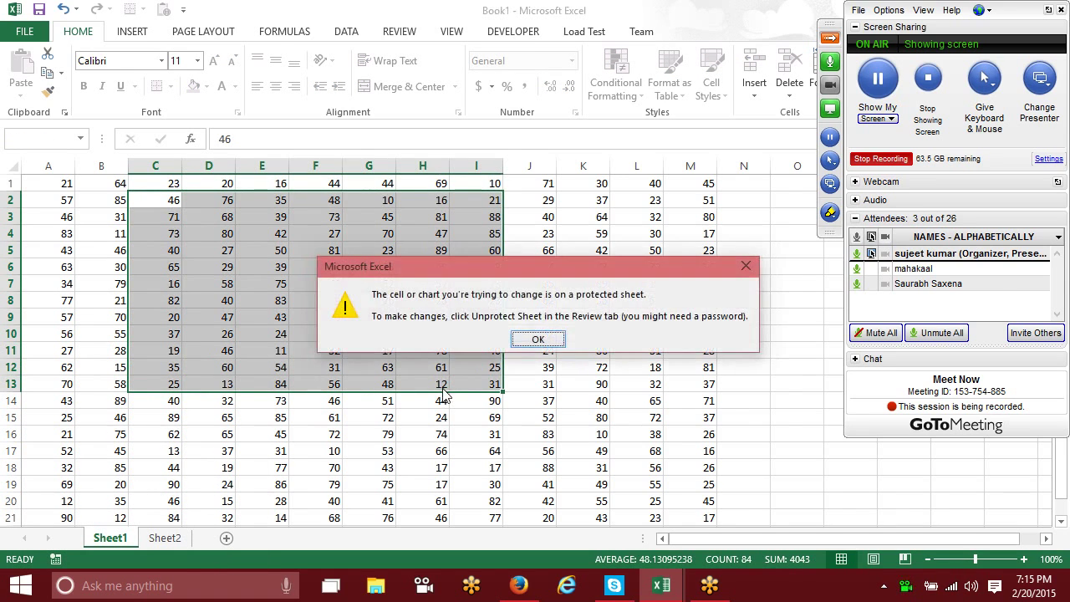
{"action": "left_click", "coordinate": [548, 337]}
{"action": "left_click", "coordinate": [456, 282]}
{"action": "double_click", "coordinate": [457, 280]}
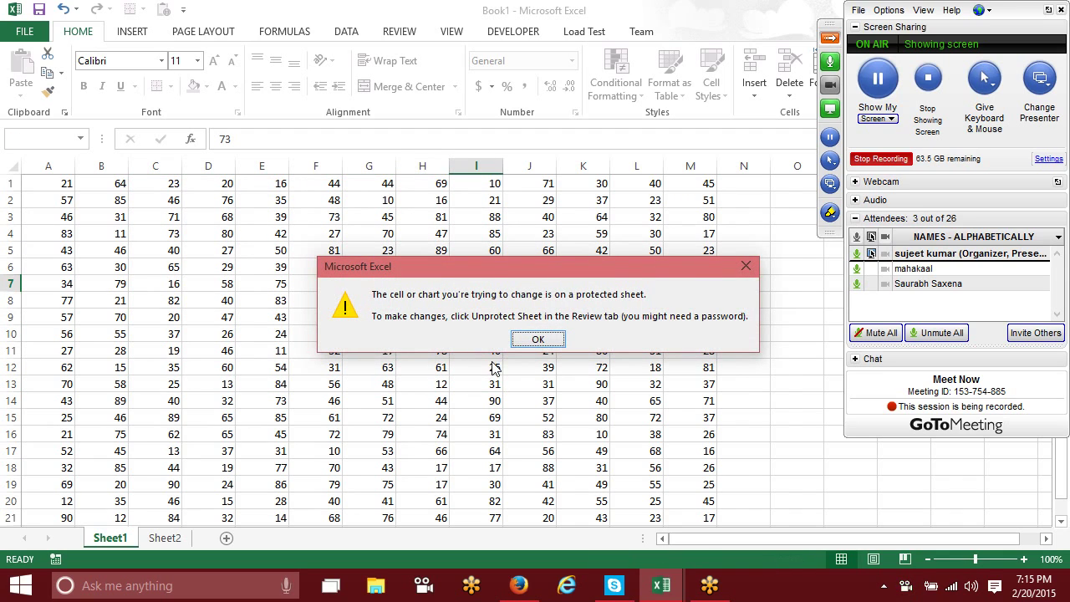
{"action": "left_click", "coordinate": [539, 340]}
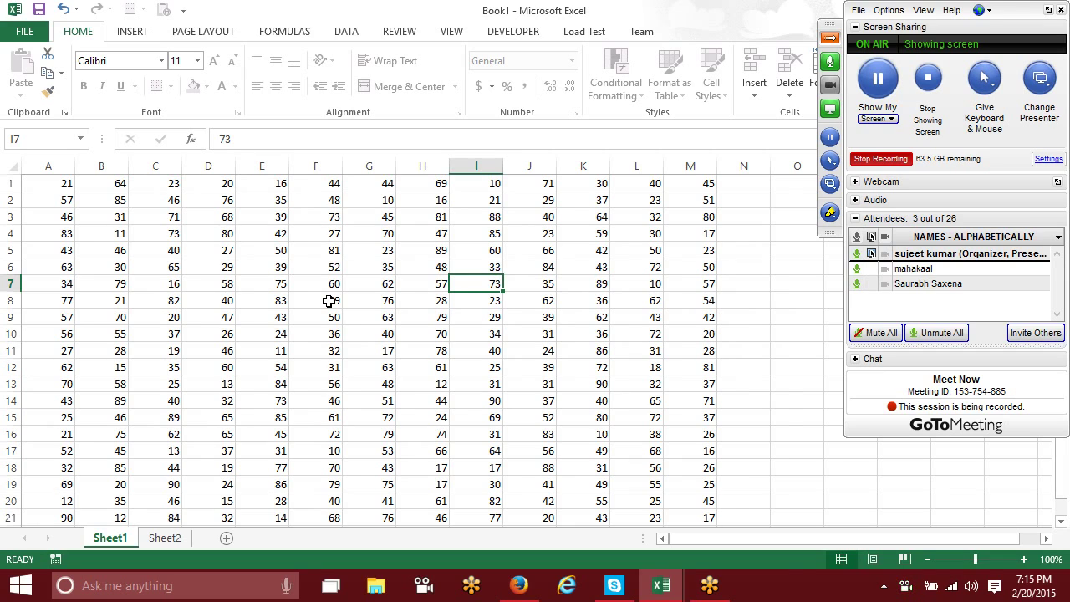
{"action": "left_click_drag", "start_coordinate": [202, 216], "coordinate": [513, 470]}
{"action": "key", "text": "ctrl+c"}
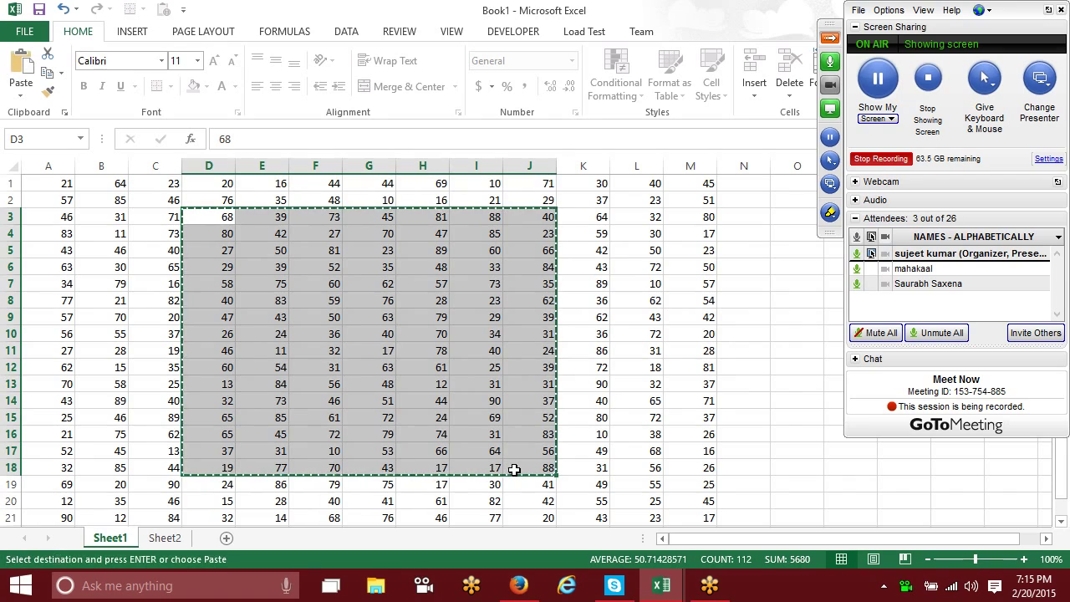
{"action": "key", "text": "Escape"}
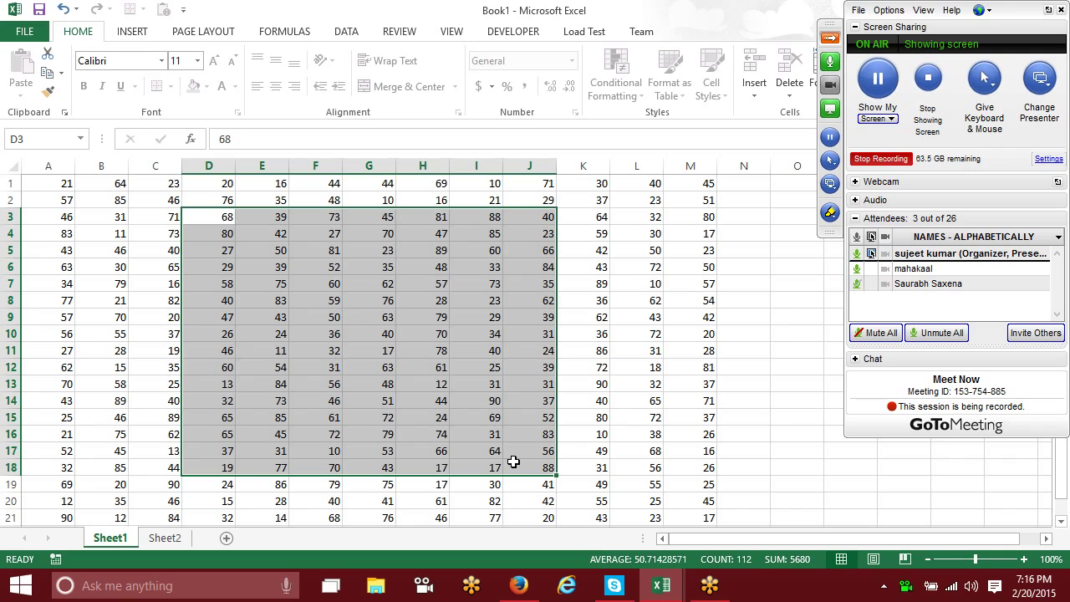
{"action": "left_click", "coordinate": [371, 303]}
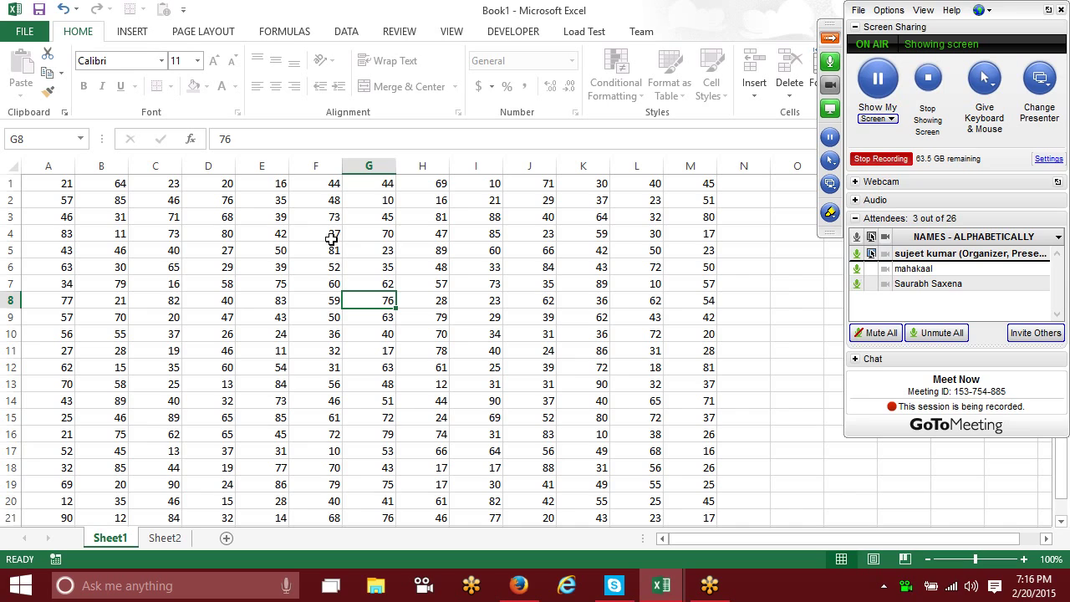
{"action": "left_click_drag", "start_coordinate": [155, 217], "coordinate": [700, 588]}
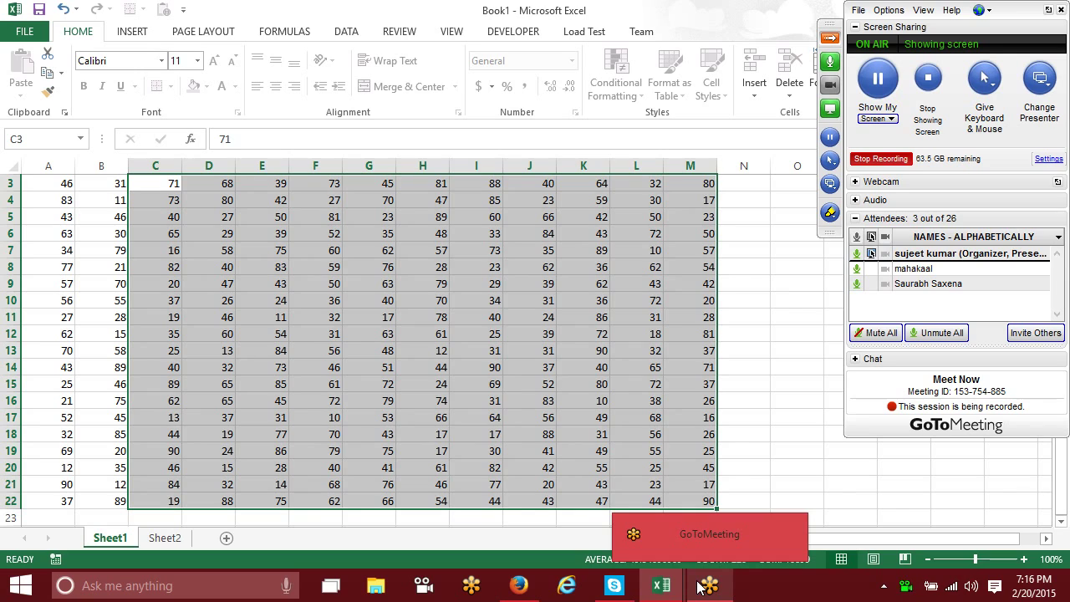
Step: Unprotect Sheet1 by entering its password
{"action": "mouse_move", "coordinate": [669, 581]}
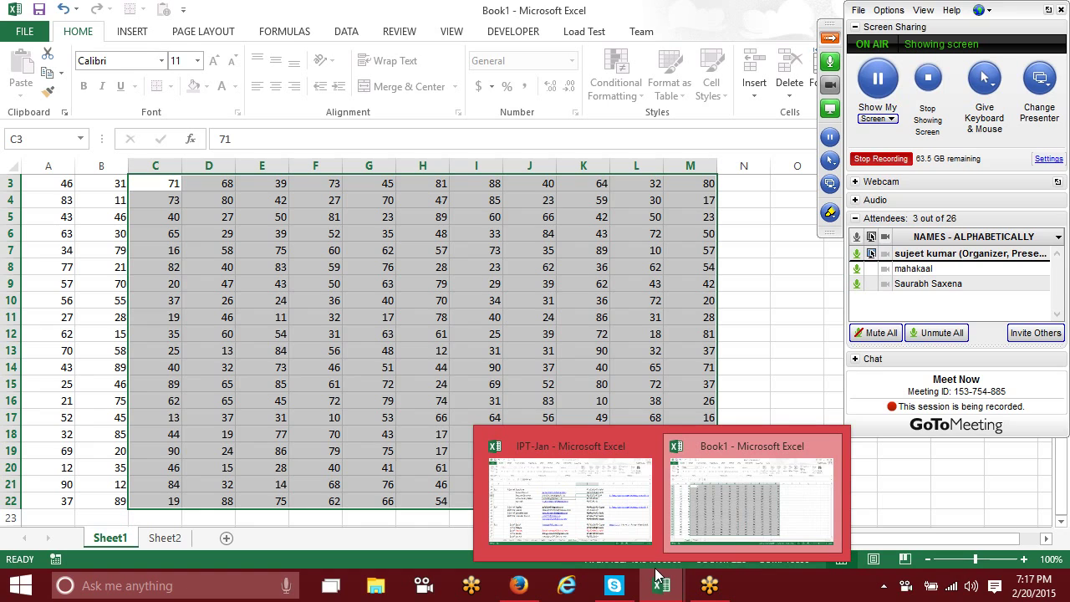
{"action": "left_click", "coordinate": [224, 434]}
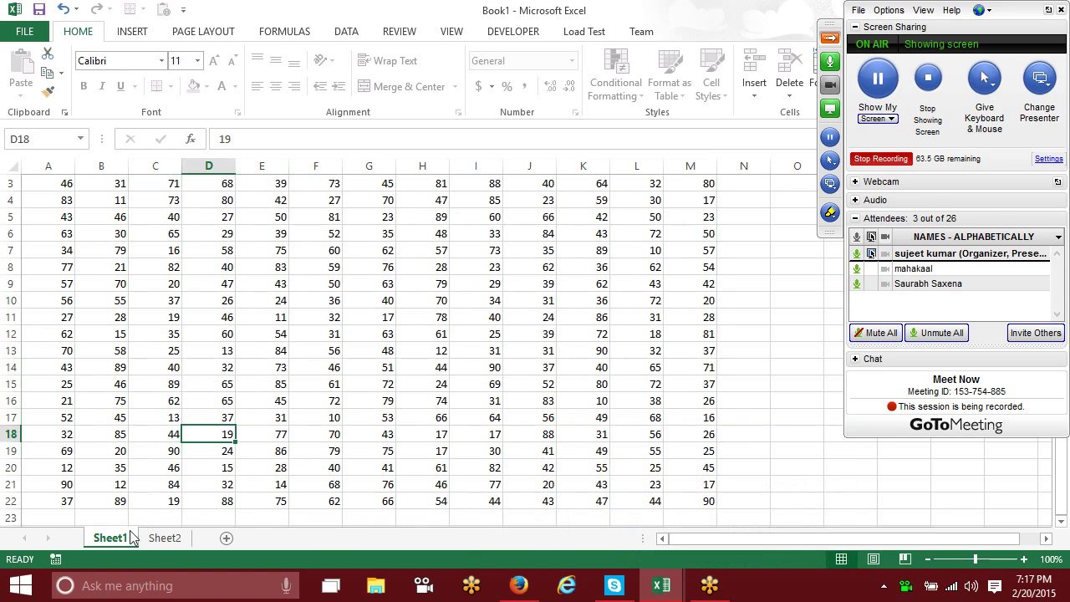
{"action": "right_click", "coordinate": [117, 543]}
{"action": "left_click", "coordinate": [154, 446]}
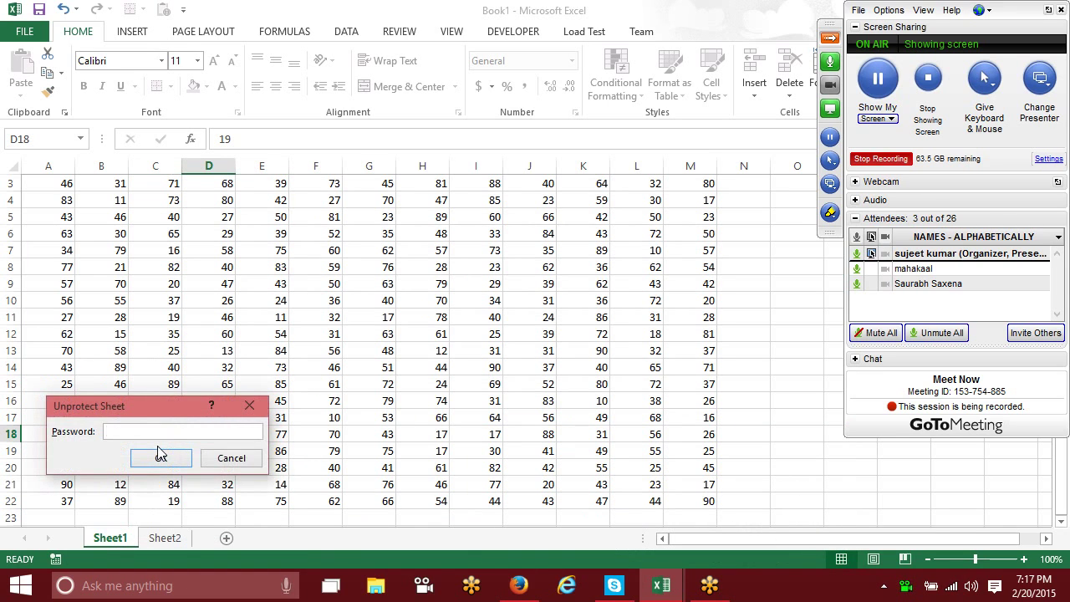
{"action": "type", "text": "1"}
{"action": "left_click", "coordinate": [157, 453]}
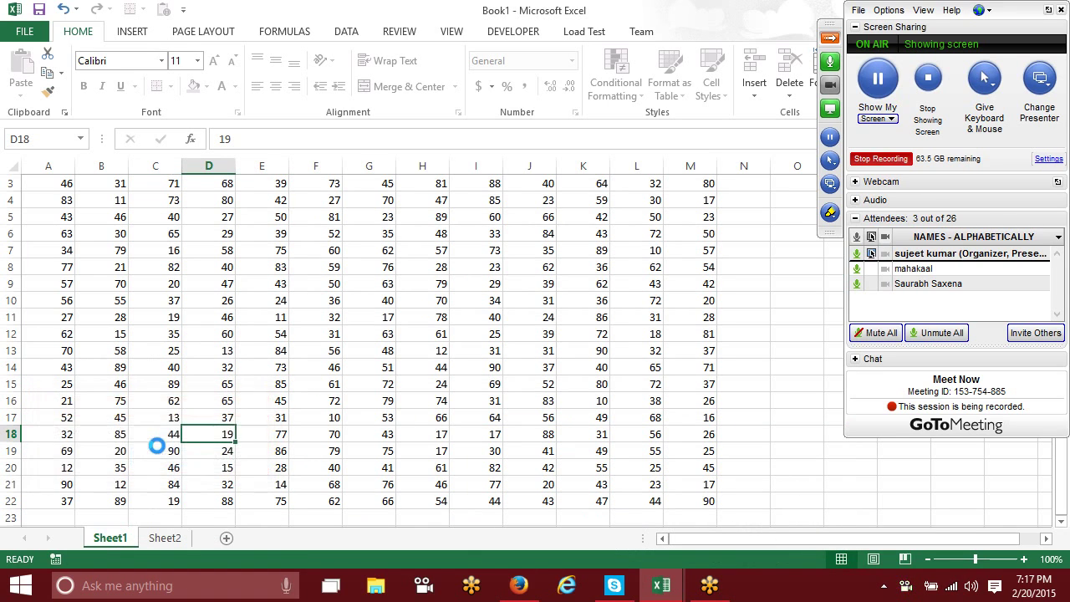
Step: Re-protect Sheet1 without a password, unprotect it again, and reopen its Protect Sheet settings
{"action": "right_click", "coordinate": [115, 542]}
{"action": "left_click", "coordinate": [165, 448]}
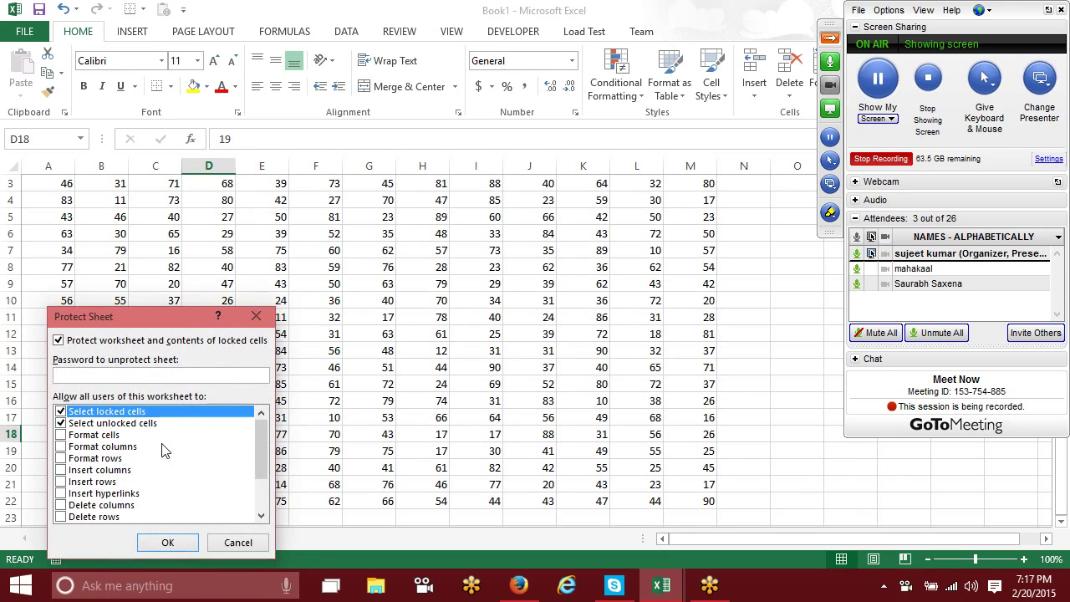
{"action": "key", "text": "Return"}
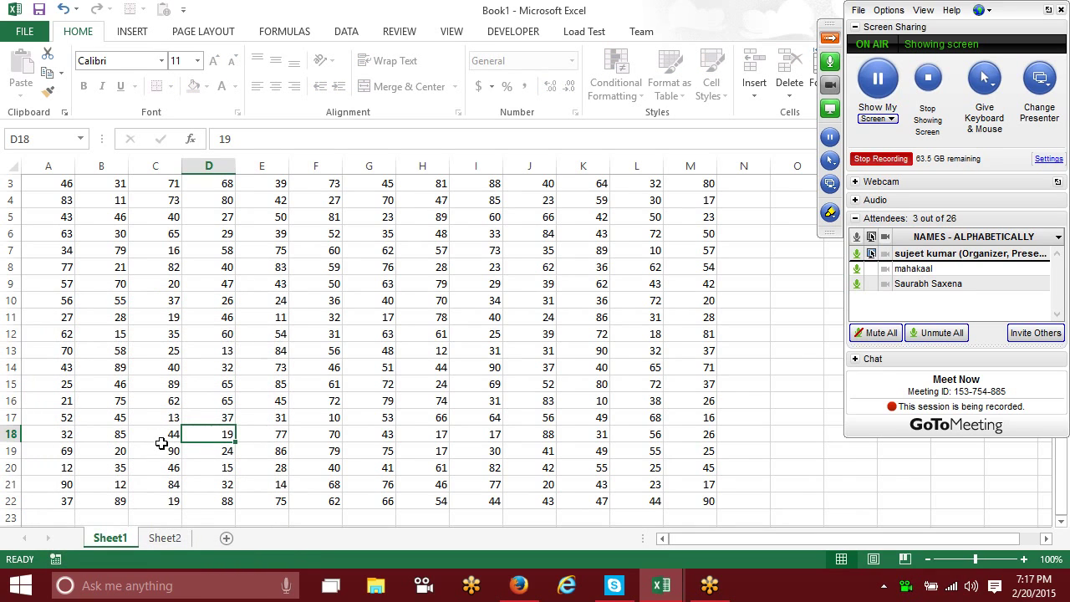
{"action": "right_click", "coordinate": [107, 542]}
{"action": "left_click", "coordinate": [144, 441]}
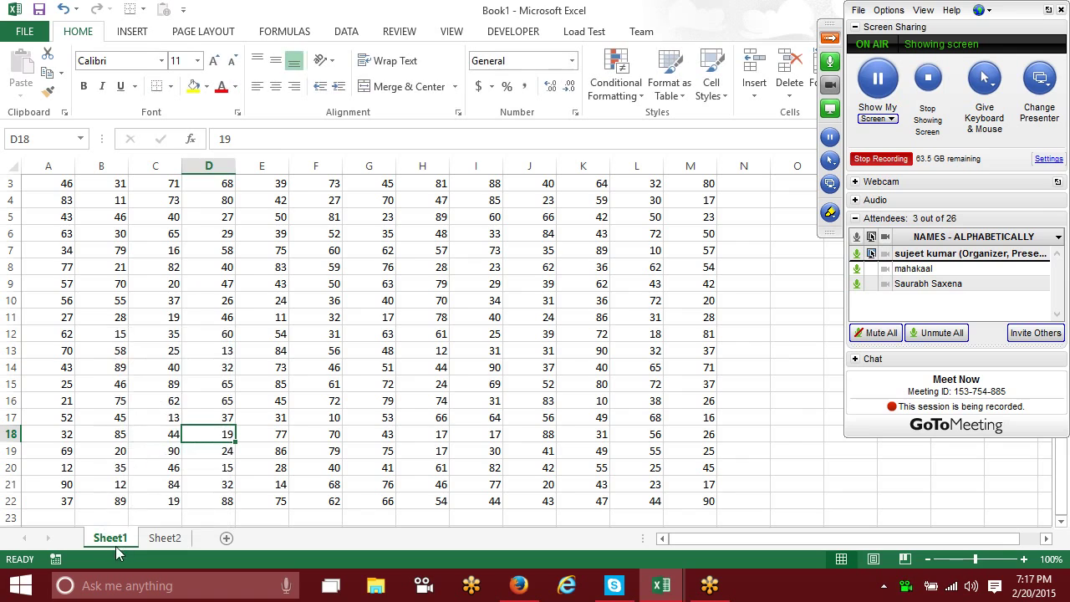
{"action": "right_click", "coordinate": [117, 548]}
{"action": "left_click", "coordinate": [151, 446]}
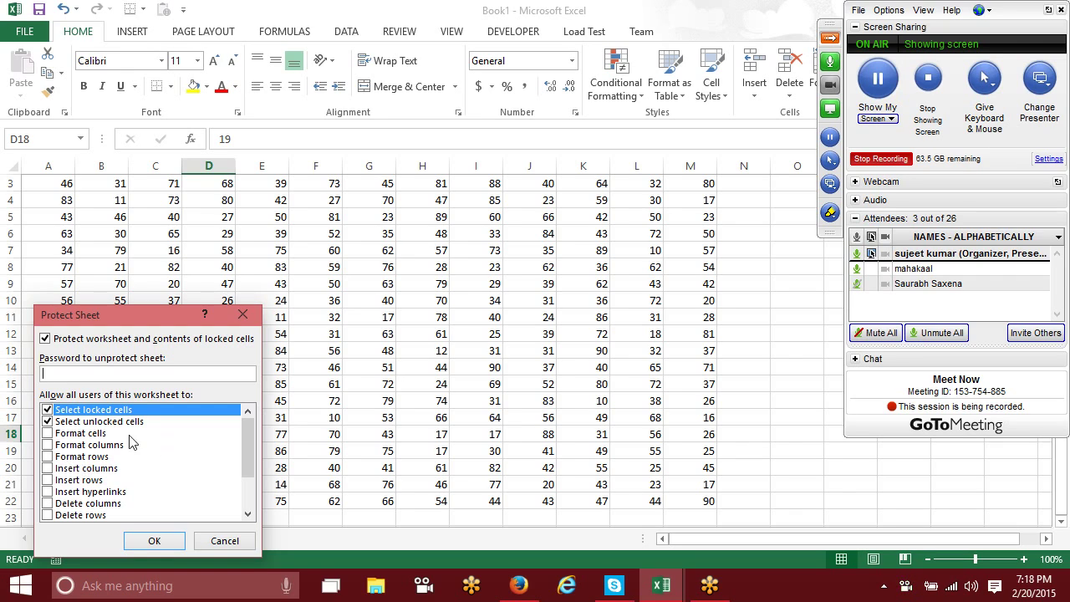
Step: Clear Select locked cells and Select unlocked cells, then protect Sheet1
{"action": "left_click", "coordinate": [47, 422]}
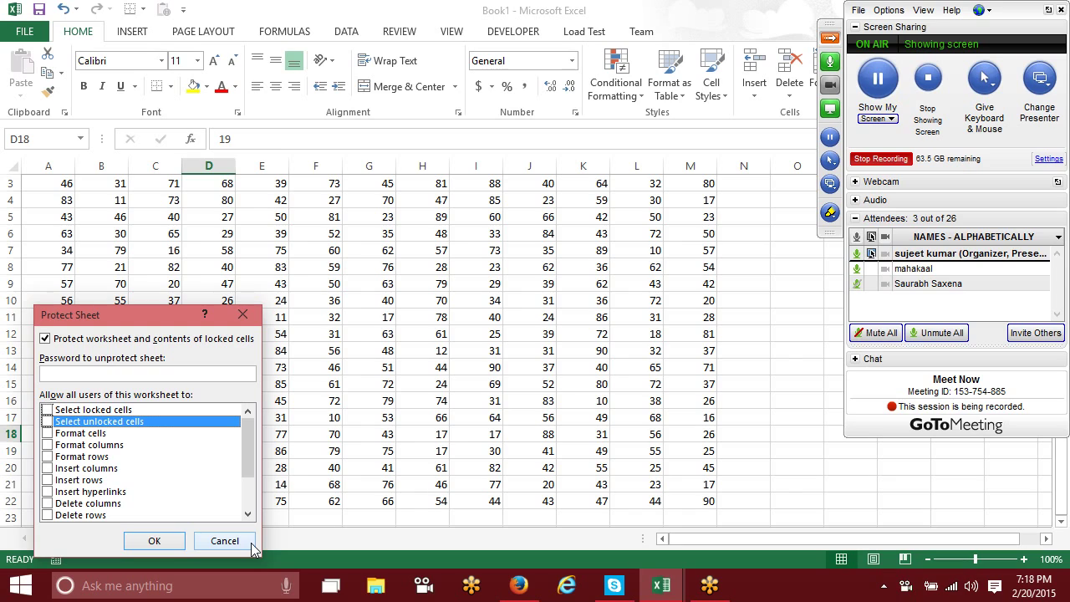
{"action": "left_click", "coordinate": [139, 541]}
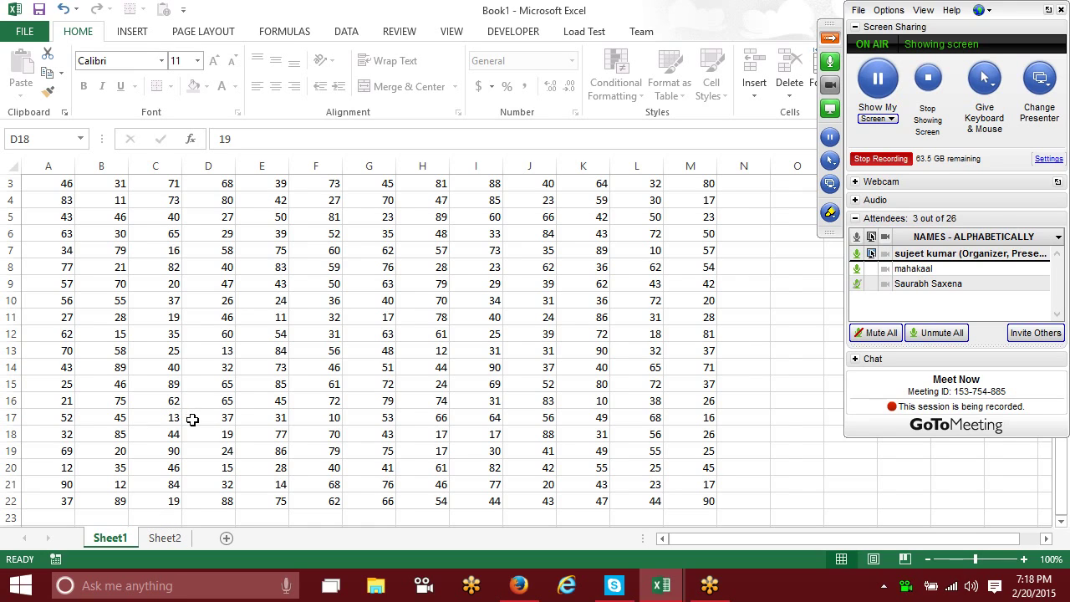
Step: On Sheet2, fill D4:H11 with yellow and cancel a stray entry in A4
{"action": "left_click", "coordinate": [168, 536]}
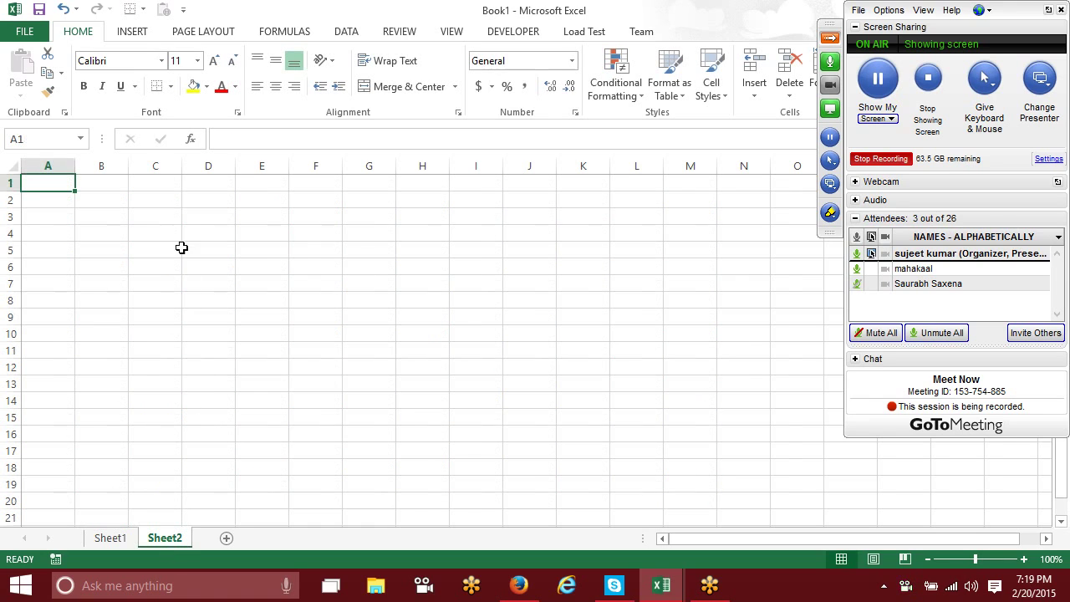
{"action": "left_click_drag", "start_coordinate": [199, 233], "coordinate": [396, 351]}
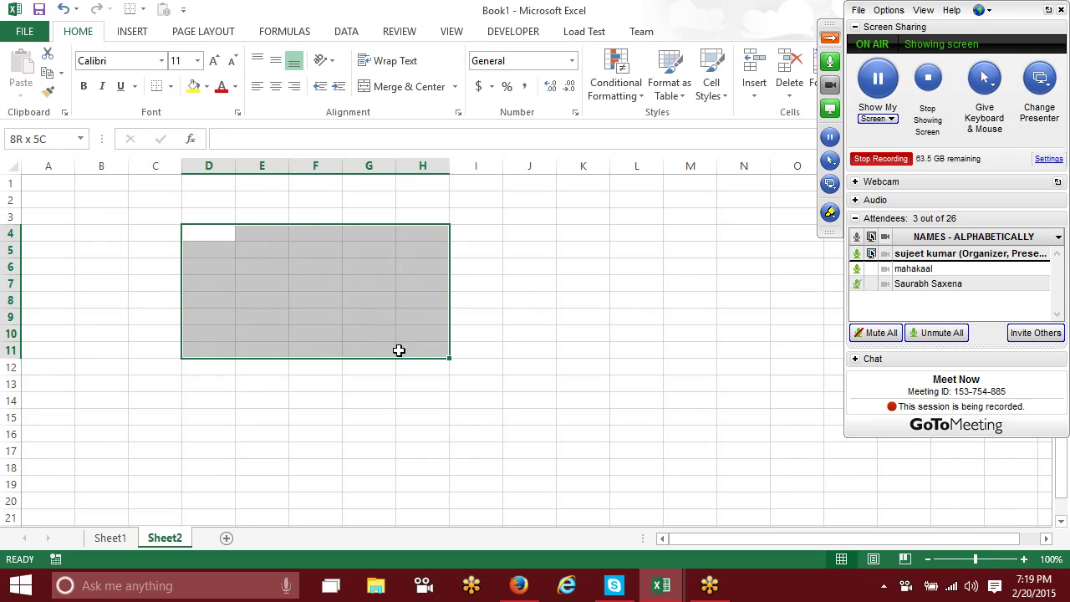
{"action": "left_click", "coordinate": [193, 86]}
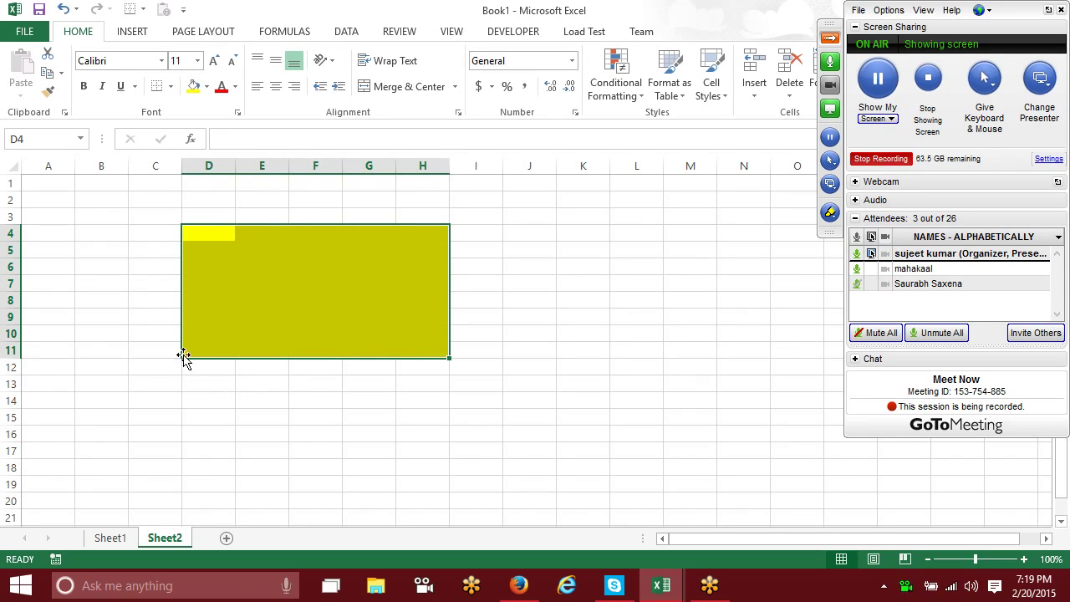
{"action": "left_click", "coordinate": [155, 316]}
{"action": "left_click", "coordinate": [10, 166]}
{"action": "left_click", "coordinate": [68, 234]}
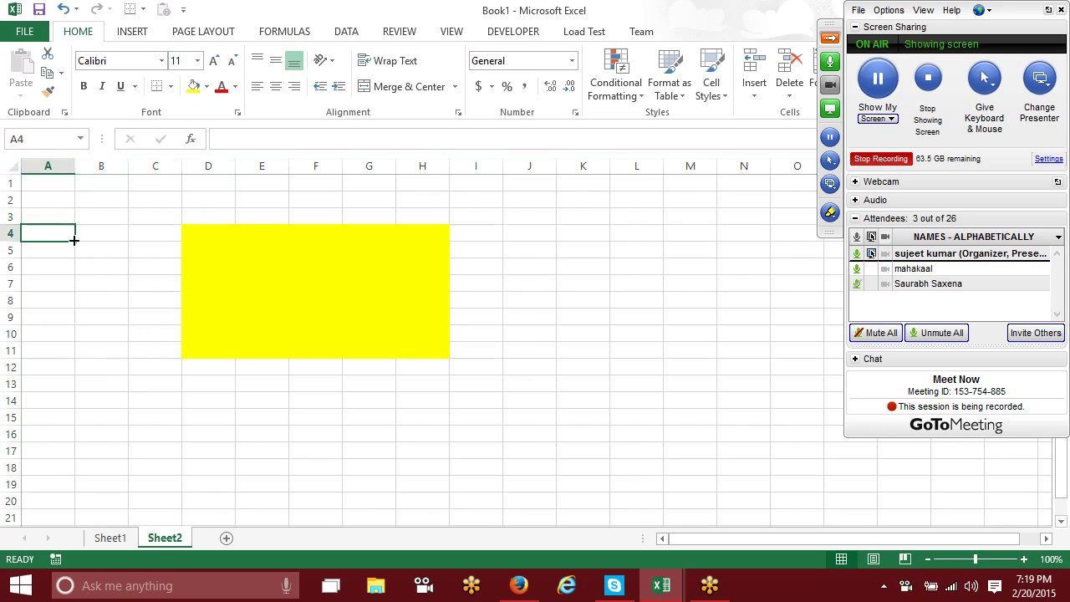
{"action": "type", "text": "c"}
{"action": "key", "text": "Escape"}
Step: Reselect the yellow D4:H11 block and open Sheet2's Protect Sheet settings
{"action": "left_click_drag", "start_coordinate": [209, 238], "coordinate": [427, 351]}
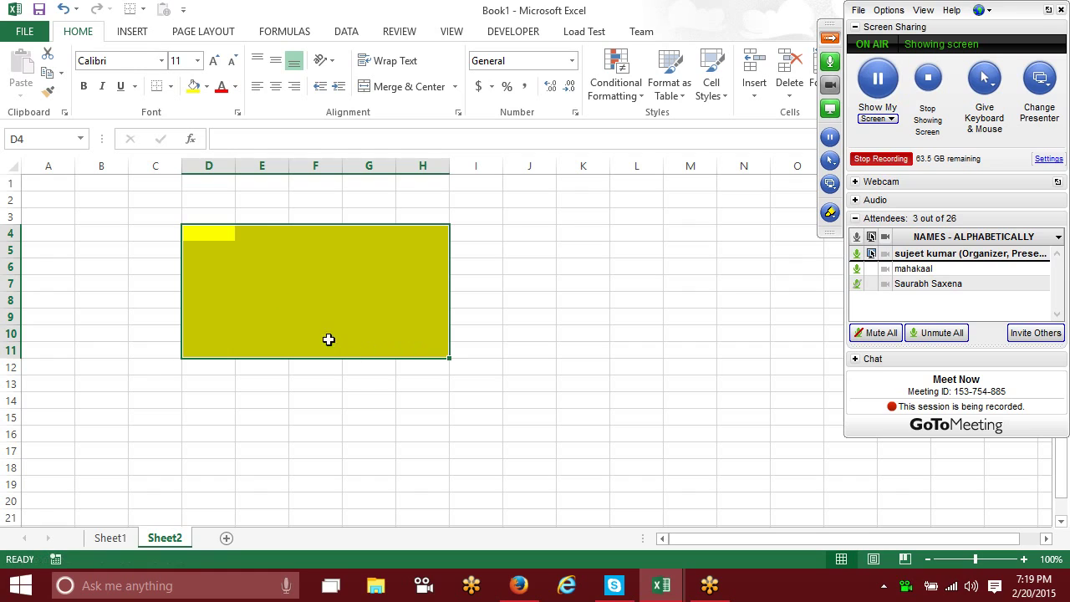
{"action": "left_click", "coordinate": [216, 253]}
{"action": "left_click_drag", "start_coordinate": [206, 230], "coordinate": [432, 351]}
{"action": "left_click", "coordinate": [360, 296]}
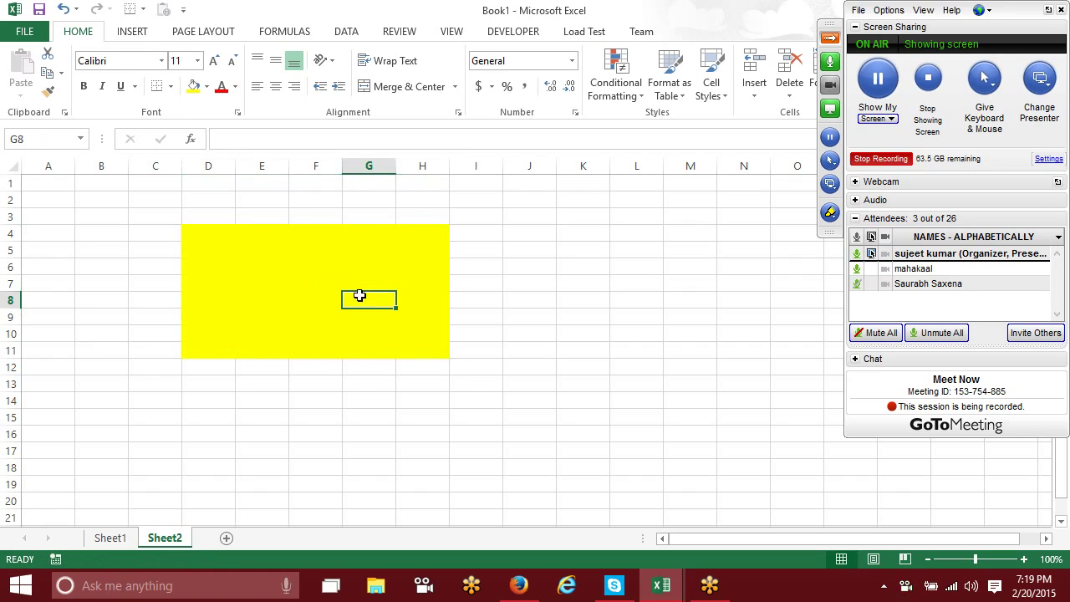
{"action": "right_click", "coordinate": [174, 540]}
{"action": "left_click", "coordinate": [211, 437]}
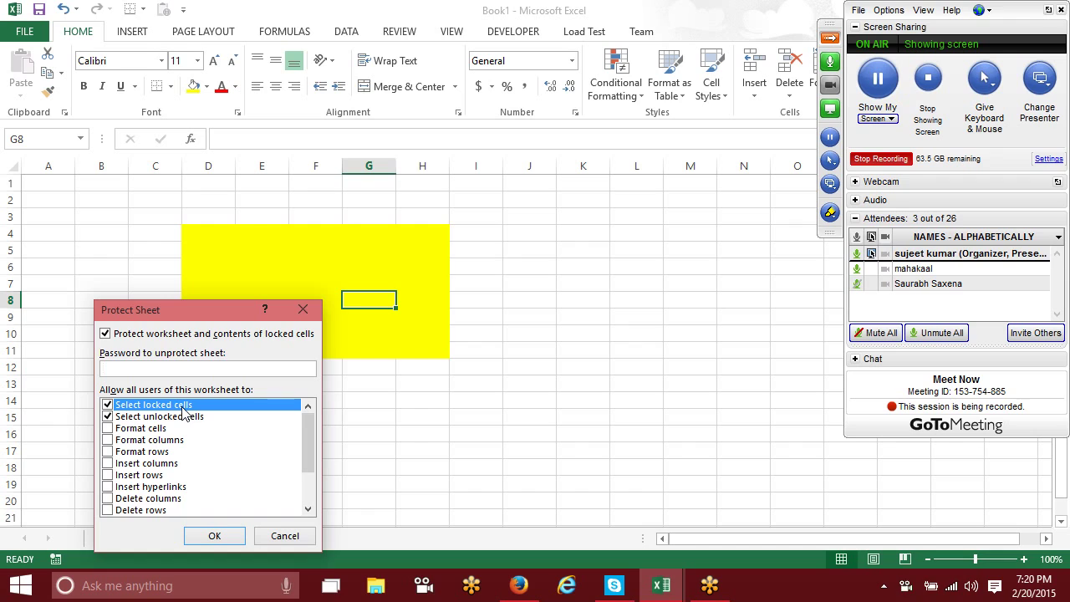
{"action": "left_click", "coordinate": [303, 309]}
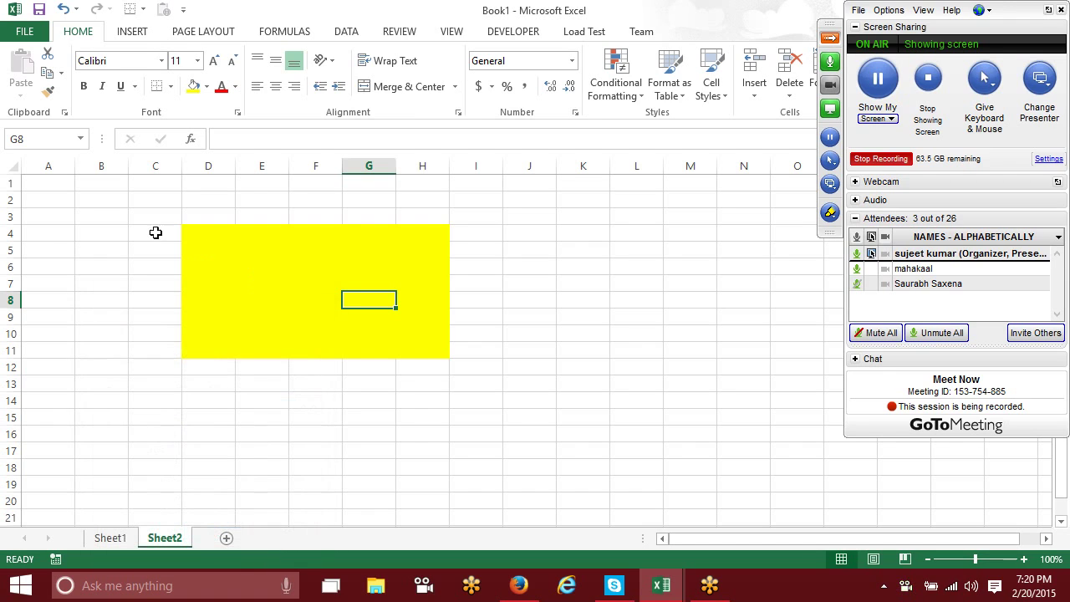
{"action": "left_click", "coordinate": [156, 233]}
{"action": "right_click", "coordinate": [107, 211]}
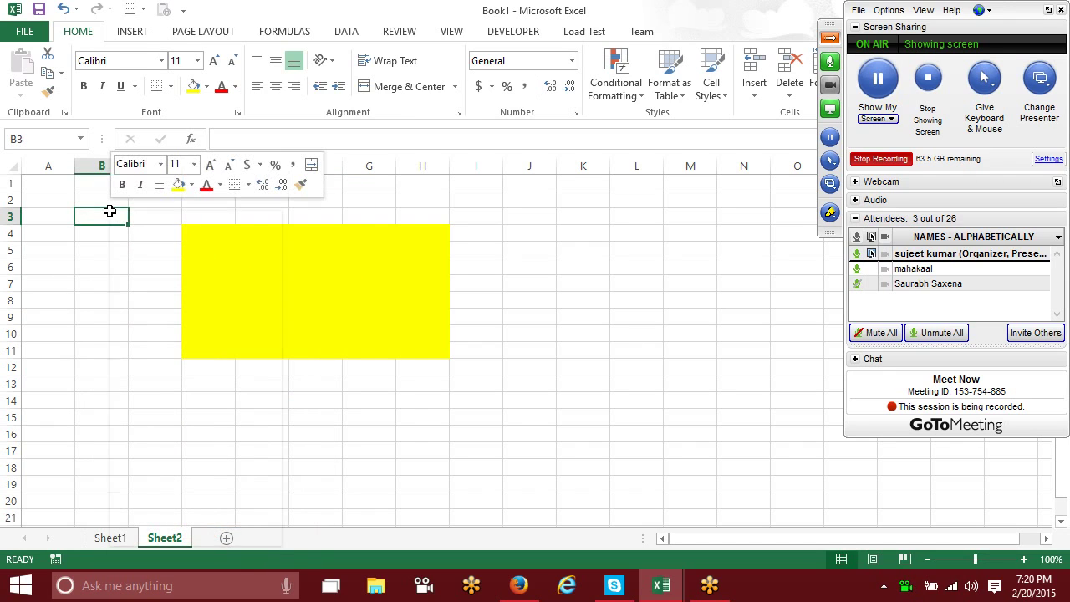
{"action": "left_click", "coordinate": [195, 474]}
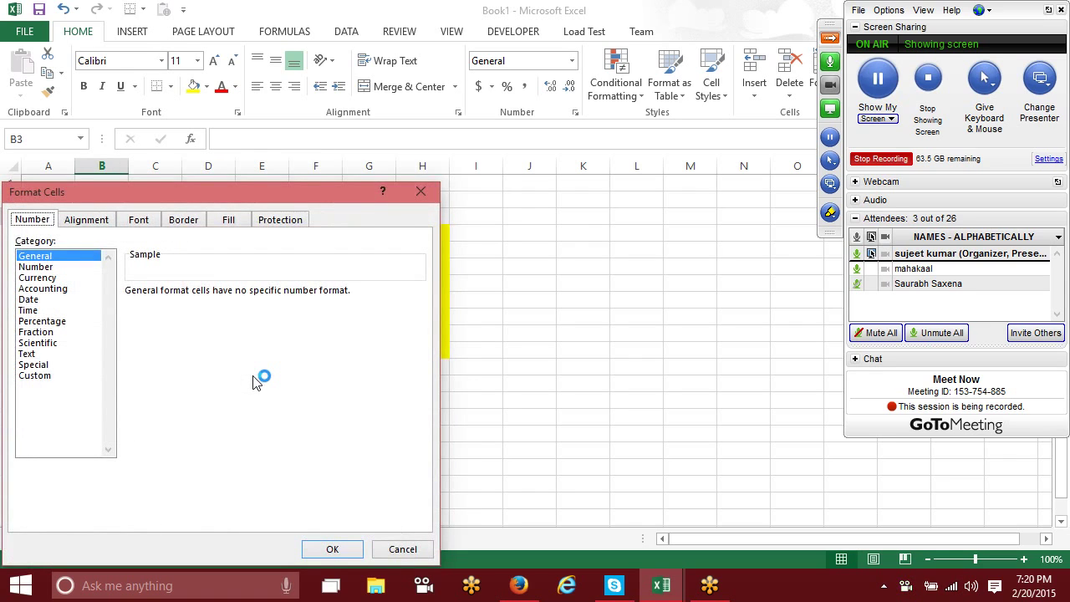
{"action": "left_click", "coordinate": [278, 219]}
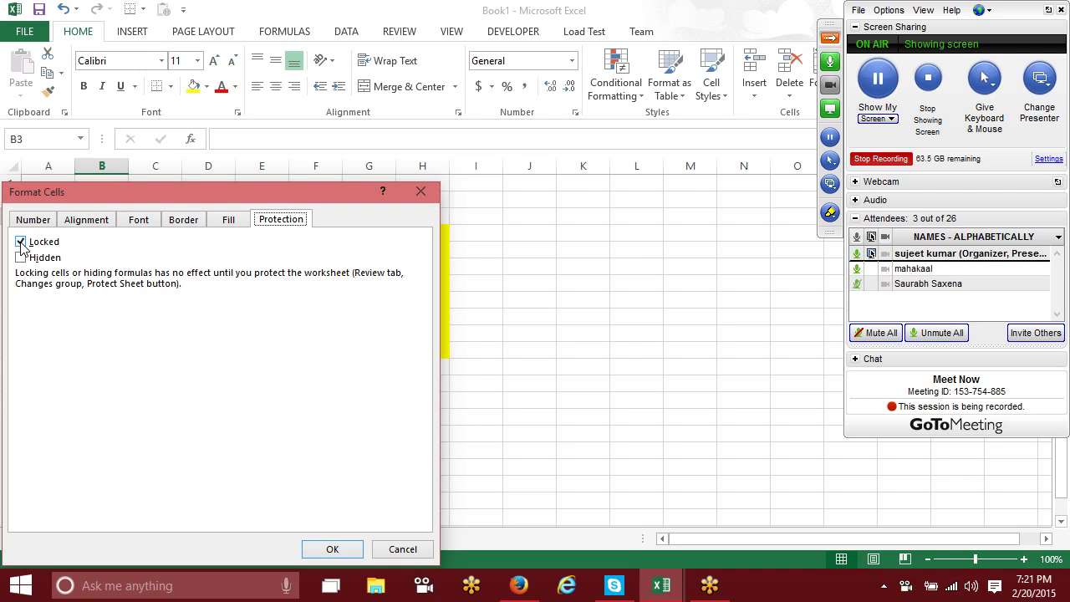
{"action": "left_click", "coordinate": [21, 242]}
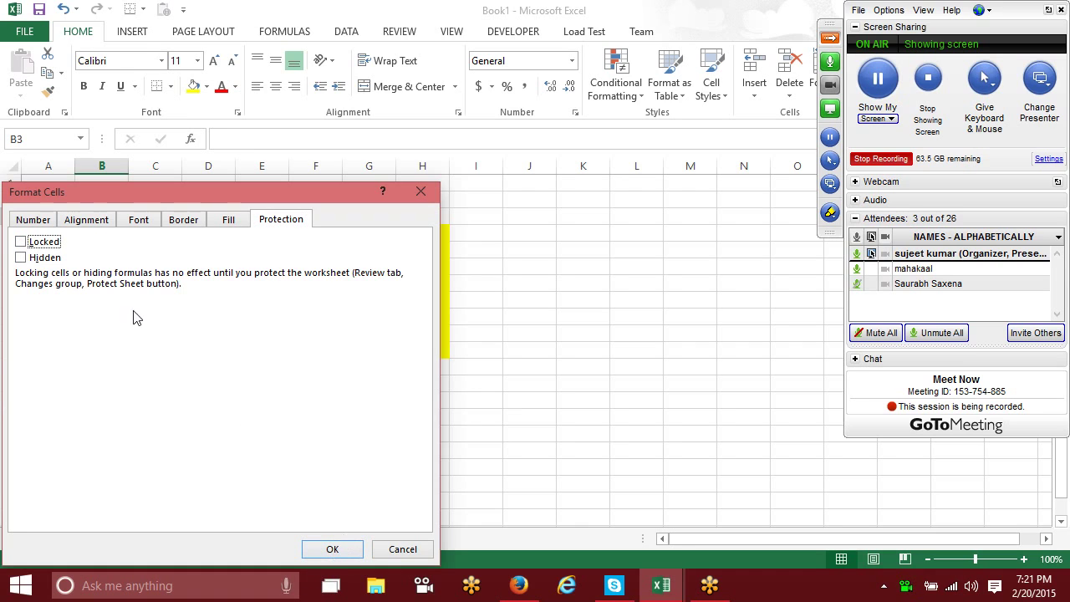
{"action": "left_click", "coordinate": [21, 241]}
{"action": "left_click", "coordinate": [424, 555]}
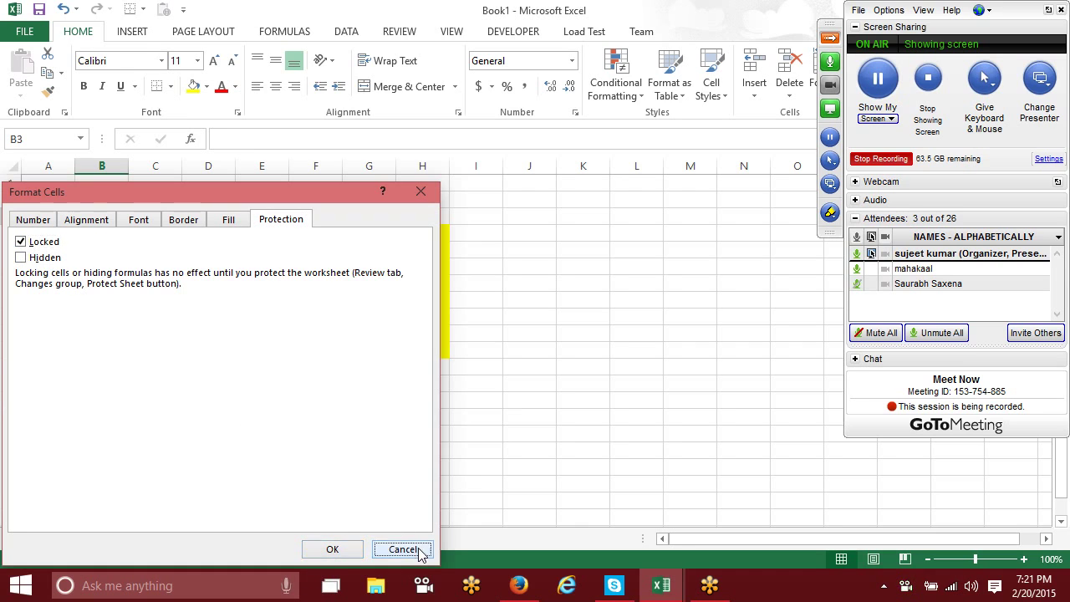
{"action": "left_click", "coordinate": [470, 415]}
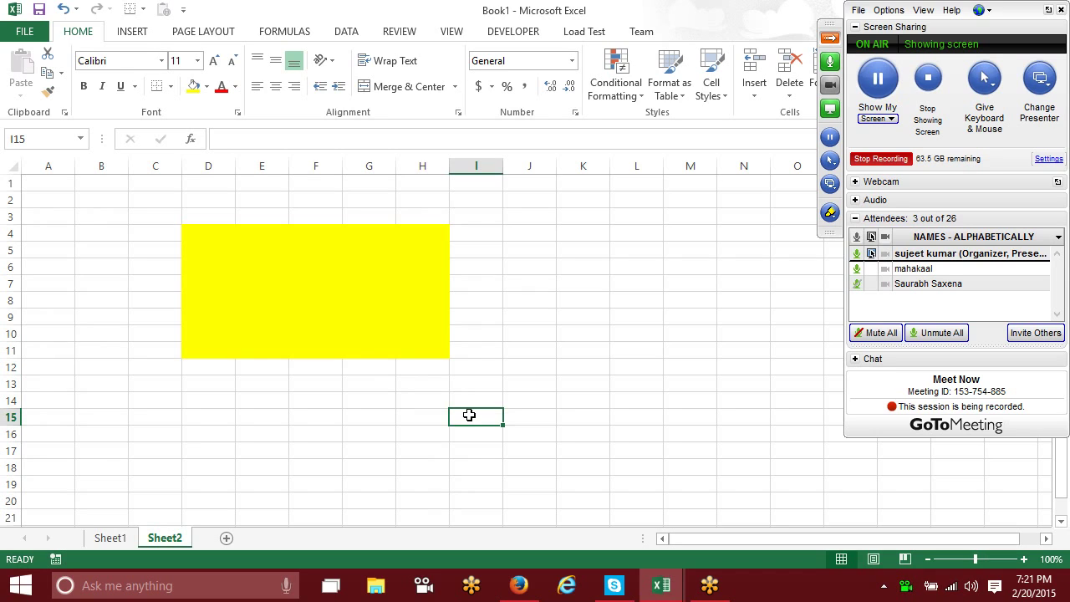
Step: Clear the Locked option in Format Cells > Protection for the yellow D4:H11 block
{"action": "left_click_drag", "start_coordinate": [206, 239], "coordinate": [411, 351]}
{"action": "right_click", "coordinate": [375, 314]}
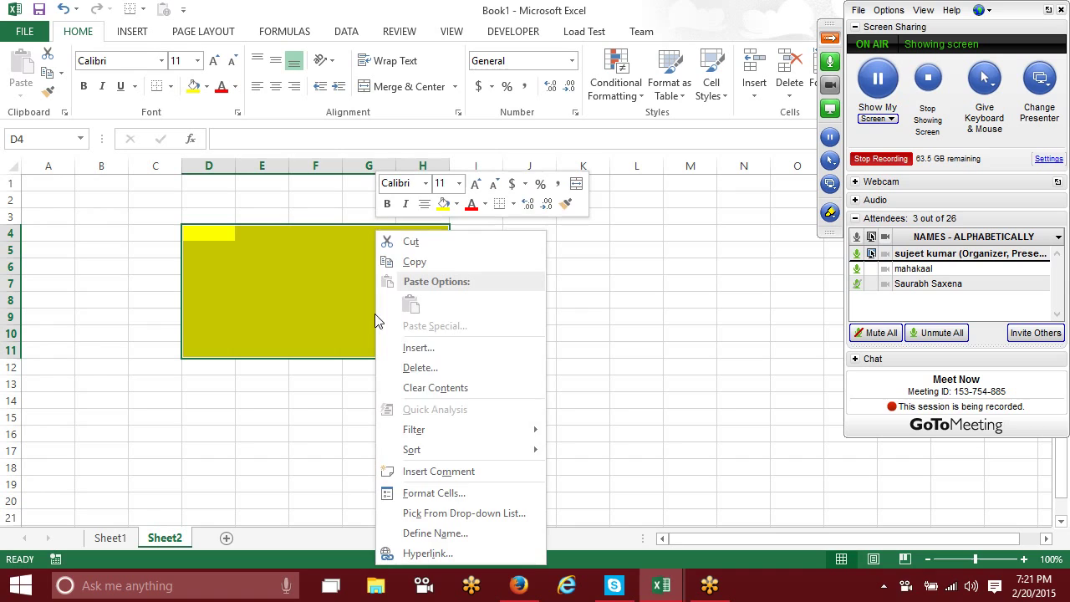
{"action": "left_click", "coordinate": [446, 493]}
{"action": "left_click", "coordinate": [227, 242]}
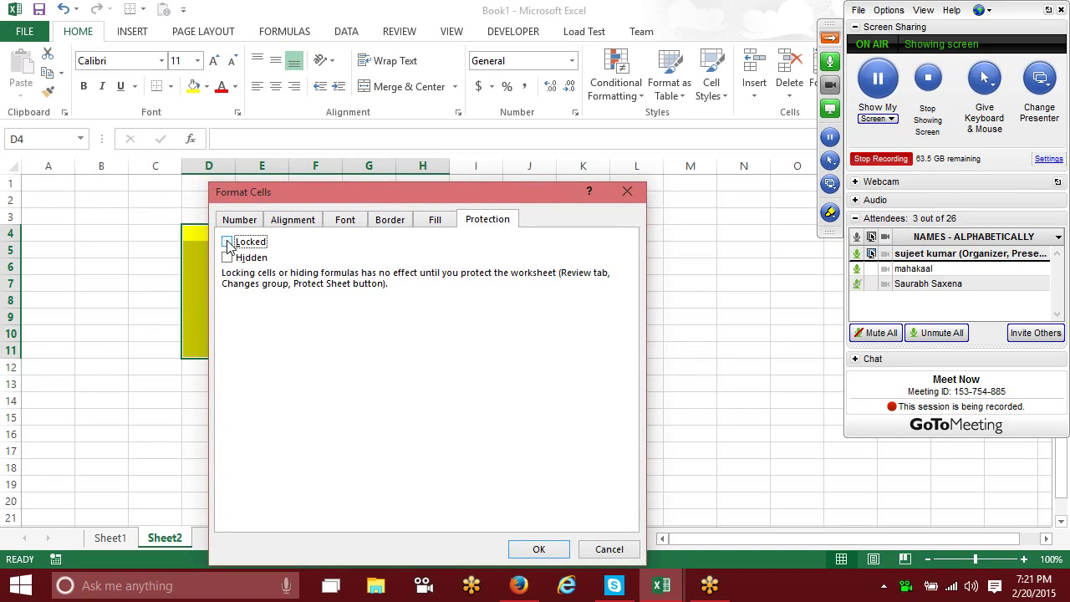
{"action": "left_click", "coordinate": [545, 550]}
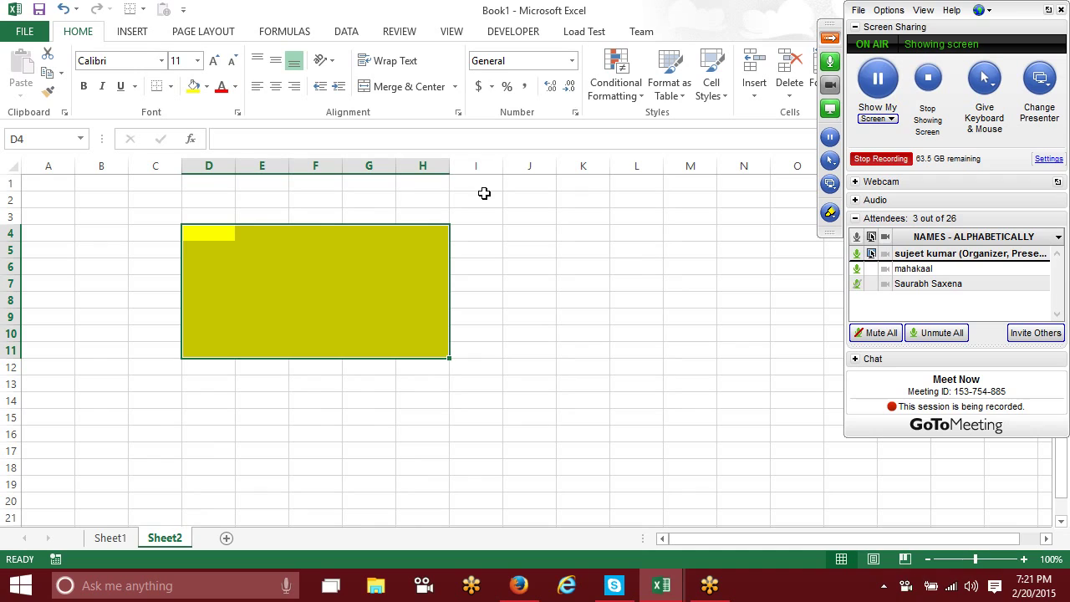
Step: Protect Sheet2 and confirm locked cell D16 refuses editing
{"action": "right_click", "coordinate": [161, 548]}
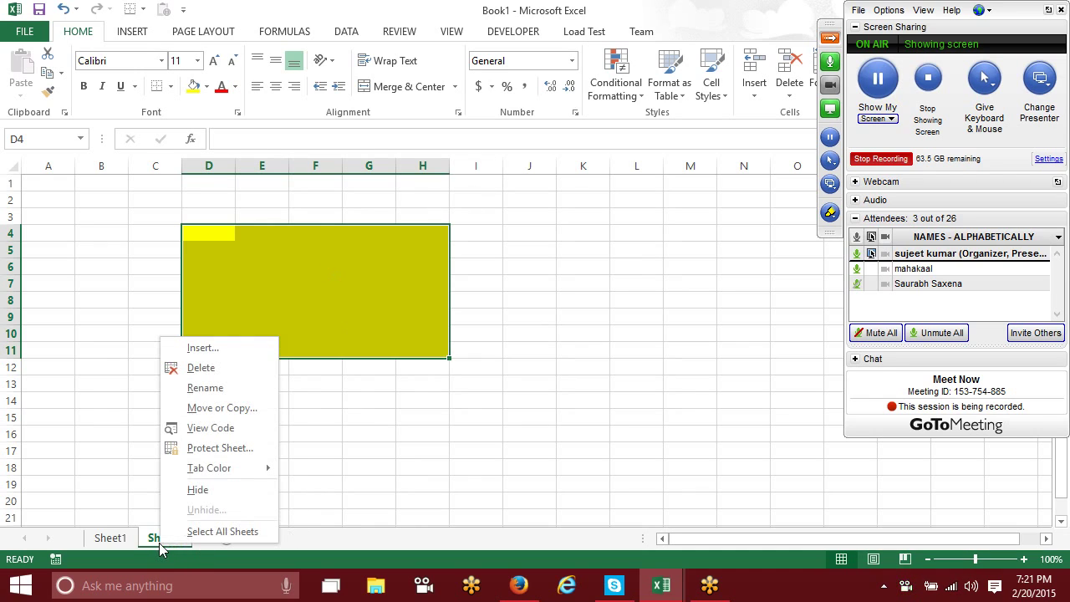
{"action": "left_click", "coordinate": [194, 452]}
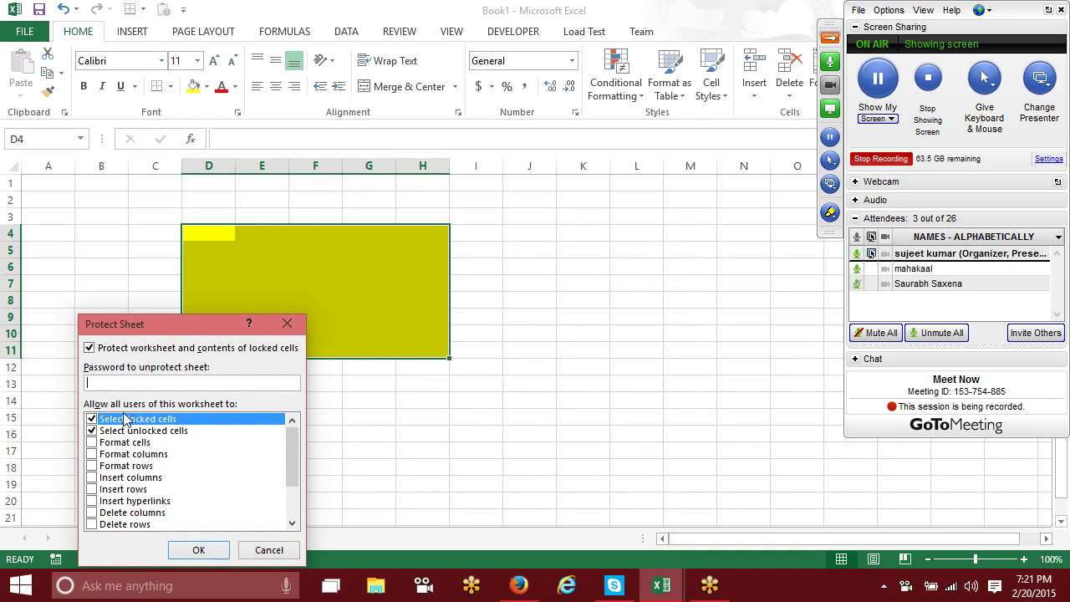
{"action": "left_click", "coordinate": [189, 550]}
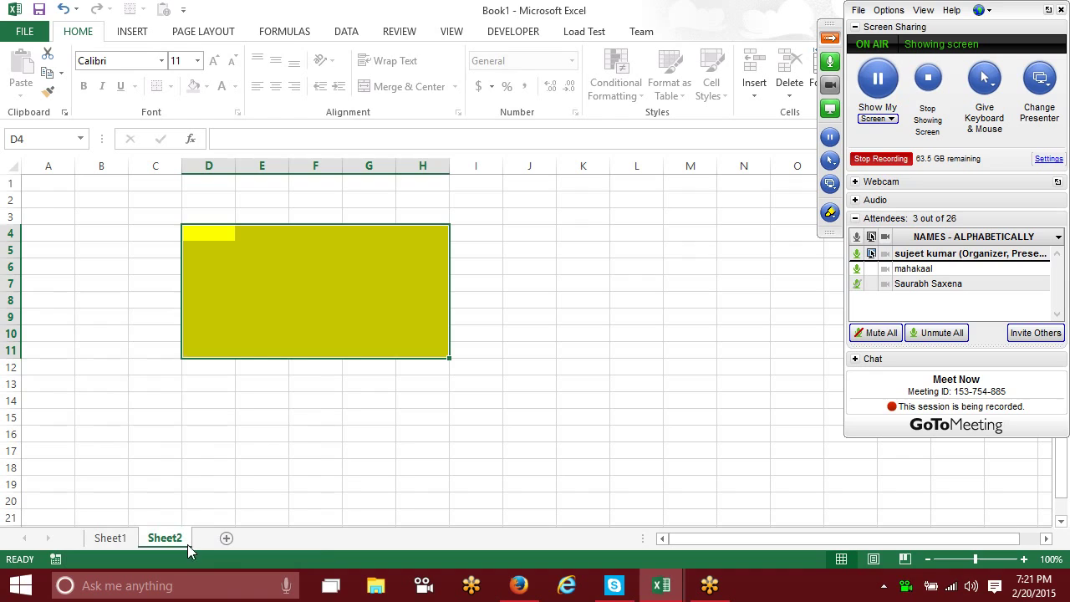
{"action": "left_click", "coordinate": [203, 435]}
{"action": "double_click", "coordinate": [204, 437]}
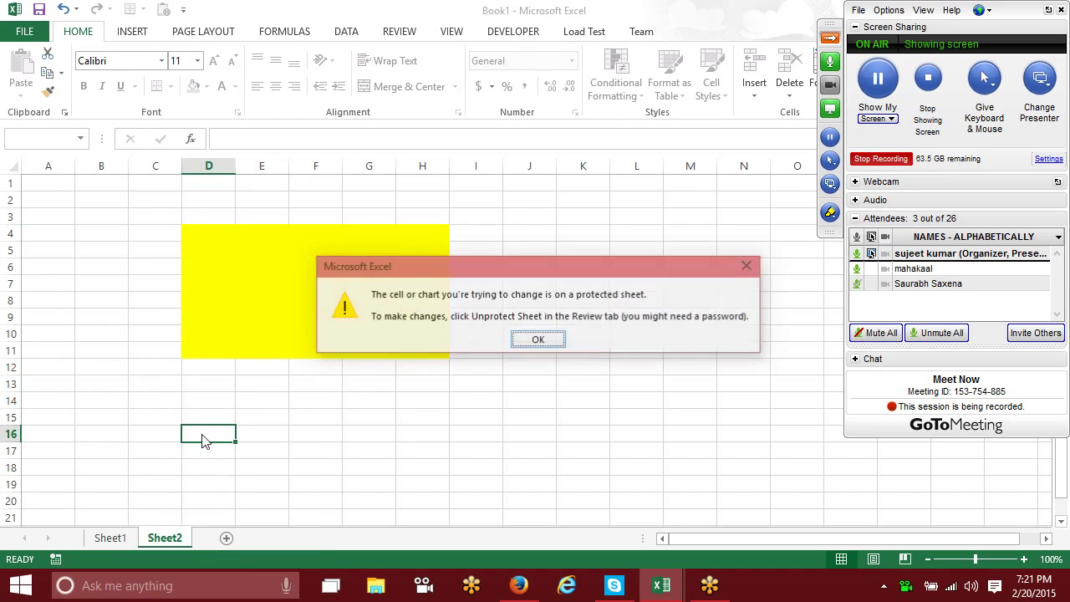
{"action": "left_click", "coordinate": [523, 339]}
Step: Enter 2 into unlocked cells G7 and G9
{"action": "left_click", "coordinate": [362, 290]}
{"action": "type", "text": "2"}
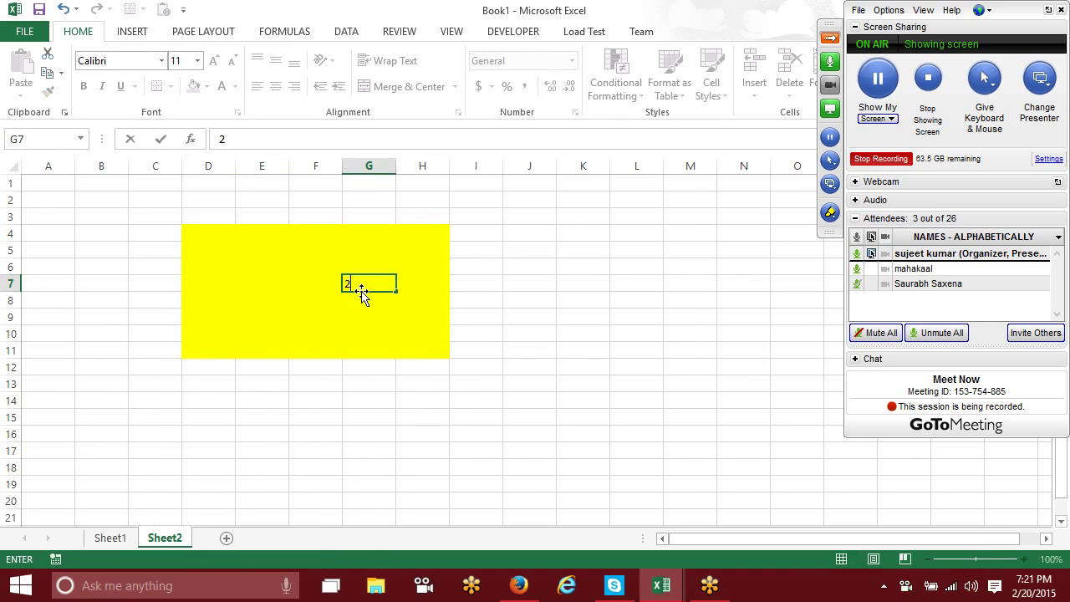
{"action": "left_click", "coordinate": [360, 313]}
{"action": "type", "text": "2"}
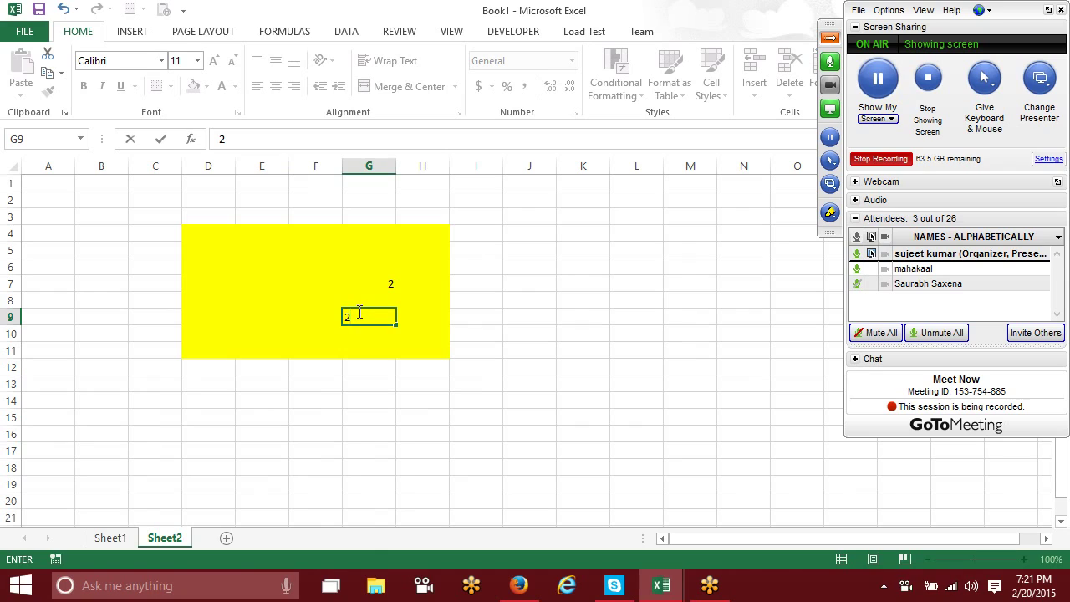
{"action": "left_click", "coordinate": [293, 235]}
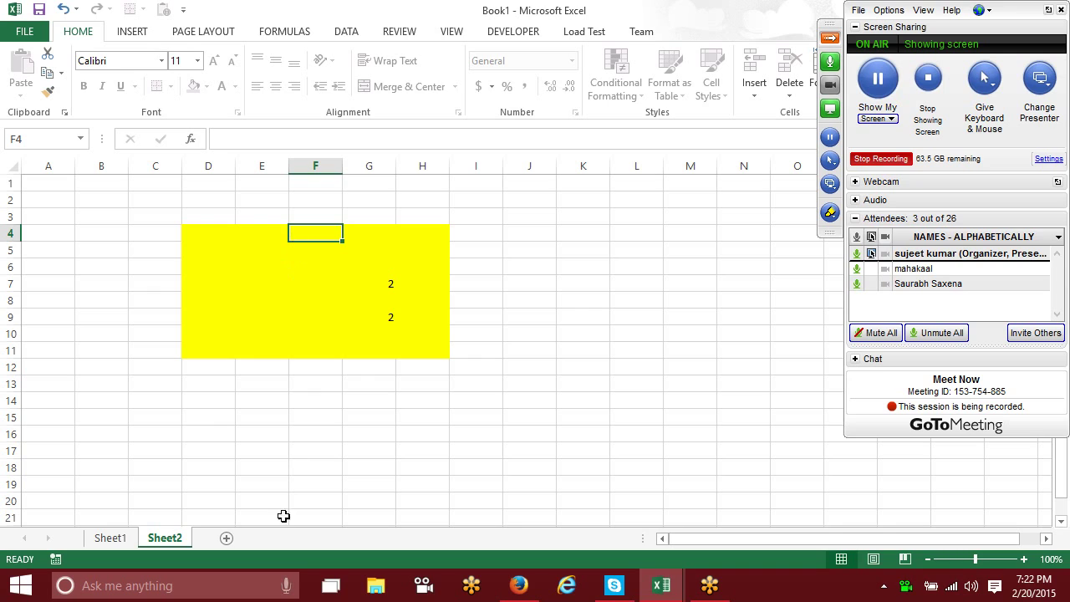
Step: Unprotect Sheet2, then open Format Cells for J5 and cancel without changes
{"action": "right_click", "coordinate": [179, 541]}
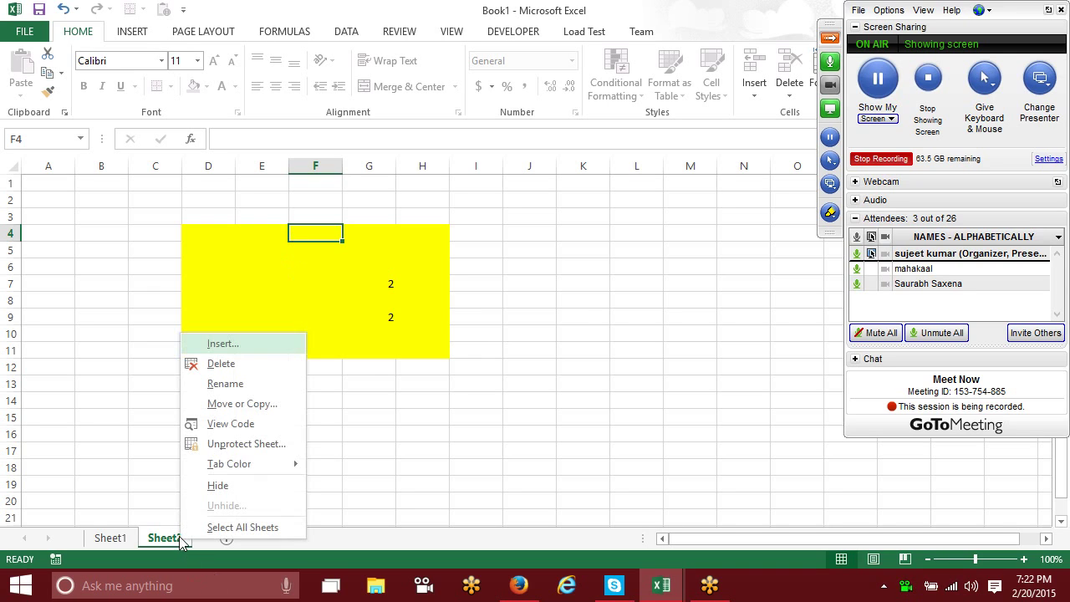
{"action": "left_click", "coordinate": [246, 444]}
{"action": "left_click", "coordinate": [212, 386]}
{"action": "left_click", "coordinate": [526, 248]}
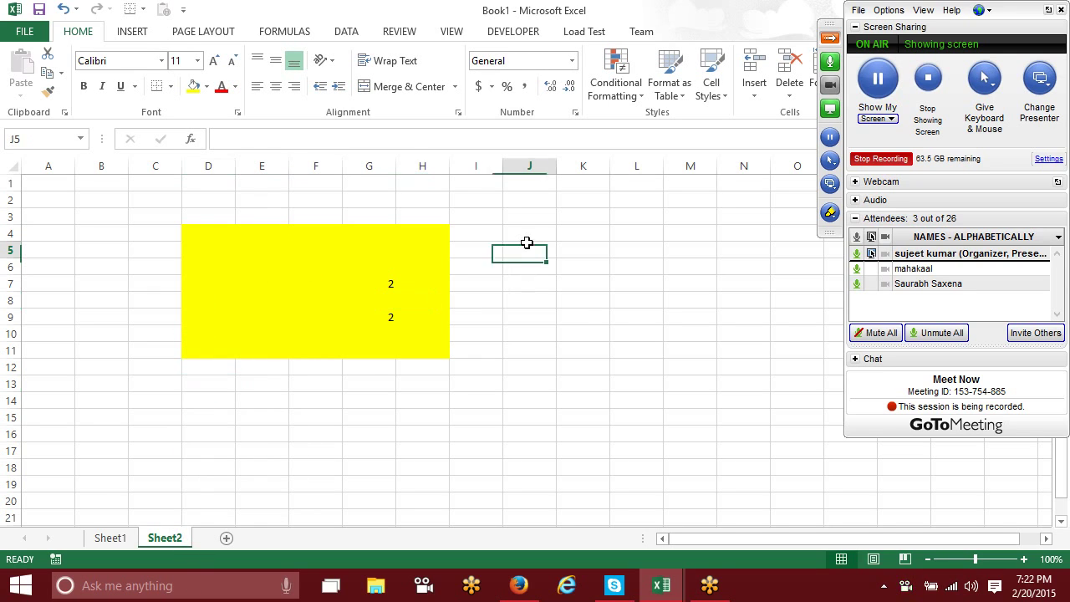
{"action": "right_click", "coordinate": [530, 254]}
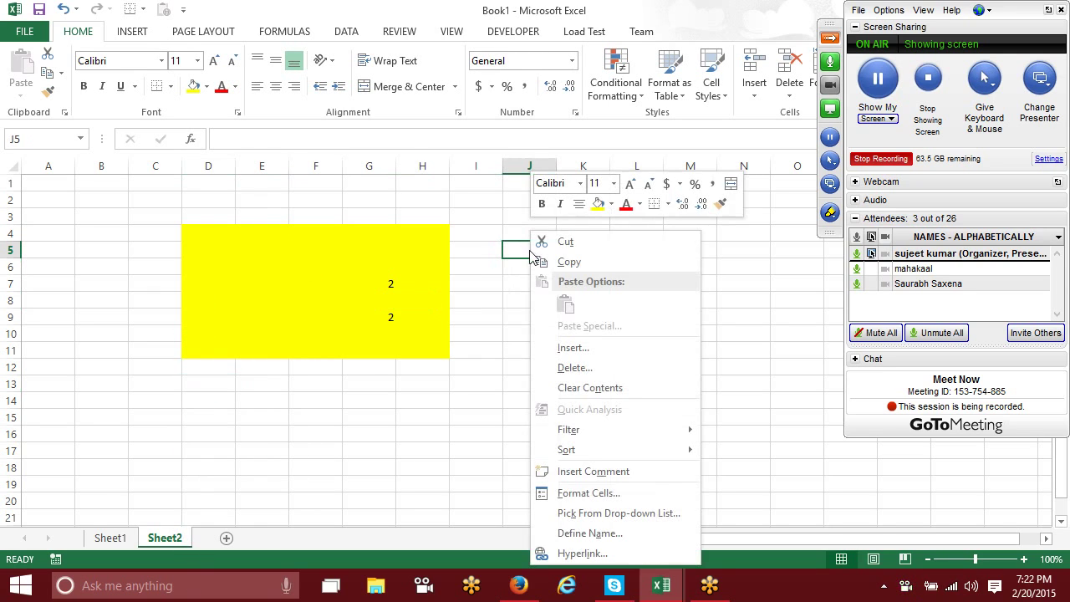
{"action": "left_click", "coordinate": [589, 495]}
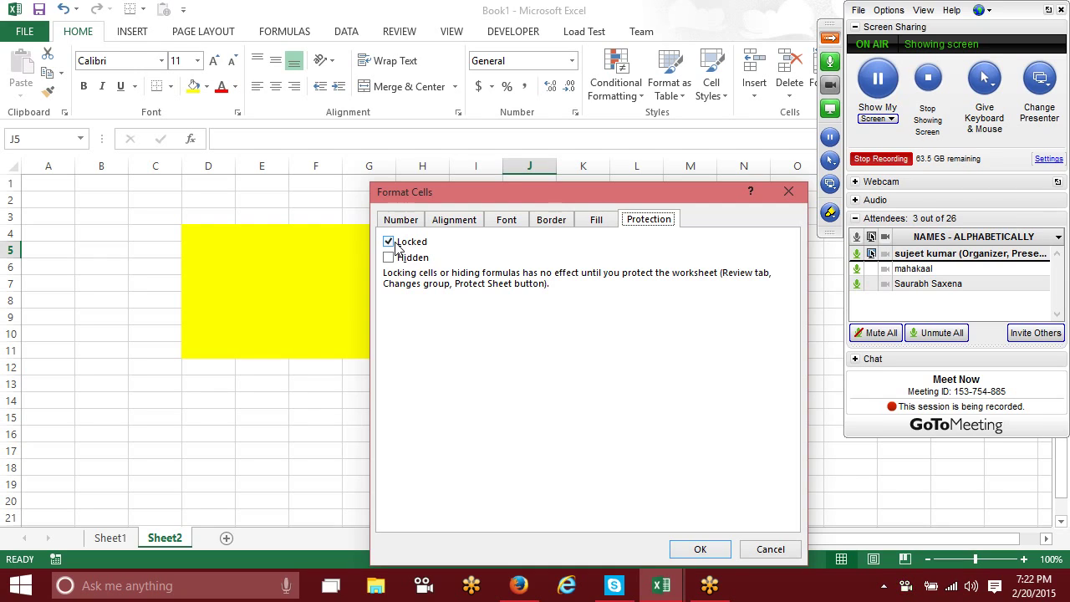
{"action": "left_click", "coordinate": [760, 554]}
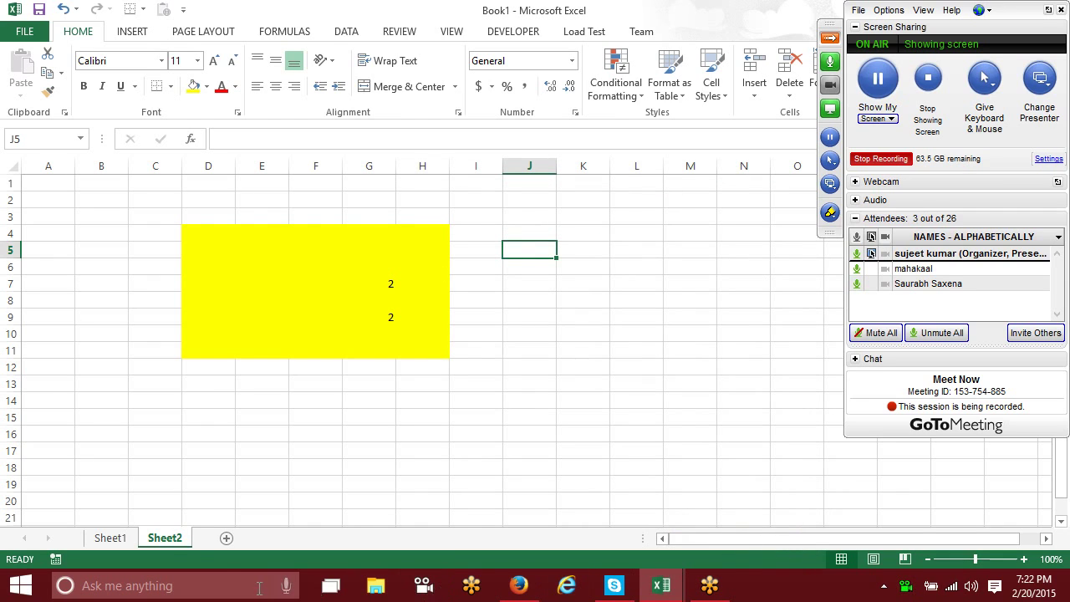
Step: Cancel Sheet2's Protect Sheet dialog, leaving it unprotected, and add a new Sheet3
{"action": "right_click", "coordinate": [181, 543]}
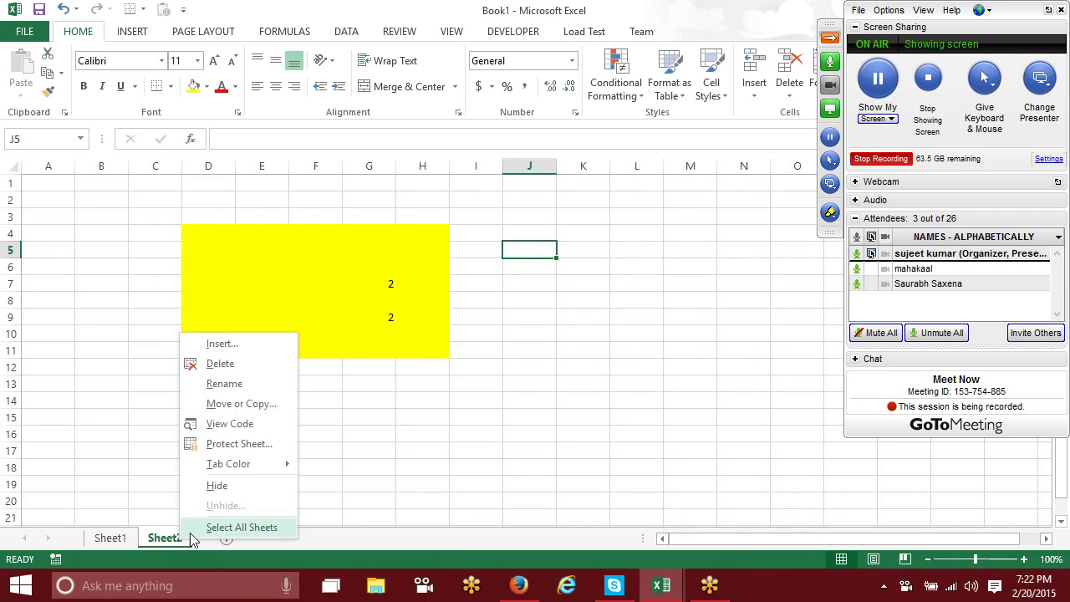
{"action": "left_click", "coordinate": [238, 444]}
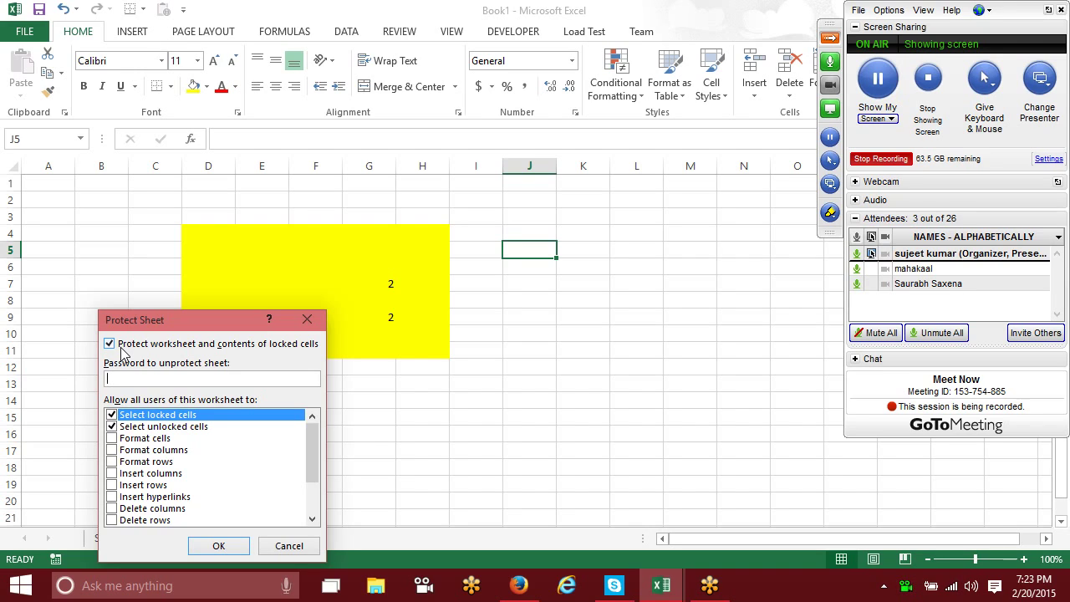
{"action": "left_click", "coordinate": [287, 546]}
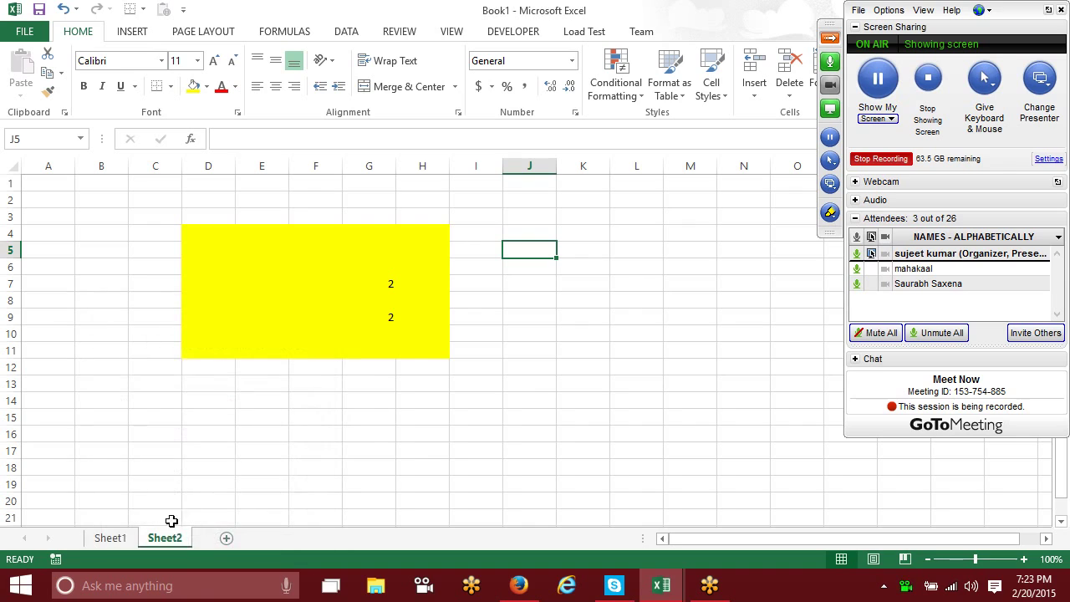
{"action": "left_click", "coordinate": [226, 539]}
Step: Fill the E5:H13 block on Sheet3 with red, then select all cells on the sheet
{"action": "left_click_drag", "start_coordinate": [256, 256], "coordinate": [437, 379]}
{"action": "left_click", "coordinate": [206, 86]}
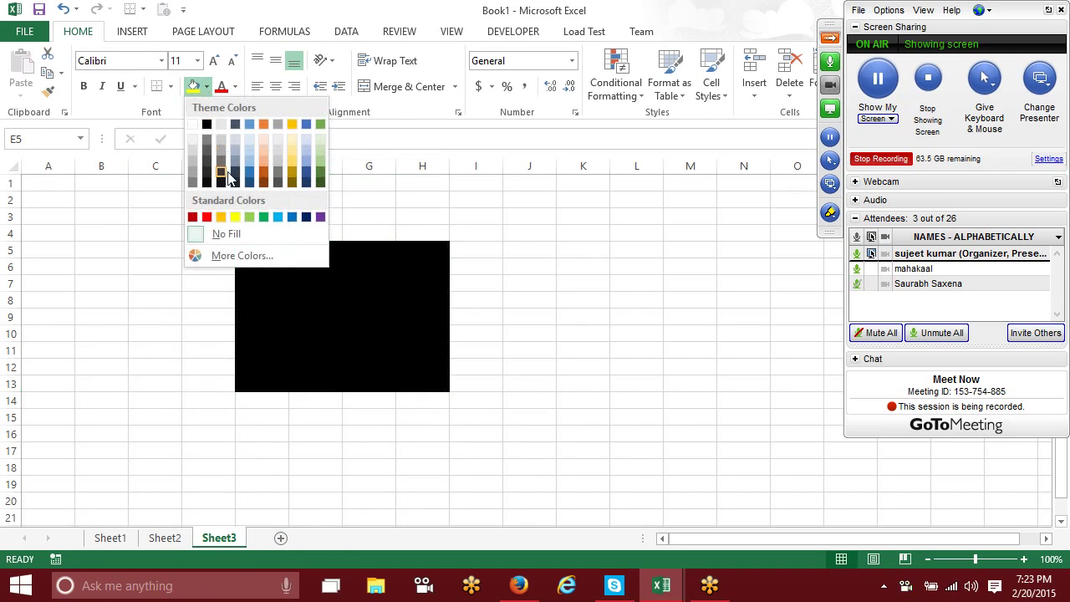
{"action": "left_click", "coordinate": [207, 216]}
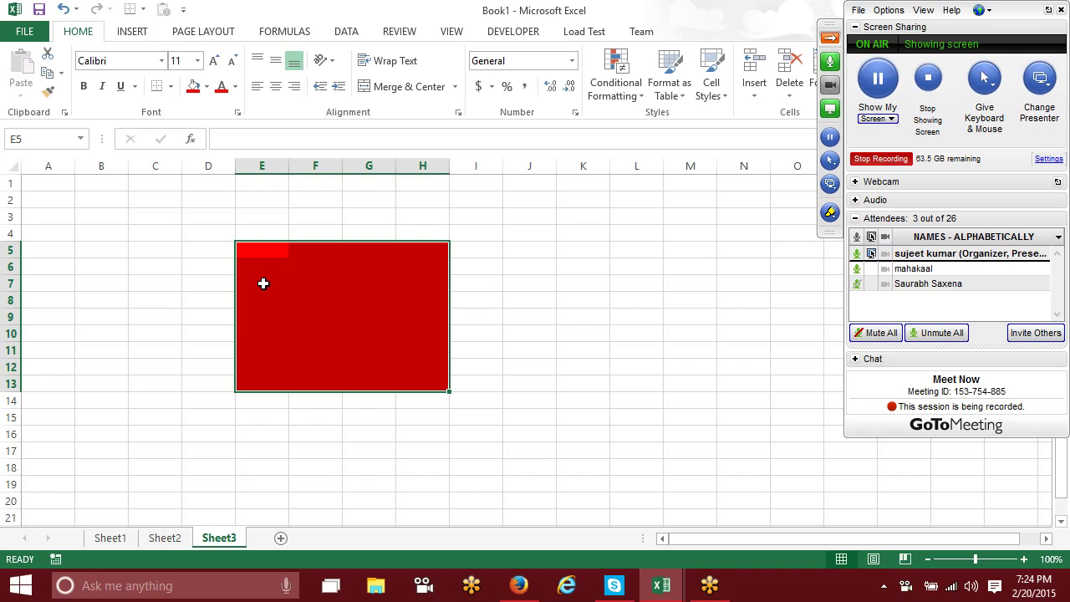
{"action": "left_click", "coordinate": [13, 166]}
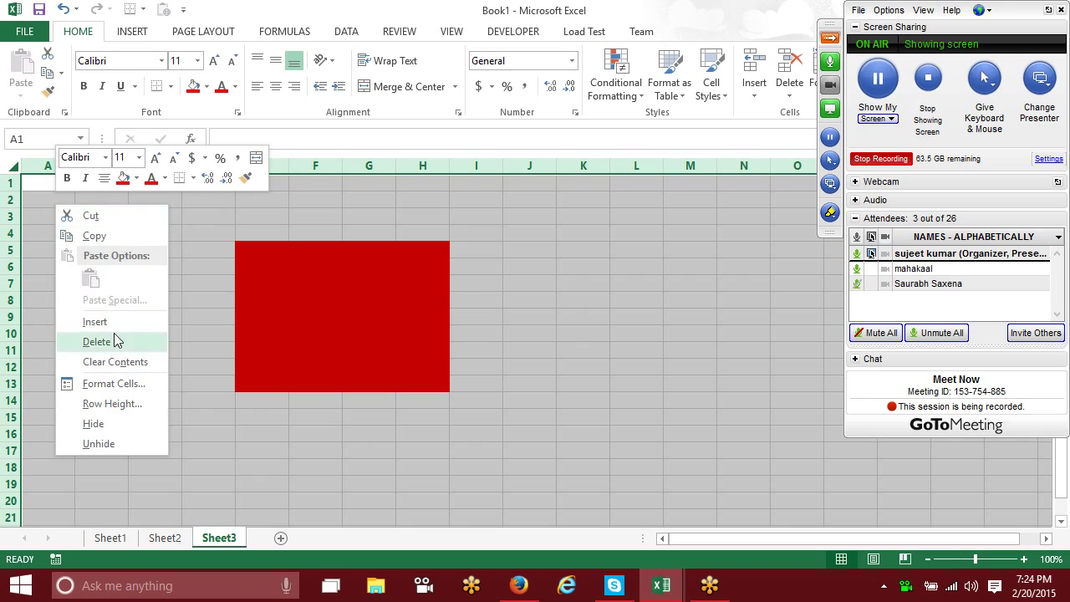
Step: Clear the Locked protection option for all cells on Sheet3
{"action": "left_click", "coordinate": [128, 383]}
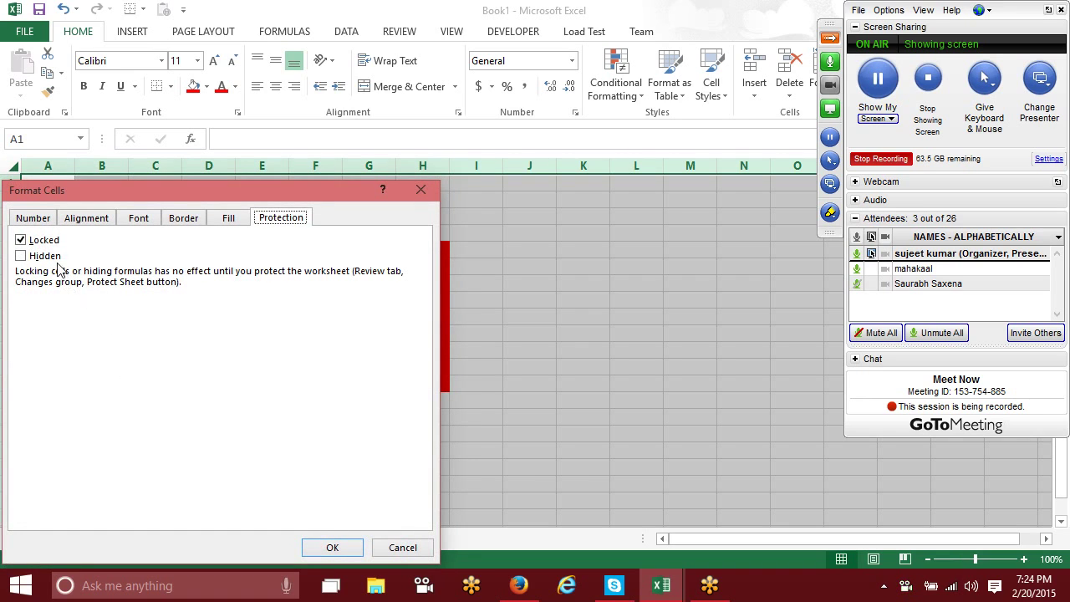
{"action": "left_click", "coordinate": [24, 241]}
{"action": "left_click", "coordinate": [319, 549]}
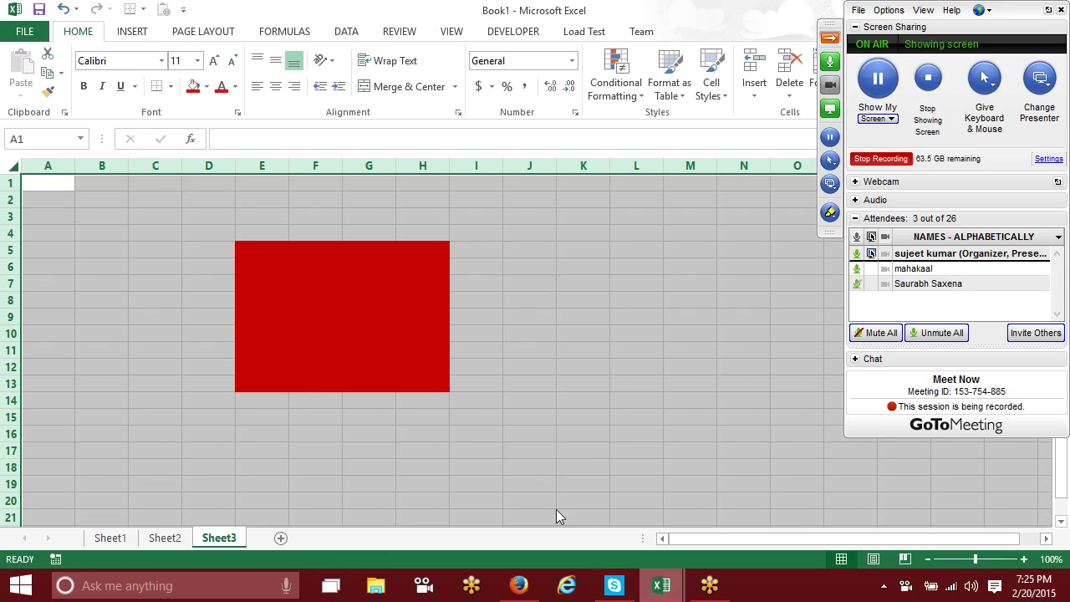
Step: Set the red block E5:H13 back to Locked in Format Cells protection
{"action": "left_click", "coordinate": [373, 250]}
{"action": "left_click_drag", "start_coordinate": [241, 248], "coordinate": [435, 389]}
{"action": "right_click", "coordinate": [405, 360]}
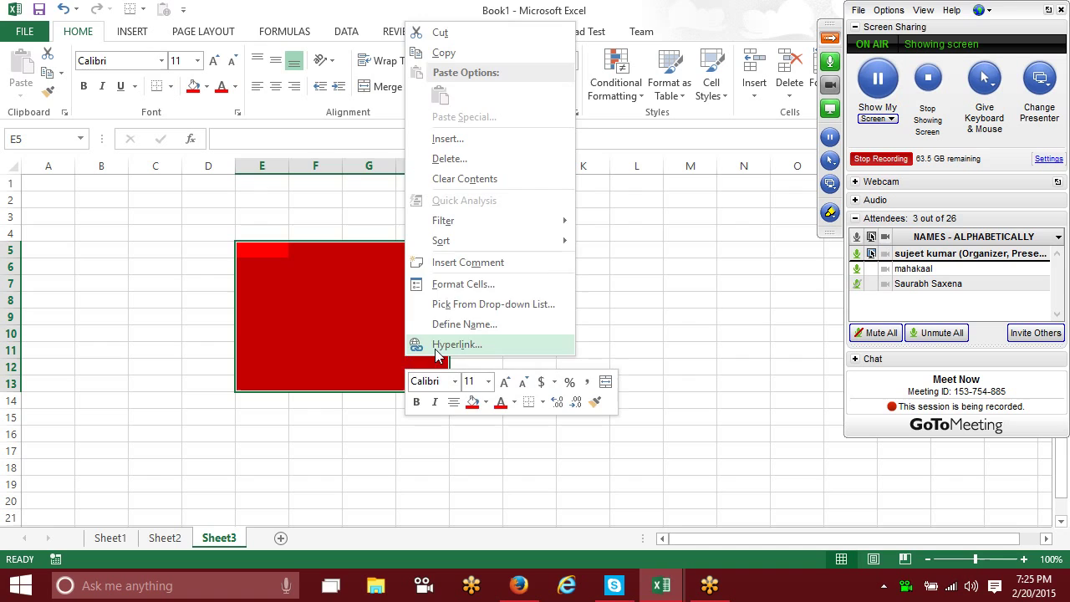
{"action": "left_click", "coordinate": [454, 282]}
{"action": "left_click", "coordinate": [250, 142]}
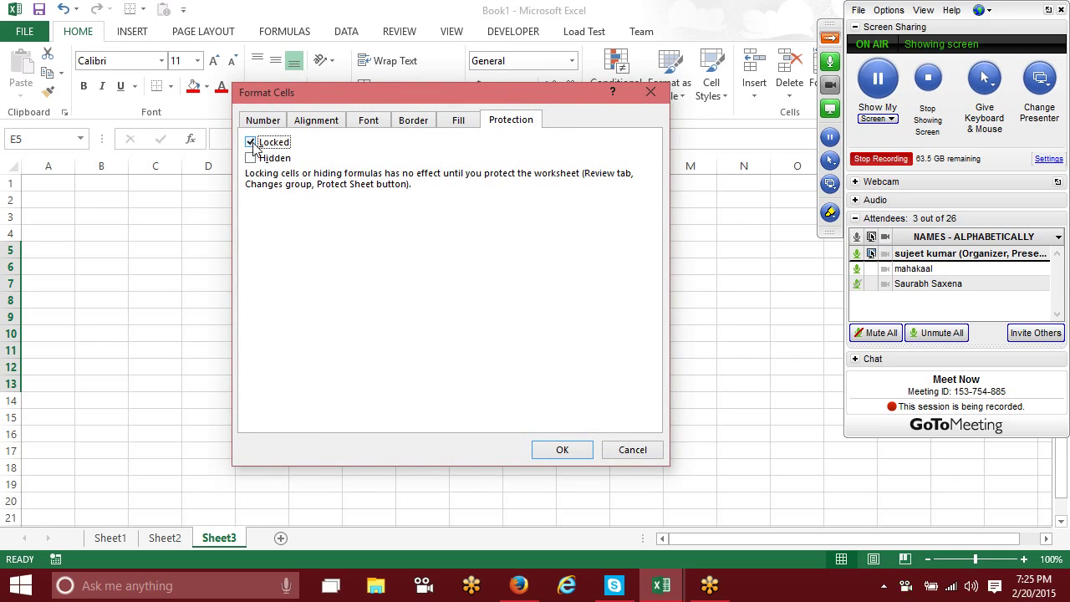
{"action": "left_click", "coordinate": [560, 447]}
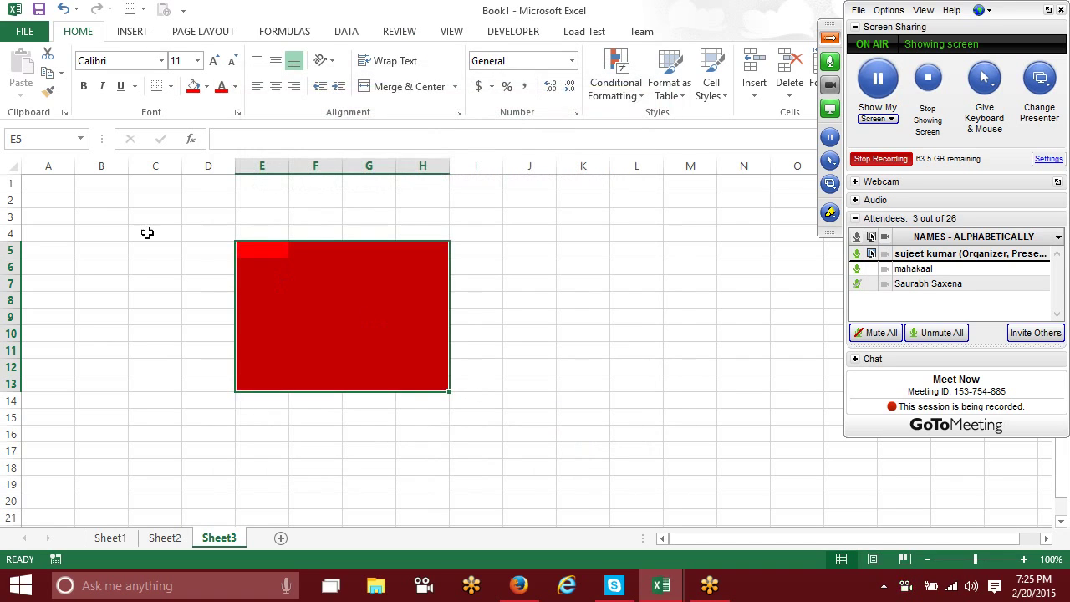
Step: Protect Sheet3 with default settings and no password
{"action": "left_click", "coordinate": [6, 170]}
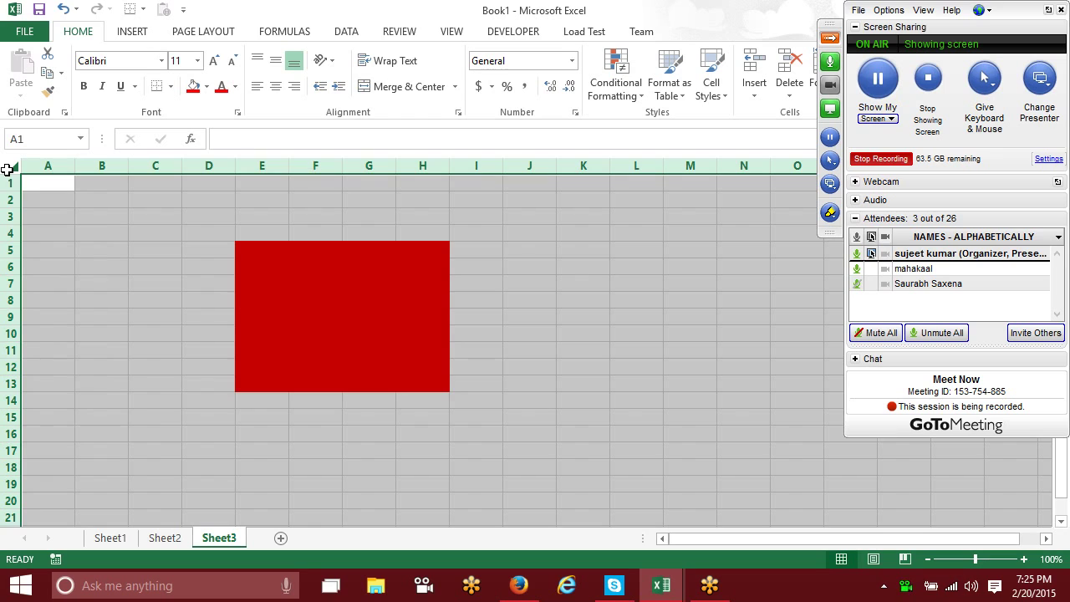
{"action": "left_click", "coordinate": [287, 288]}
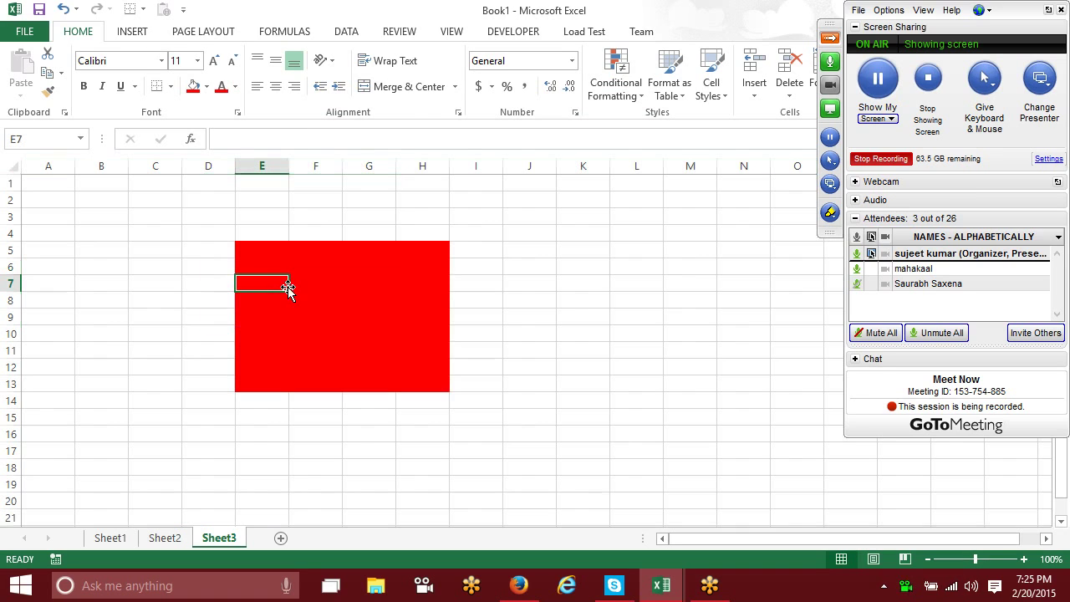
{"action": "right_click", "coordinate": [226, 537]}
{"action": "left_click", "coordinate": [257, 441]}
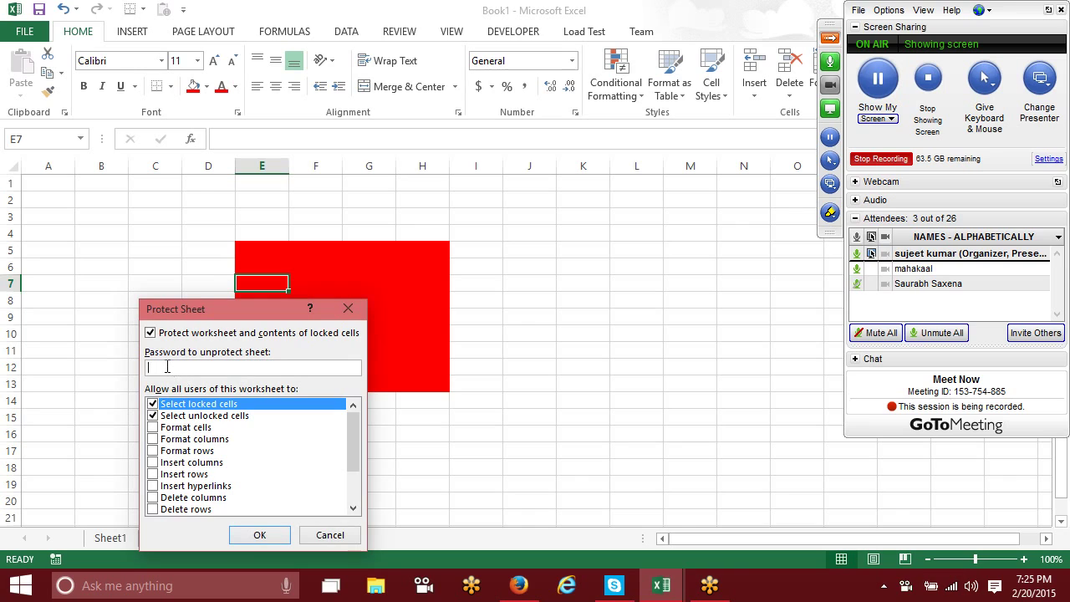
{"action": "left_click", "coordinate": [256, 536]}
Step: Test editing inside the locked red block, dismiss the warning, and add a blank Sheet4
{"action": "left_click", "coordinate": [259, 481]}
{"action": "type", "text": "'"}
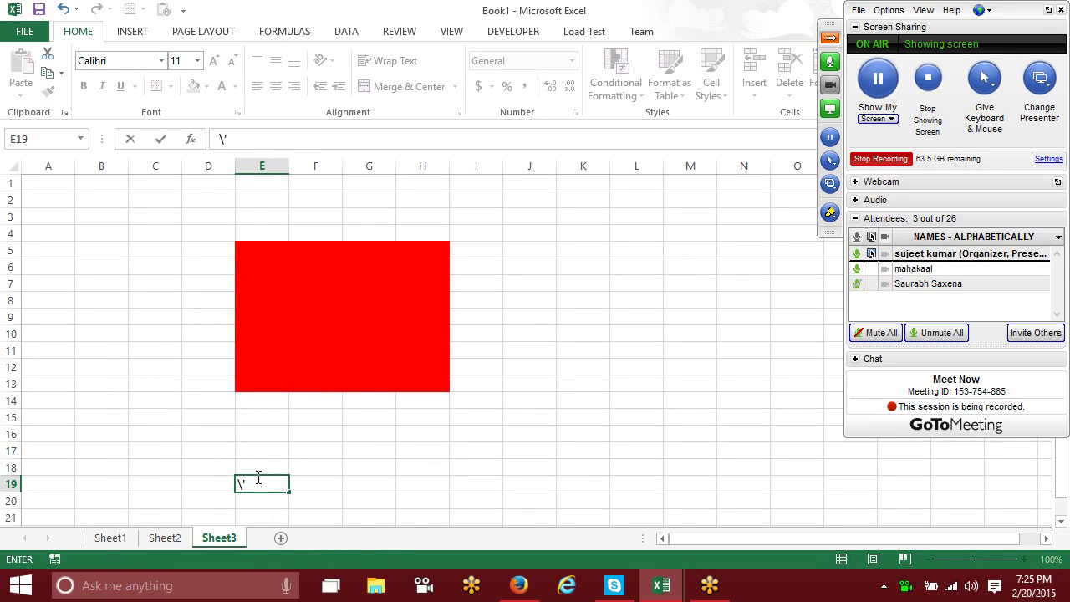
{"action": "left_click", "coordinate": [307, 385]}
{"action": "left_click", "coordinate": [285, 344]}
{"action": "key", "text": "backslash"}
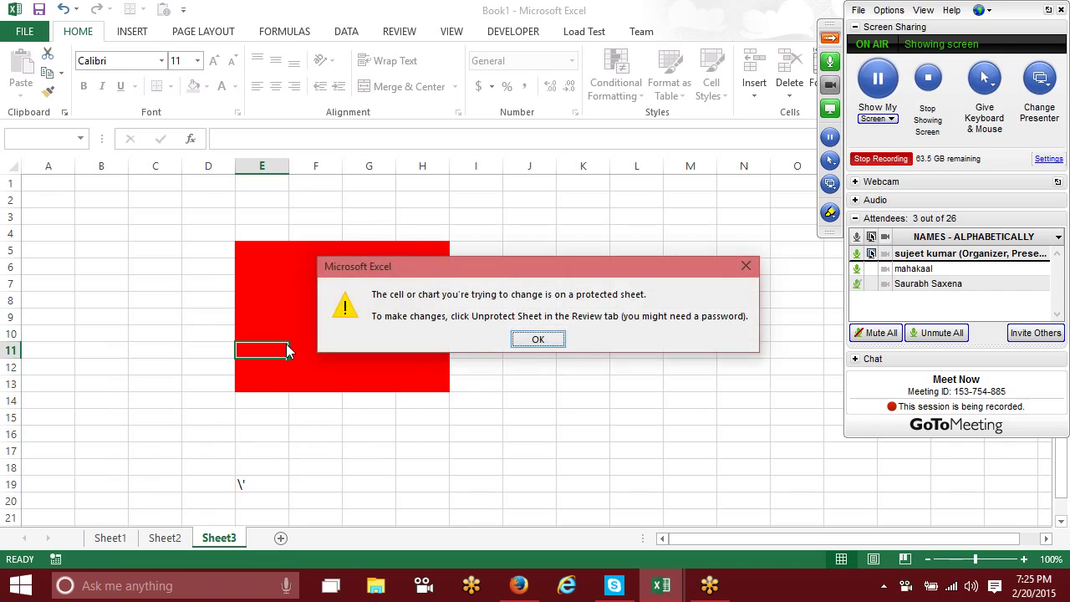
{"action": "key", "text": "Return"}
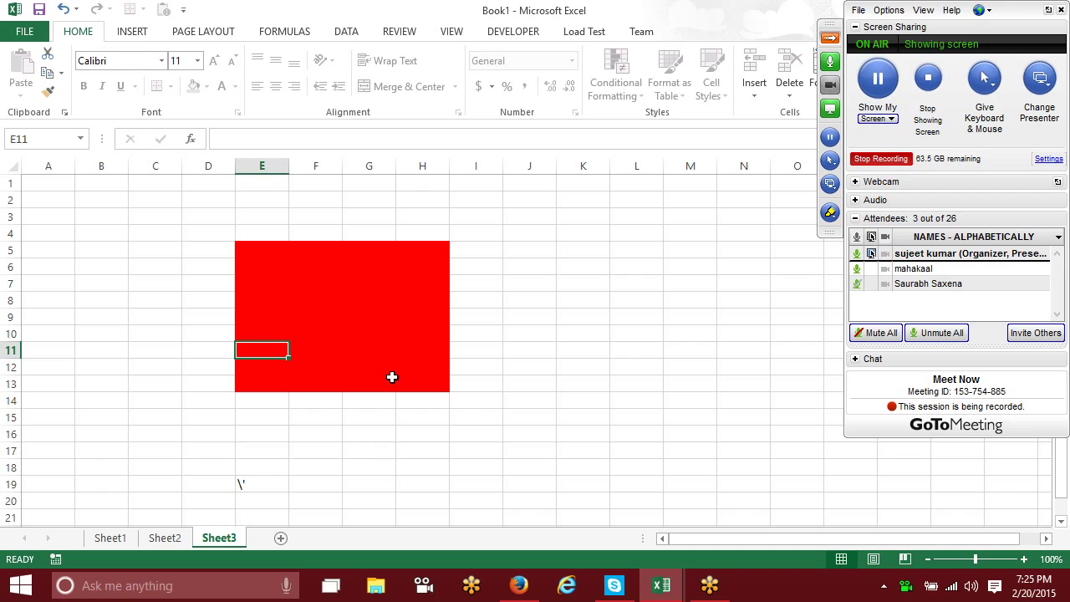
{"action": "left_click", "coordinate": [281, 539]}
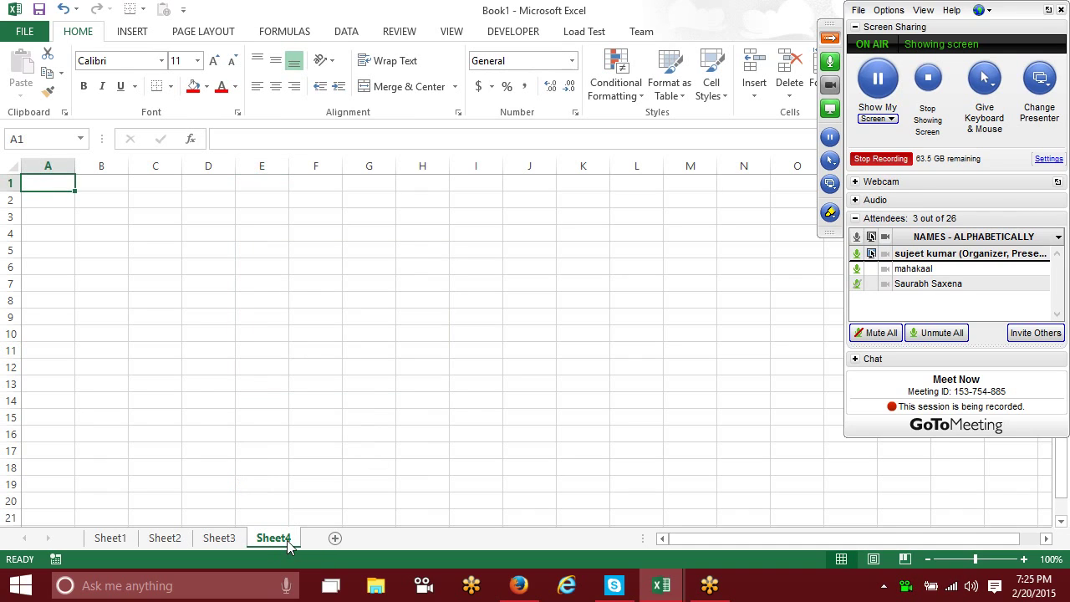
Step: Enter the labels Name in A1, Roll in B3 and Marks in C5
{"action": "type", "text": "?"}
{"action": "key", "text": "Escape"}
{"action": "type", "text": "NAme"}
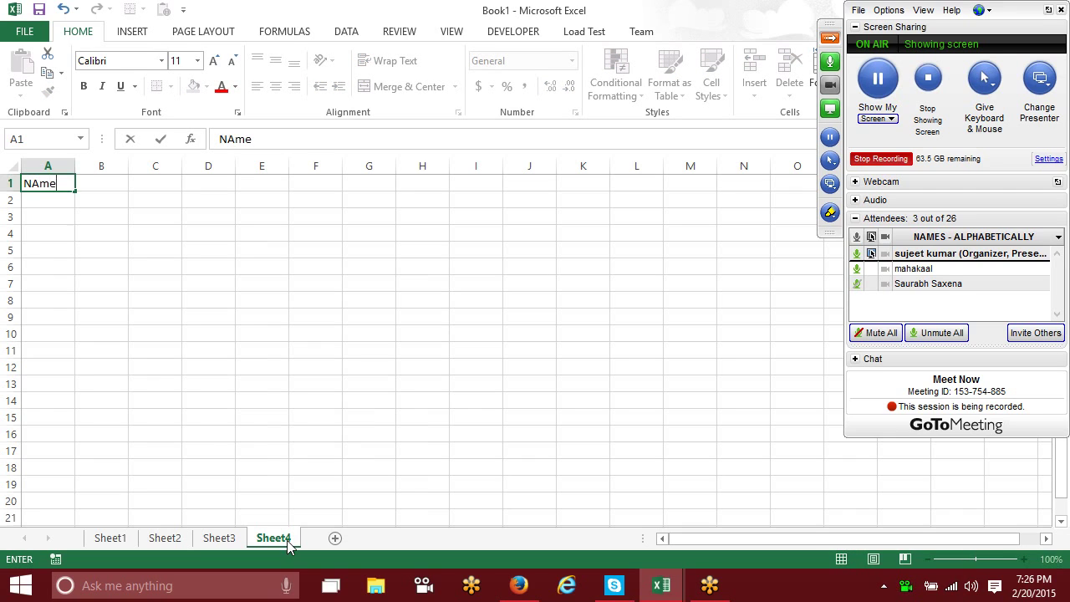
{"action": "key", "text": "Return"}
{"action": "key", "text": "Return"}
{"action": "key", "text": "Right"}
{"action": "type", "text": "Roll"}
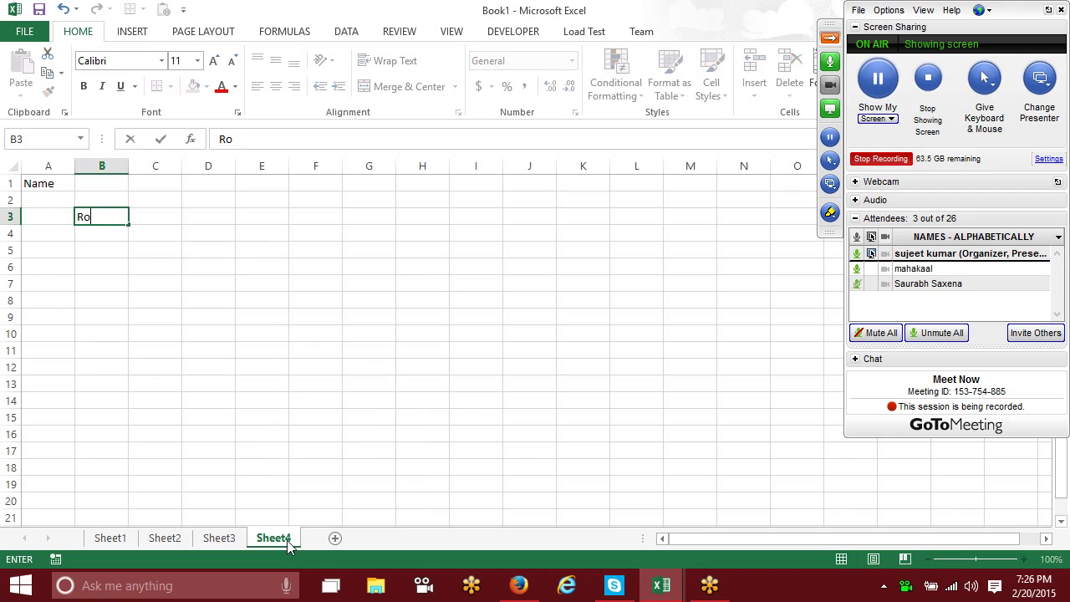
{"action": "key", "text": "Tab"}
{"action": "key", "text": "Down"}
{"action": "key", "text": "Down"}
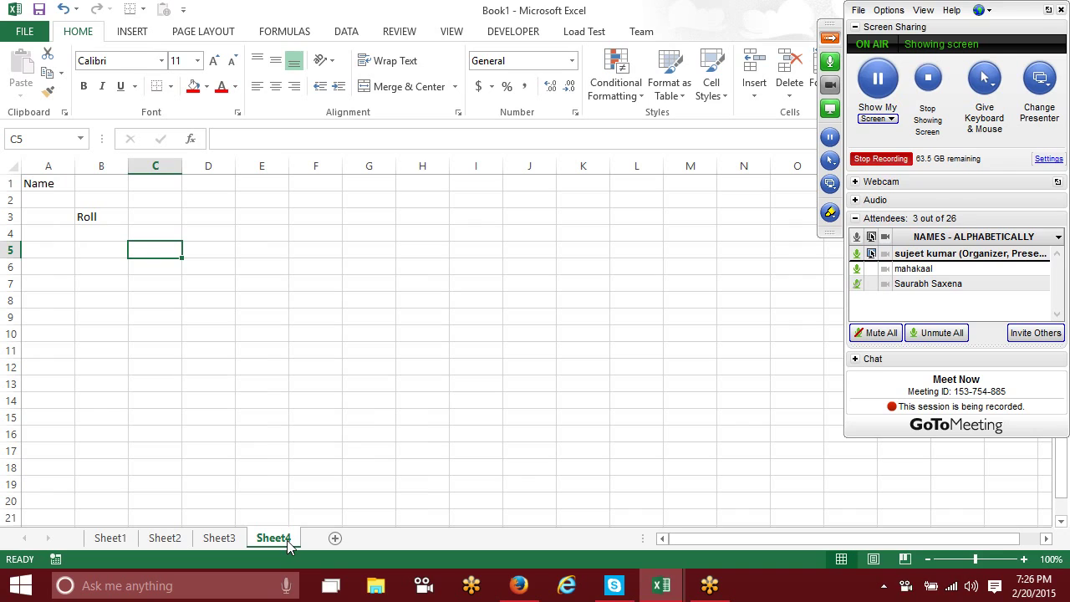
{"action": "type", "text": "Mark"}
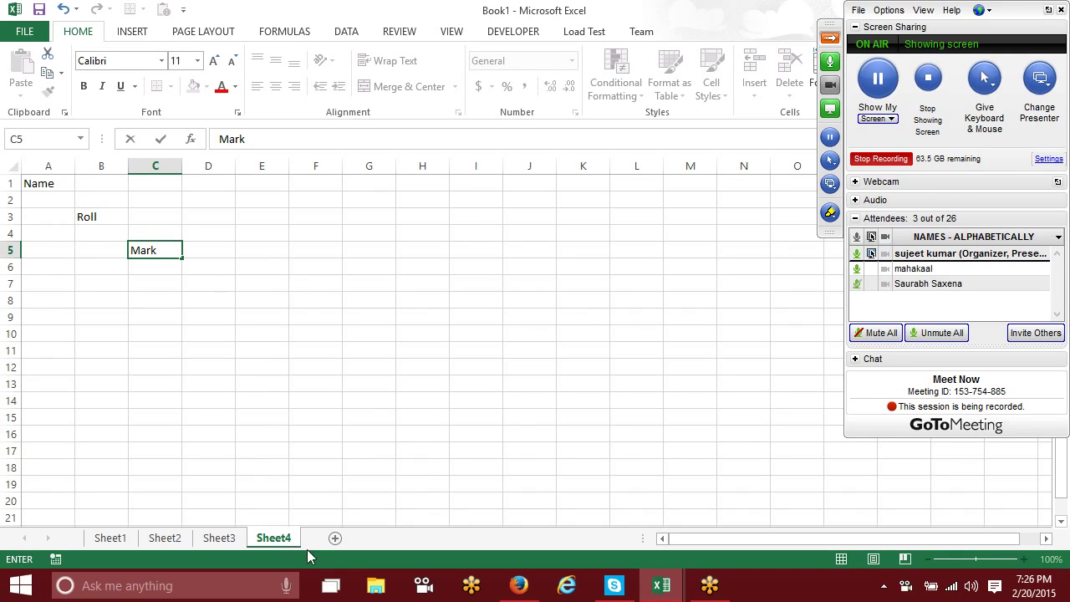
{"action": "type", "text": "s"}
{"action": "left_click", "coordinate": [220, 280]}
Step: Fill cells B1, C3 and D5 with red
{"action": "left_click", "coordinate": [105, 185]}
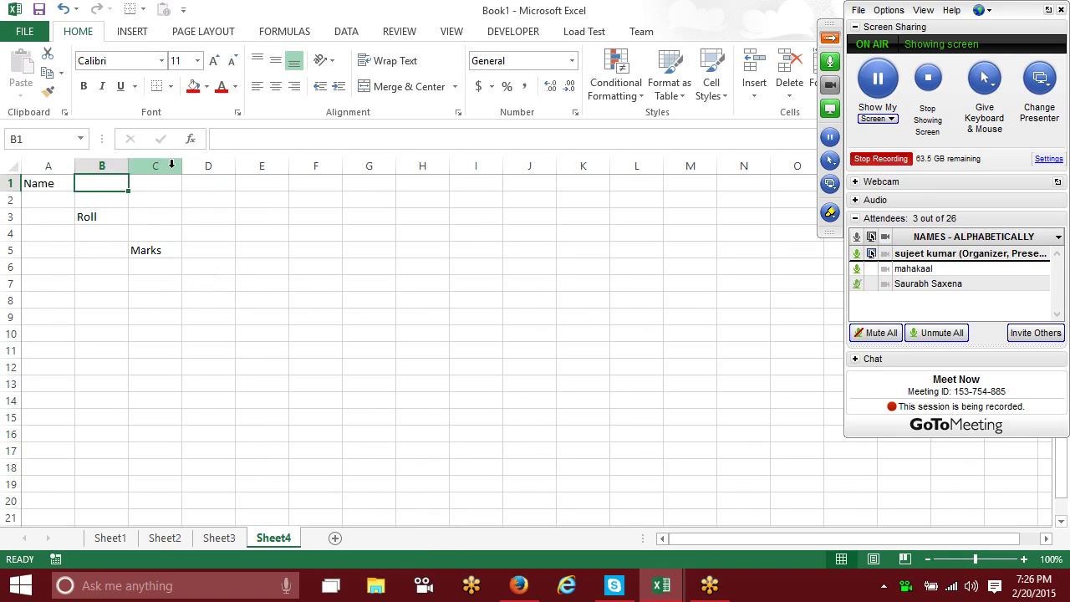
{"action": "left_click", "coordinate": [174, 215], "text": "ctrl"}
{"action": "left_click", "coordinate": [209, 252], "text": "ctrl"}
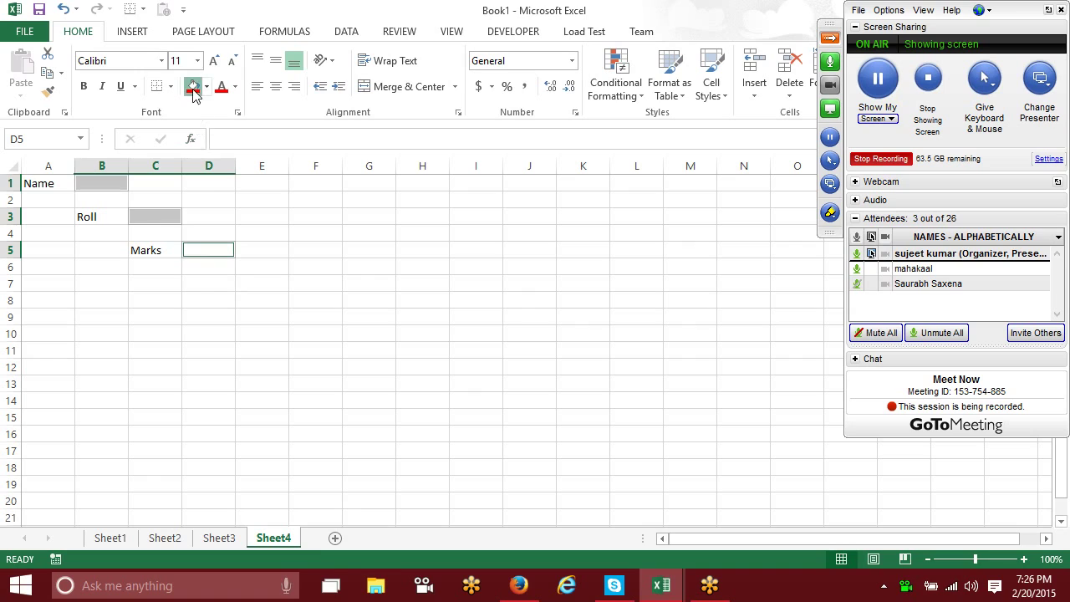
{"action": "left_click", "coordinate": [193, 86]}
{"action": "left_click", "coordinate": [275, 219]}
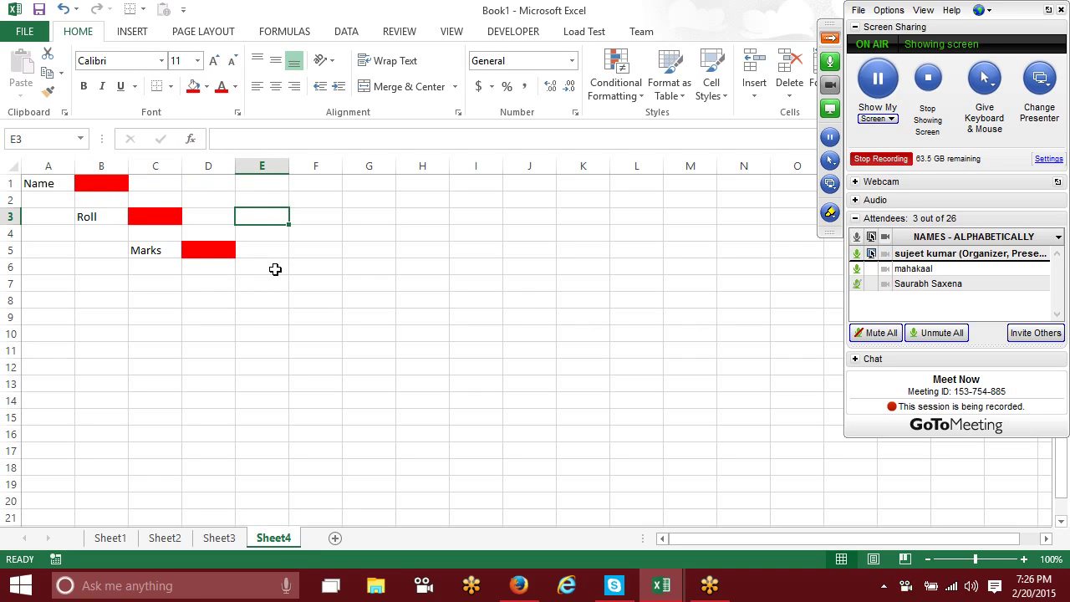
{"action": "left_click", "coordinate": [117, 187]}
Step: Select the red cells B1, C3 and D5 one at a time on Sheet4
{"action": "left_click", "coordinate": [146, 220]}
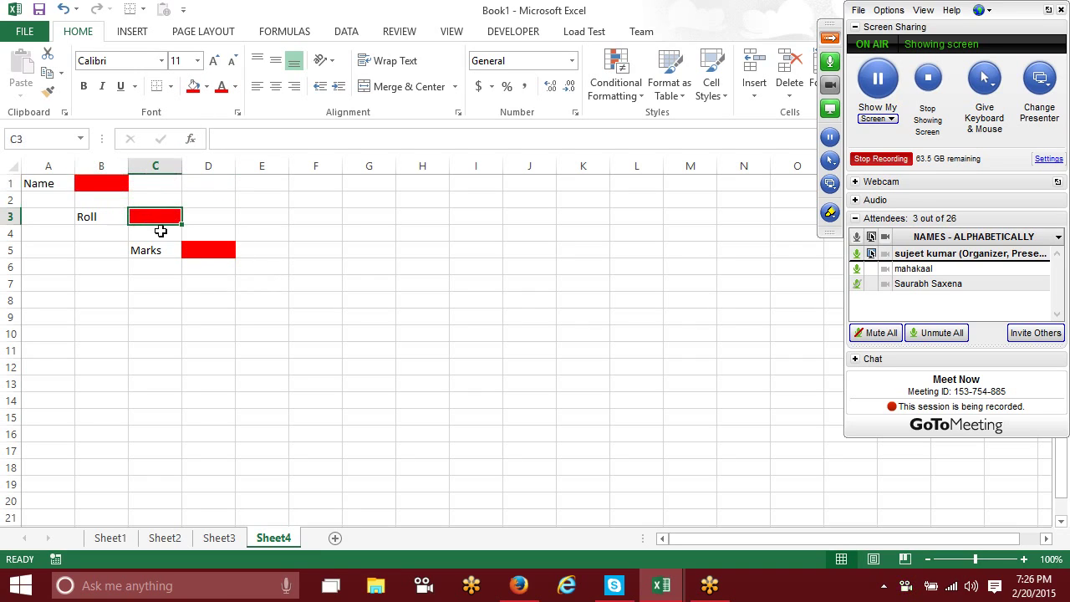
{"action": "left_click", "coordinate": [195, 246]}
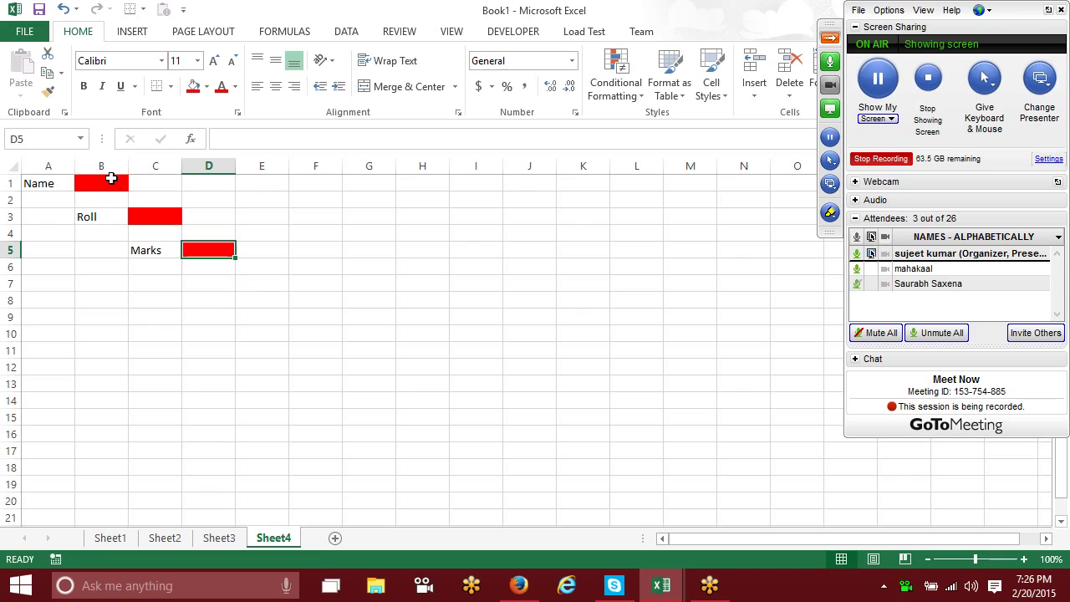
{"action": "left_click", "coordinate": [112, 178]}
{"action": "key", "text": "Return"}
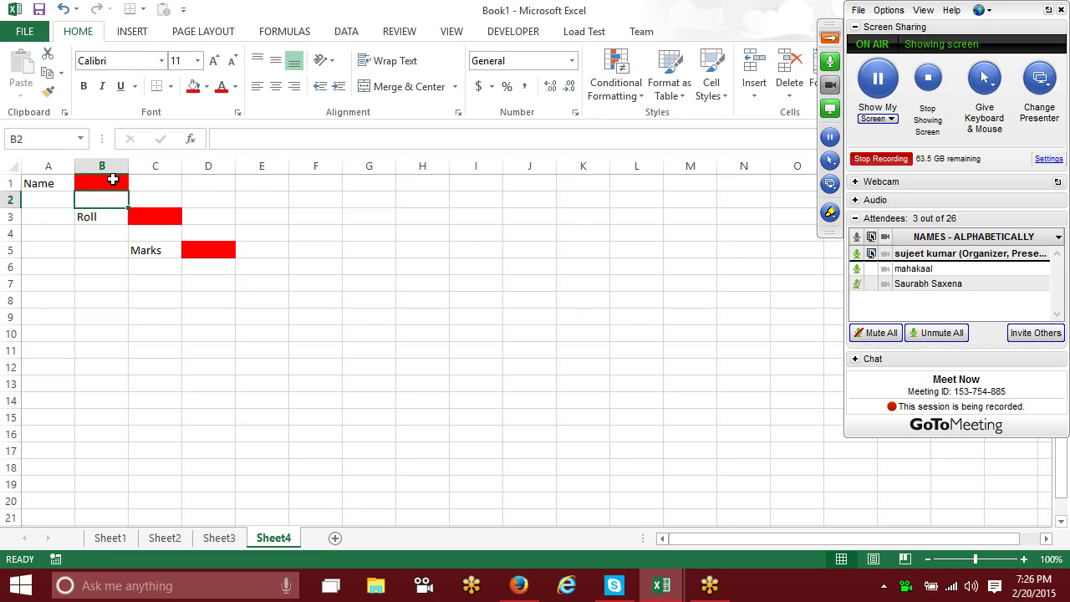
{"action": "left_click", "coordinate": [112, 178]}
{"action": "left_click", "coordinate": [162, 211]}
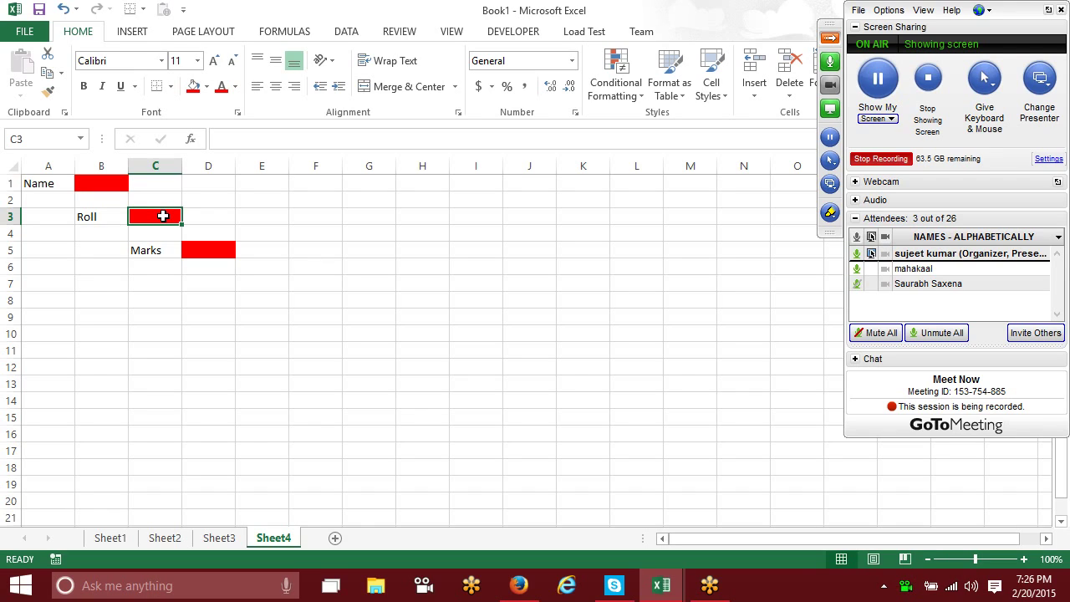
Step: Select B1, C3 and D5 together and clear their Locked protection option
{"action": "left_click", "coordinate": [110, 185]}
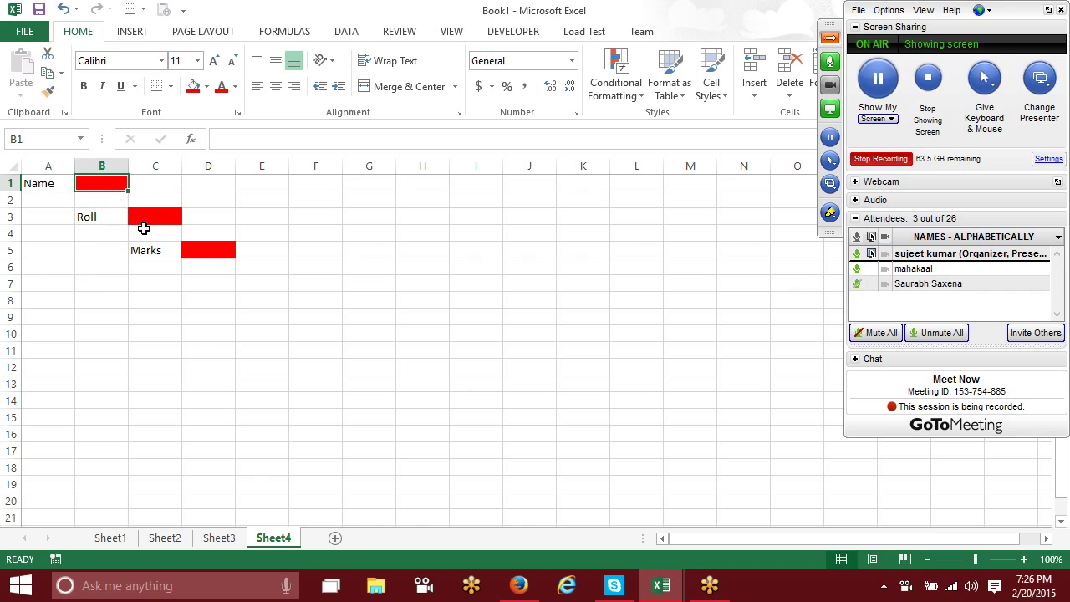
{"action": "left_click", "coordinate": [149, 220], "text": "ctrl"}
{"action": "left_click", "coordinate": [194, 252], "text": "ctrl"}
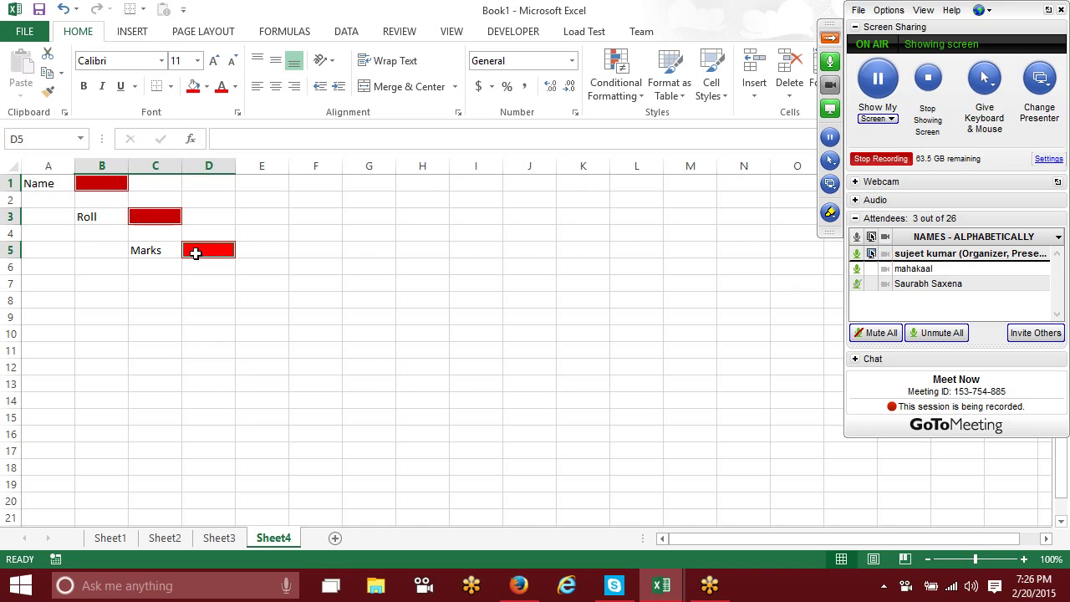
{"action": "right_click", "coordinate": [196, 252]}
{"action": "left_click", "coordinate": [279, 498]}
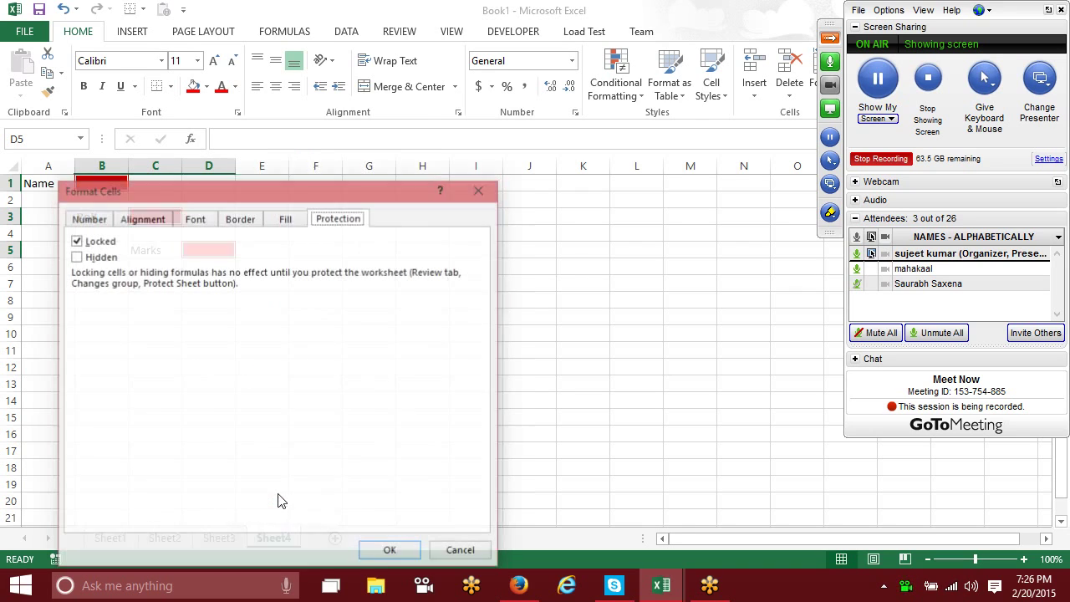
{"action": "left_click", "coordinate": [81, 243]}
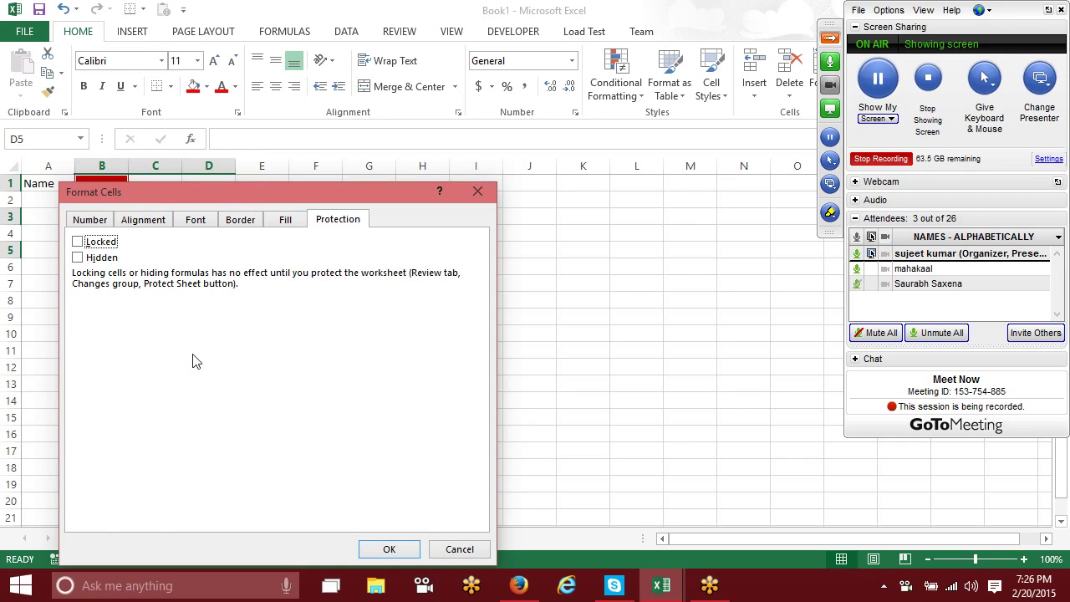
{"action": "left_click", "coordinate": [400, 549]}
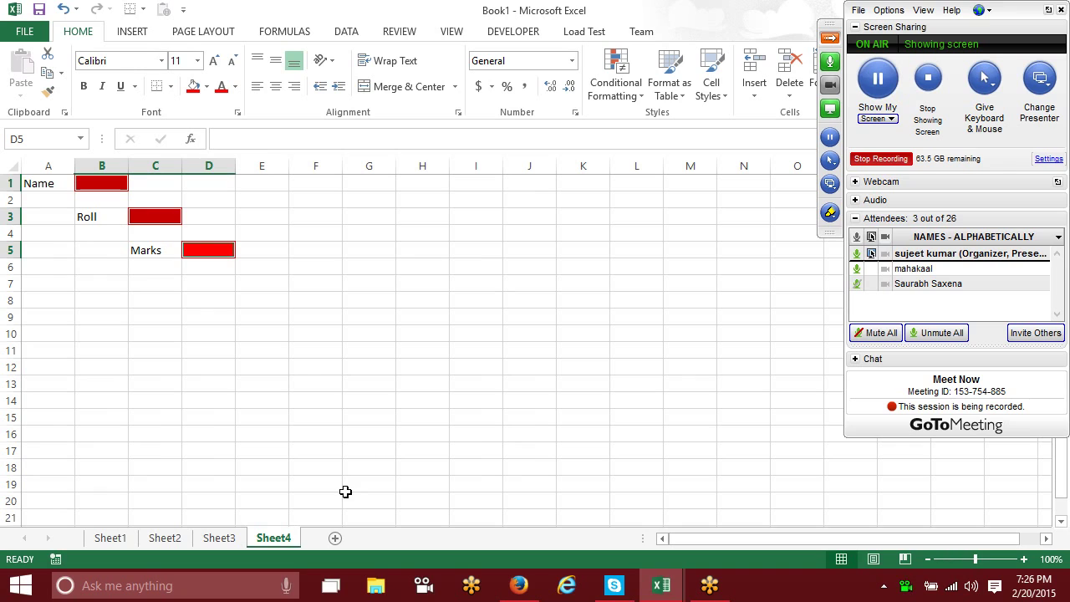
{"action": "left_click", "coordinate": [207, 335]}
Step: Protect Sheet4 with 'Select locked cells' disabled, then Tab through the unlocked red cells
{"action": "right_click", "coordinate": [267, 540]}
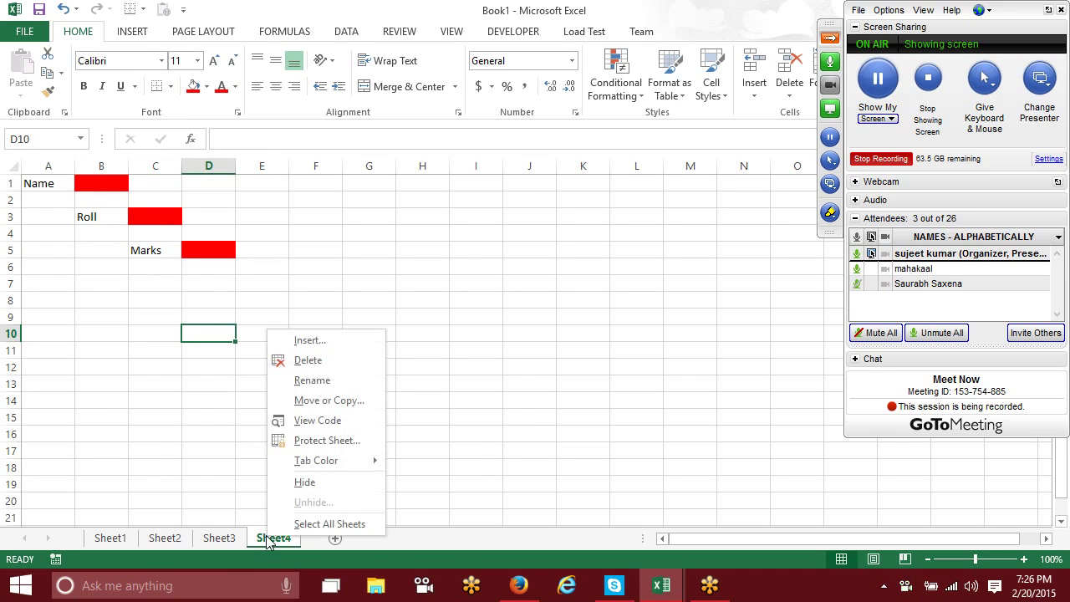
{"action": "left_click", "coordinate": [294, 445]}
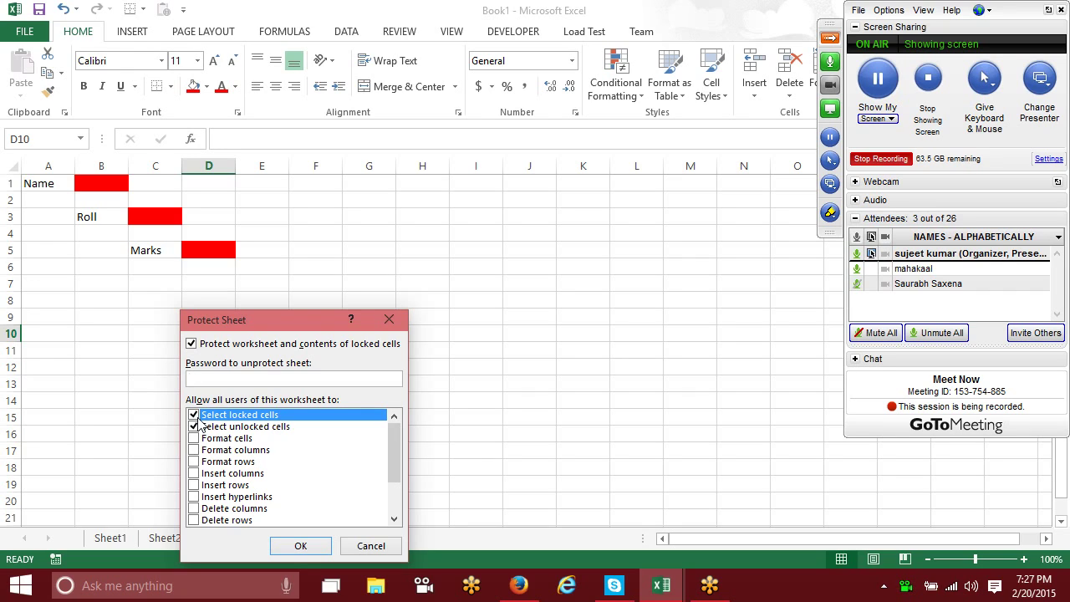
{"action": "left_click", "coordinate": [199, 418]}
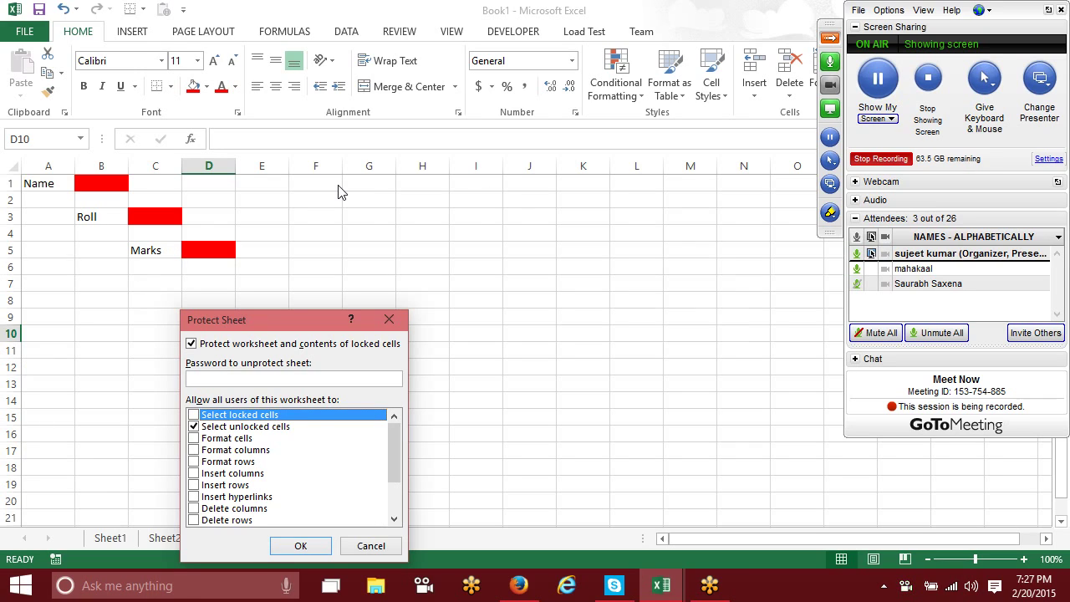
{"action": "left_click", "coordinate": [299, 545]}
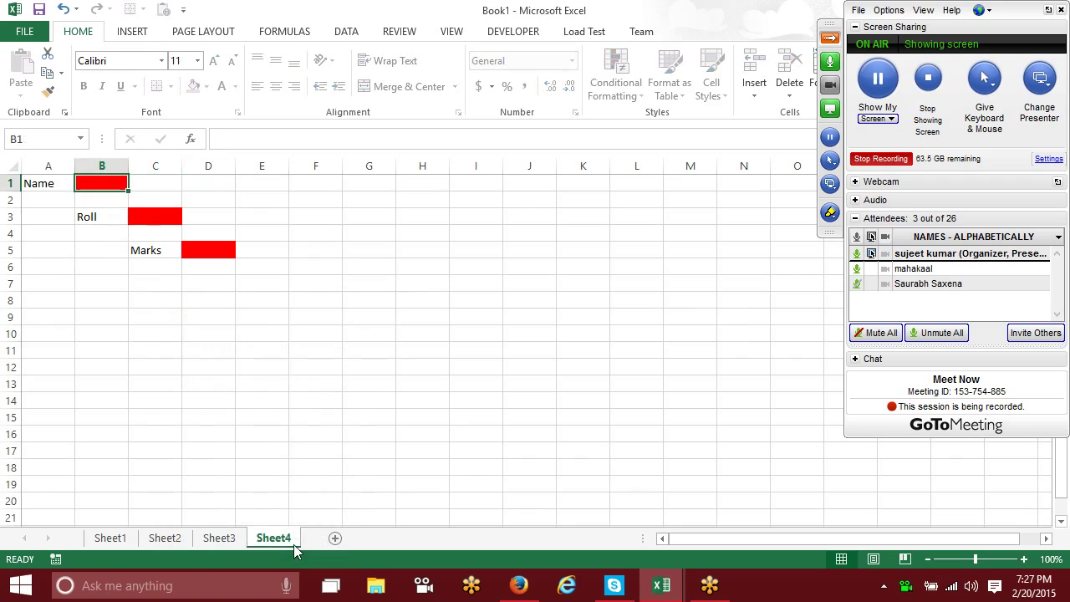
{"action": "key", "text": "Tab"}
{"action": "key", "text": "Tab"}
{"action": "key", "text": "Tab"}
Step: Add a new Sheet5 and enter the heading Name in A1
{"action": "left_click", "coordinate": [335, 537]}
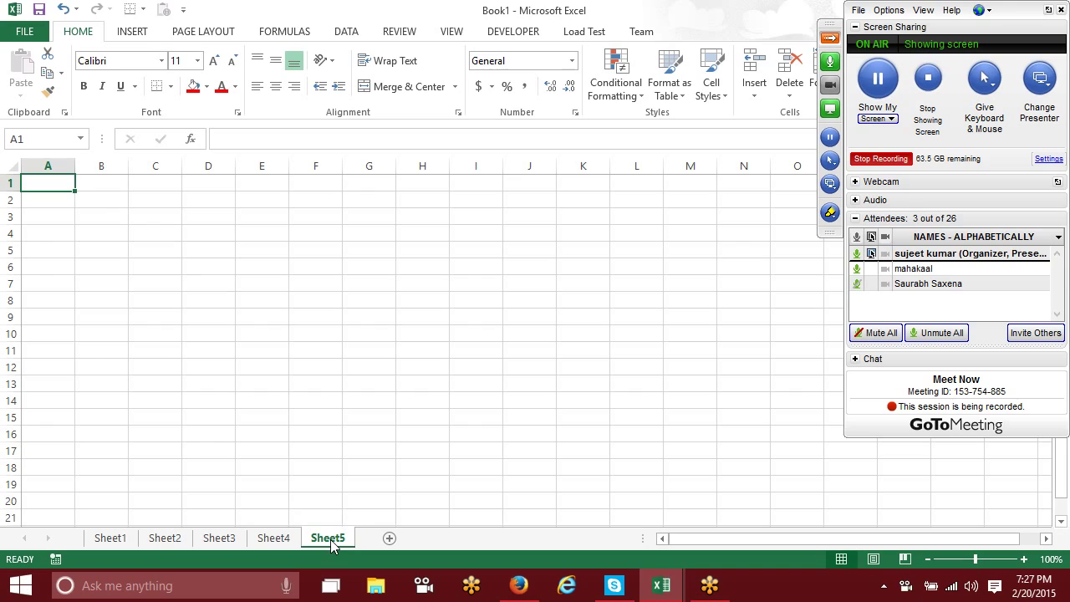
{"action": "type", "text": "Na"}
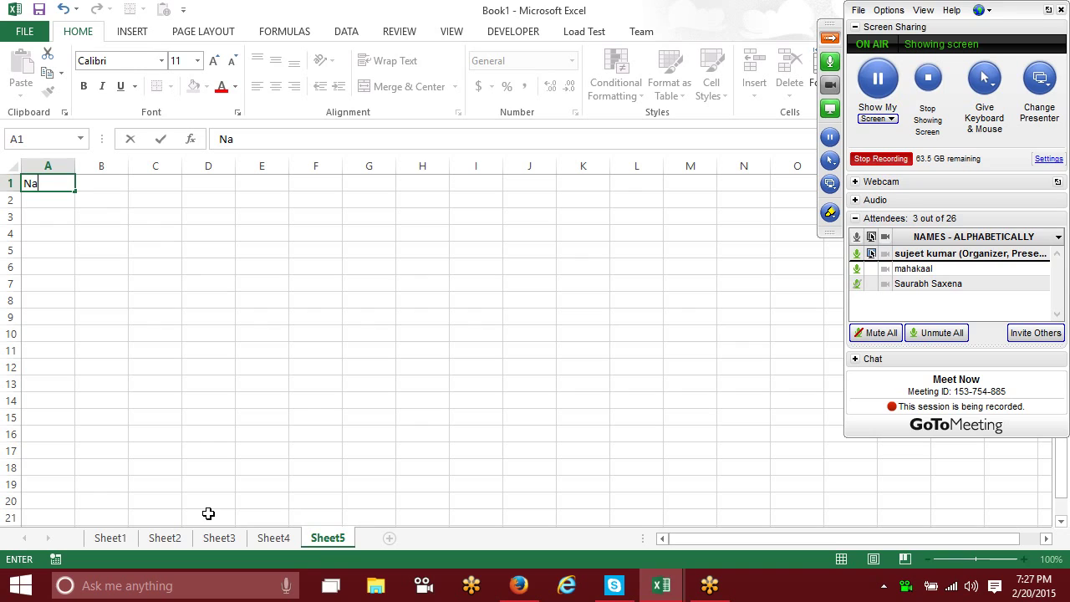
{"action": "left_click", "coordinate": [208, 514]}
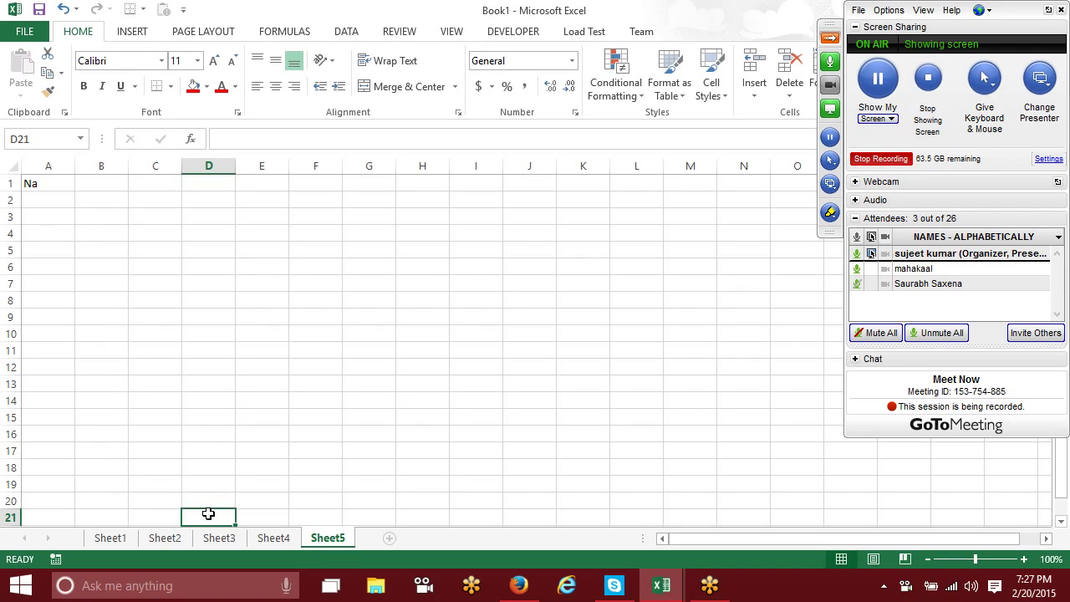
{"action": "left_click", "coordinate": [49, 185]}
{"action": "double_click", "coordinate": [48, 188]}
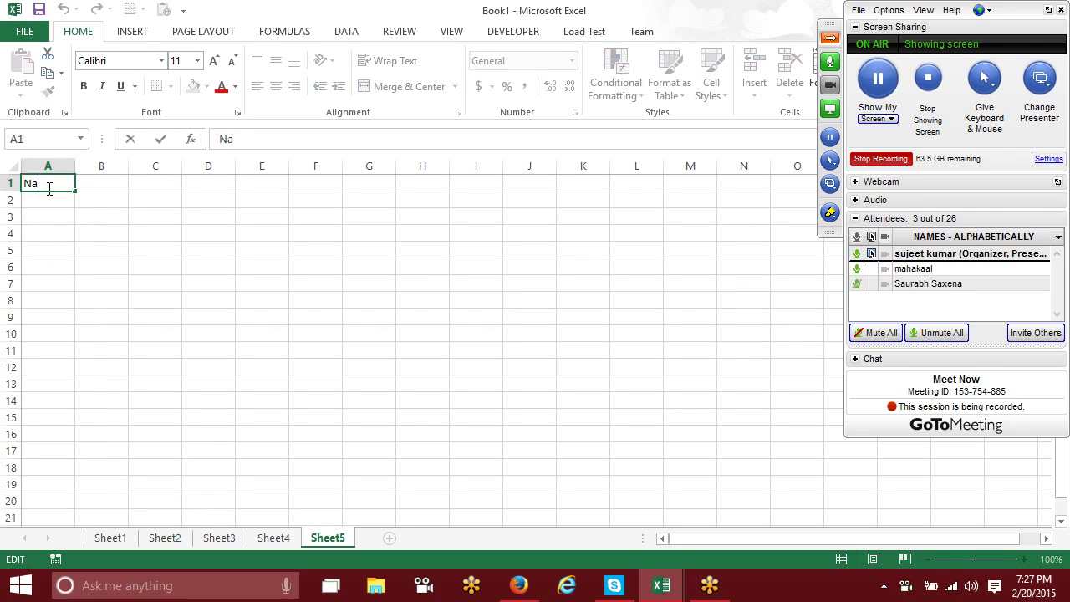
{"action": "type", "text": "mw"}
{"action": "key", "text": "BackSpace"}
{"action": "type", "text": "e"}
{"action": "key", "text": "Tab"}
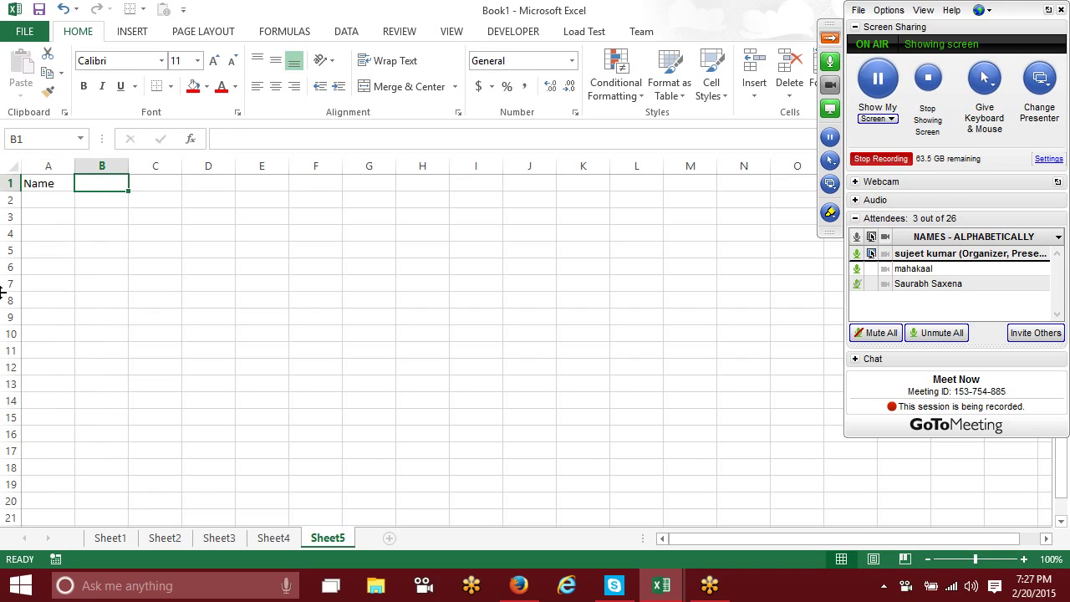
Step: Enter the headings Qty, MRP, Total, Tax and Com in B1:F1
{"action": "type", "text": "Qty"}
{"action": "key", "text": "Tab"}
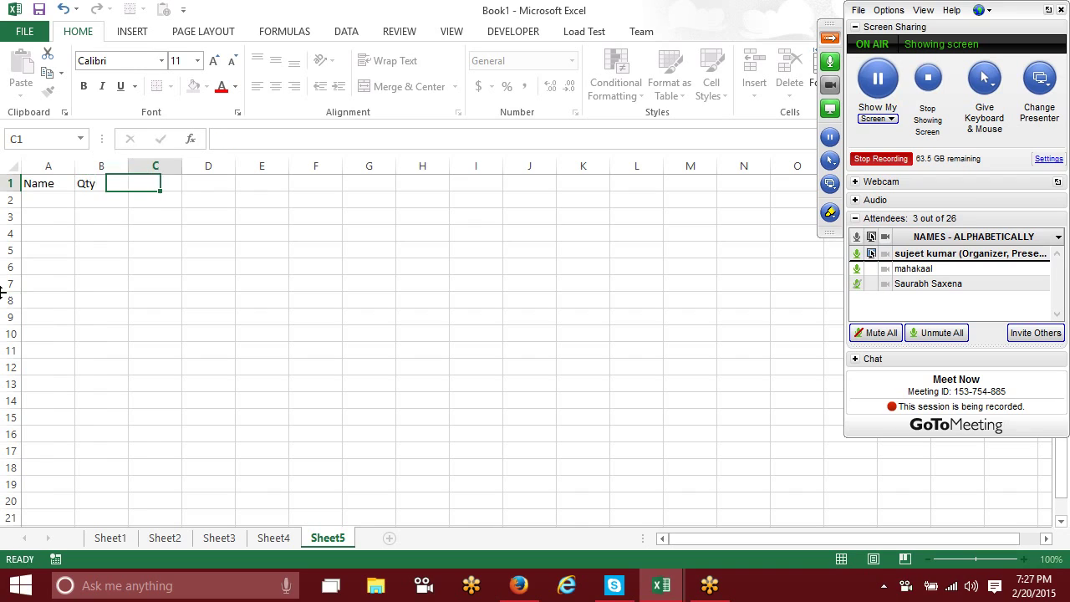
{"action": "type", "text": "MRP"}
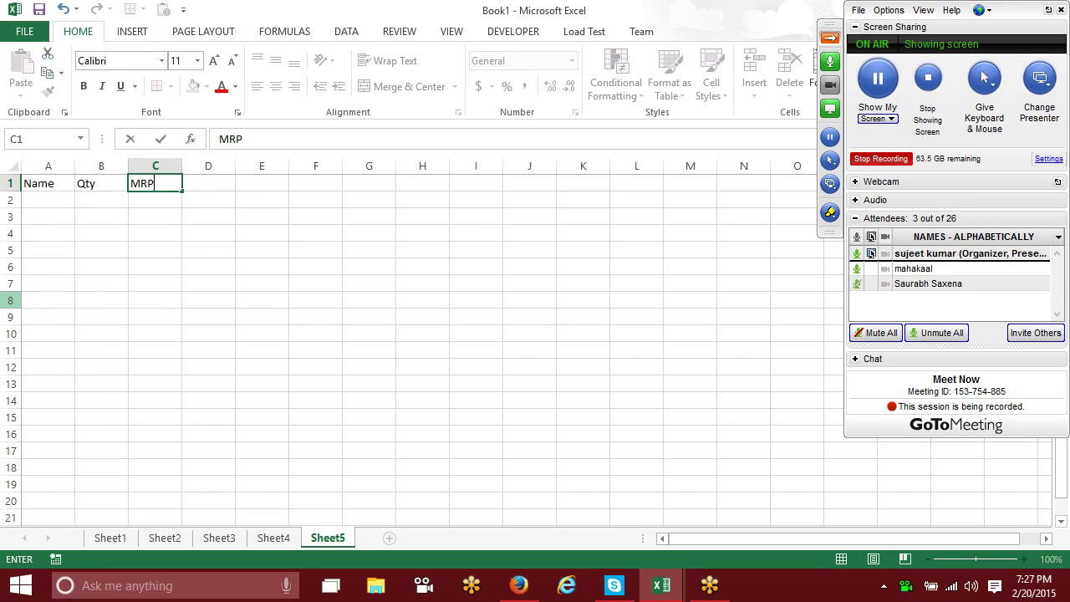
{"action": "key", "text": "Tab"}
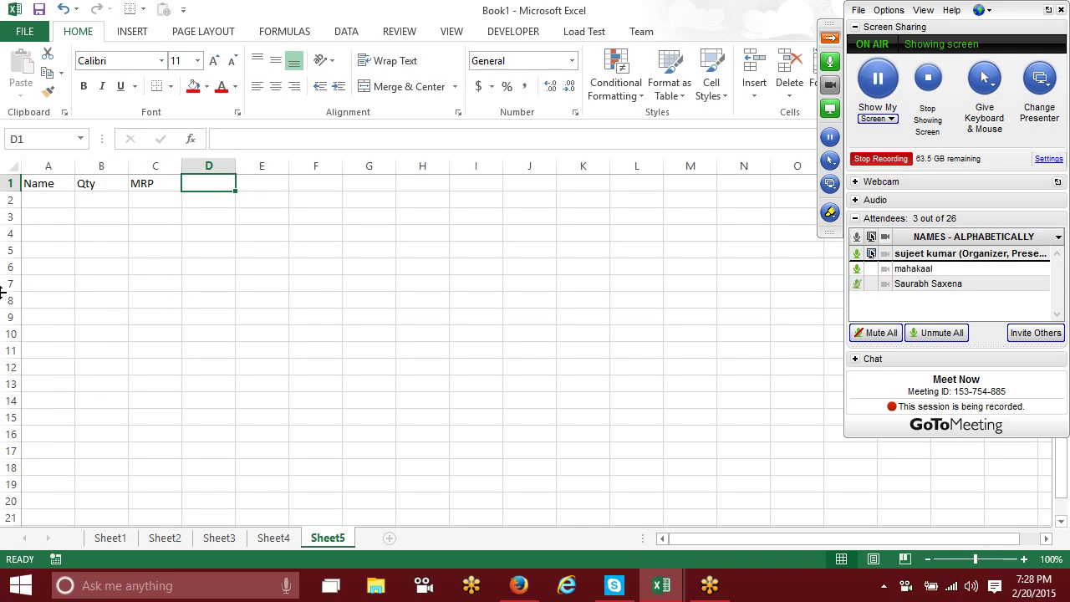
{"action": "type", "text": "Total"}
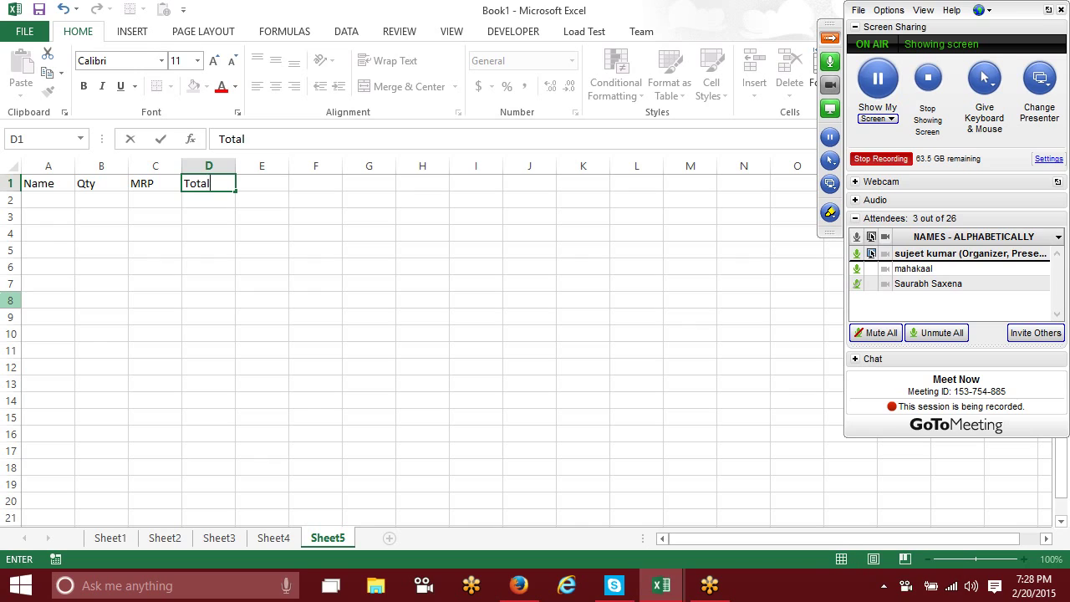
{"action": "key", "text": "Tab"}
{"action": "type", "text": "Cos"}
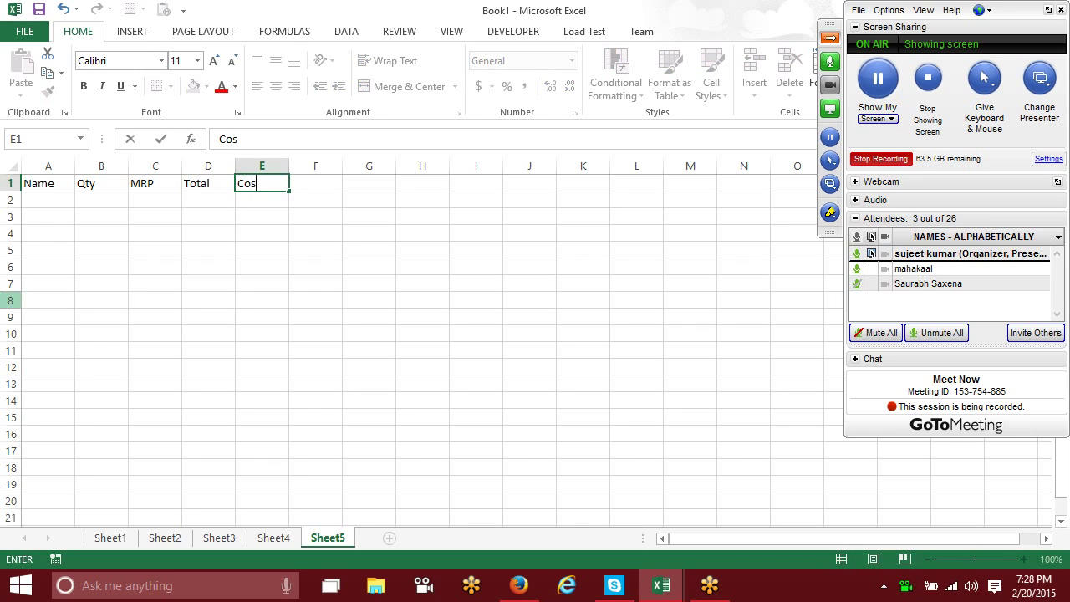
{"action": "type", "text": "t"}
{"action": "key", "text": "BackSpace"}
{"action": "key", "text": "BackSpace"}
{"action": "key", "text": "BackSpace"}
{"action": "key", "text": "BackSpace"}
{"action": "type", "text": "Tax"}
{"action": "key", "text": "Tab"}
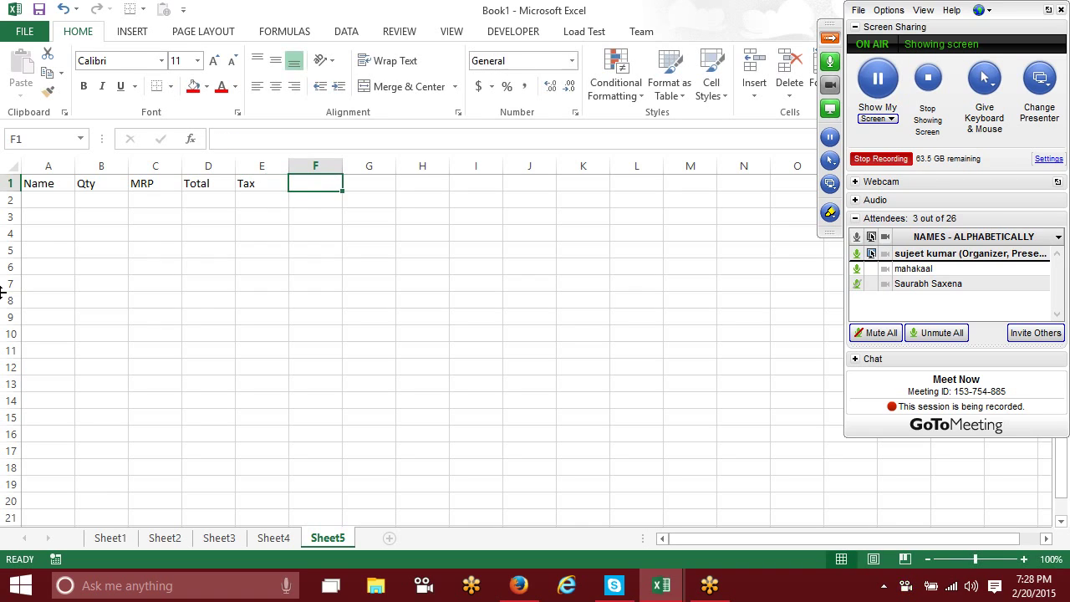
{"action": "type", "text": "Com"}
{"action": "key", "text": "Tab"}
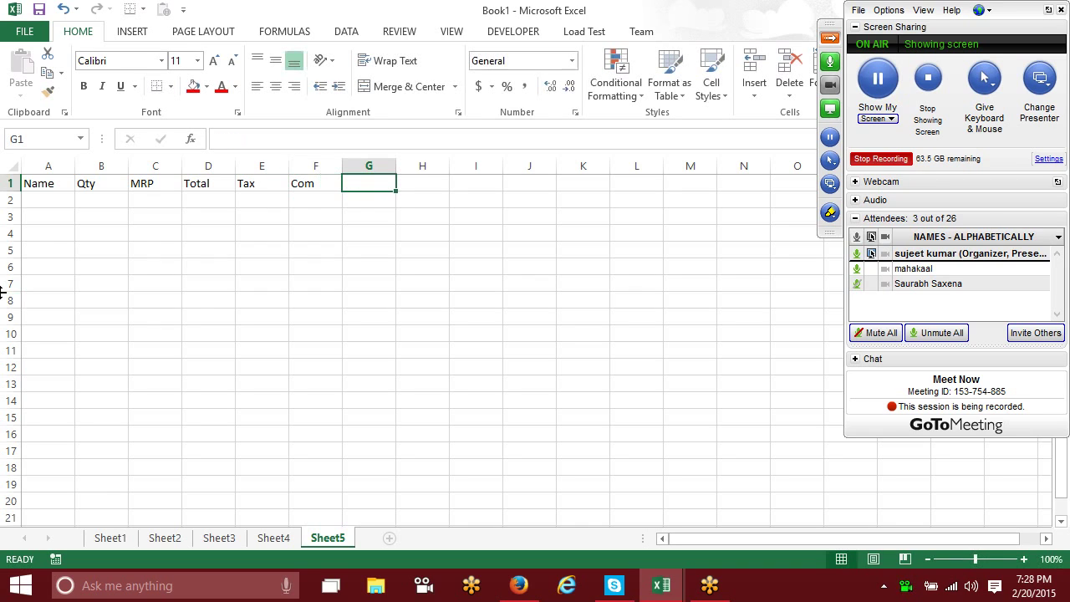
Step: Enter the heading G Total in G1
{"action": "type", "text": "T"}
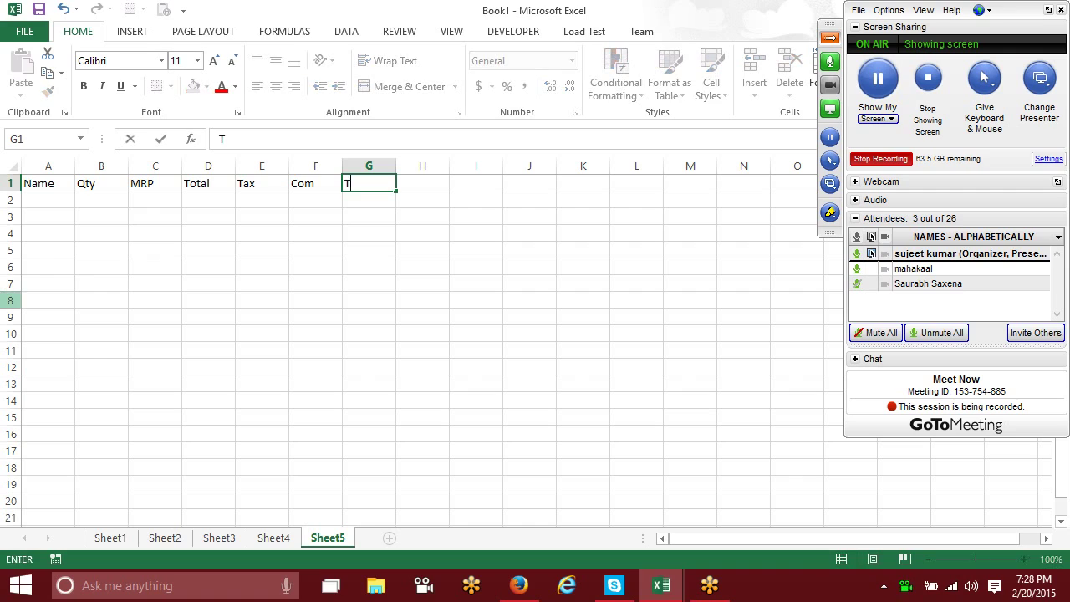
{"action": "key", "text": "BackSpace"}
{"action": "type", "text": "G"}
{"action": "type", "text": "TTo"}
{"action": "key", "text": "BackSpace"}
{"action": "key", "text": "BackSpace"}
{"action": "key", "text": "BackSpace"}
{"action": "type", "text": "t"}
{"action": "key", "text": "BackSpace"}
{"action": "type", "text": "Total"}
{"action": "key", "text": "Return"}
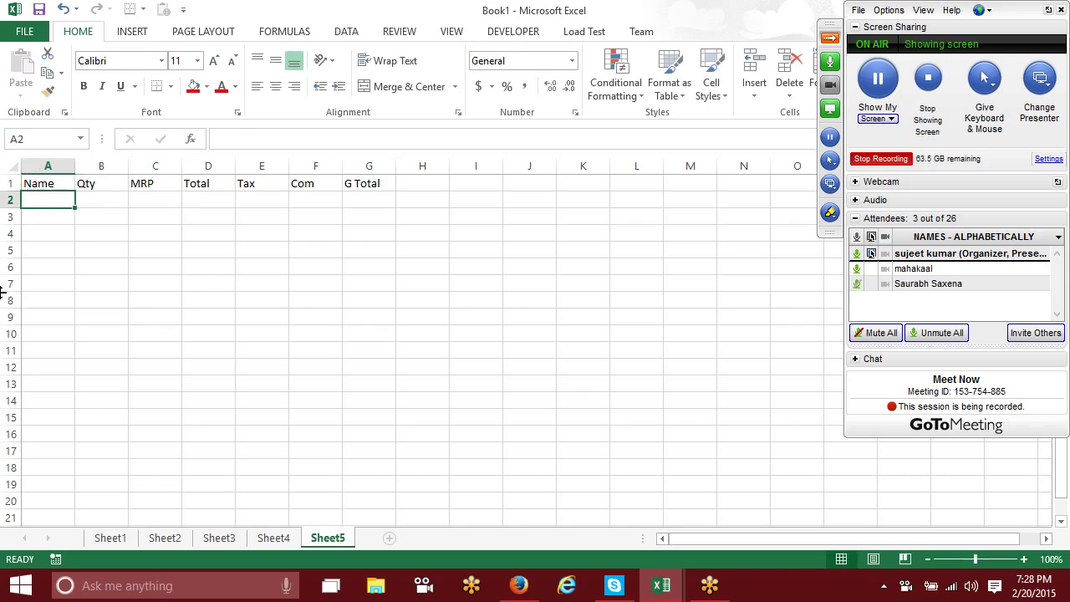
Step: Enter the Total formula =B2*C2 in D2
{"action": "left_click", "coordinate": [199, 204]}
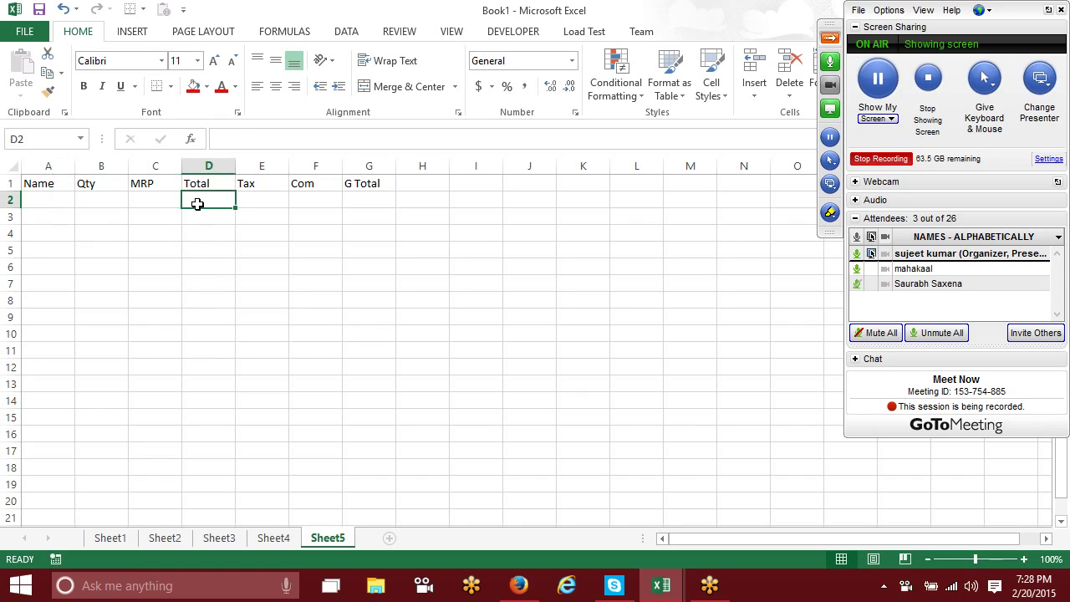
{"action": "type", "text": "="}
{"action": "key", "text": "Left"}
{"action": "key", "text": "Left"}
{"action": "key", "text": "Left"}
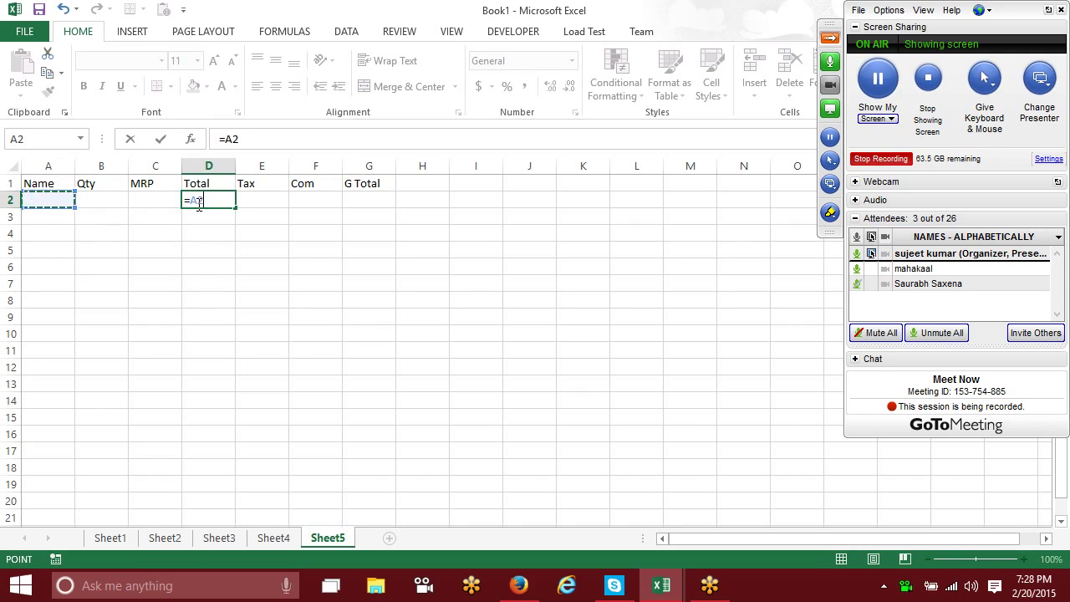
{"action": "key", "text": "Right"}
{"action": "type", "text": "*"}
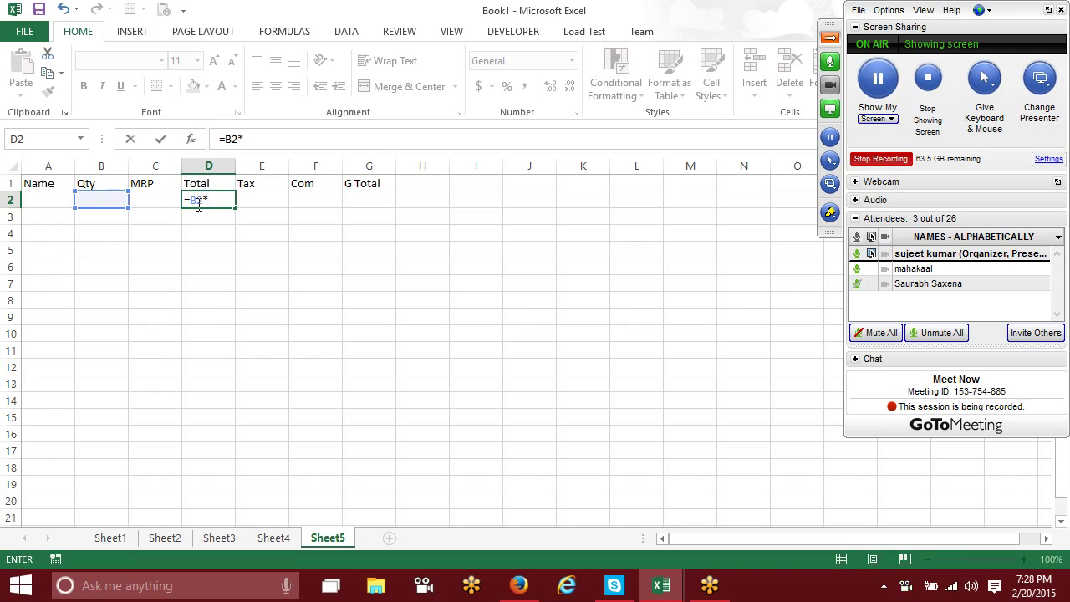
{"action": "key", "text": "Left"}
{"action": "key", "text": "Left"}
{"action": "key", "text": "Right"}
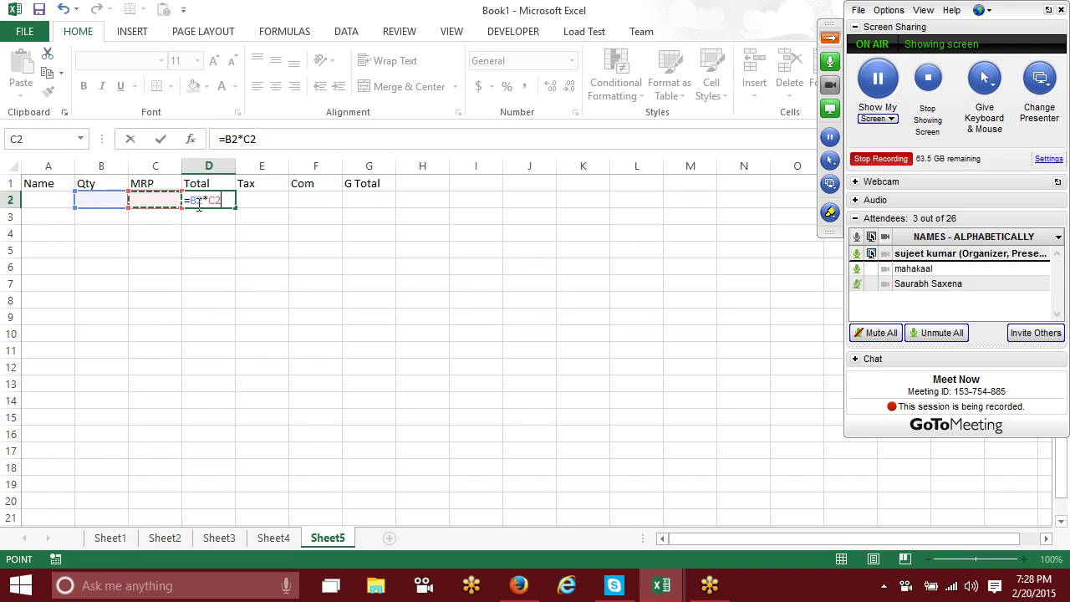
{"action": "key", "text": "Return"}
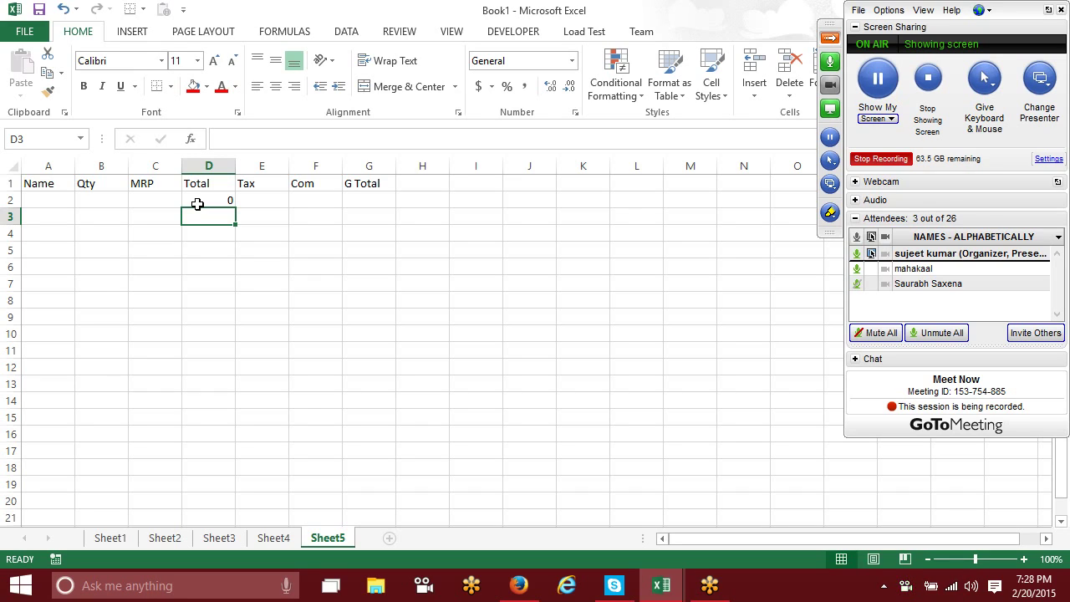
Step: Enter the Tax formula =D2*12.36% in E2
{"action": "key", "text": "Up"}
{"action": "key", "text": "Right"}
{"action": "type", "text": "="}
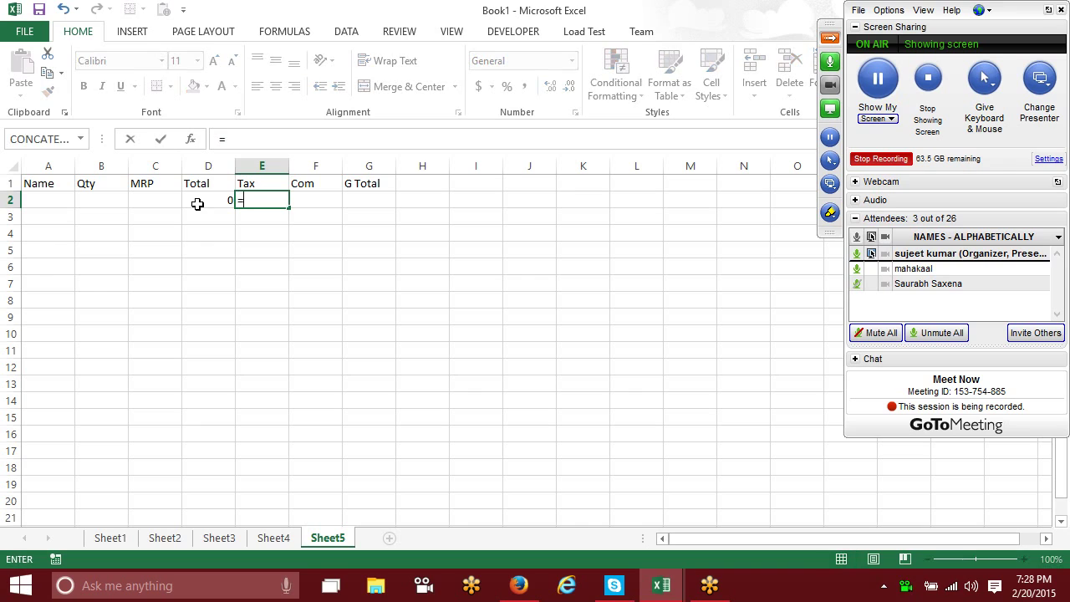
{"action": "left_click", "coordinate": [197, 204]}
{"action": "type", "text": "*12."}
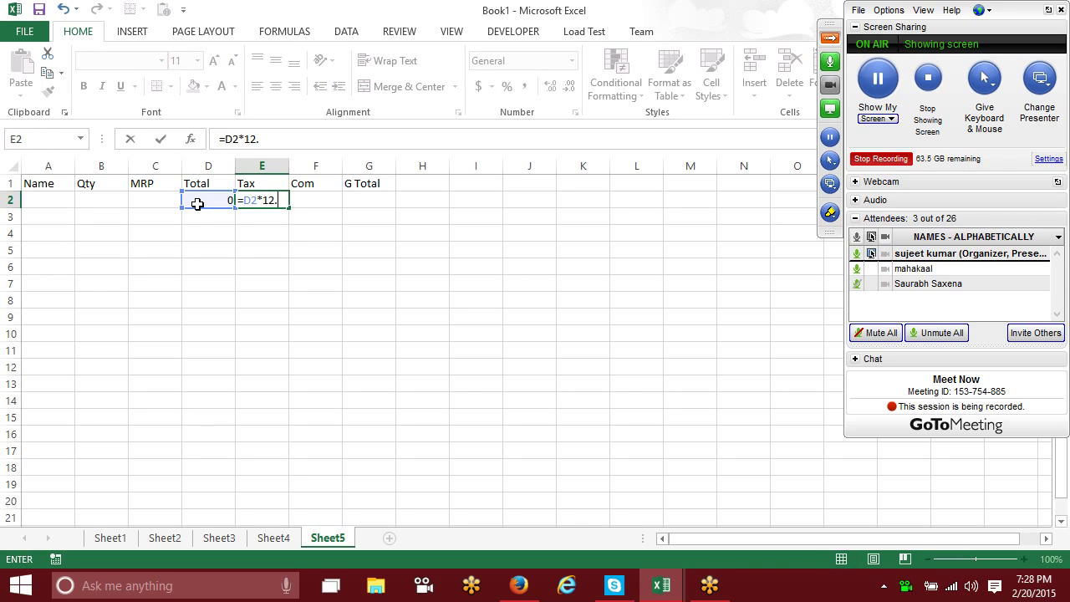
{"action": "type", "text": "36%\\"}
{"action": "key", "text": "BackSpace"}
{"action": "key", "text": "Return"}
Step: Enter the Com formula =D2*2% in F2
{"action": "key", "text": "Right"}
{"action": "key", "text": "Up"}
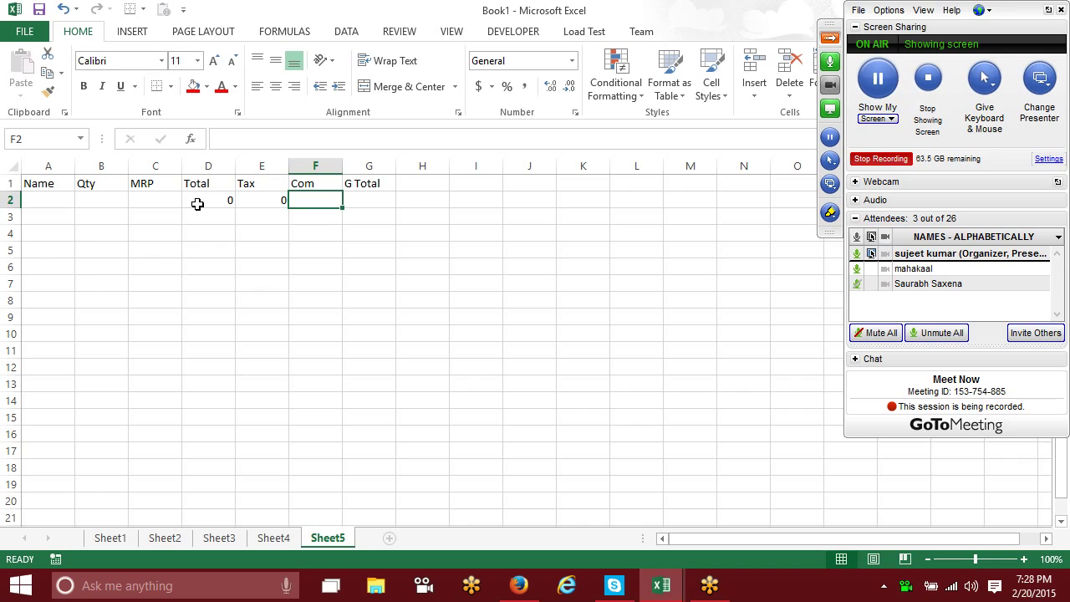
{"action": "type", "text": "="}
{"action": "left_click", "coordinate": [197, 204]}
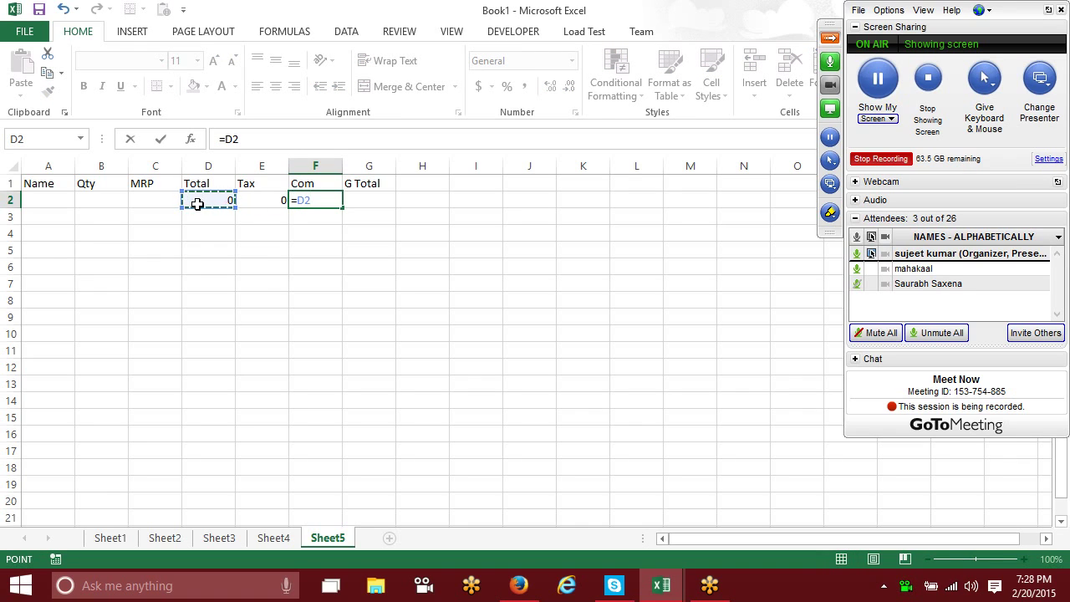
{"action": "type", "text": "*2%\\"}
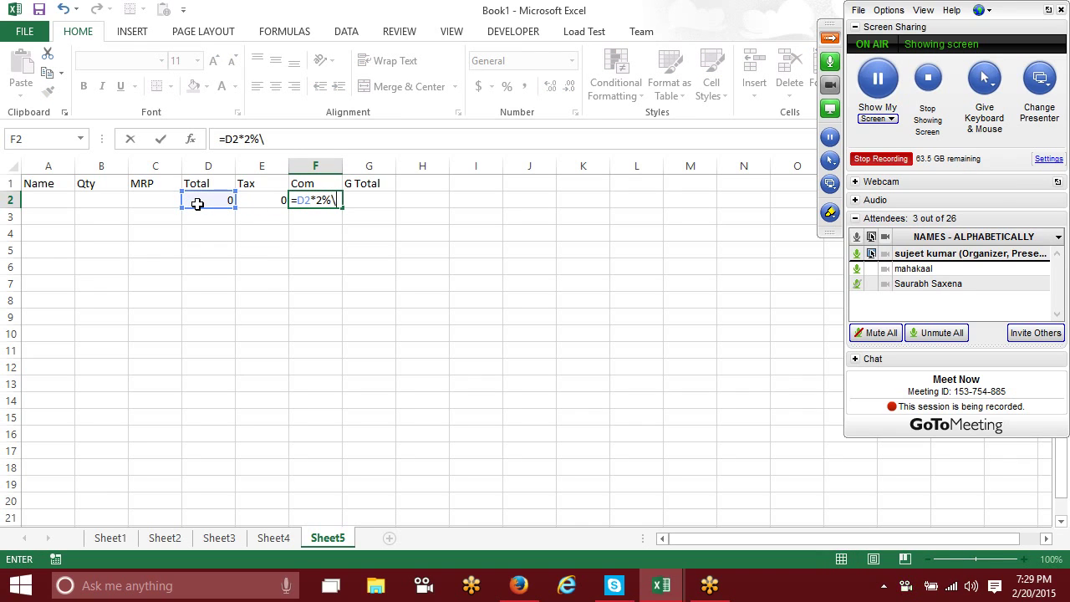
{"action": "key", "text": "BackSpace"}
{"action": "key", "text": "Return"}
Step: Enter the G Total formula =D2+E2+F2 in G2
{"action": "key", "text": "Right"}
{"action": "key", "text": "Up"}
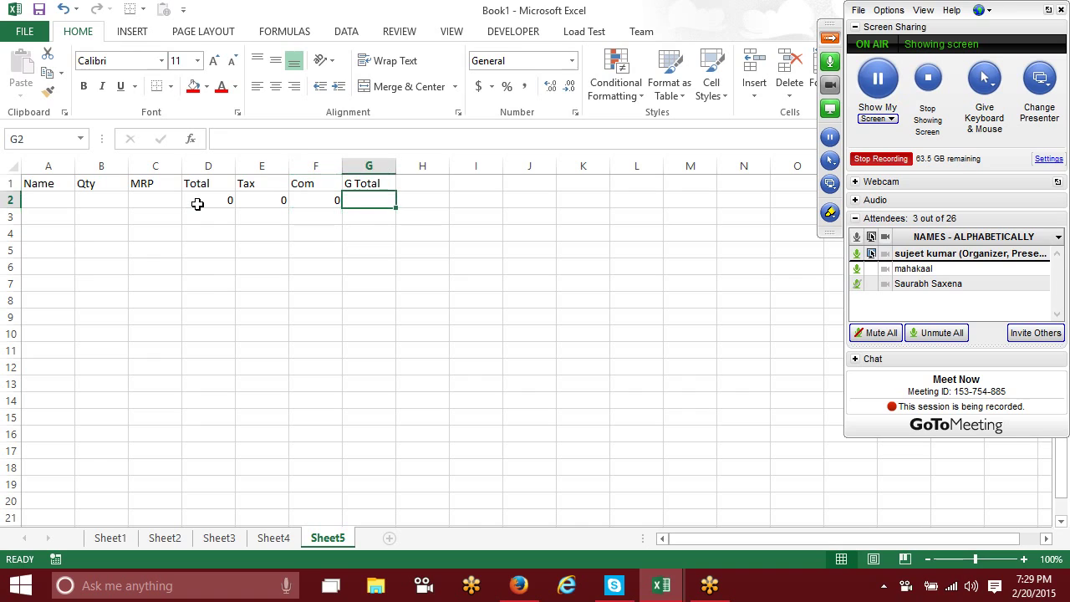
{"action": "type", "text": "="}
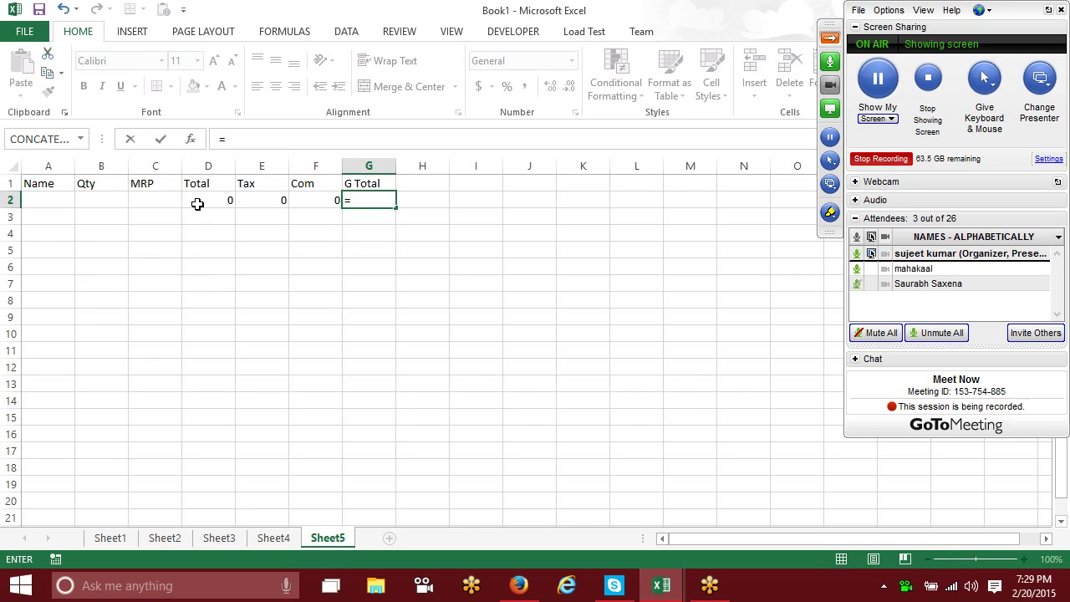
{"action": "key", "text": "Left"}
{"action": "key", "text": "Left"}
{"action": "key", "text": "Left"}
{"action": "type", "text": "+"}
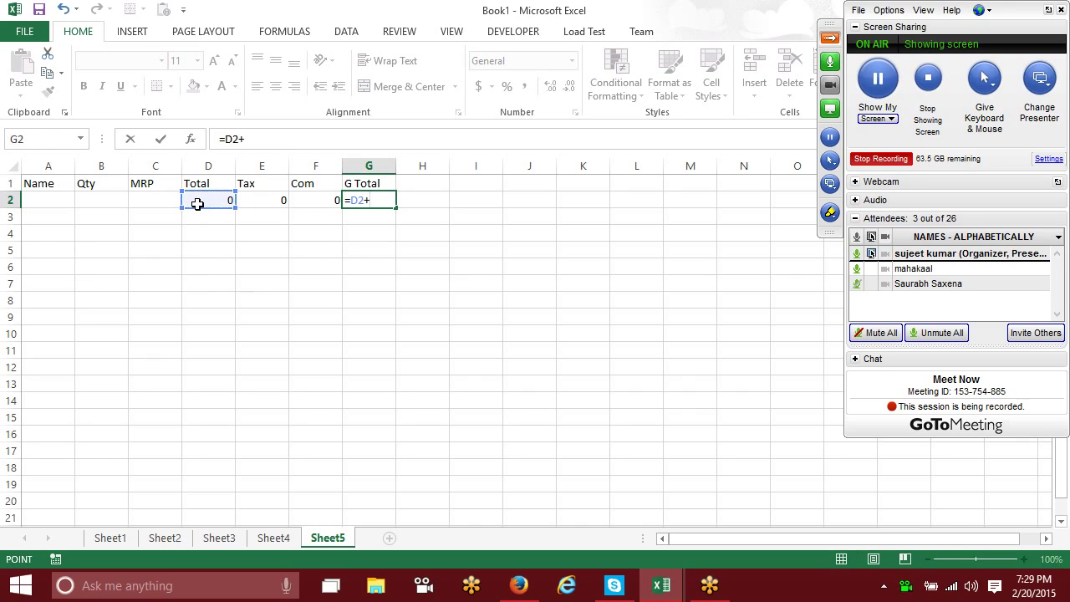
{"action": "key", "text": "Left"}
{"action": "key", "text": "Left"}
{"action": "type", "text": "+"}
{"action": "key", "text": "Left"}
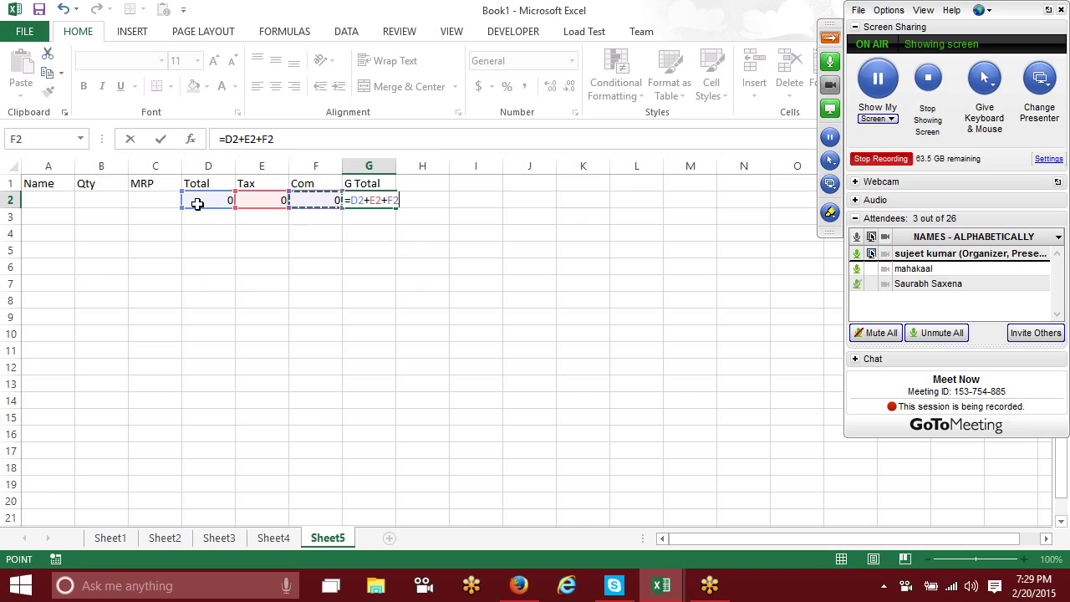
{"action": "key", "text": "Return"}
Step: Add the heading Date in H1
{"action": "key", "text": "Up"}
{"action": "key", "text": "Up"}
{"action": "key", "text": "Right"}
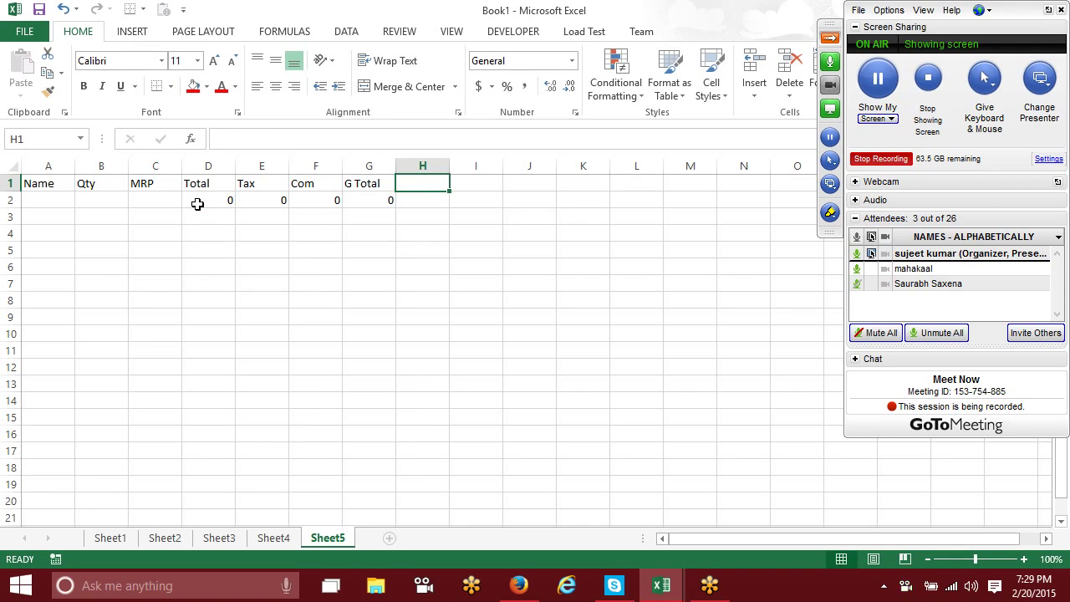
{"action": "type", "text": "Date"}
{"action": "key", "text": "Return"}
Step: Head I1 with Time and fill the row 2 formulas down through D2:G12 with Ctrl+D
{"action": "key", "text": "Right"}
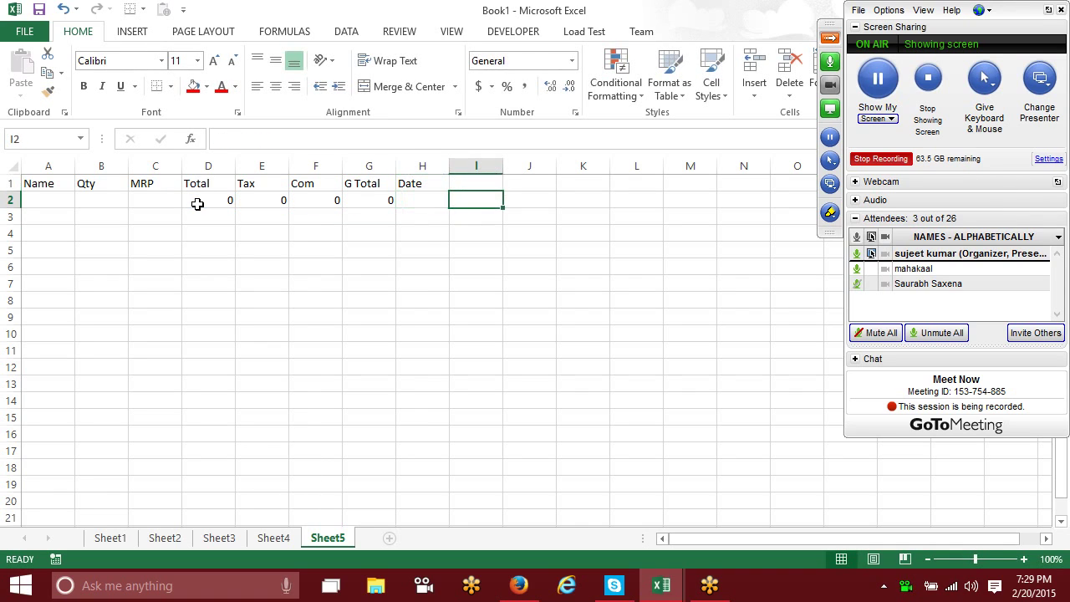
{"action": "key", "text": "Up"}
{"action": "type", "text": "Tim"}
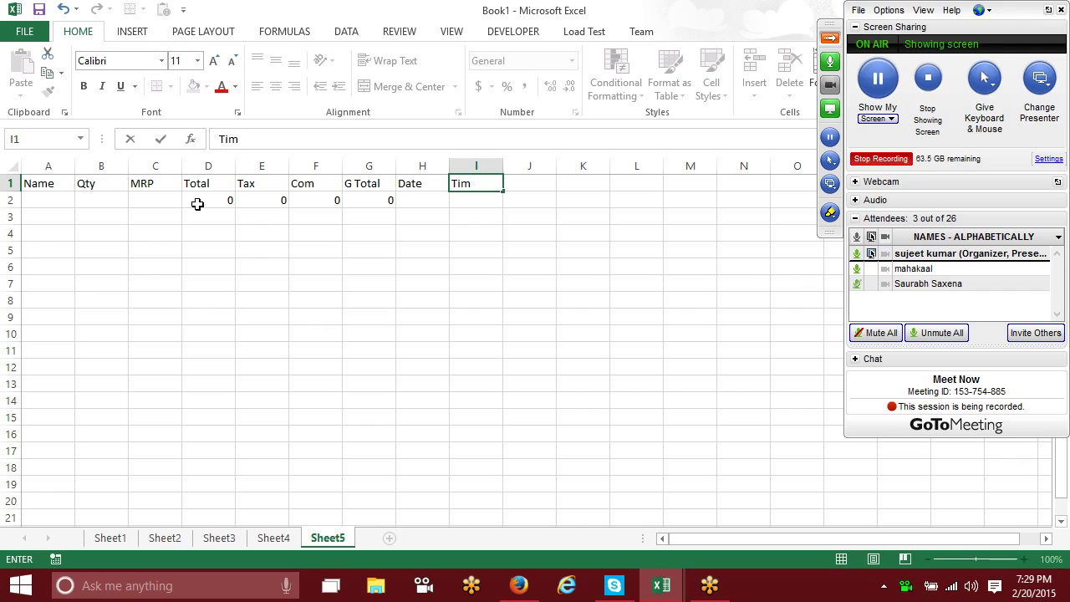
{"action": "type", "text": "e"}
{"action": "left_click_drag", "start_coordinate": [223, 201], "coordinate": [389, 365]}
{"action": "key", "text": "ctrl+d"}
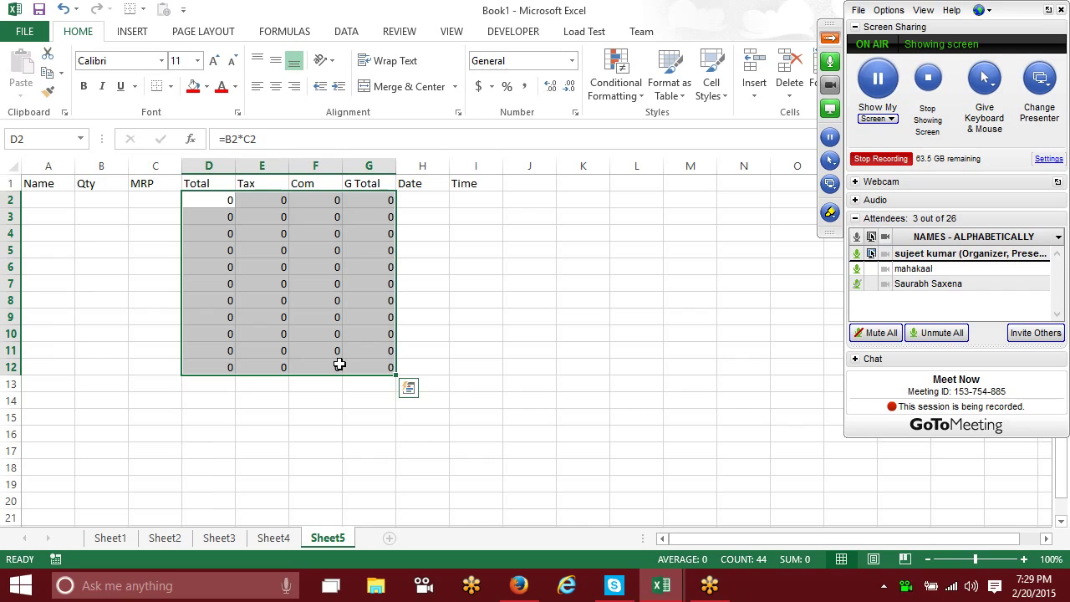
Step: Enter a customer name in A2
{"action": "left_click", "coordinate": [39, 207]}
{"action": "type", "text": "Ra"}
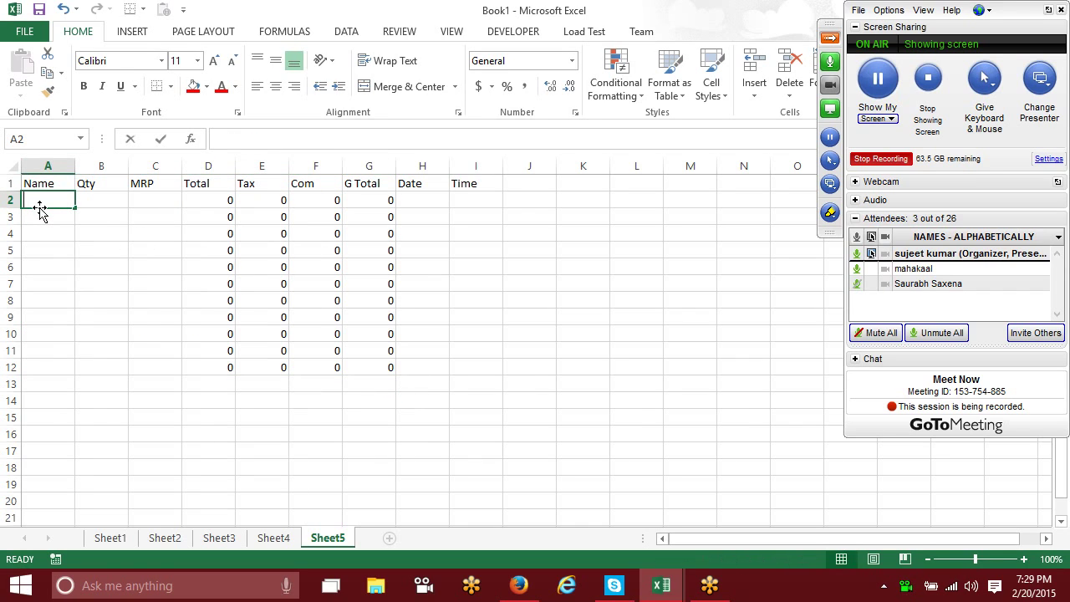
{"action": "type", "text": "m"}
{"action": "key", "text": "Tab"}
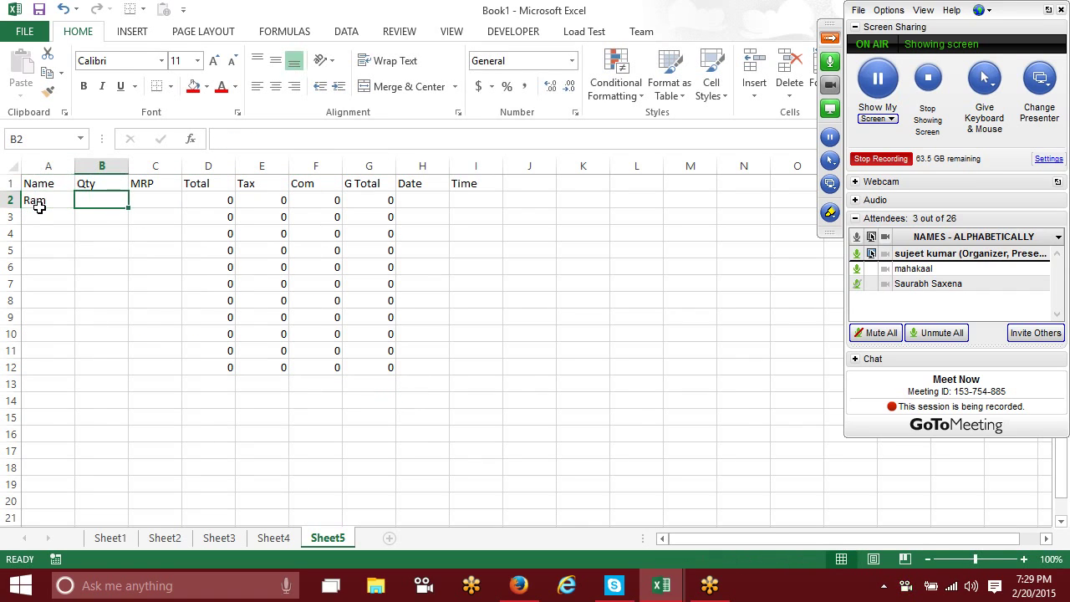
Step: Enter Qty 20 and MRP 36 in row 2, then review the calculated Total, Tax, Com and G Total
{"action": "type", "text": "20"}
{"action": "key", "text": "Tab"}
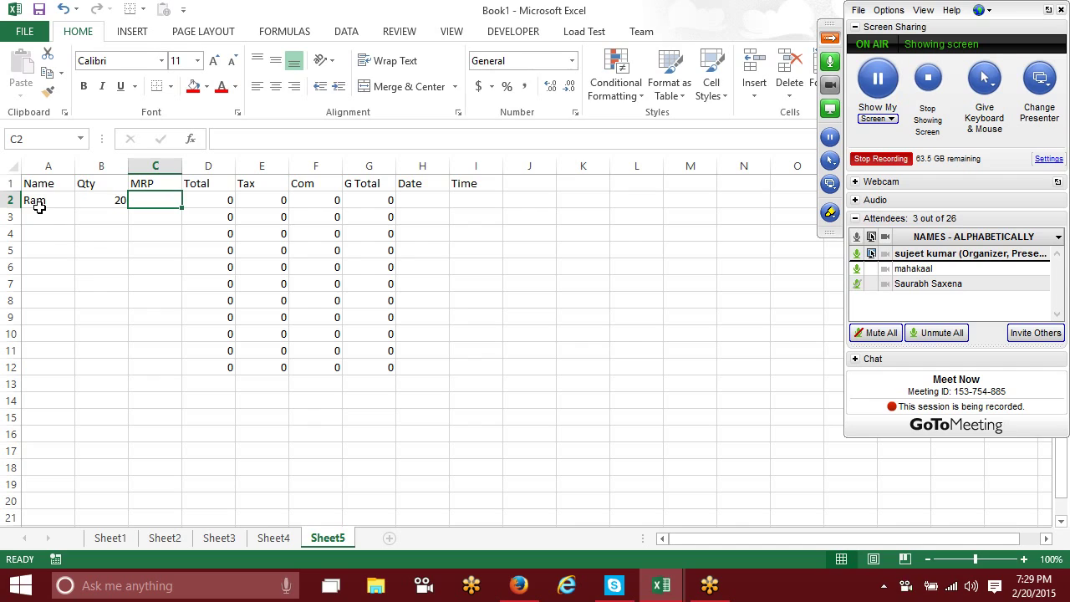
{"action": "type", "text": "36"}
{"action": "key", "text": "Tab"}
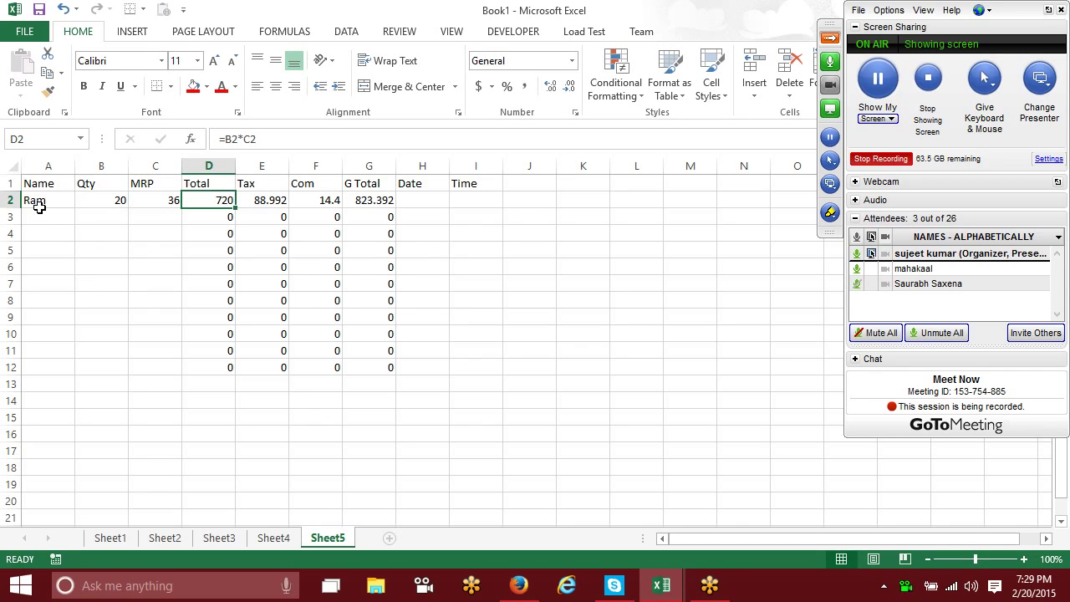
{"action": "key", "text": "Right"}
{"action": "key", "text": "Right"}
{"action": "key", "text": "Right"}
{"action": "key", "text": "Right"}
{"action": "key", "text": "Left"}
{"action": "key", "text": "Left"}
{"action": "key", "text": "Left"}
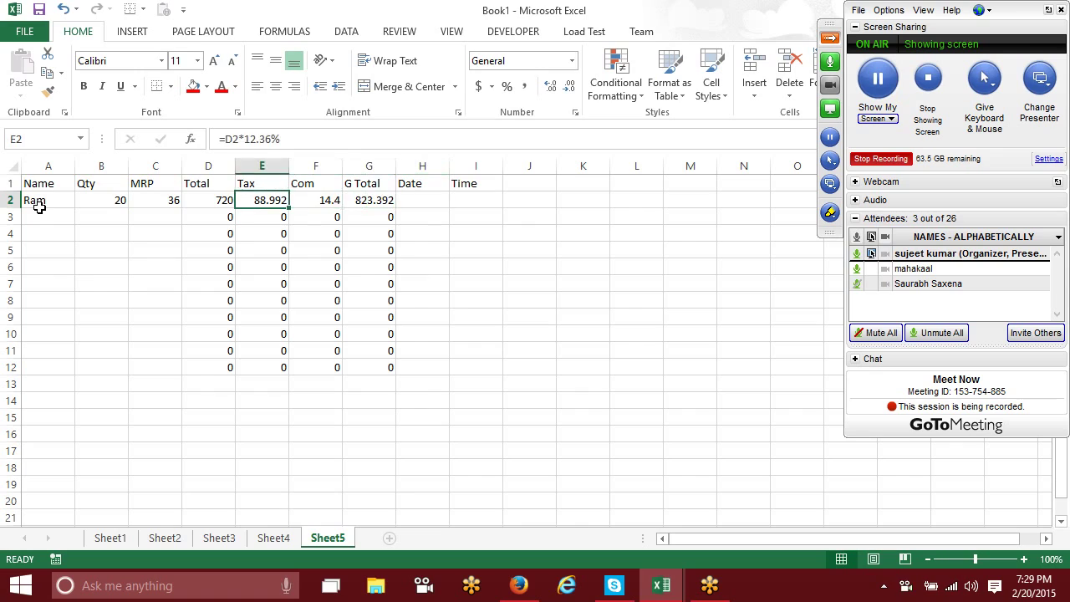
{"action": "key", "text": "Right"}
{"action": "key", "text": "Right"}
{"action": "key", "text": "Right"}
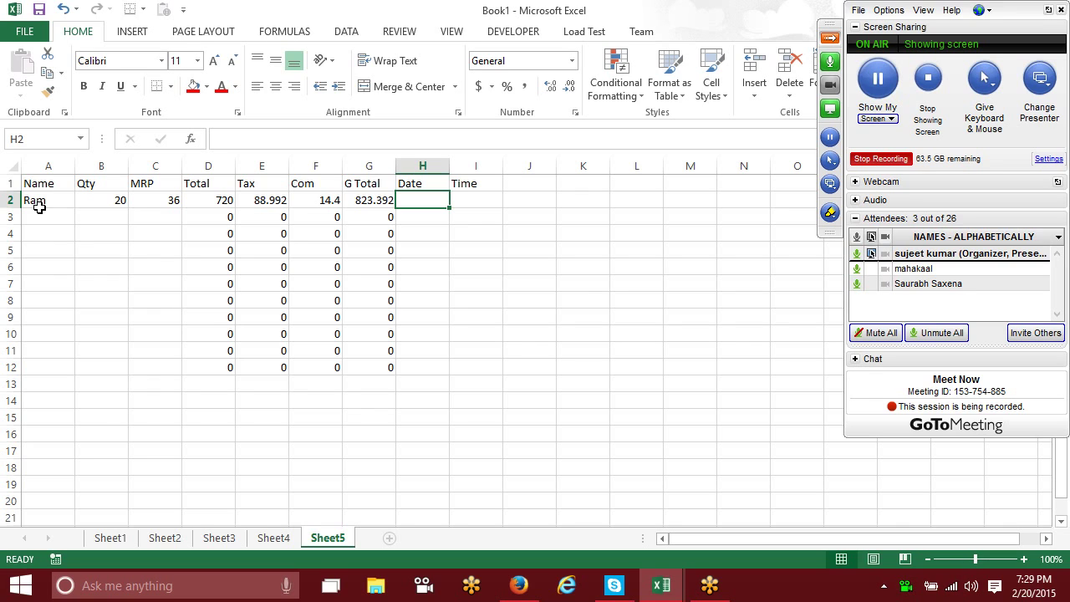
Step: Unlock every cell on Sheet5 through the Format Cells protection setting
{"action": "left_click", "coordinate": [12, 167]}
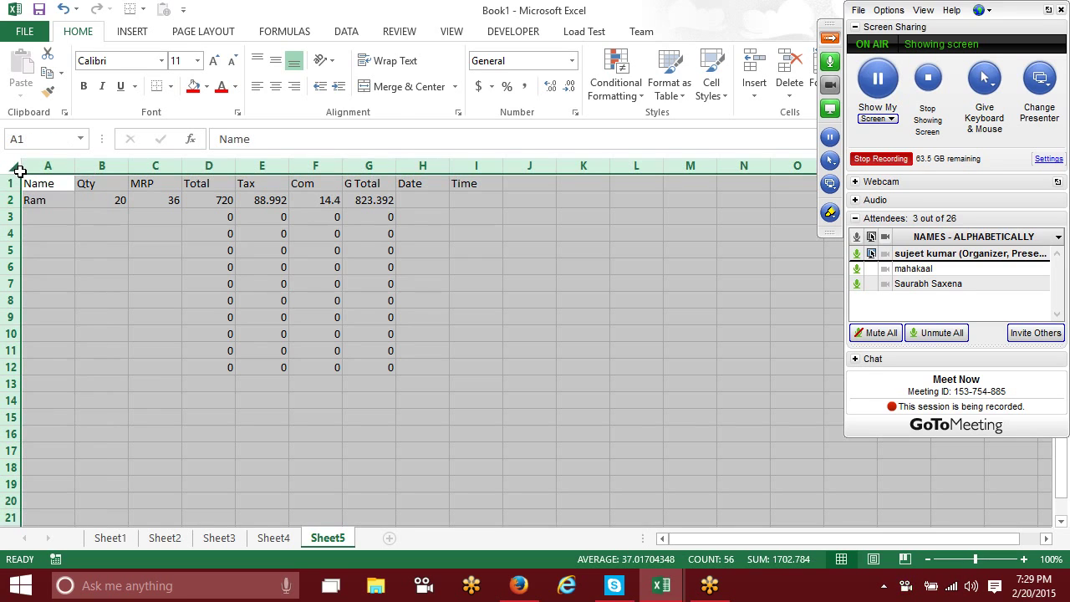
{"action": "right_click", "coordinate": [205, 294]}
{"action": "key", "text": "Escape"}
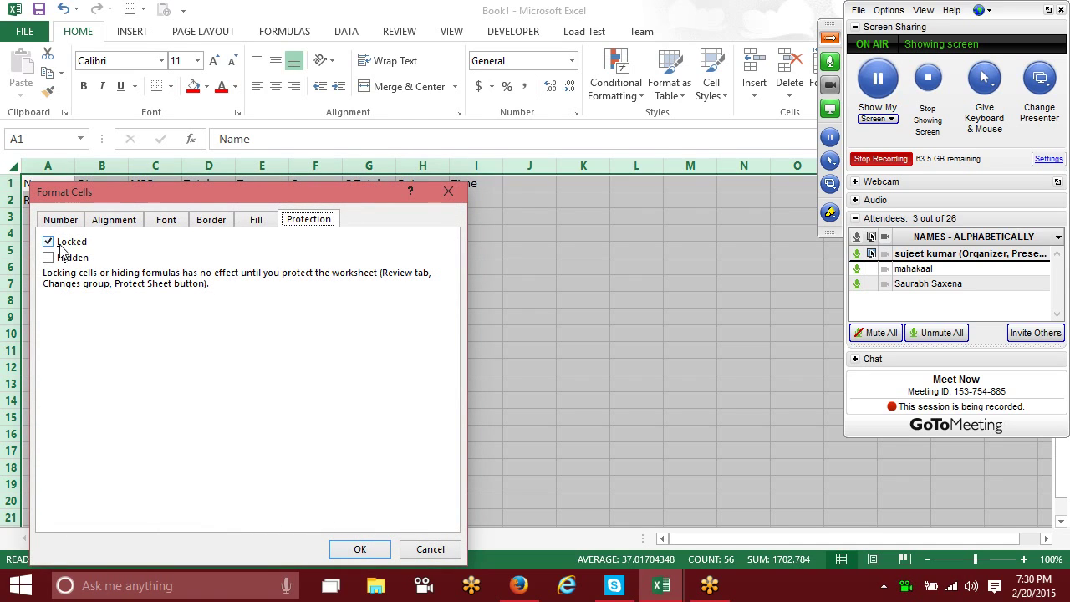
{"action": "left_click", "coordinate": [59, 245]}
{"action": "left_click", "coordinate": [355, 550]}
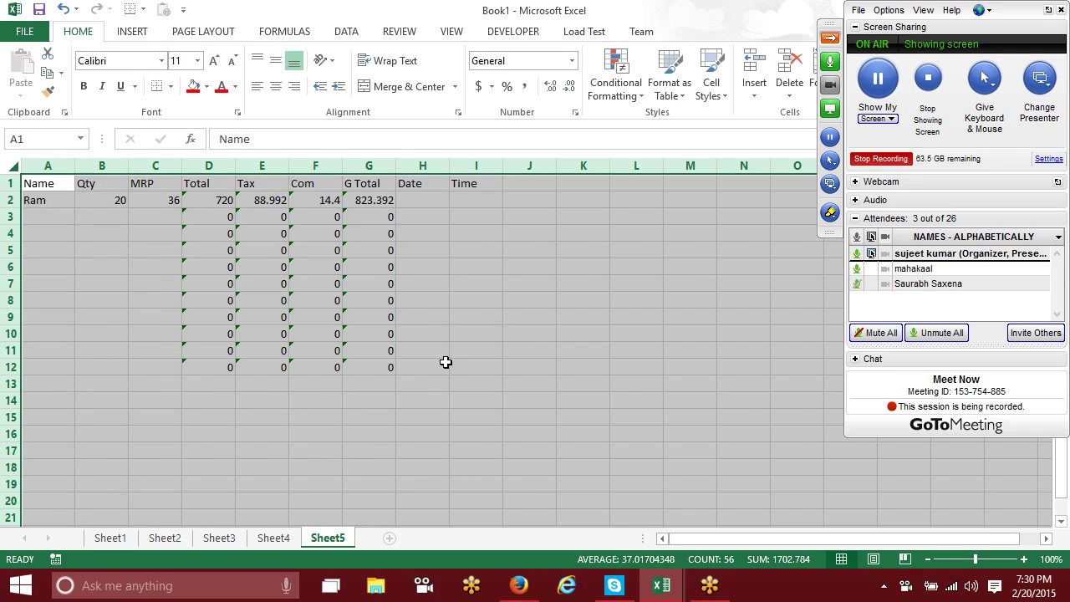
Step: Lock the formula columns D to G, Total through G Total
{"action": "left_click", "coordinate": [479, 215]}
{"action": "left_click_drag", "start_coordinate": [209, 165], "coordinate": [382, 178]}
{"action": "right_click", "coordinate": [366, 212]}
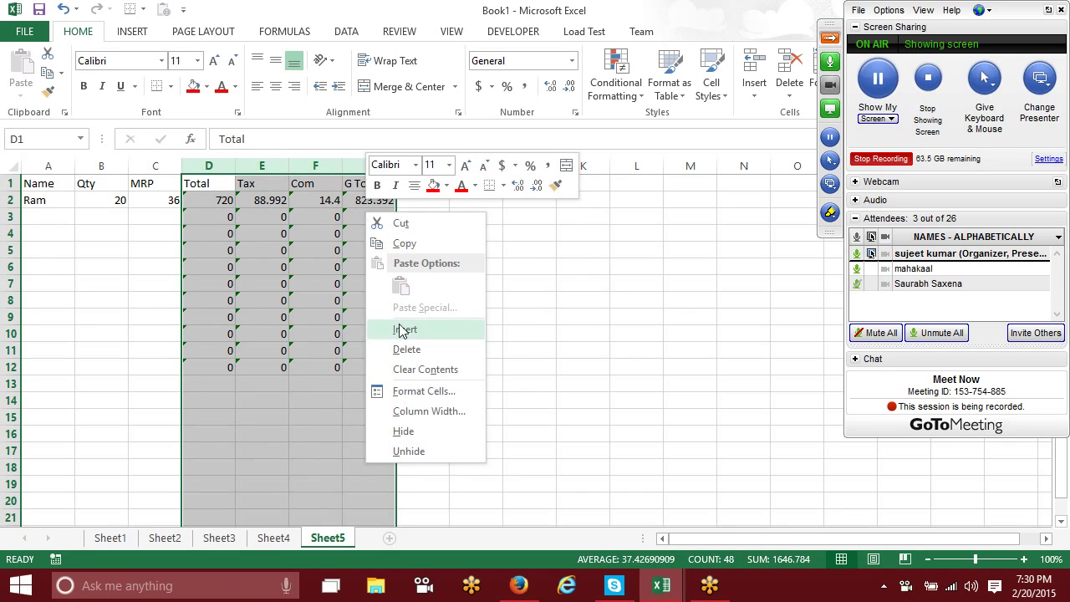
{"action": "left_click", "coordinate": [423, 391]}
{"action": "left_click", "coordinate": [223, 241]}
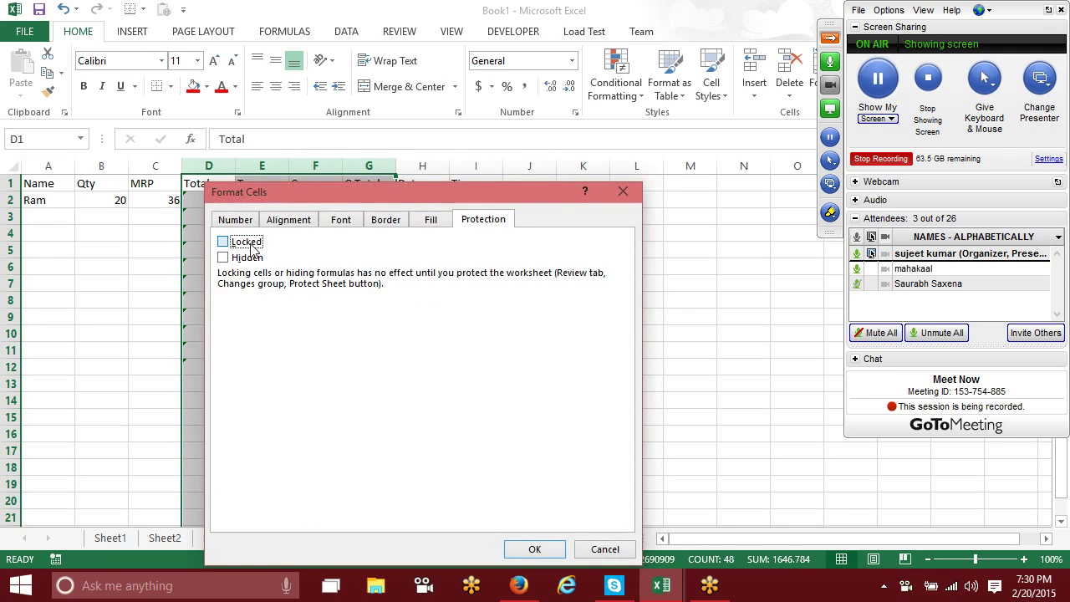
{"action": "left_click", "coordinate": [535, 549]}
{"action": "left_click", "coordinate": [239, 384]}
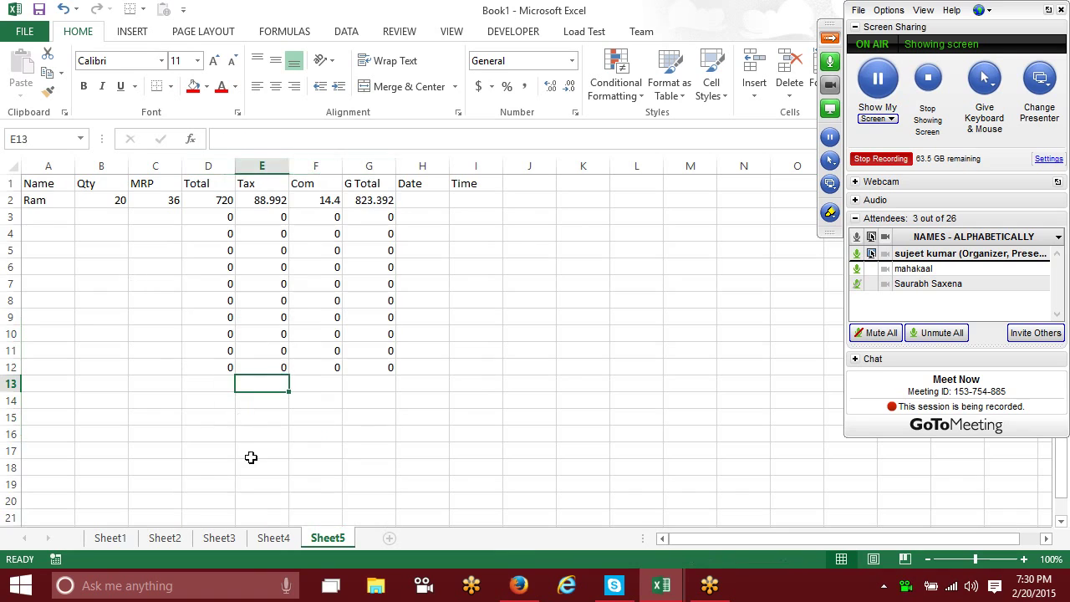
{"action": "left_click_drag", "start_coordinate": [204, 216], "coordinate": [378, 217]}
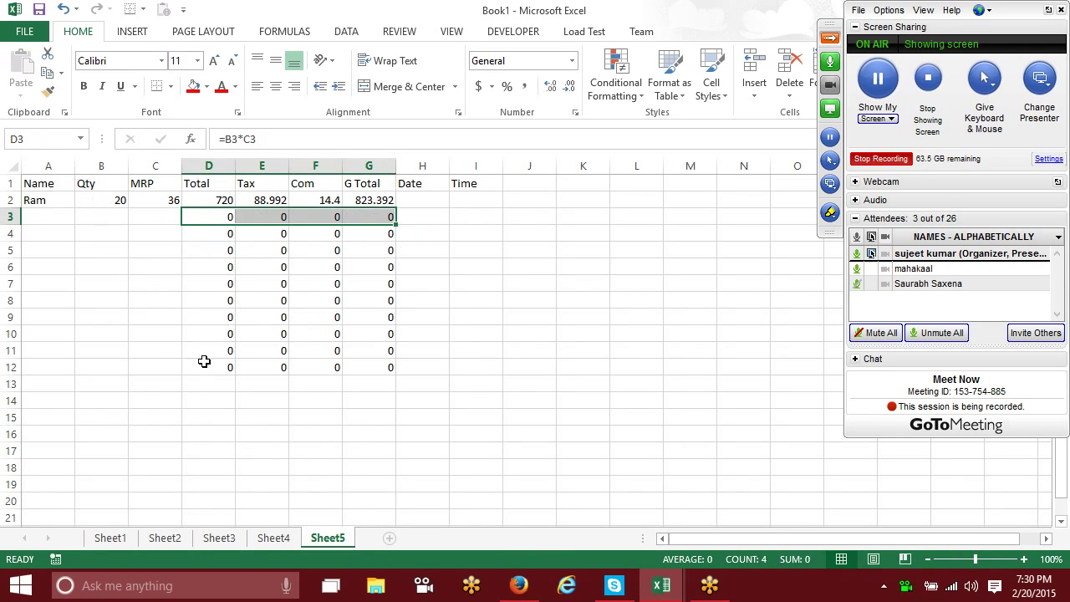
Step: Protect Sheet5 with Select locked cells turned off
{"action": "right_click", "coordinate": [322, 538]}
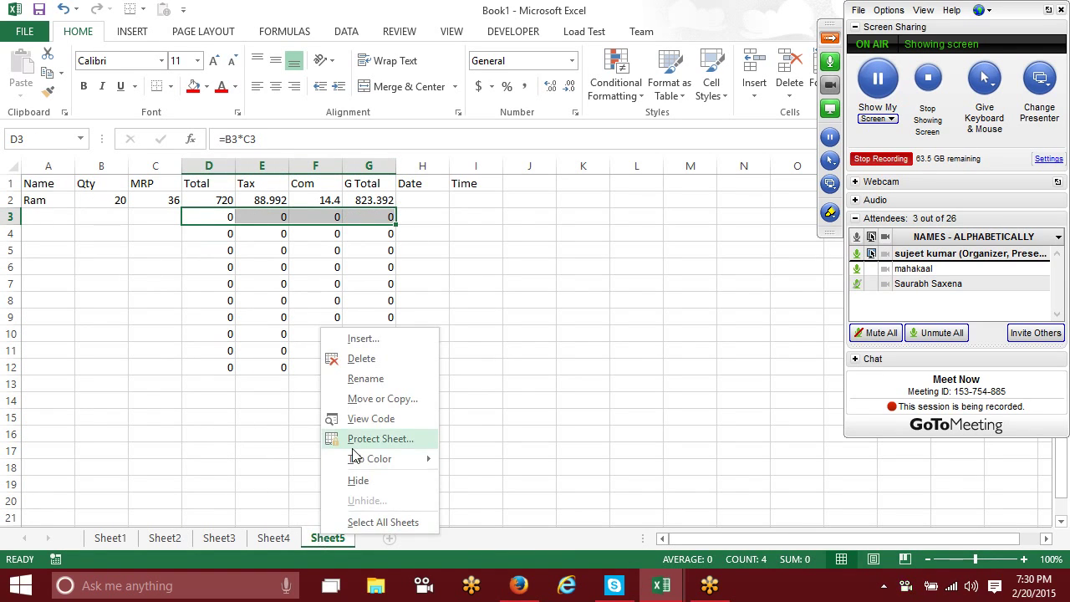
{"action": "left_click", "coordinate": [358, 440]}
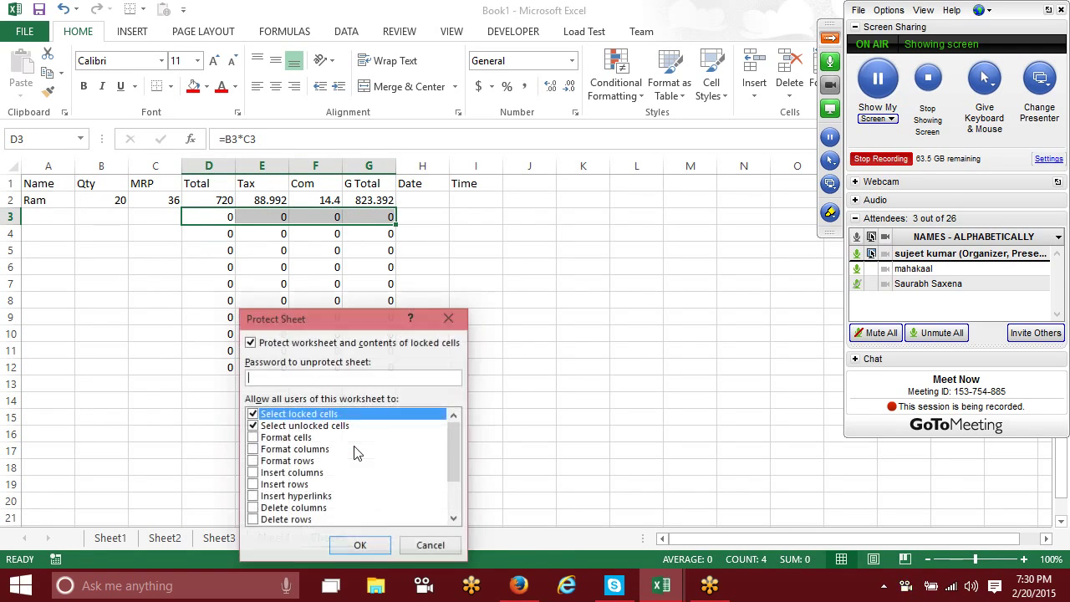
{"action": "left_click", "coordinate": [253, 414]}
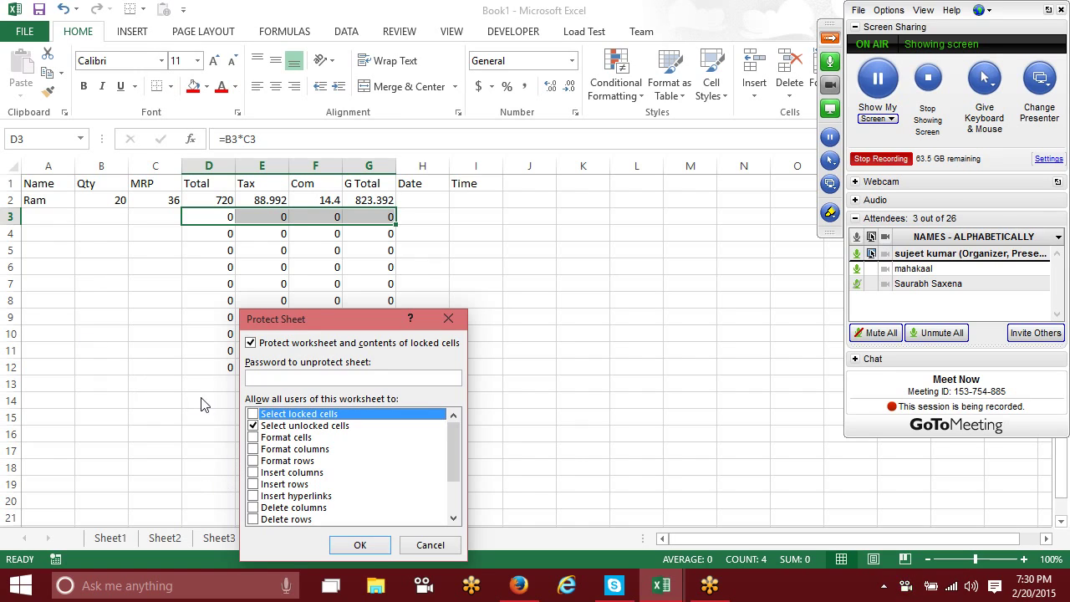
{"action": "left_click", "coordinate": [362, 550]}
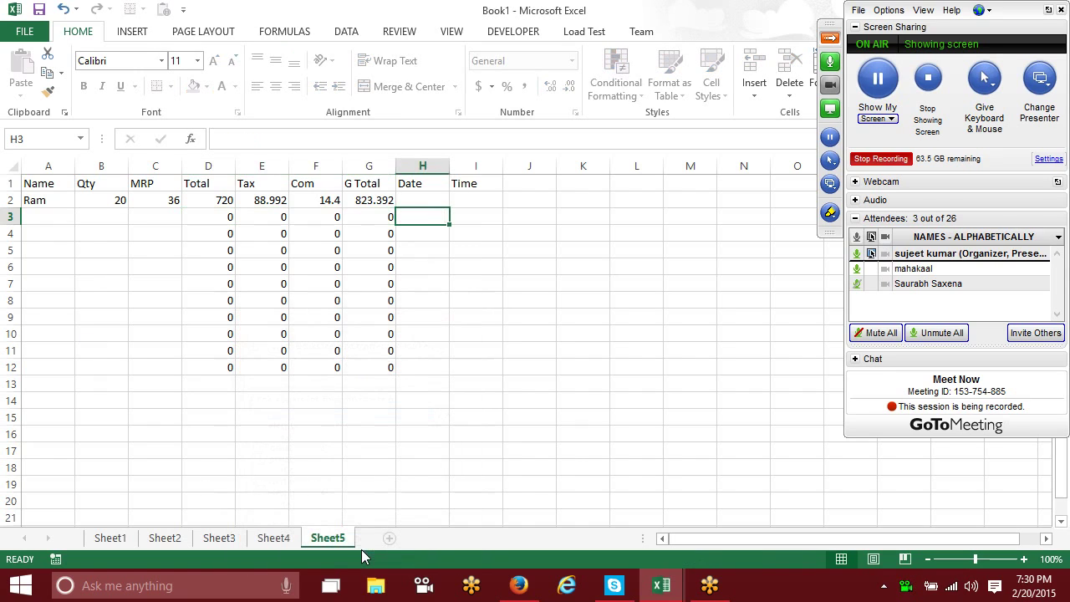
Step: Stamp today's date in H2 and the current time in I2
{"action": "key", "text": "Left"}
{"action": "key", "text": "Left"}
{"action": "key", "text": "Left"}
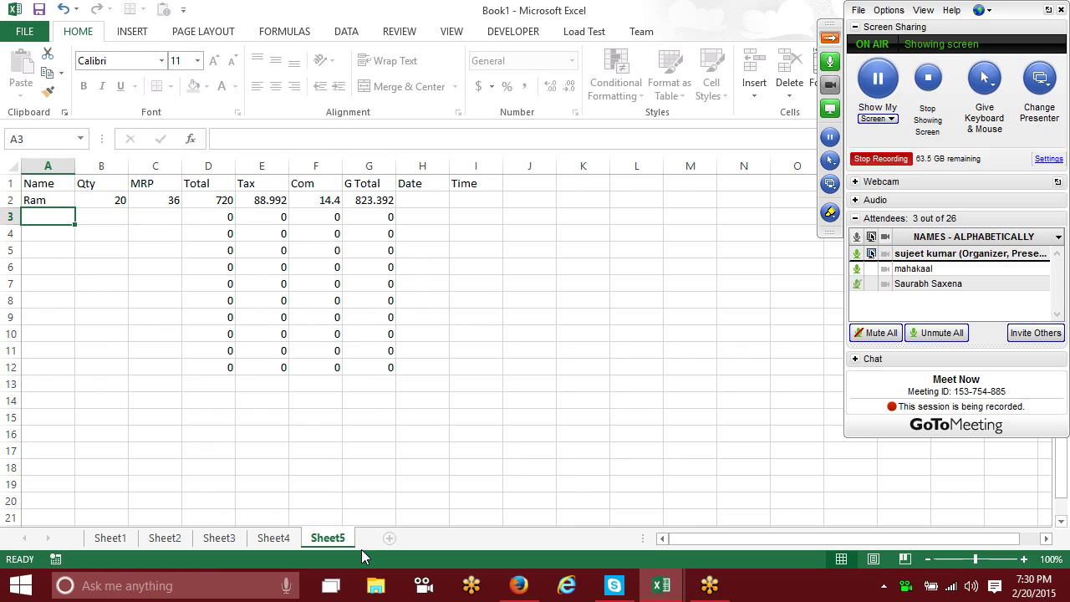
{"action": "key", "text": "Up"}
{"action": "key", "text": "Right"}
{"action": "key", "text": "Right"}
{"action": "key", "text": "Right"}
{"action": "key", "text": "Right"}
{"action": "key", "text": "Right"}
{"action": "key", "text": "Right"}
{"action": "key", "text": "Right"}
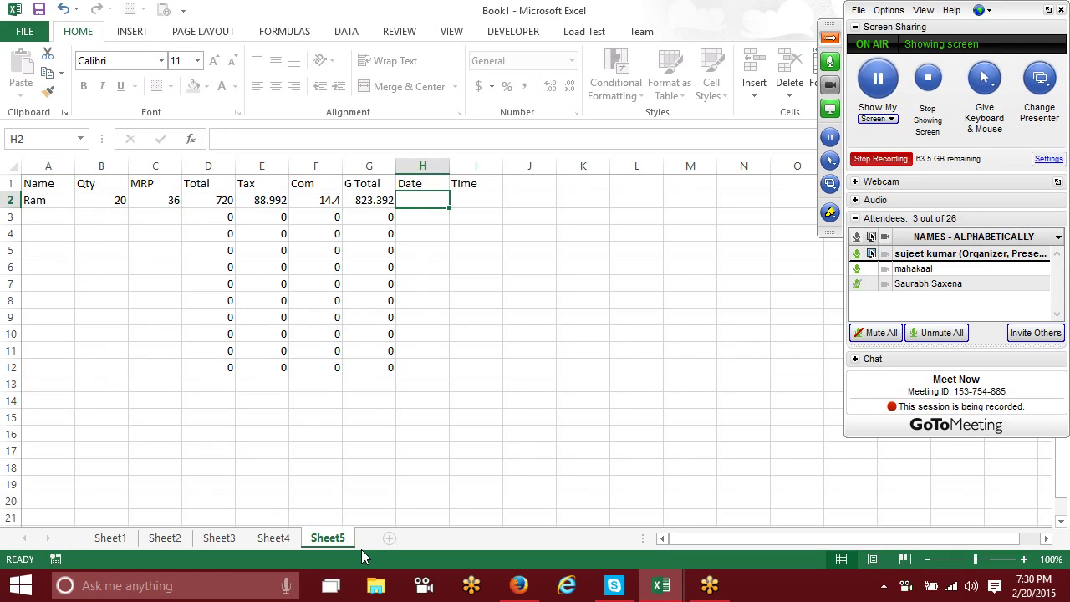
{"action": "key", "text": "ctrl+semicolon"}
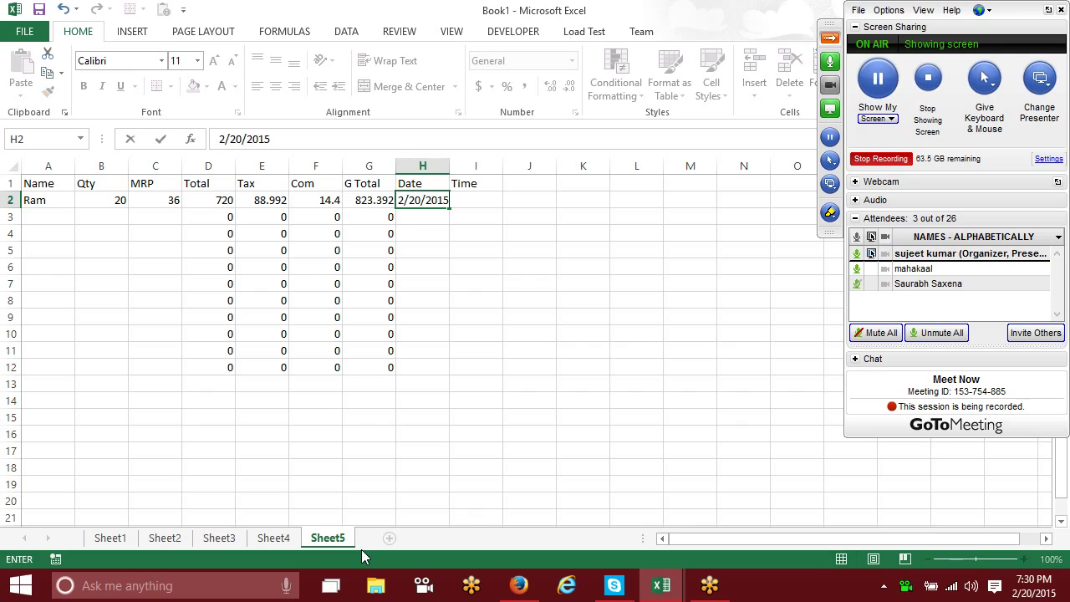
{"action": "key", "text": "Right"}
{"action": "key", "text": "ctrl+shift+semicolon"}
{"action": "key", "text": "Return"}
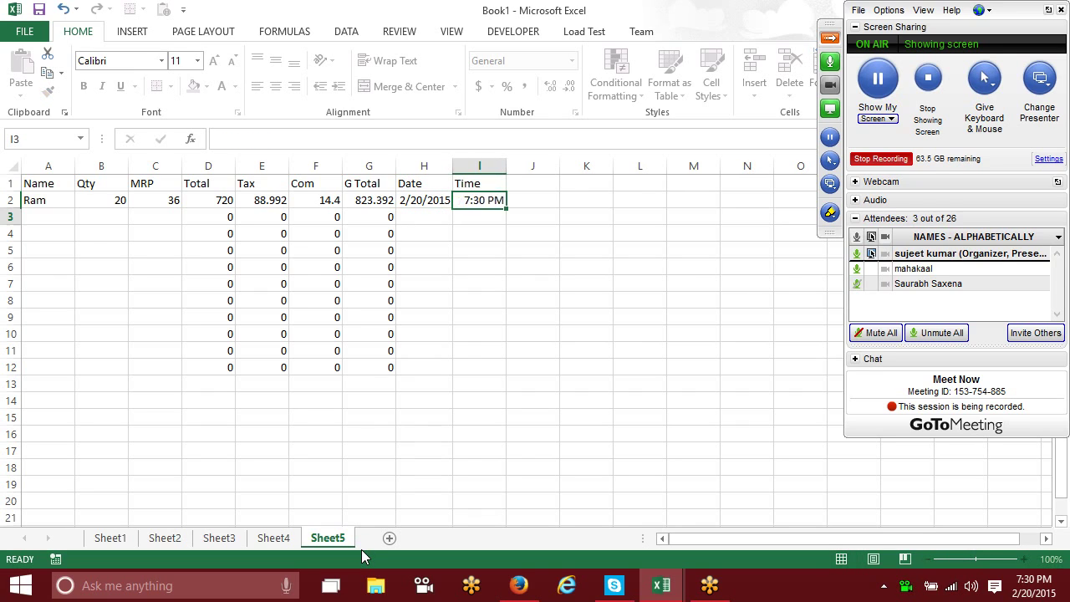
Step: Enter row 3 with a customer name, Qty 30, MRP 25, and current date and time
{"action": "key", "text": "Left"}
{"action": "key", "text": "Left"}
{"action": "key", "text": "Left"}
{"action": "key", "text": "Left"}
{"action": "key", "text": "Left"}
{"action": "key", "text": "Left"}
{"action": "key", "text": "Left"}
{"action": "key", "text": "Left"}
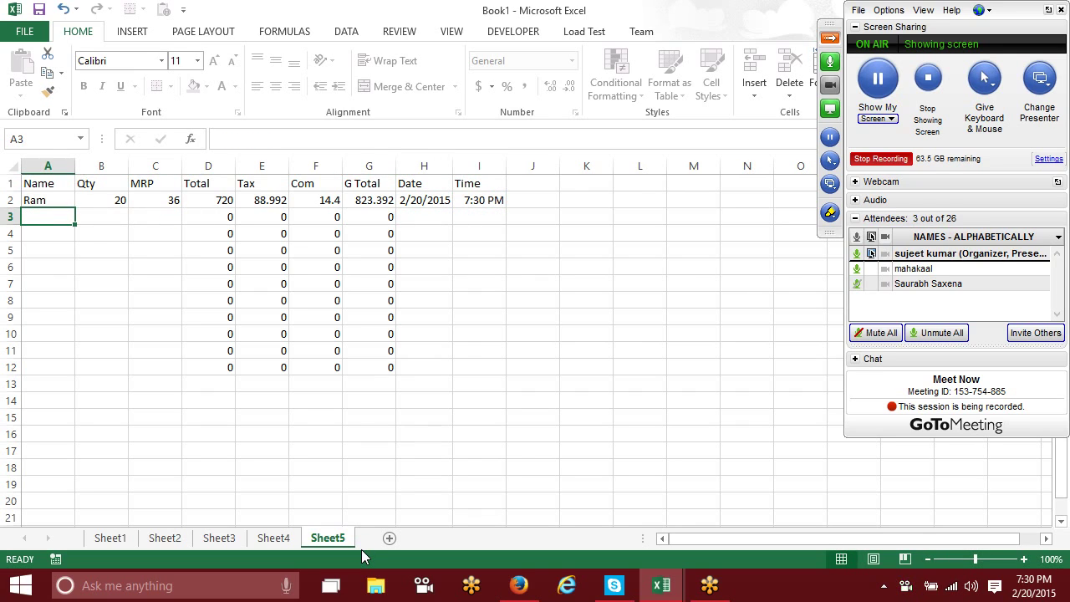
{"action": "type", "text": "Manish"}
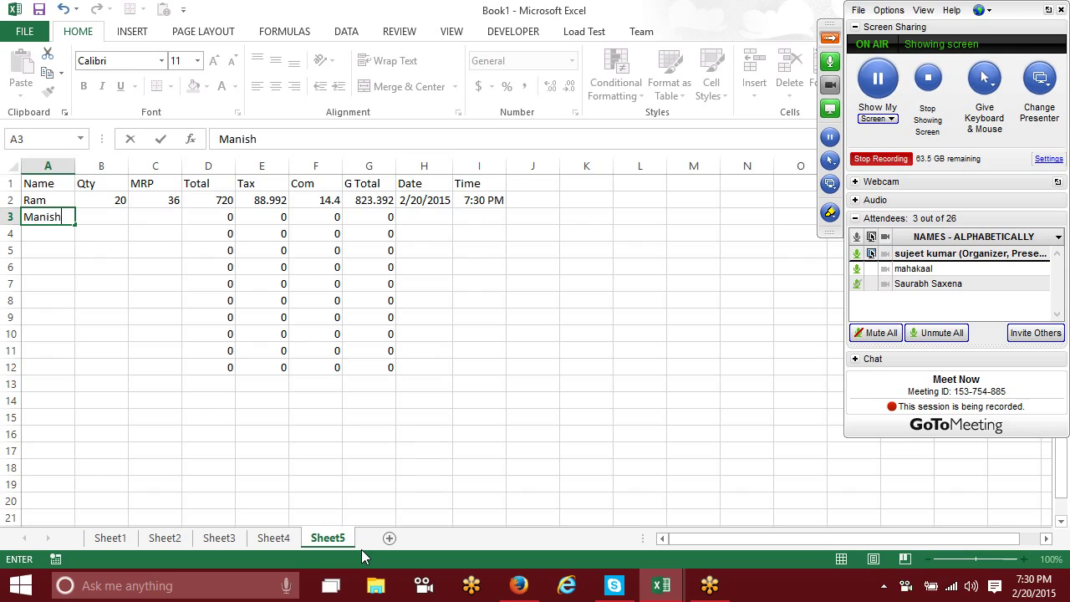
{"action": "key", "text": "Tab"}
{"action": "type", "text": "30"}
{"action": "key", "text": "Tab"}
{"action": "type", "text": "25"}
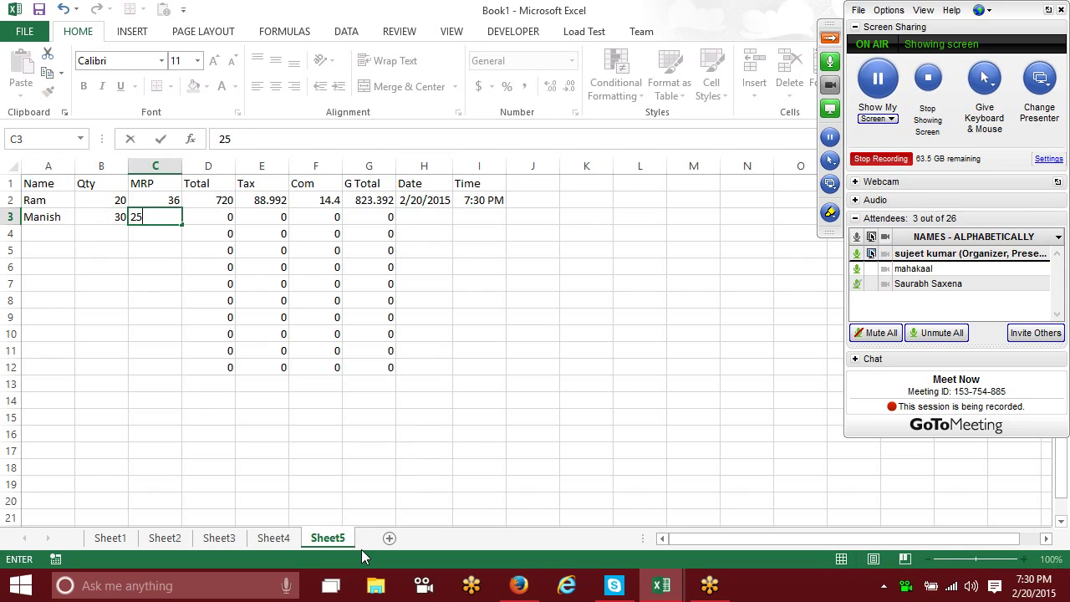
{"action": "key", "text": "Tab"}
{"action": "key", "text": "Tab"}
{"action": "key", "text": "Tab"}
{"action": "key", "text": "Tab"}
{"action": "key", "text": "Tab"}
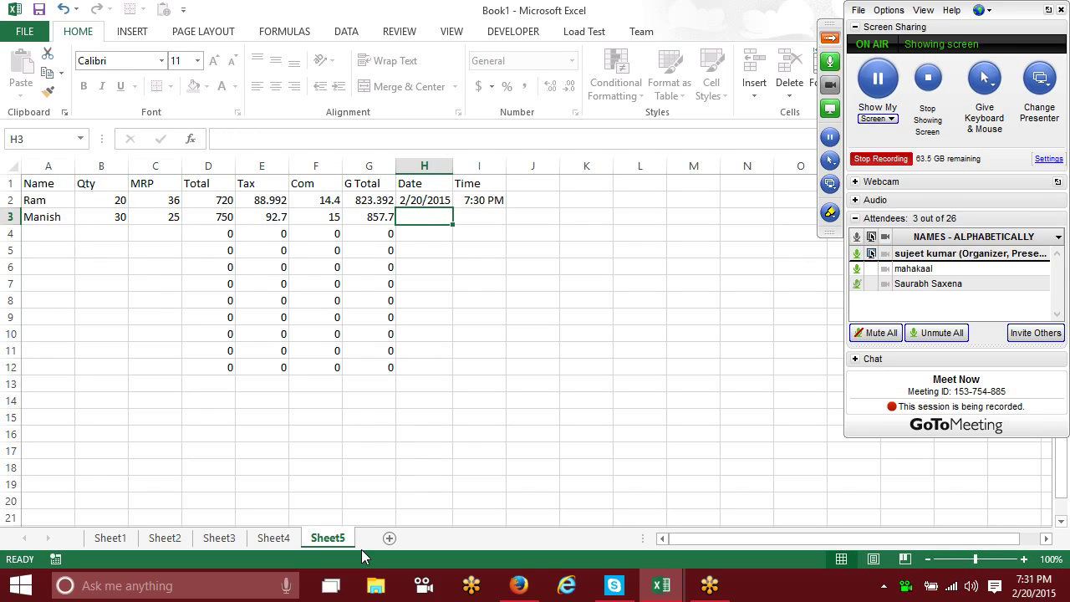
{"action": "key", "text": "ctrl+semicolon"}
{"action": "key", "text": "Tab"}
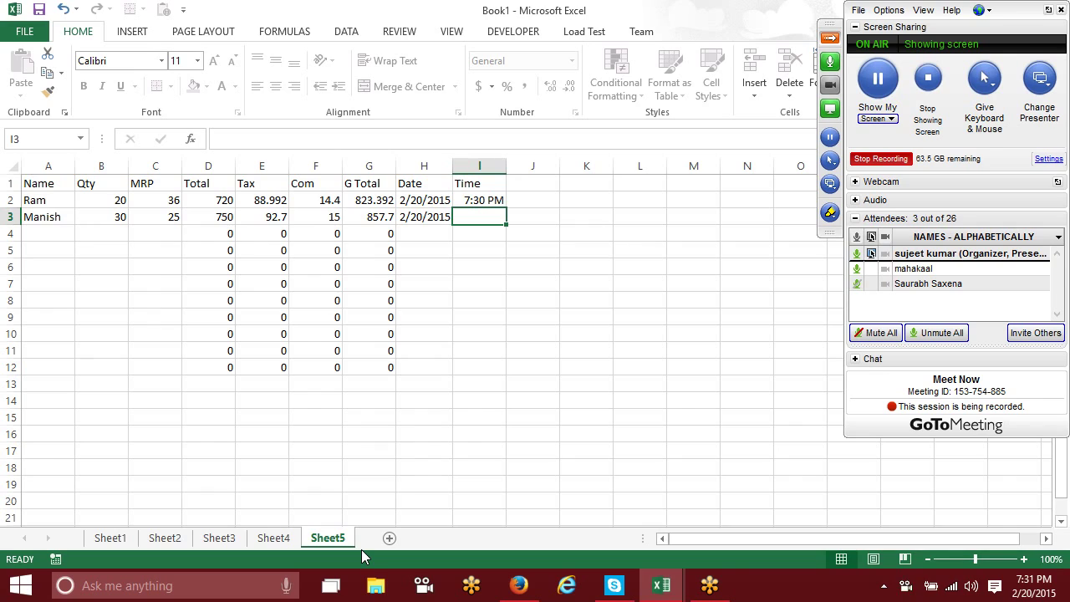
{"action": "key", "text": "ctrl+shift+semicolon"}
{"action": "key", "text": "Left"}
{"action": "key", "text": "Left"}
{"action": "key", "text": "Left"}
{"action": "key", "text": "Left"}
{"action": "key", "text": "Left"}
{"action": "key", "text": "Left"}
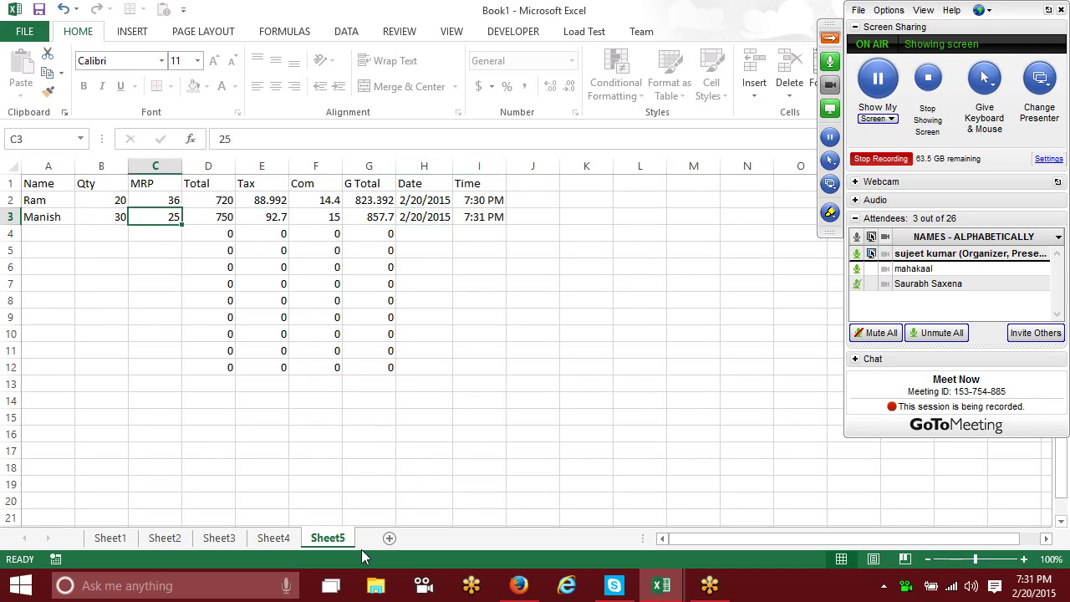
{"action": "key", "text": "Right"}
{"action": "key", "text": "Right"}
{"action": "key", "text": "Right"}
{"action": "key", "text": "Right"}
{"action": "key", "text": "Right"}
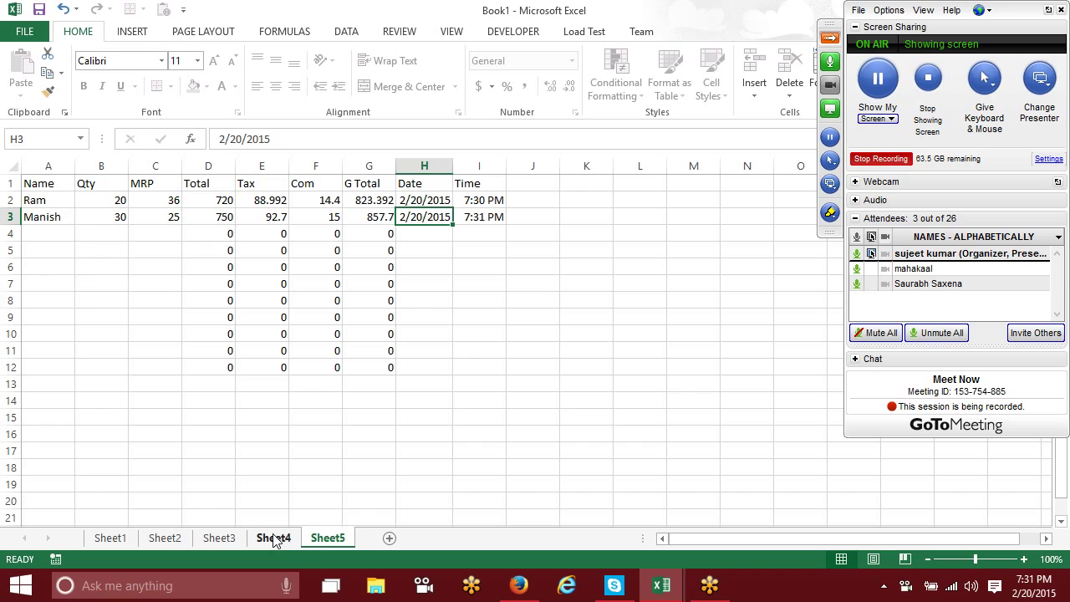
Step: Copy the Sheet5 sales table into a new Sheet6 starting at A1
{"action": "left_click_drag", "start_coordinate": [51, 183], "coordinate": [497, 358]}
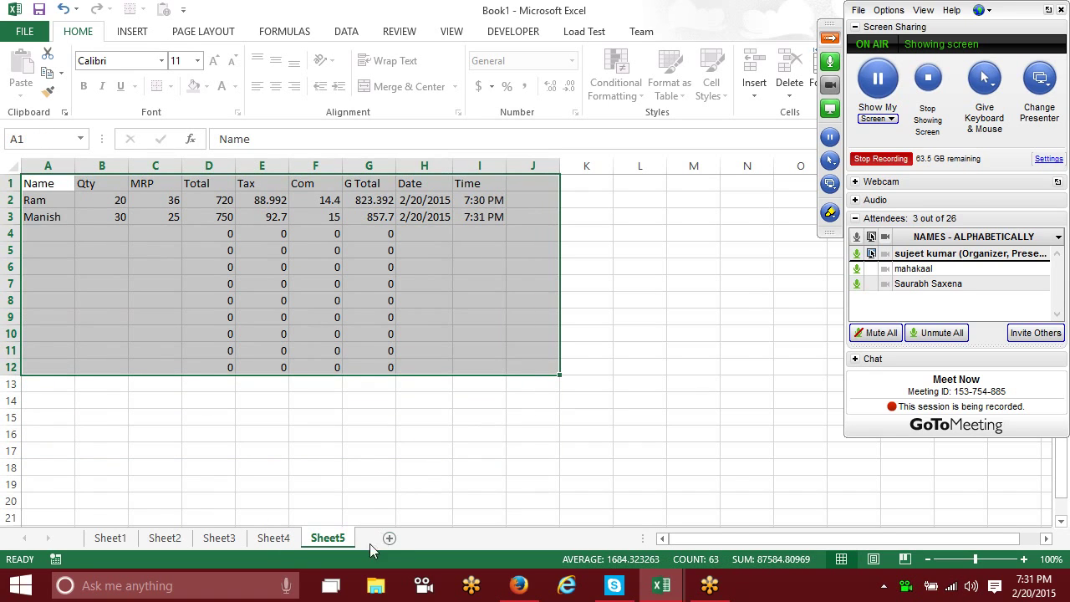
{"action": "left_click", "coordinate": [390, 538]}
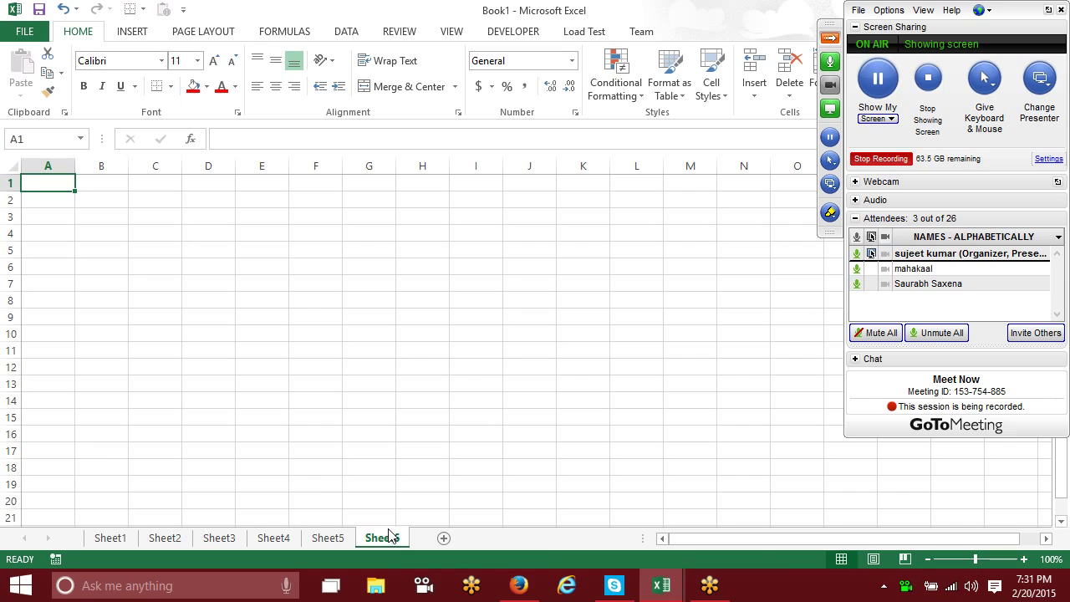
{"action": "left_click", "coordinate": [329, 538]}
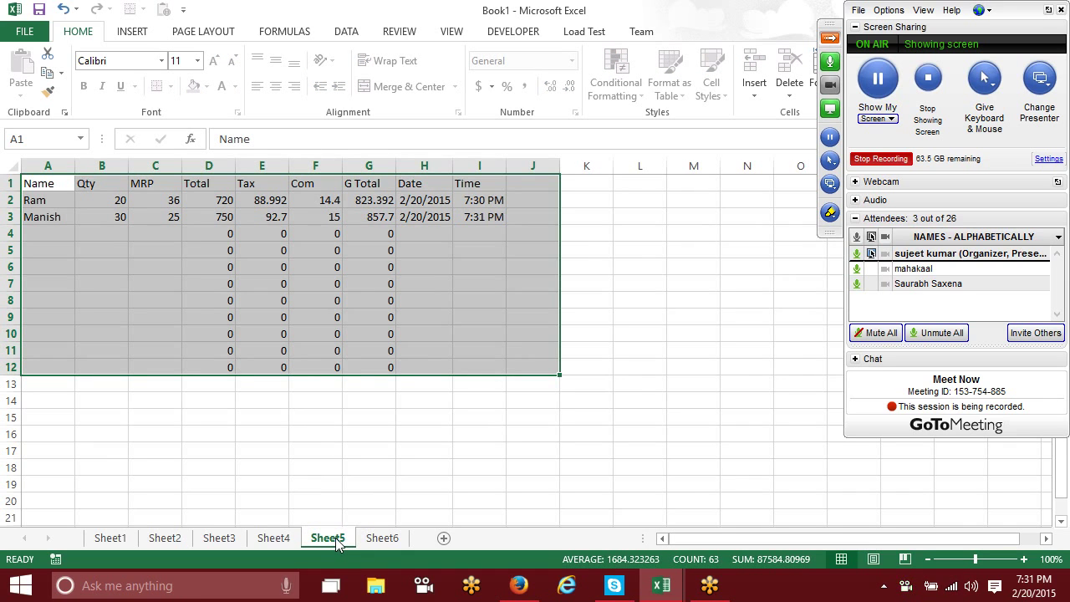
{"action": "key", "text": "ctrl+c"}
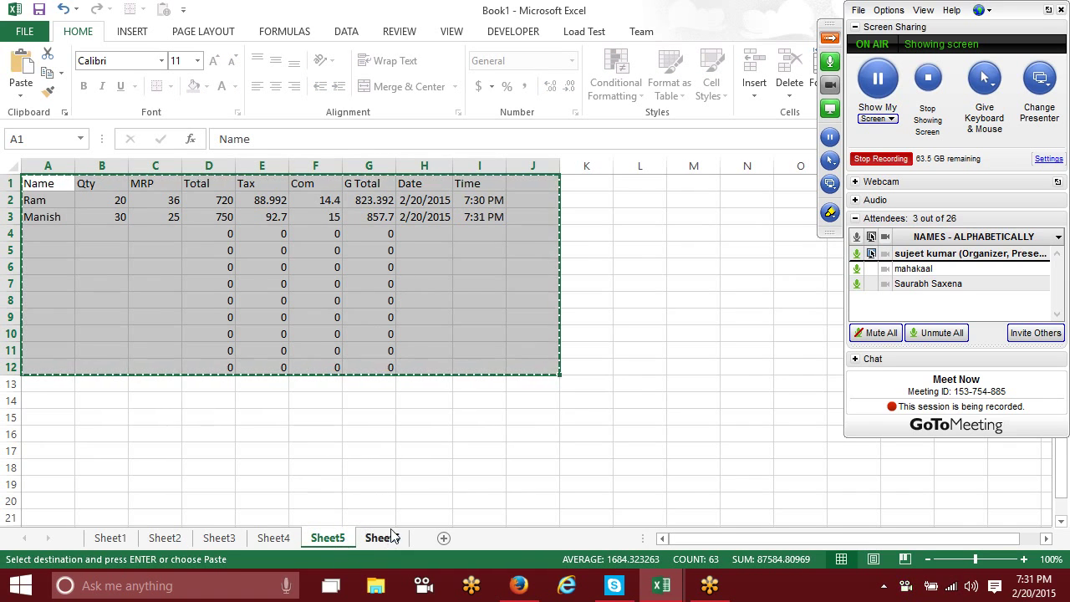
{"action": "left_click", "coordinate": [383, 538]}
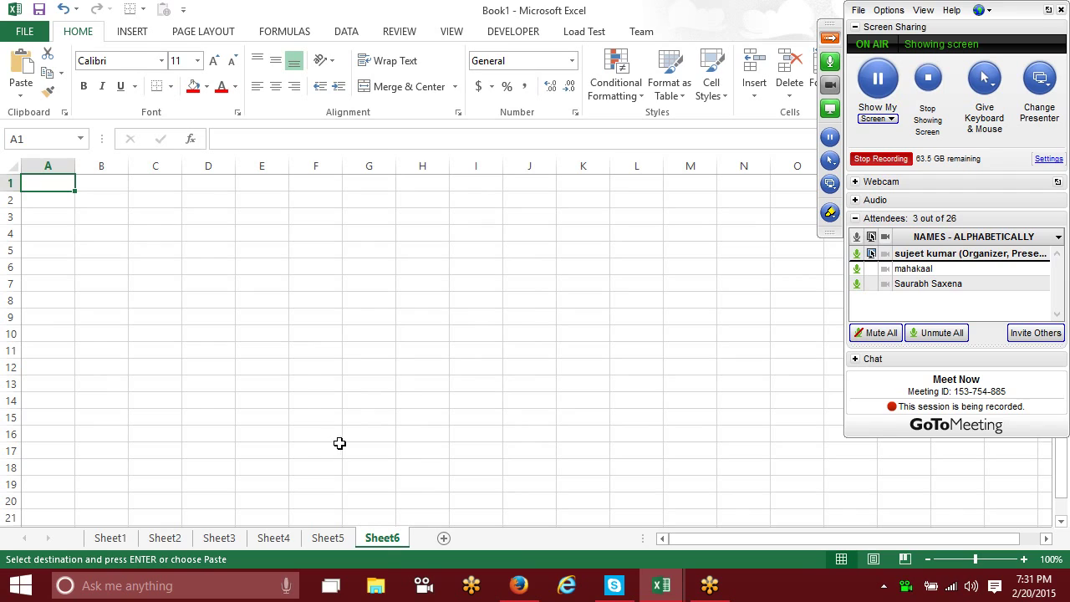
{"action": "key", "text": "ctrl+v"}
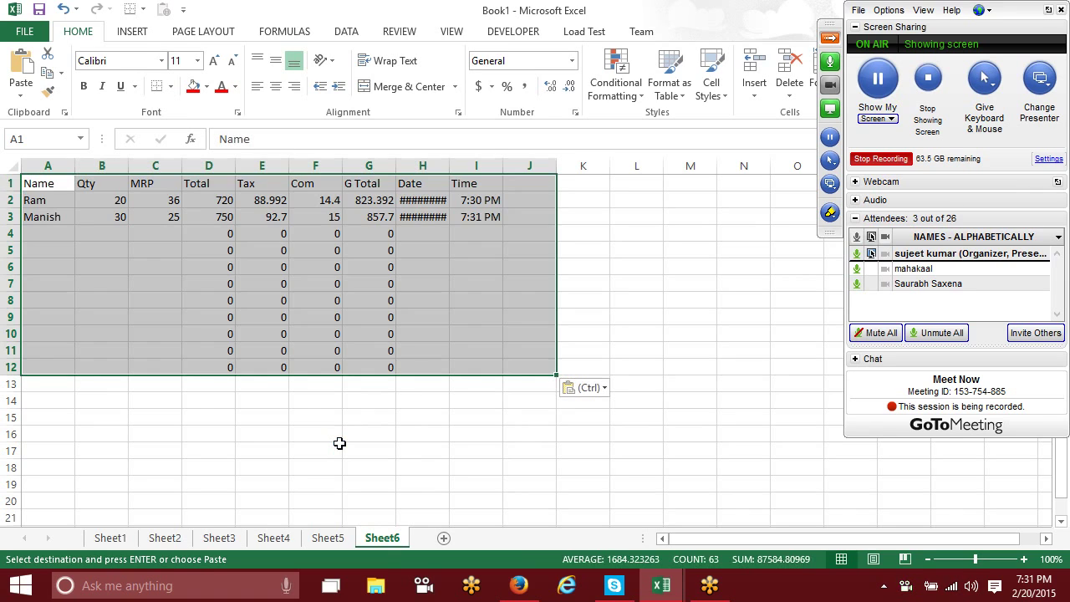
{"action": "left_click", "coordinate": [407, 262]}
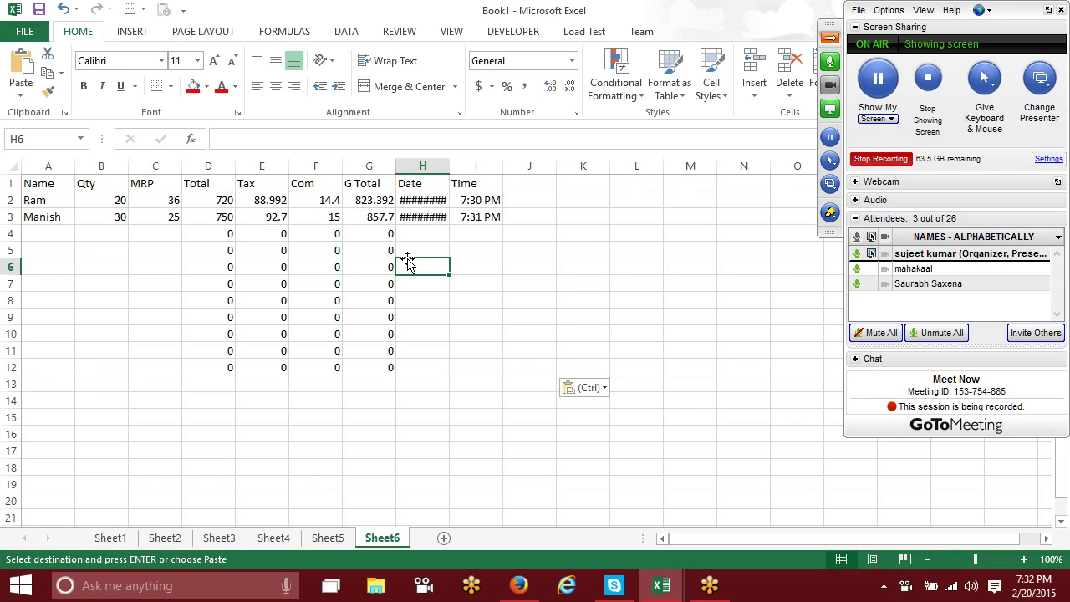
Step: Inspect the Com and Tax formulas in the copied table on Sheet6
{"action": "left_click", "coordinate": [310, 217]}
{"action": "left_click", "coordinate": [304, 237]}
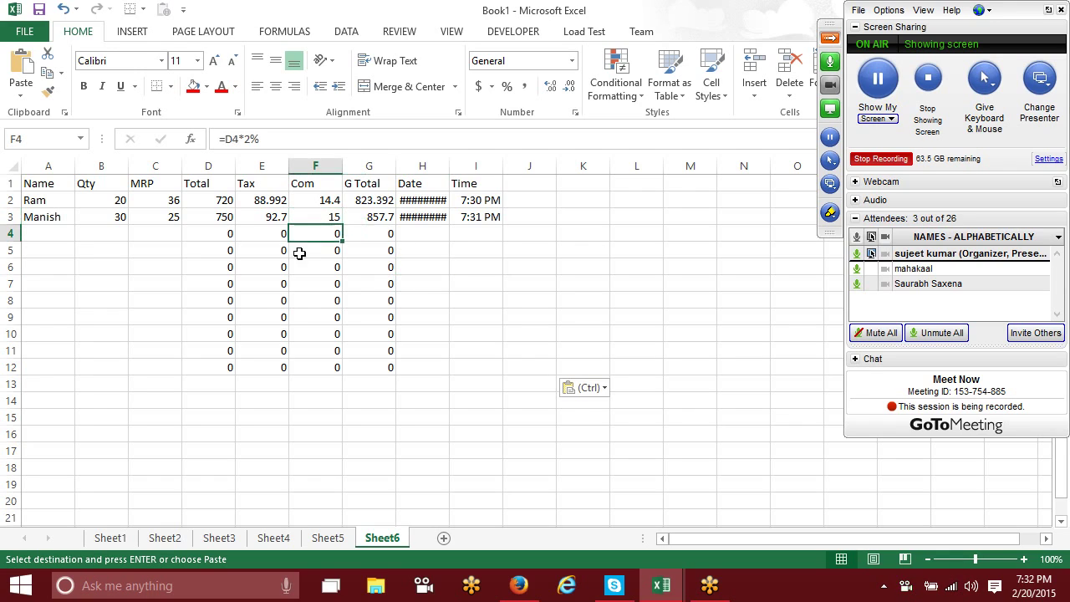
{"action": "left_click", "coordinate": [281, 254]}
{"action": "mouse_move", "coordinate": [42, 184]}
{"action": "left_mouse_down"}
{"action": "mouse_move", "coordinate": [686, 356]}
{"action": "mouse_move", "coordinate": [525, 357]}
{"action": "mouse_move", "coordinate": [526, 373]}
{"action": "left_mouse_up"}
{"action": "left_click", "coordinate": [336, 277]}
Step: Mark formula columns D to G as Hidden in the cell protection settings
{"action": "left_click_drag", "start_coordinate": [210, 168], "coordinate": [394, 172]}
{"action": "right_click", "coordinate": [360, 193]}
{"action": "left_click", "coordinate": [411, 376]}
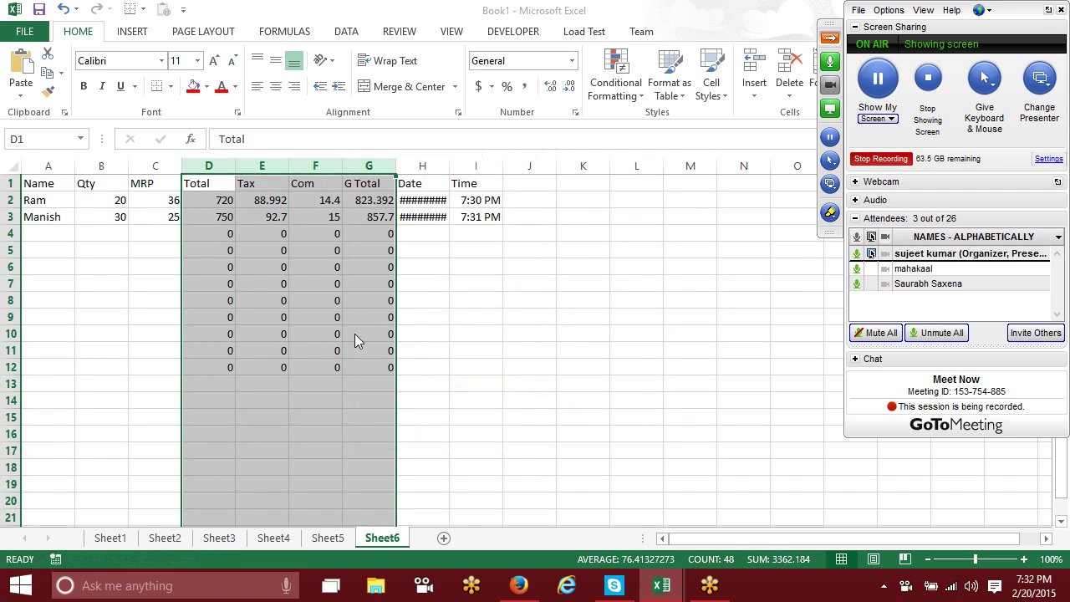
{"action": "left_click", "coordinate": [211, 246]}
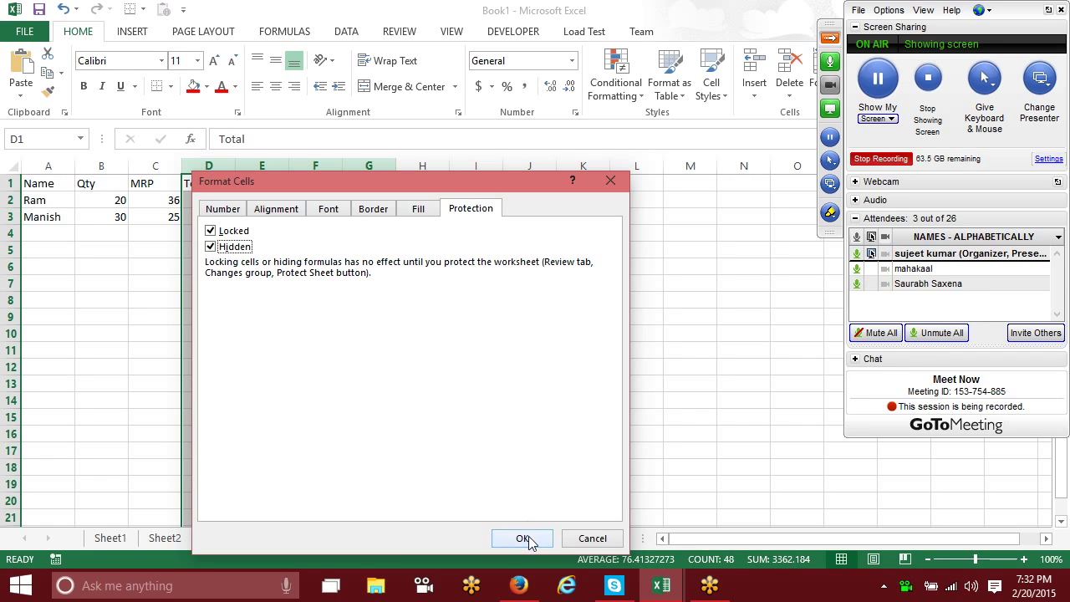
{"action": "left_click", "coordinate": [522, 538]}
Step: Protect Sheet6, verify the D–F formulas are hidden, and add a blank Sheet7
{"action": "right_click", "coordinate": [387, 542]}
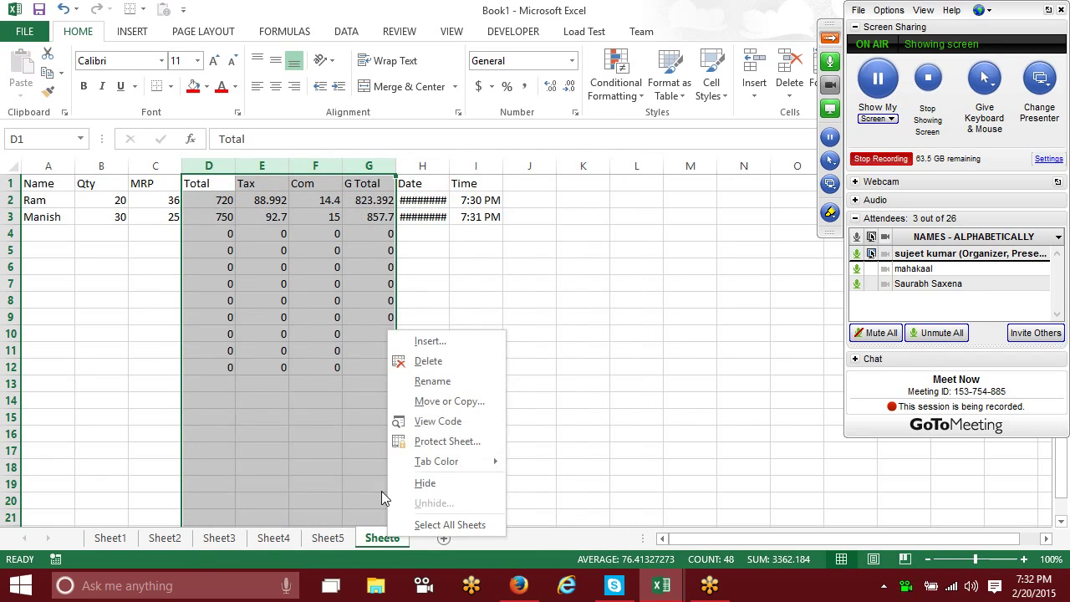
{"action": "left_click", "coordinate": [431, 441]}
{"action": "left_click", "coordinate": [436, 538]}
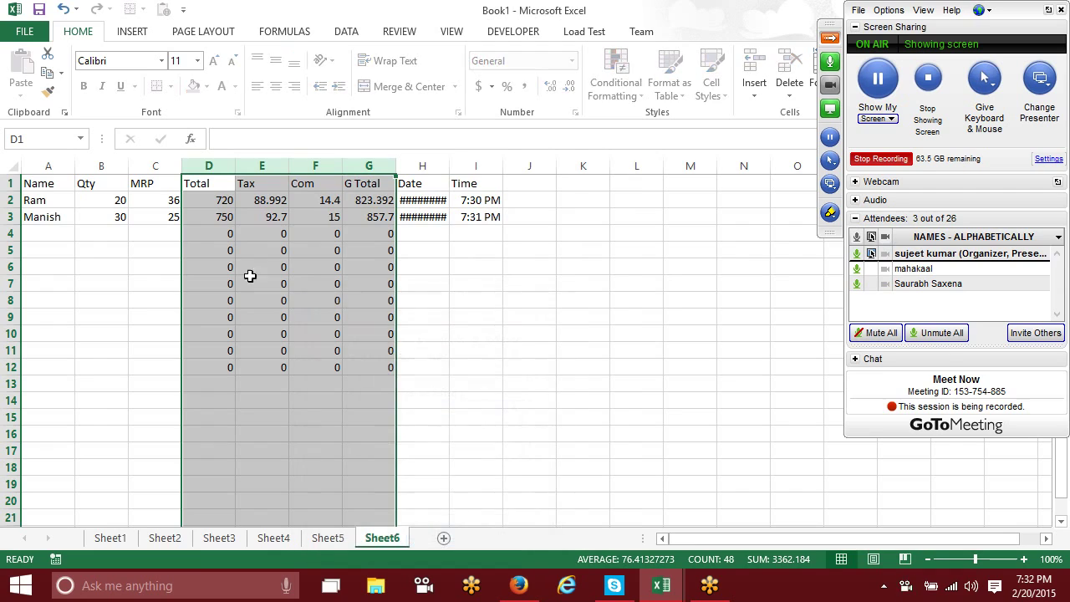
{"action": "left_click", "coordinate": [220, 235]}
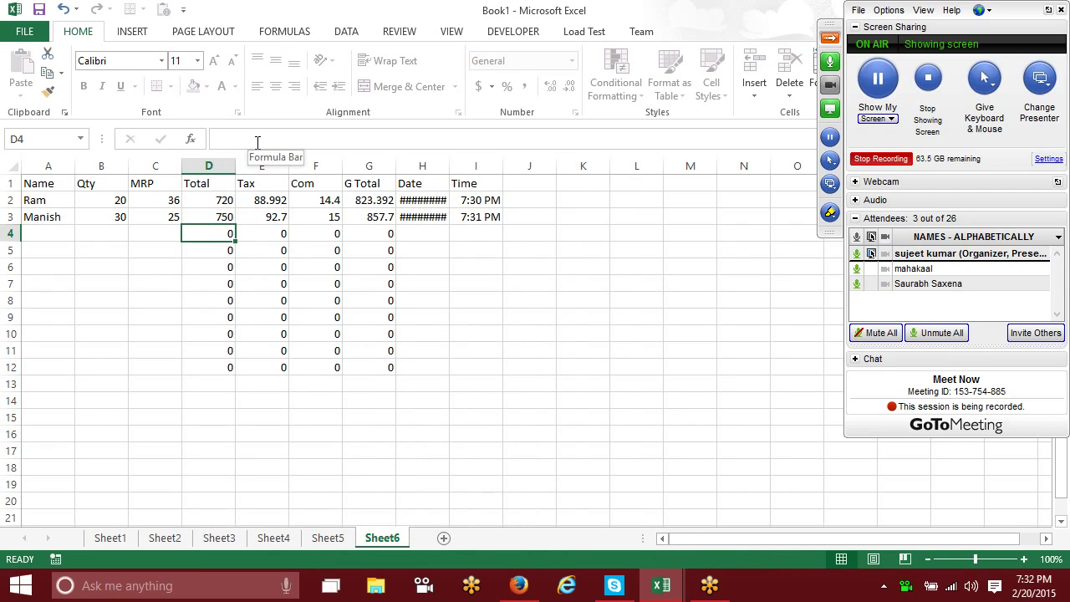
{"action": "left_click", "coordinate": [122, 196]}
{"action": "left_click", "coordinate": [160, 215]}
{"action": "left_click", "coordinate": [215, 214]}
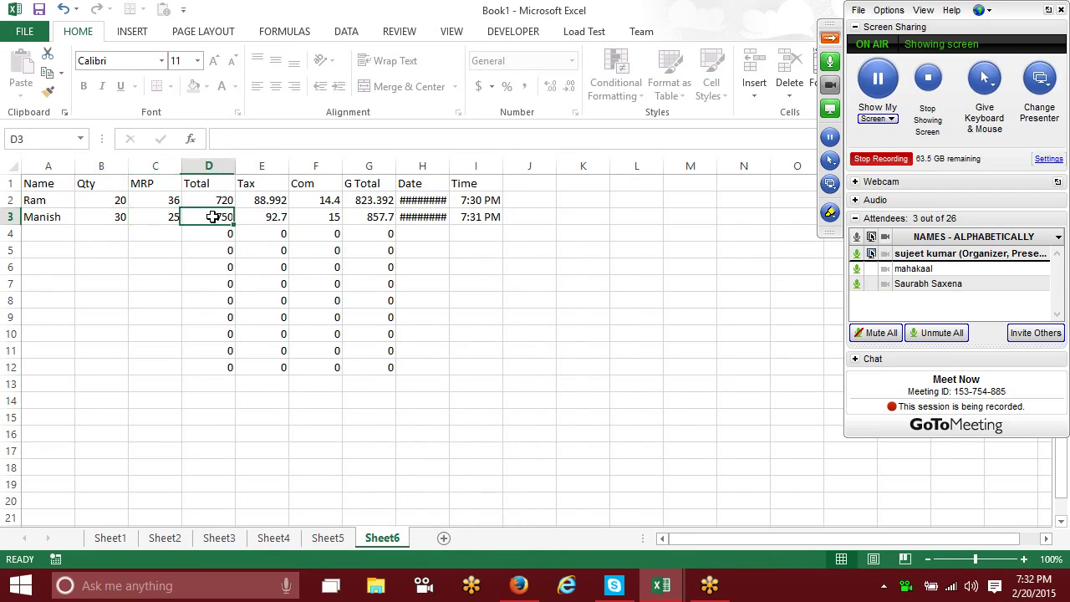
{"action": "left_click", "coordinate": [275, 213]}
{"action": "left_click", "coordinate": [324, 215]}
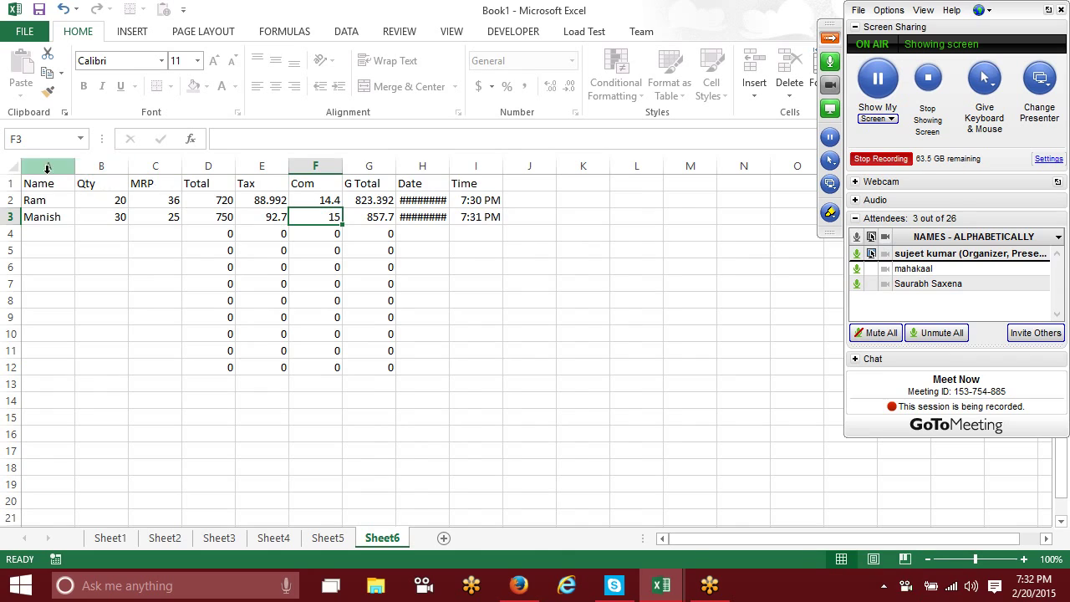
{"action": "left_click_drag", "start_coordinate": [10, 183], "coordinate": [389, 368]}
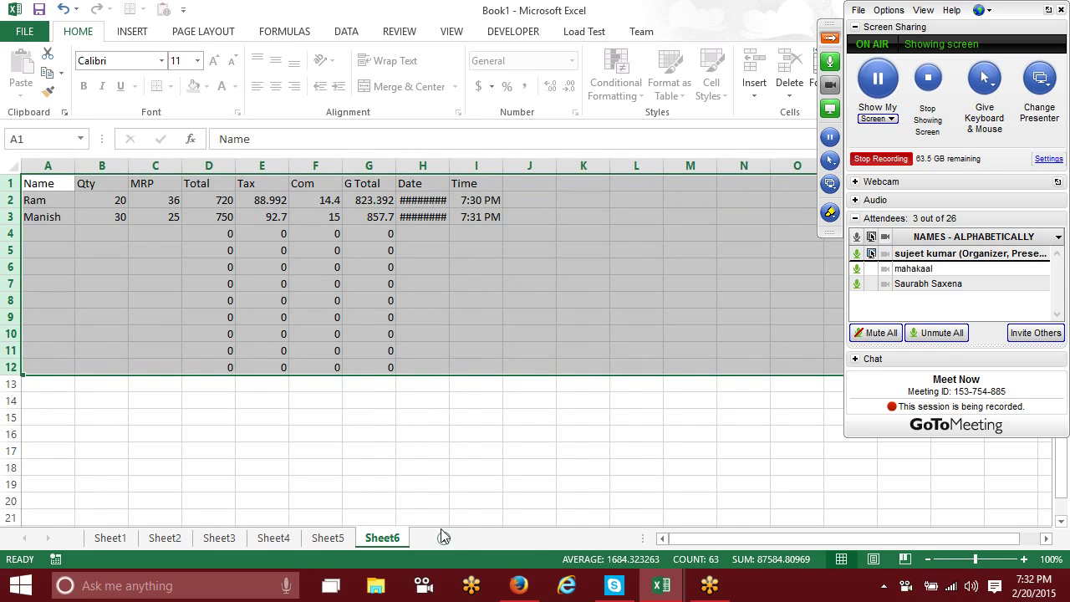
{"action": "left_click", "coordinate": [444, 538]}
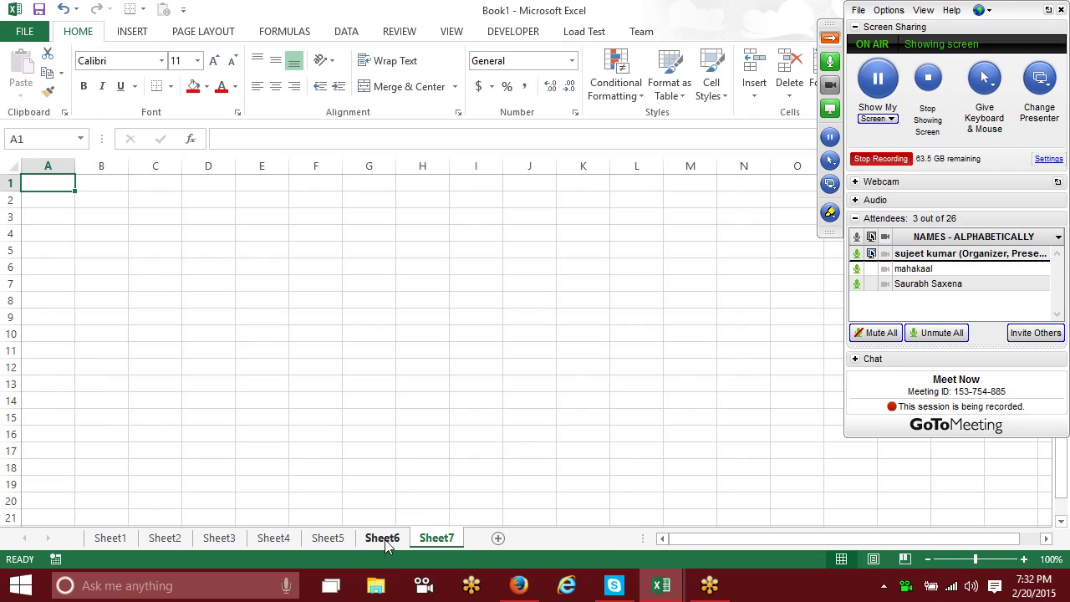
Step: Paste Sheet6's table rows 1–12 into Sheet7 at A1
{"action": "left_click", "coordinate": [385, 537]}
{"action": "key", "text": "ctrl+c"}
{"action": "left_click", "coordinate": [437, 537]}
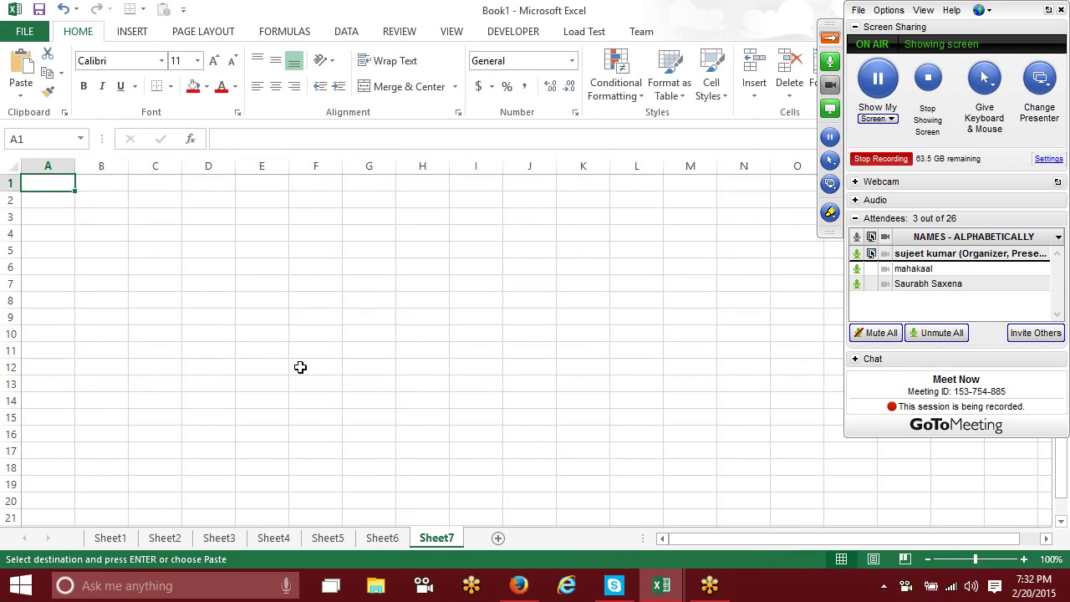
{"action": "key", "text": "ctrl+v"}
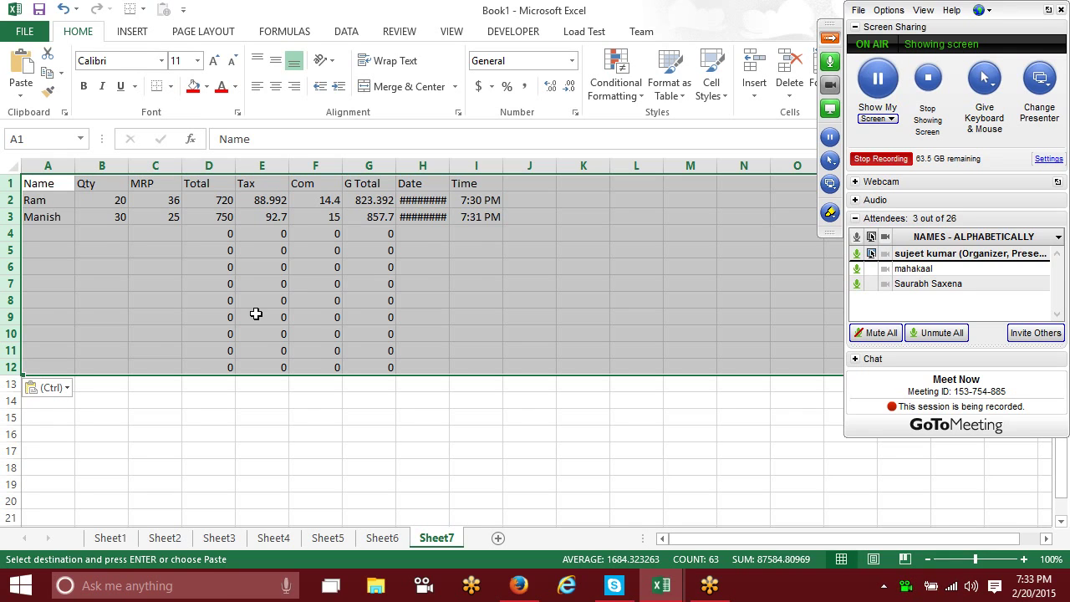
{"action": "left_click", "coordinate": [373, 316]}
Step: Compare Sheet6, Sheet5 and Sheet7, ending on Sheet6 where F8's formula stays hidden
{"action": "left_click", "coordinate": [382, 538]}
{"action": "left_click", "coordinate": [298, 303]}
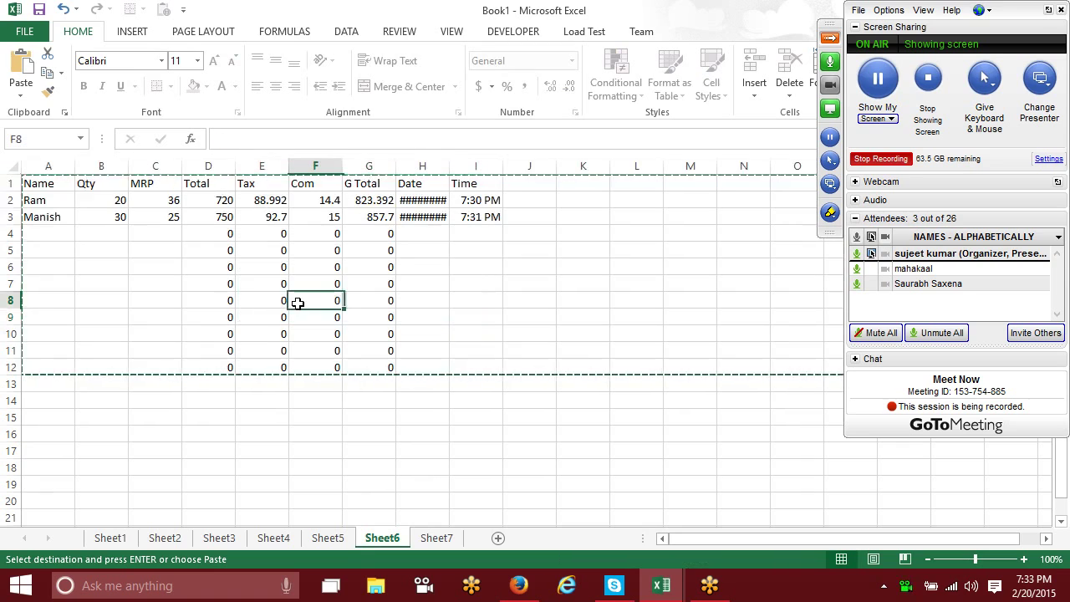
{"action": "left_click", "coordinate": [327, 538]}
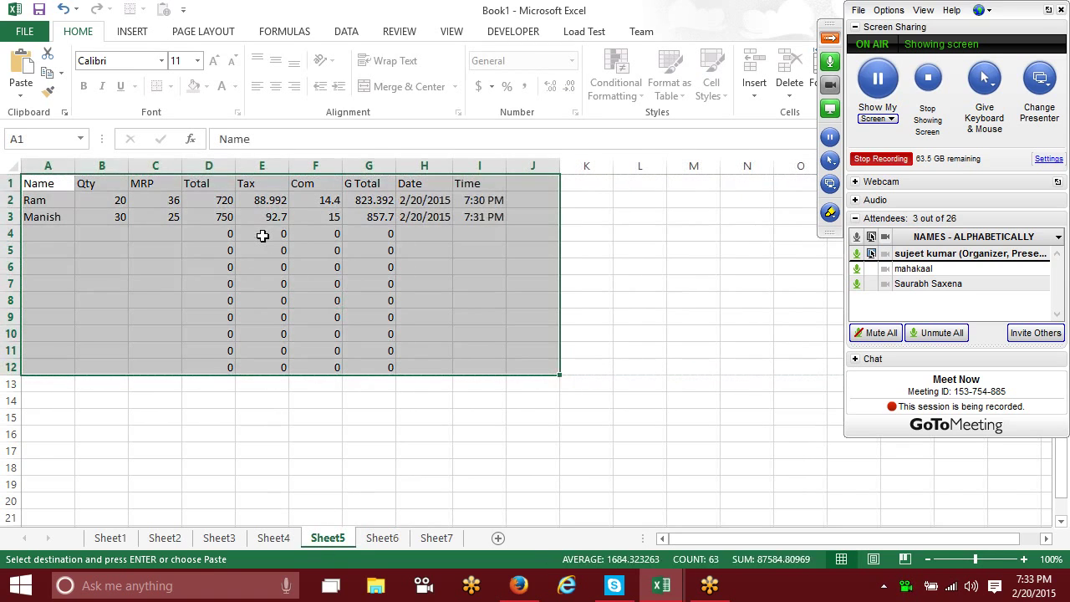
{"action": "left_click", "coordinate": [159, 234]}
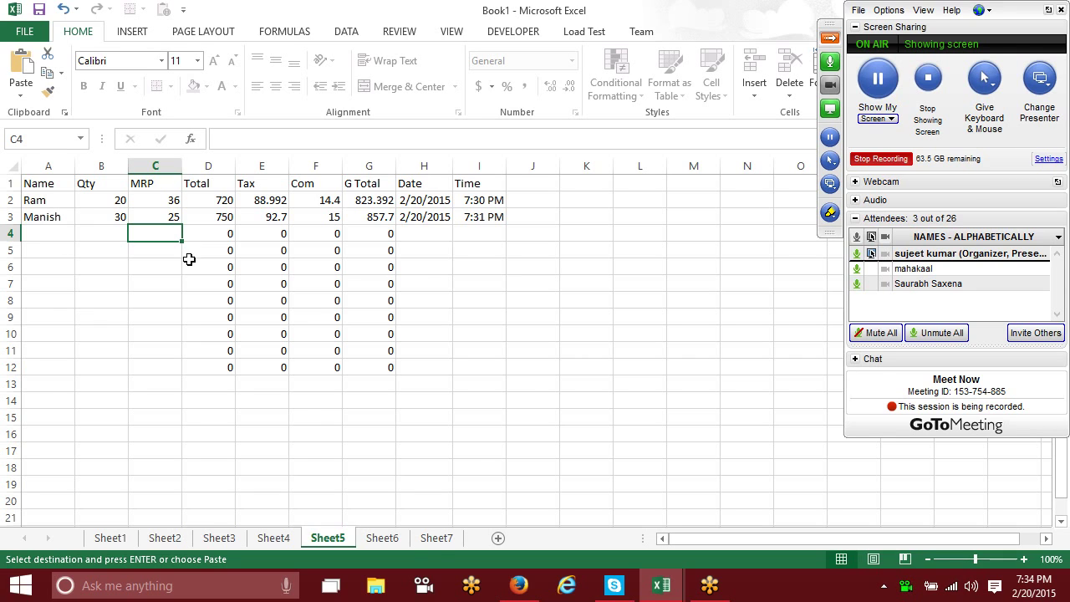
{"action": "left_click", "coordinate": [436, 542]}
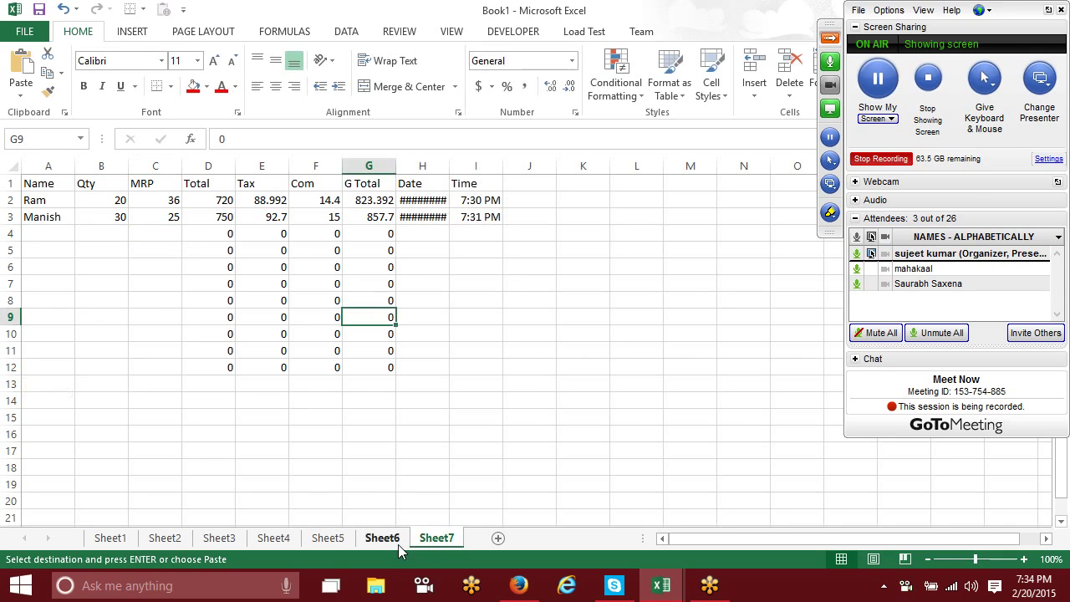
{"action": "left_click", "coordinate": [394, 542]}
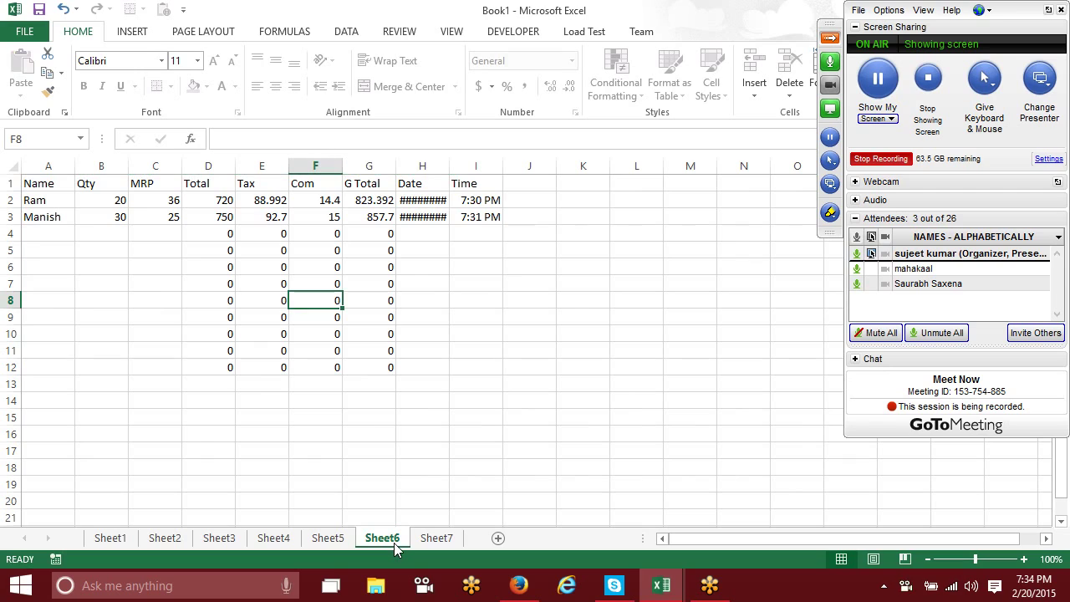
Step: Protect the workbook structure, then confirm sheet-tab actions like Insert and Delete are disabled
{"action": "right_click", "coordinate": [367, 540]}
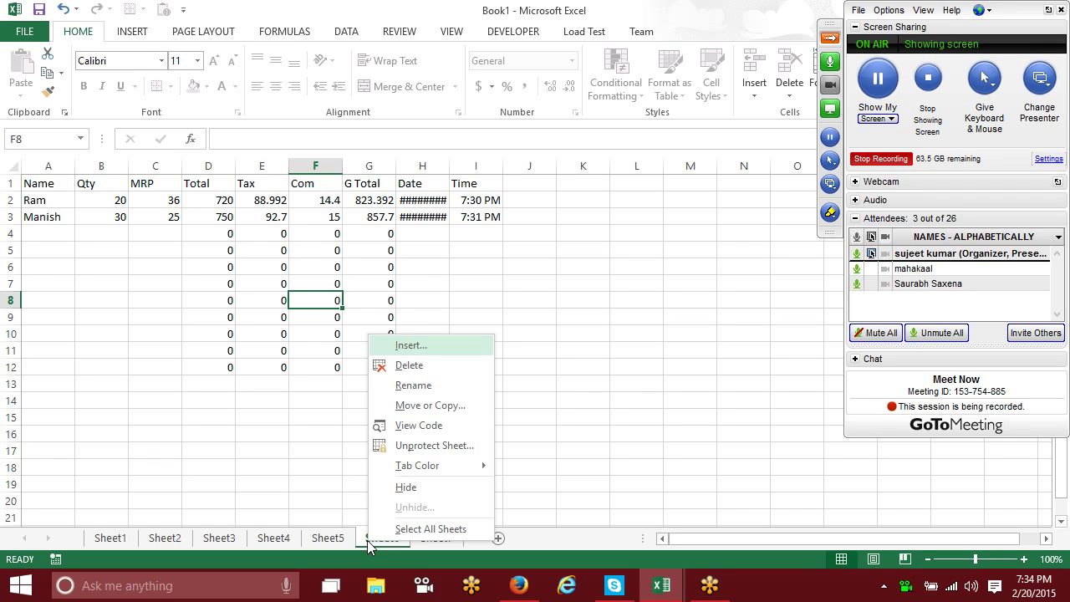
{"action": "key", "text": "Escape"}
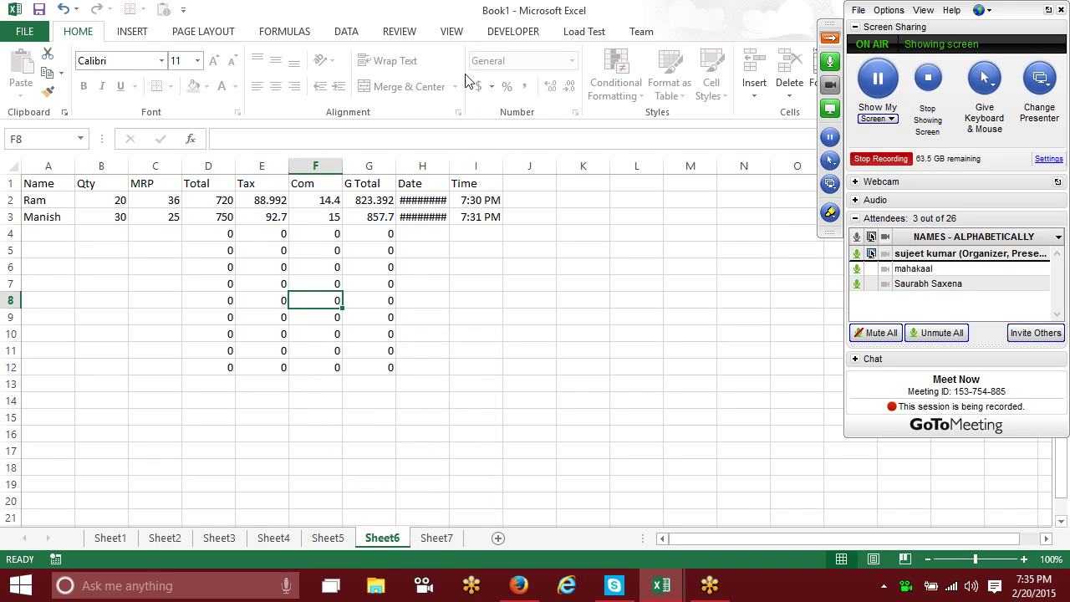
{"action": "left_click", "coordinate": [405, 32]}
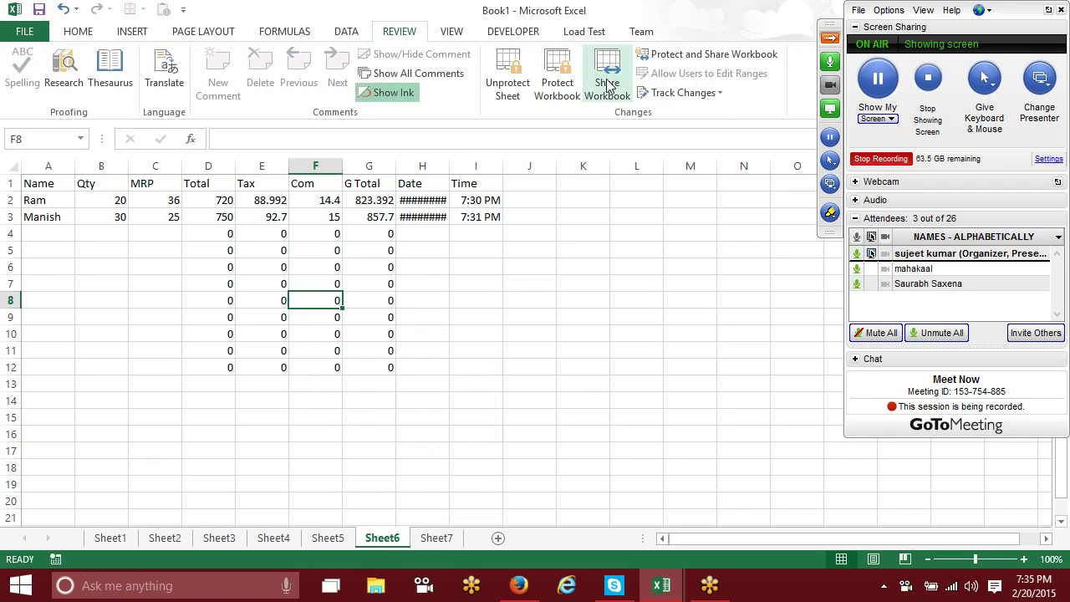
{"action": "left_click", "coordinate": [553, 92]}
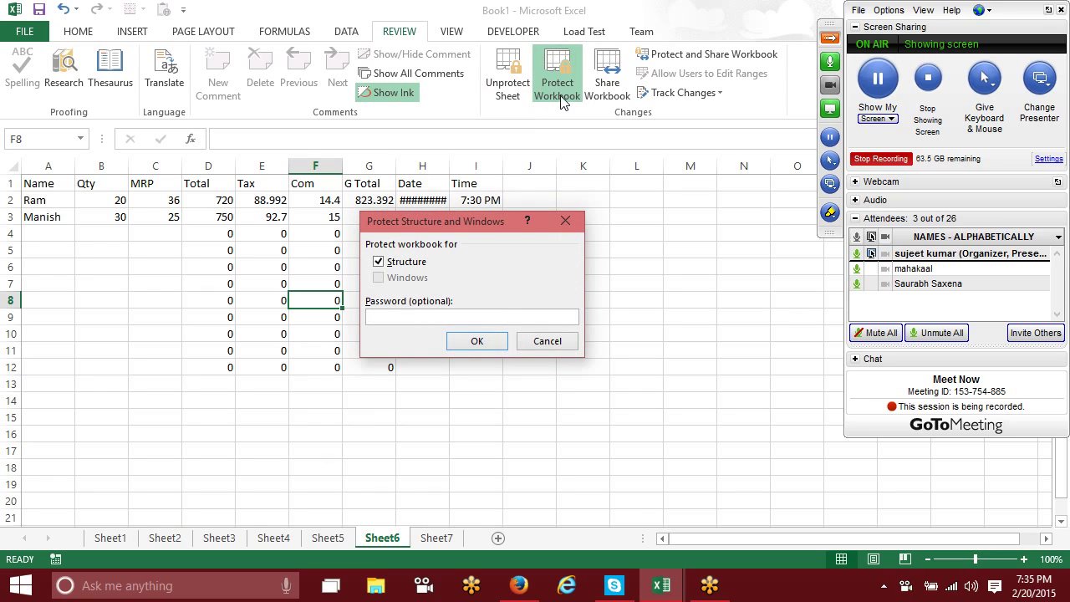
{"action": "left_click", "coordinate": [477, 342]}
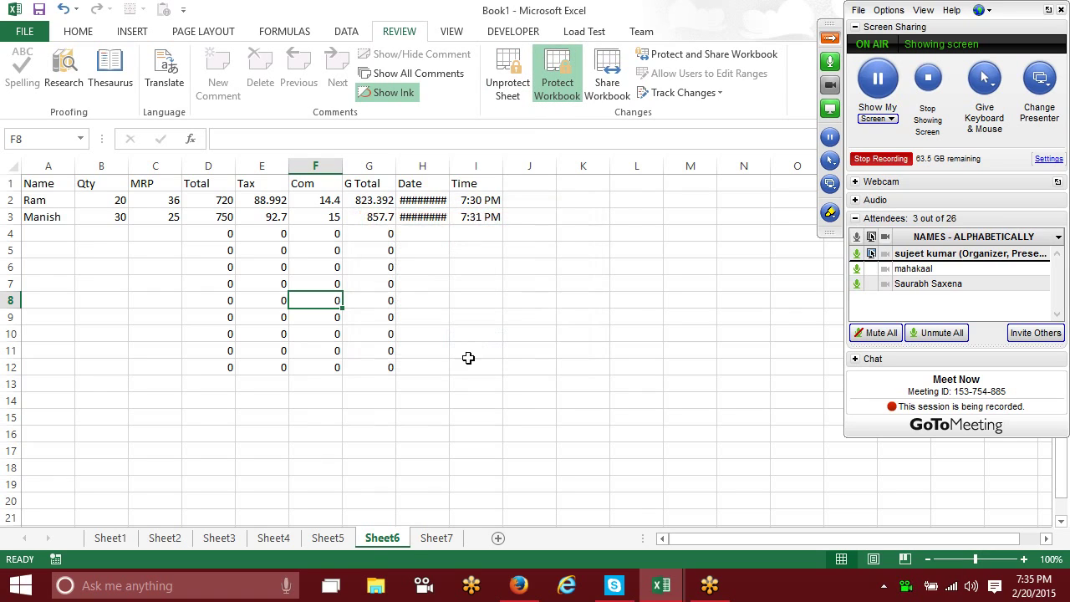
{"action": "right_click", "coordinate": [386, 542]}
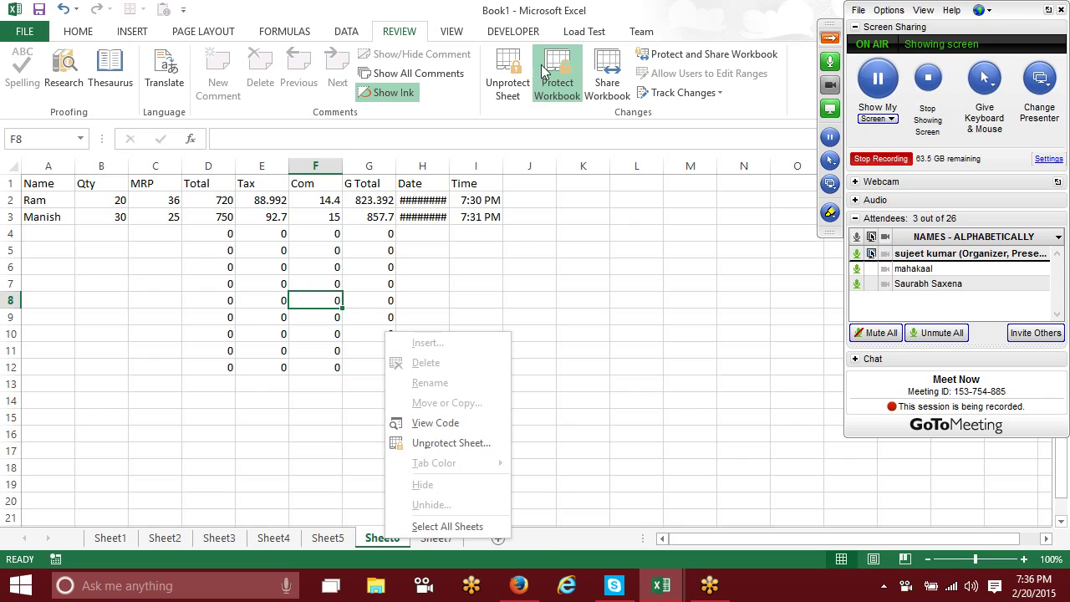
Step: Unprotect the workbook structure and add a new Sheet8
{"action": "left_click", "coordinate": [566, 90]}
{"action": "left_click", "coordinate": [623, 253]}
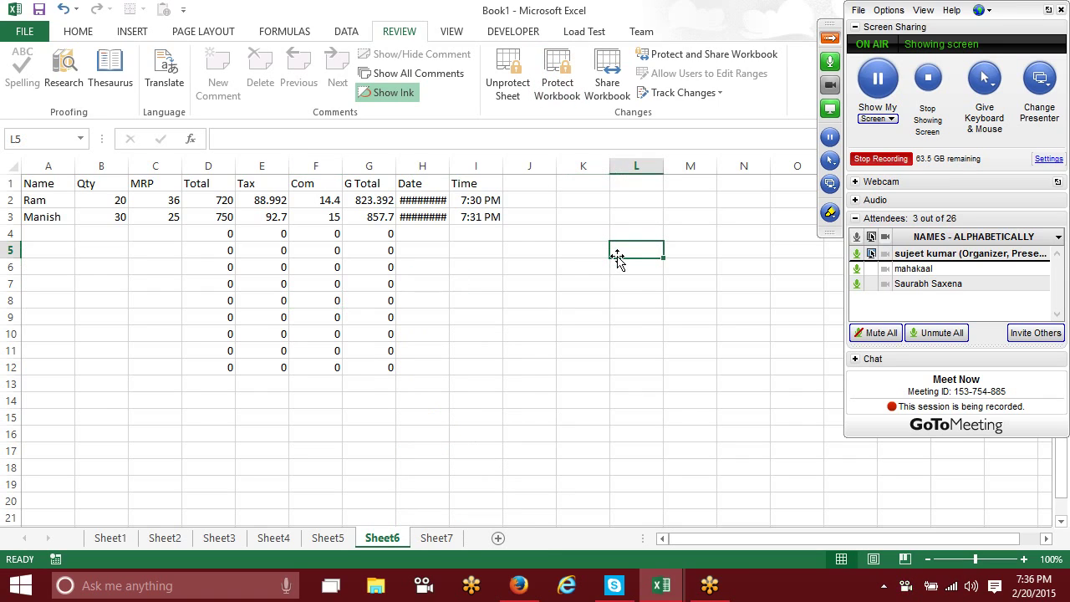
{"action": "left_click", "coordinate": [432, 537]}
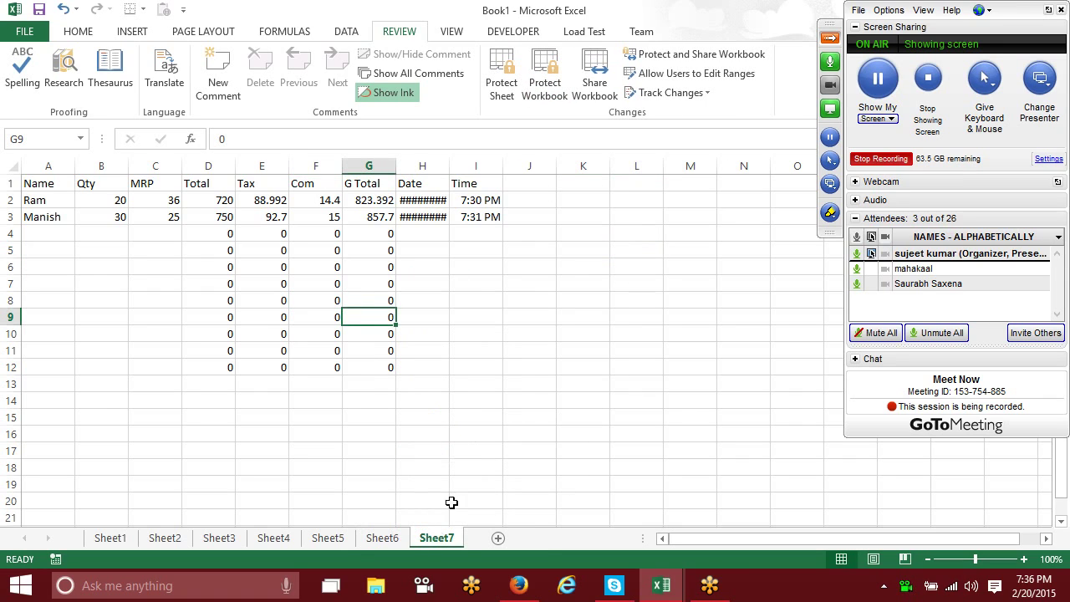
{"action": "left_click", "coordinate": [494, 539]}
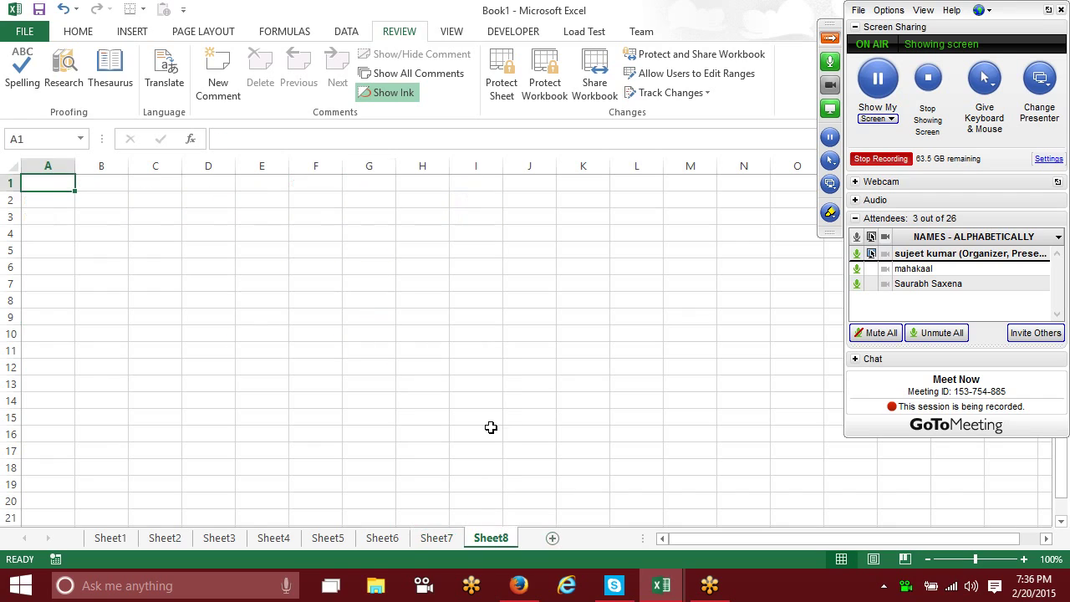
Step: Fill A2:G15 with red and J2:O15 with light green
{"action": "left_click_drag", "start_coordinate": [72, 209], "coordinate": [359, 418]}
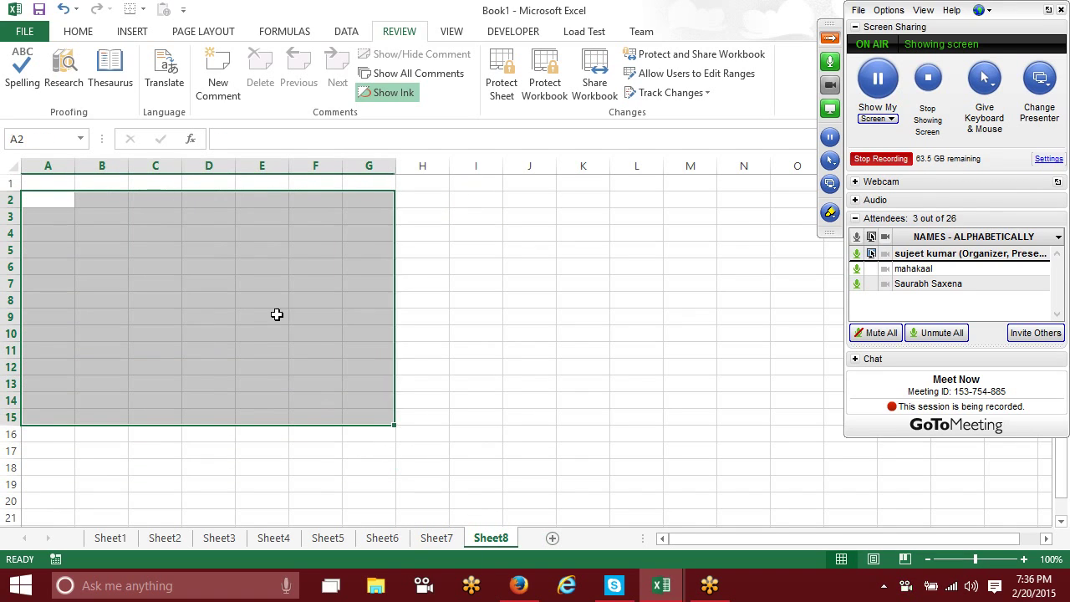
{"action": "left_click", "coordinate": [80, 31]}
{"action": "left_click", "coordinate": [194, 86]}
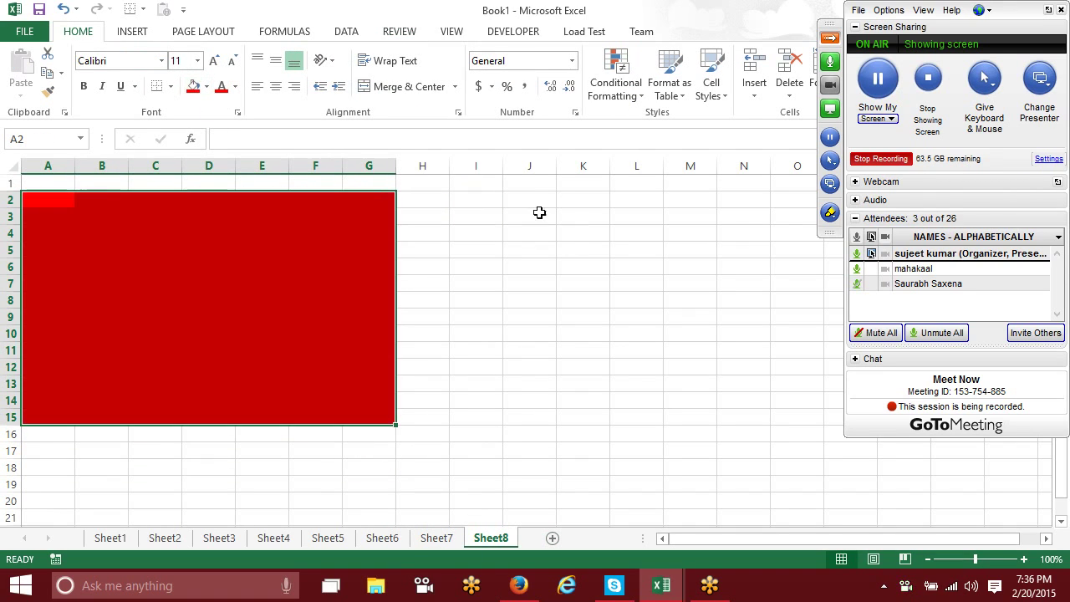
{"action": "left_click_drag", "start_coordinate": [525, 198], "coordinate": [809, 420]}
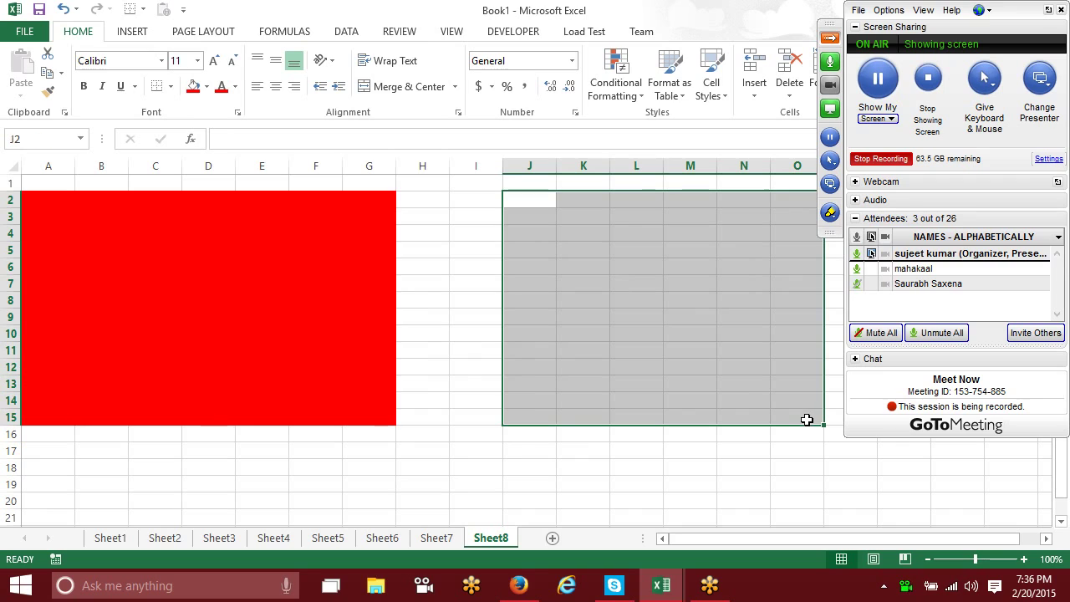
{"action": "left_click", "coordinate": [207, 86]}
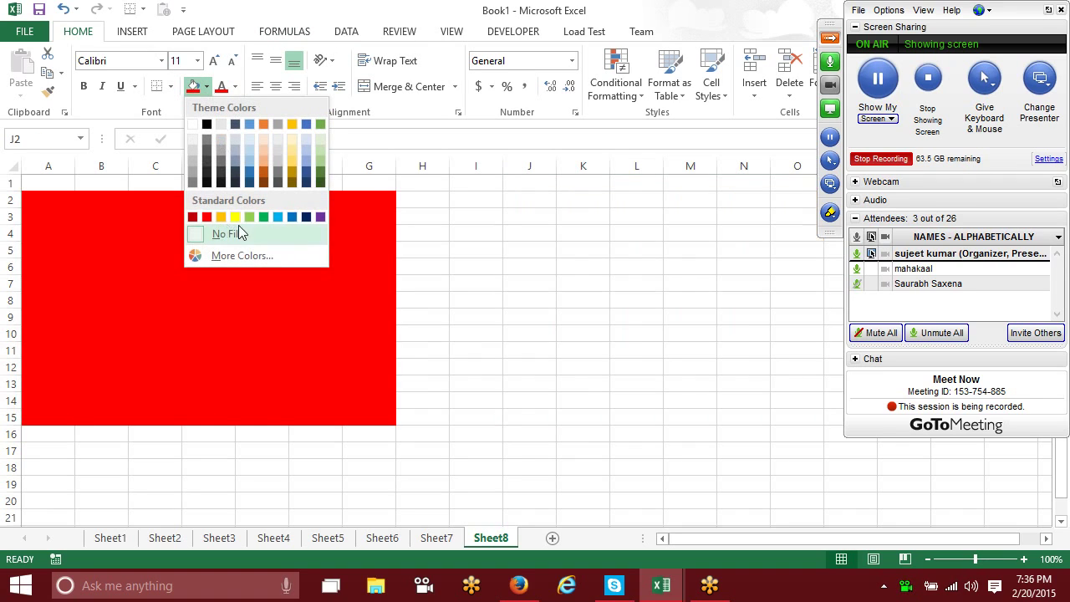
{"action": "left_click", "coordinate": [249, 217]}
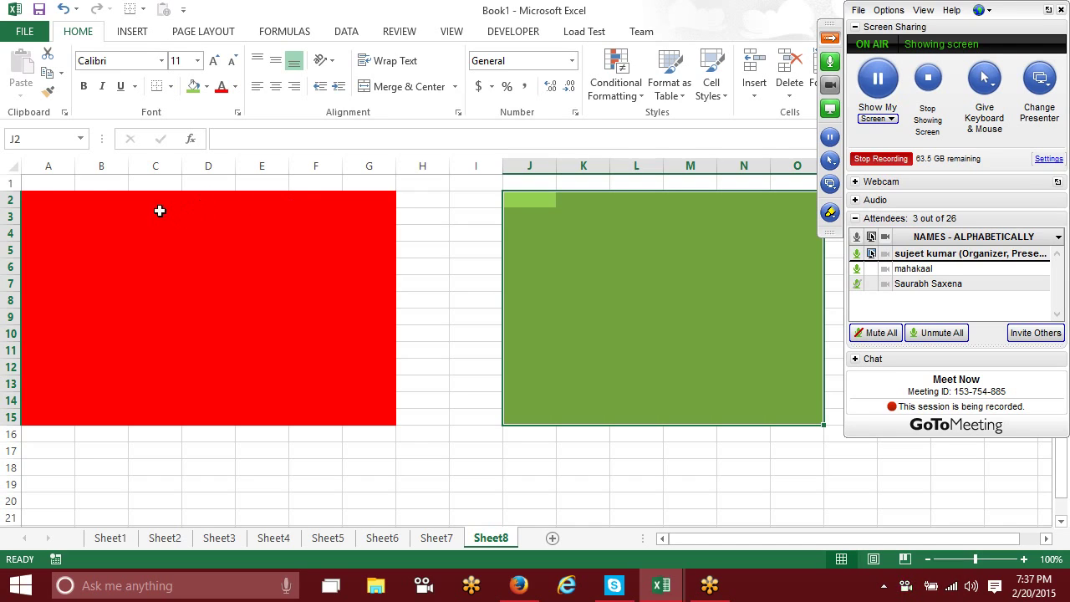
{"action": "left_click_drag", "start_coordinate": [25, 197], "coordinate": [359, 423]}
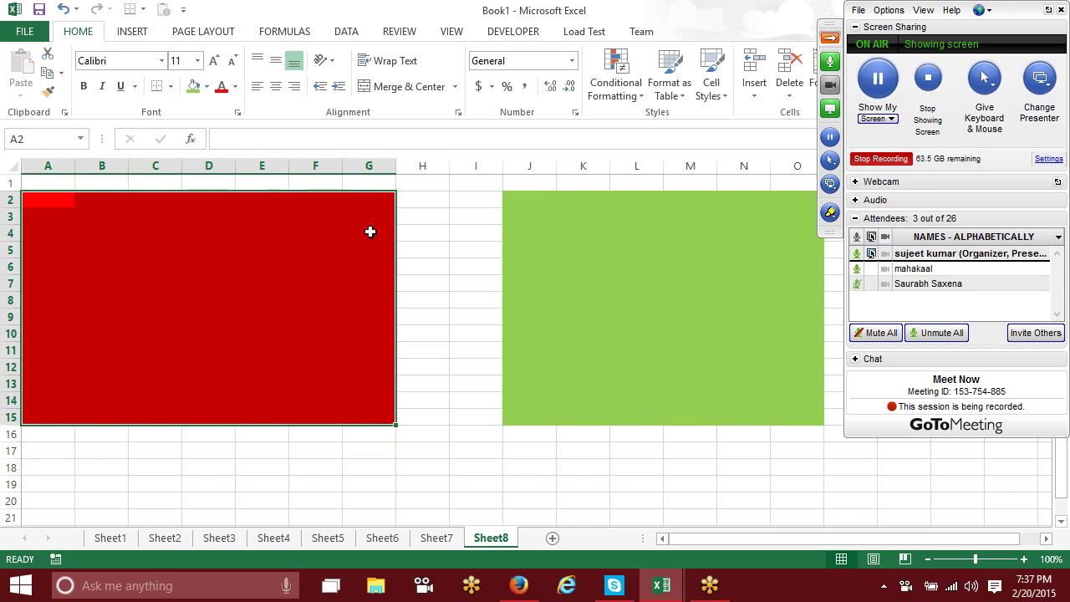
Step: Add editable Range1 for the red block A2:G15, setting and confirming its password
{"action": "left_click", "coordinate": [407, 31]}
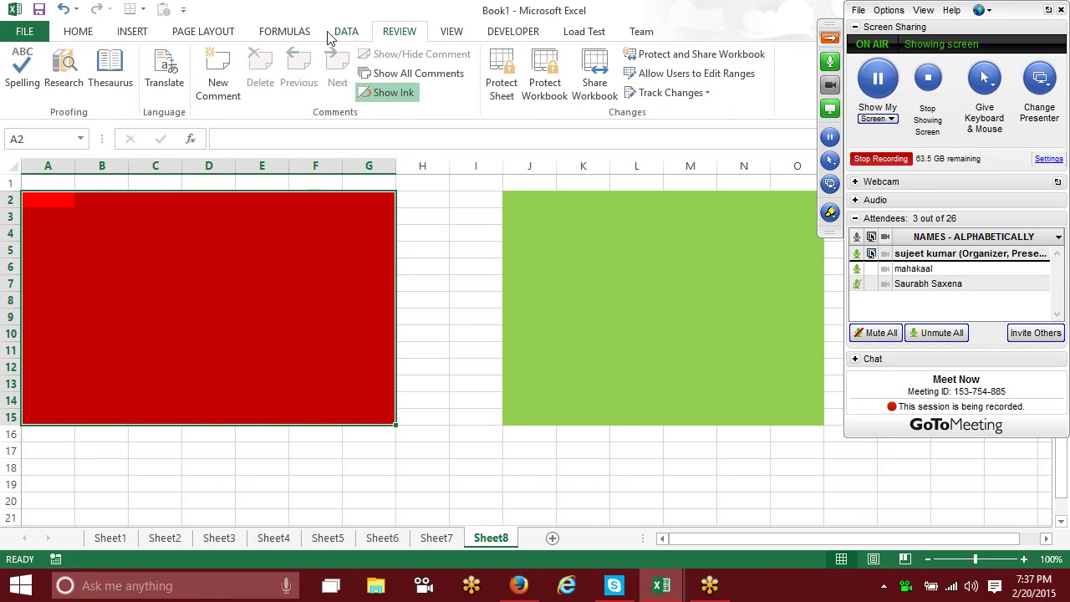
{"action": "left_click", "coordinate": [663, 74]}
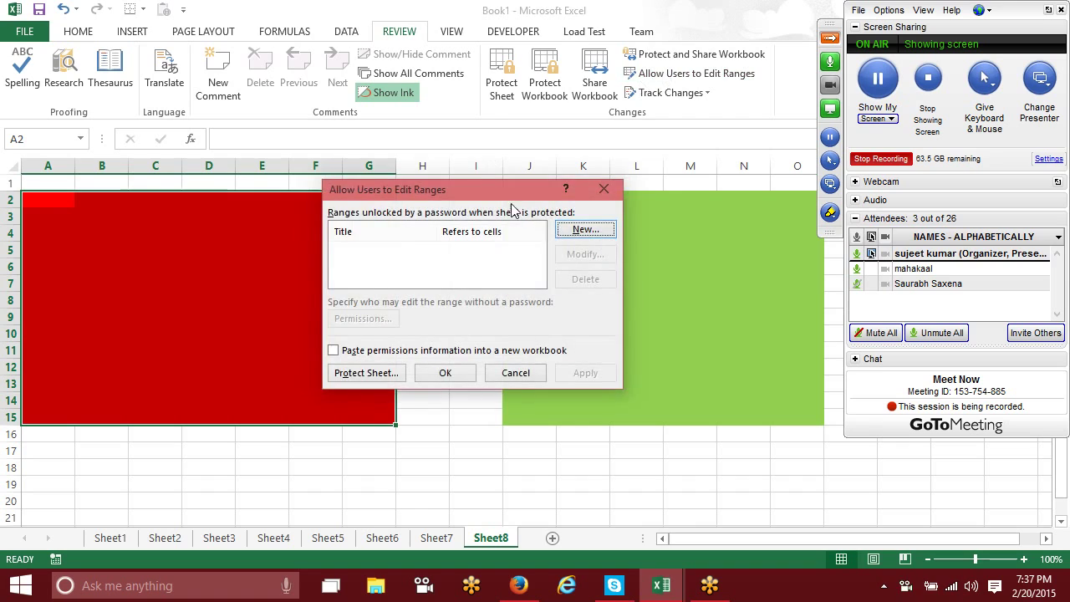
{"action": "left_click", "coordinate": [586, 230]}
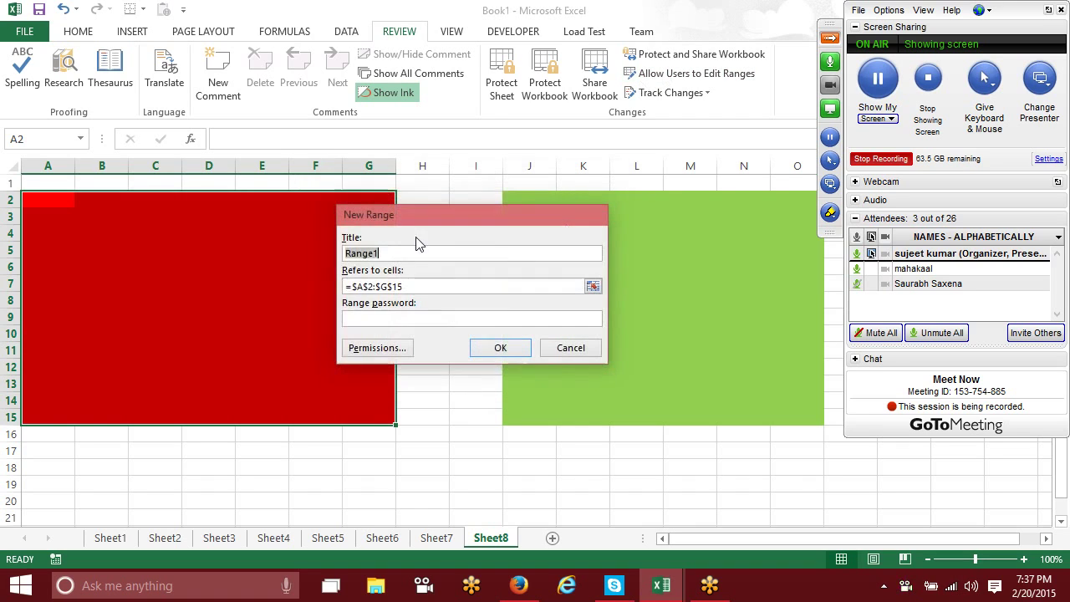
{"action": "left_click", "coordinate": [380, 325]}
{"action": "type", "text": "12"}
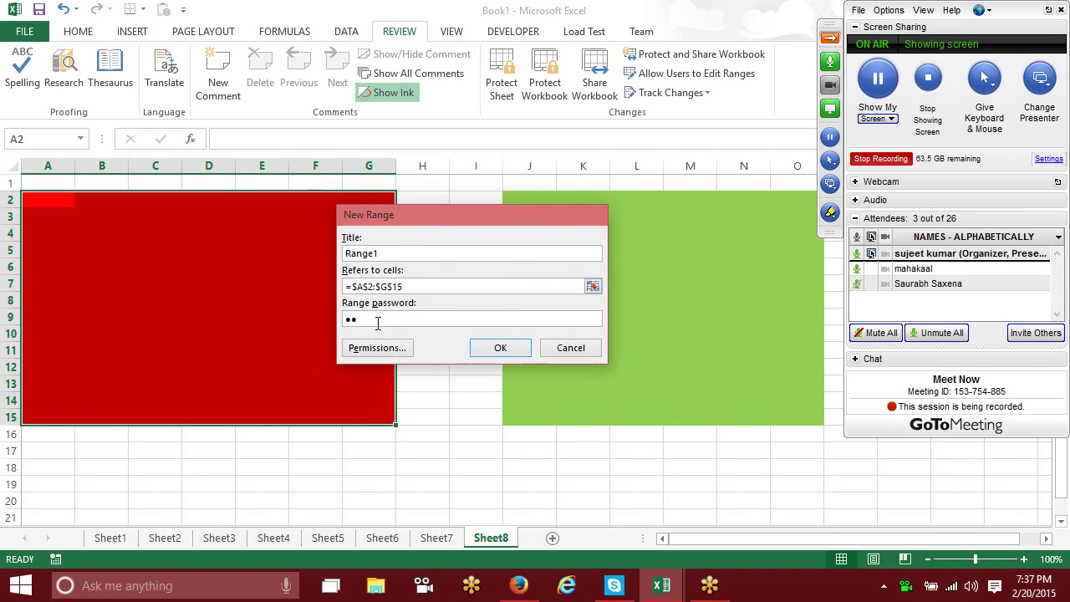
{"action": "left_click", "coordinate": [492, 348]}
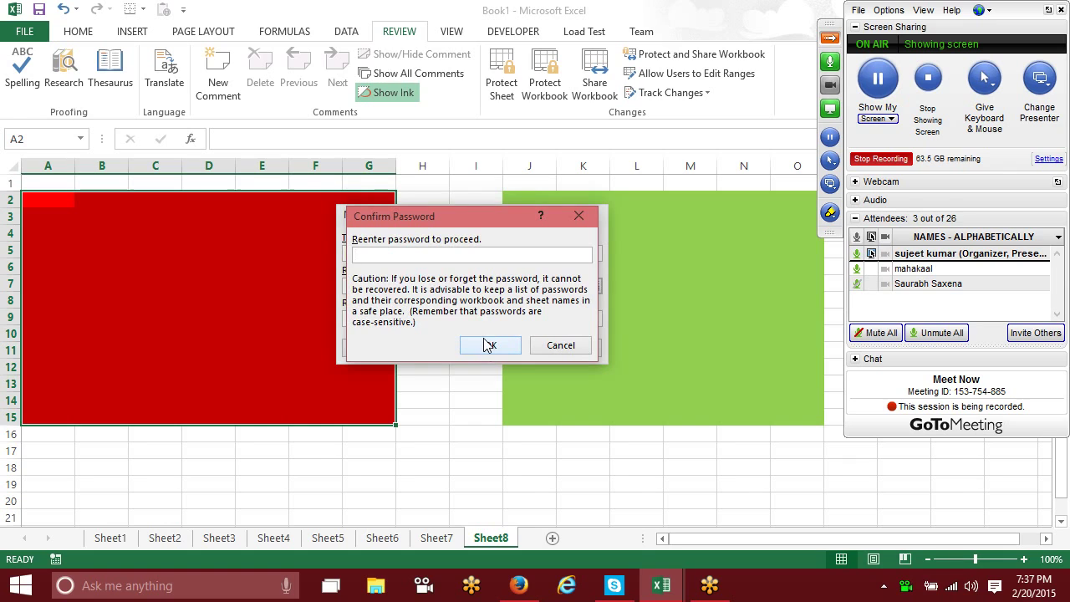
{"action": "type", "text": "12"}
{"action": "left_click", "coordinate": [489, 346]}
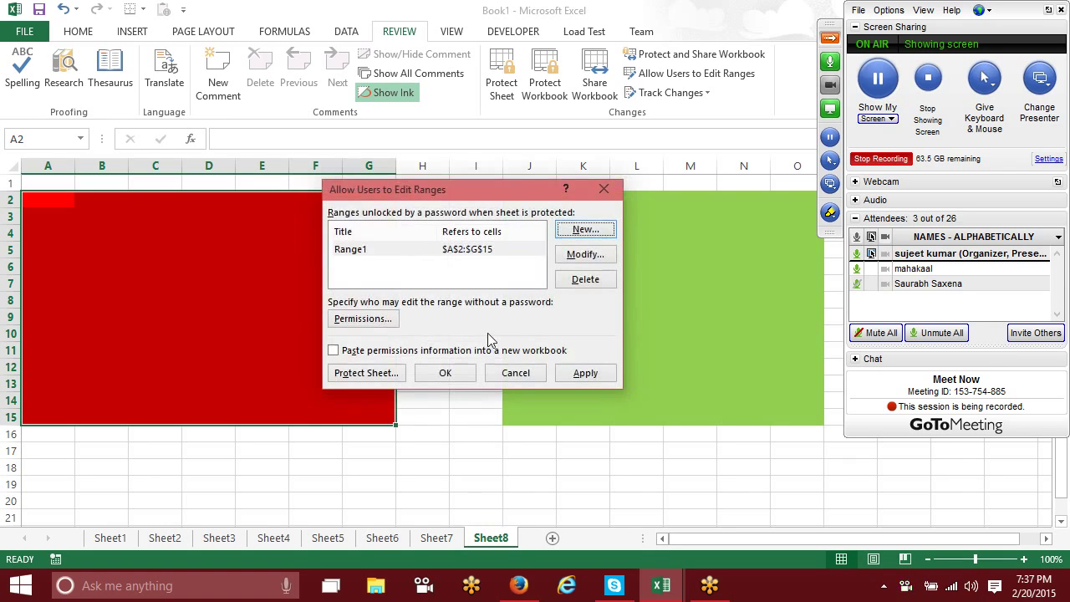
Step: Add Range2 for the green block J2:O15 with its own password, then apply
{"action": "left_click", "coordinate": [586, 231]}
{"action": "left_click_drag", "start_coordinate": [533, 204], "coordinate": [359, 206]}
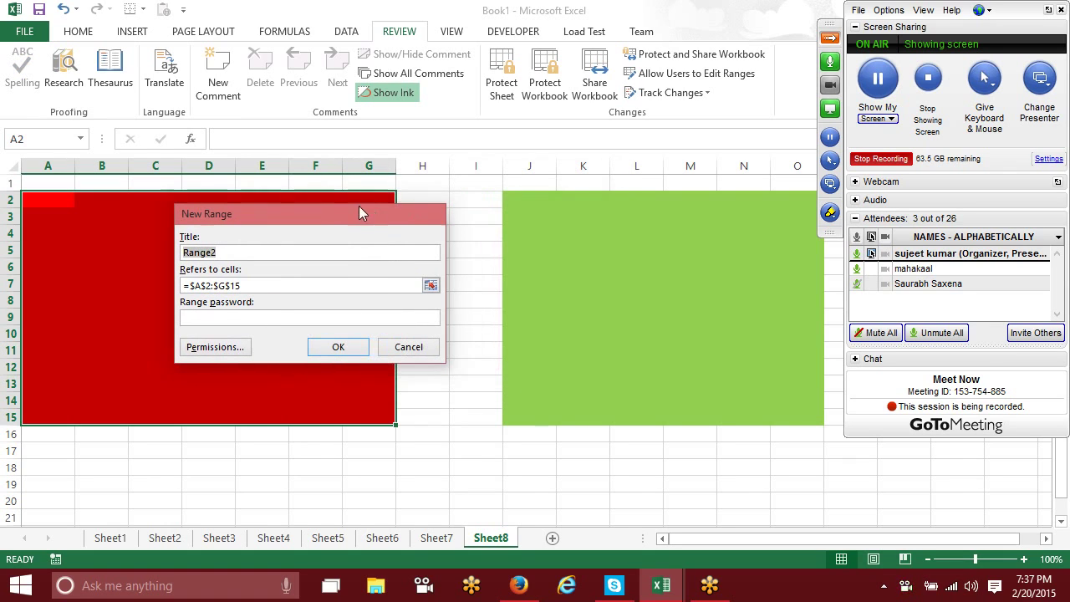
{"action": "left_click", "coordinate": [431, 285]}
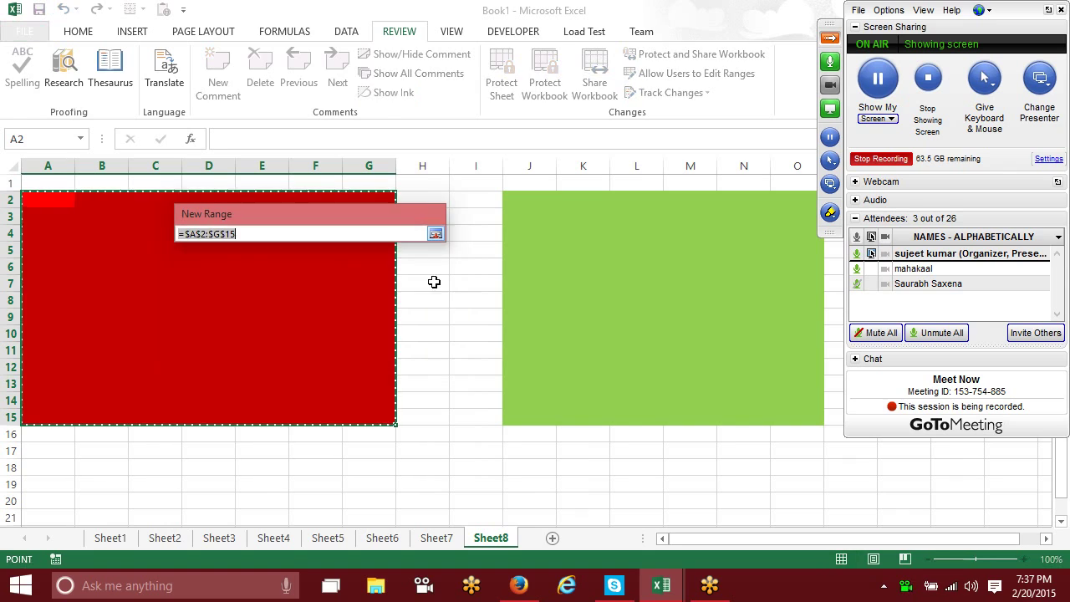
{"action": "left_click_drag", "start_coordinate": [519, 201], "coordinate": [791, 414]}
{"action": "left_click", "coordinate": [436, 234]}
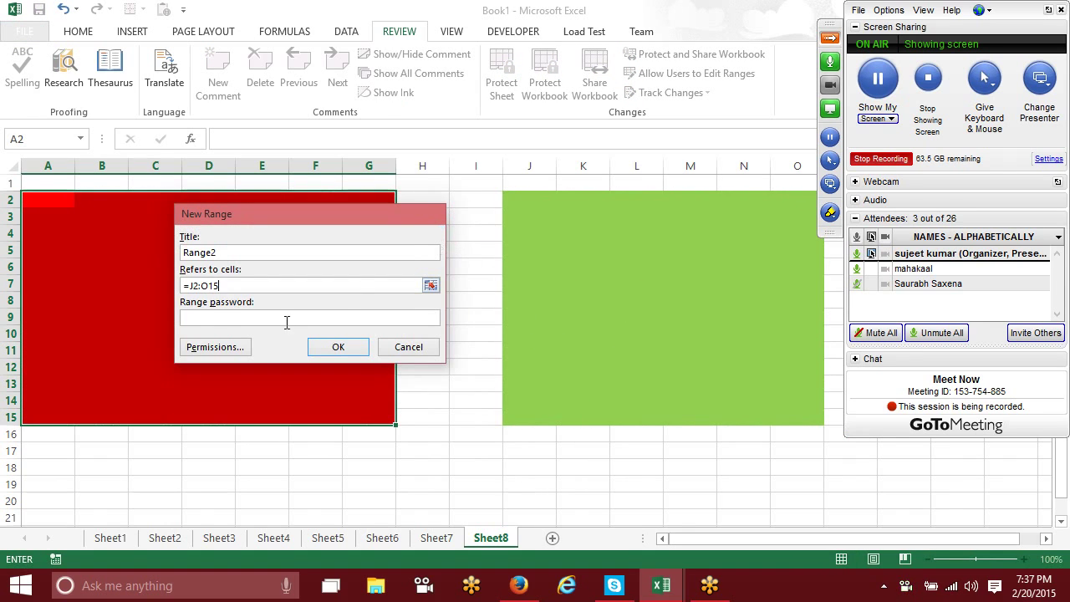
{"action": "type", "text": "1"}
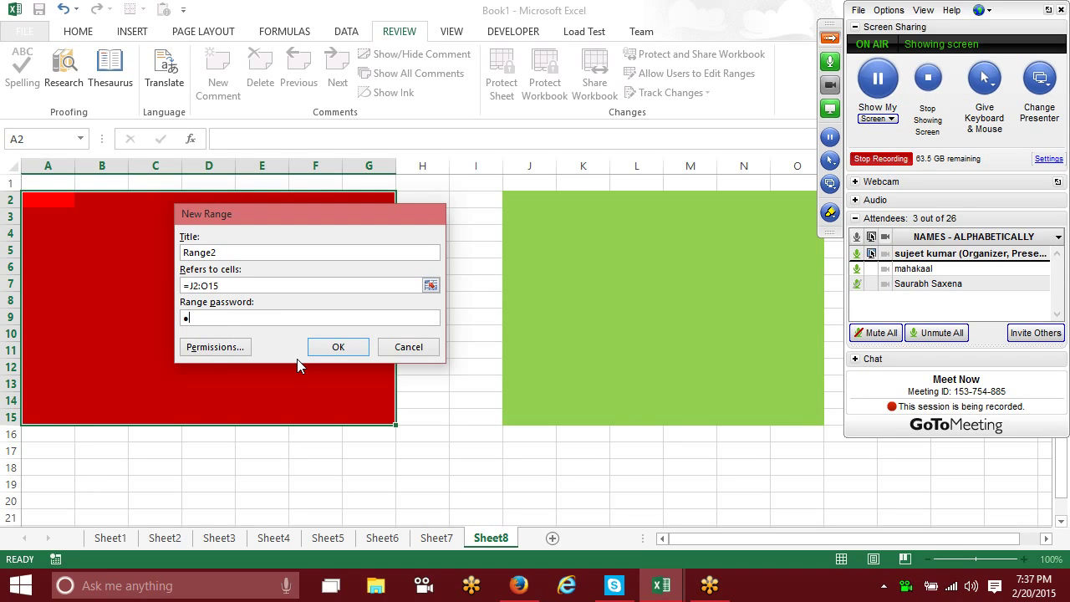
{"action": "left_click", "coordinate": [328, 358]}
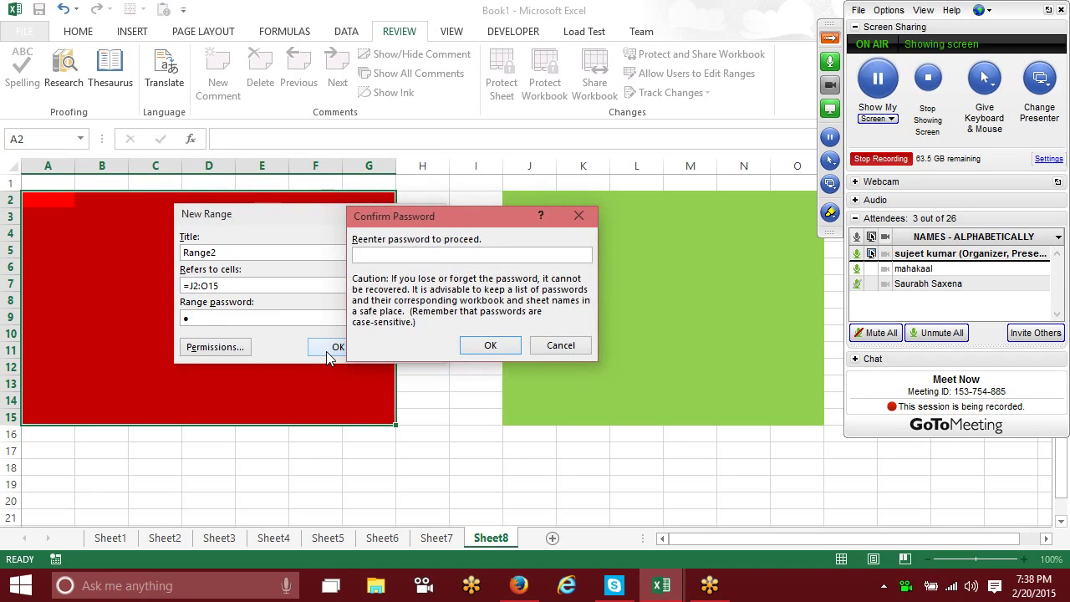
{"action": "type", "text": "1"}
{"action": "key", "text": "Return"}
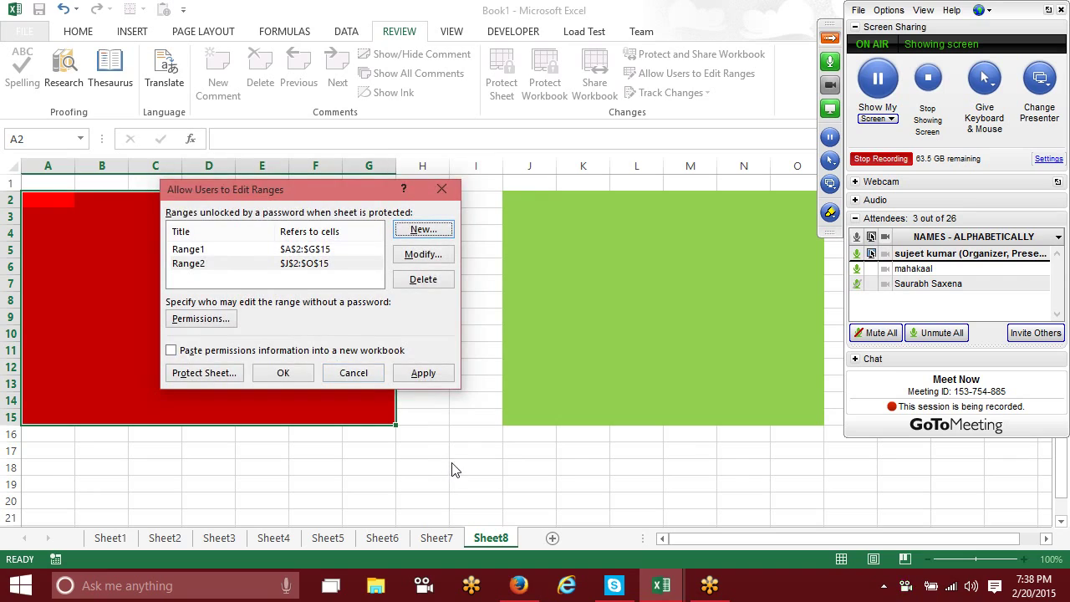
{"action": "left_click", "coordinate": [423, 374]}
{"action": "left_click", "coordinate": [289, 373]}
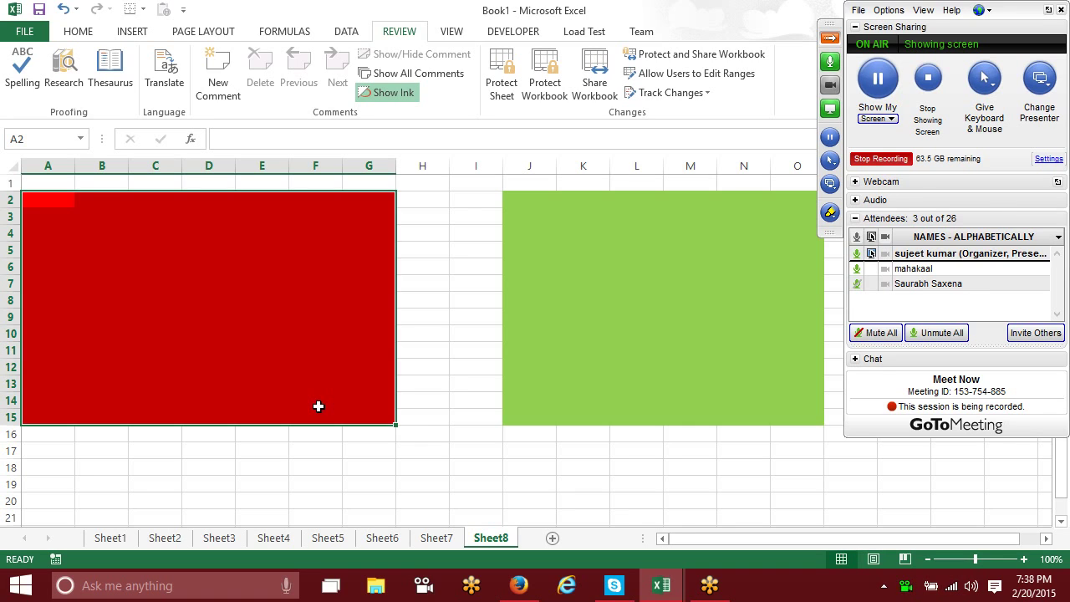
Step: Protect Sheet8 and confirm cell I8 outside the ranges cannot be edited
{"action": "left_click", "coordinate": [368, 500]}
{"action": "right_click", "coordinate": [504, 541]}
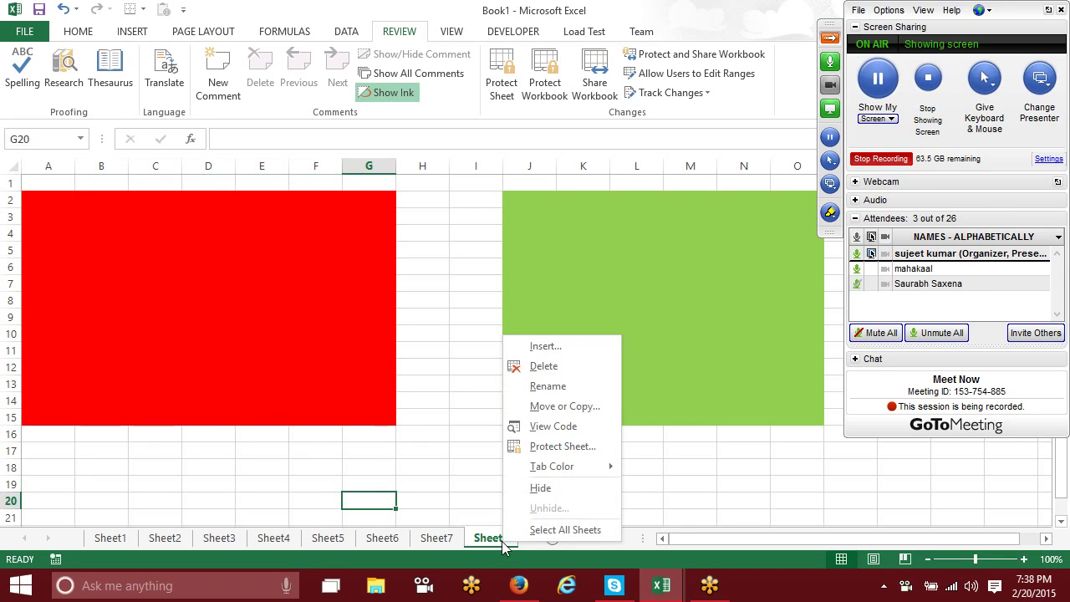
{"action": "left_click", "coordinate": [556, 446]}
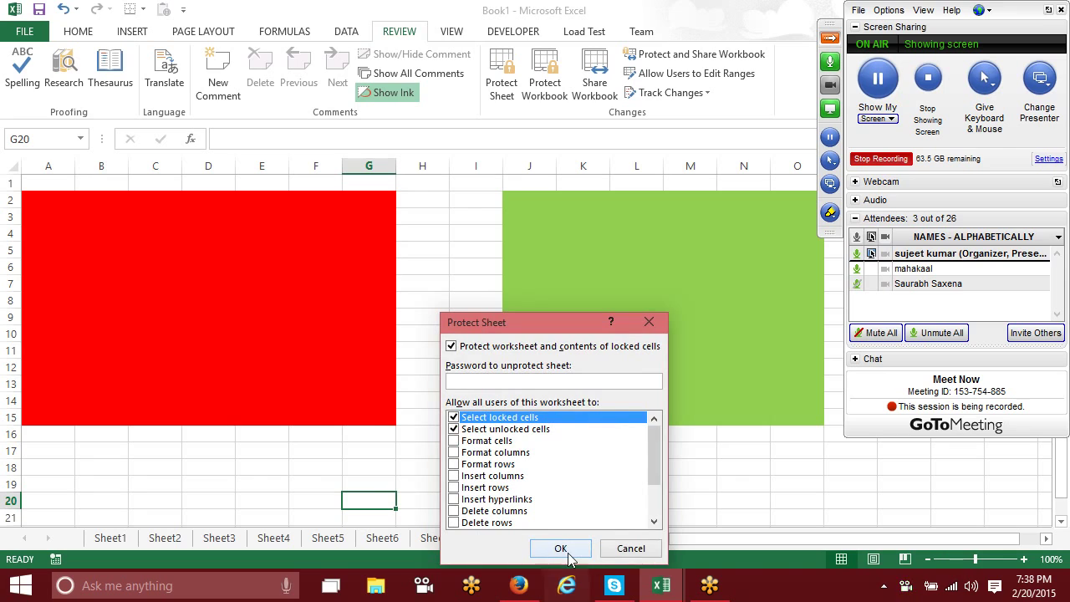
{"action": "left_click", "coordinate": [564, 552]}
{"action": "left_click", "coordinate": [477, 303]}
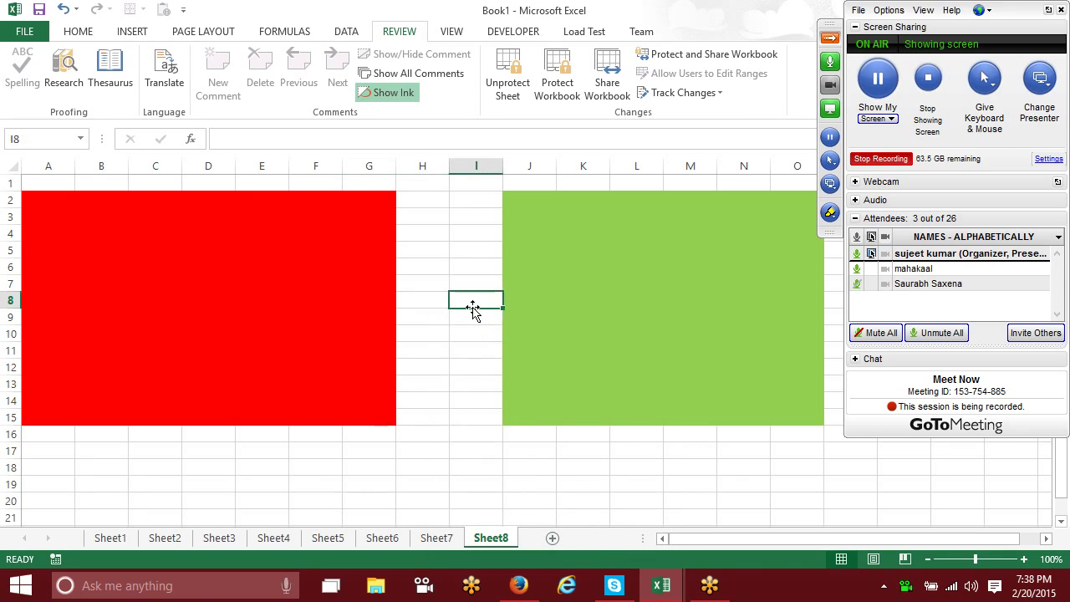
{"action": "double_click", "coordinate": [476, 302]}
{"action": "left_click", "coordinate": [536, 340]}
Step: Unlock the red range with its password and enter asd in E7 and E4
{"action": "left_click", "coordinate": [310, 296]}
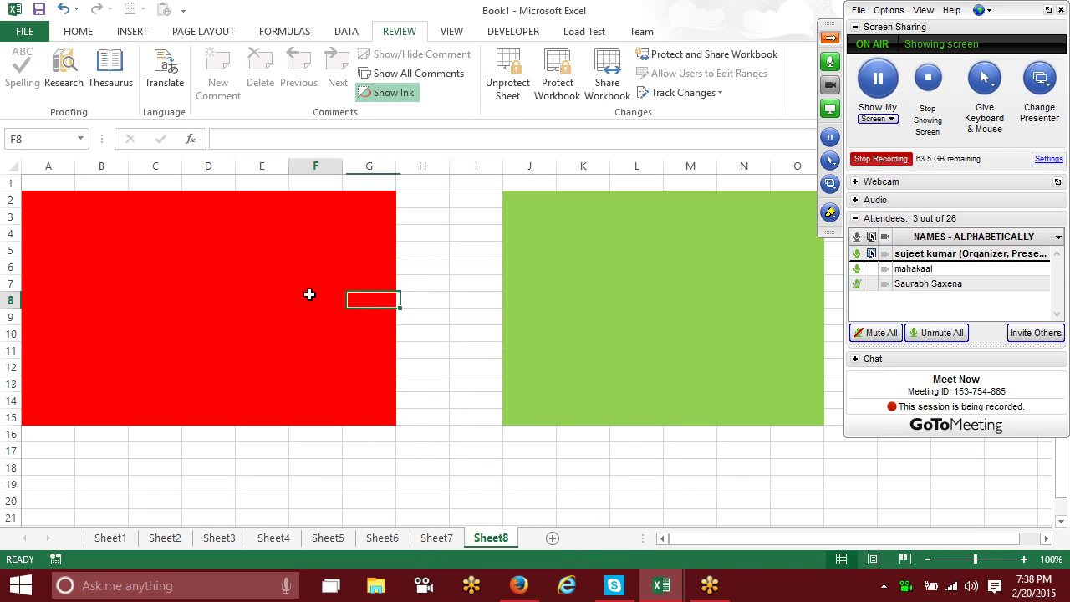
{"action": "double_click", "coordinate": [310, 299]}
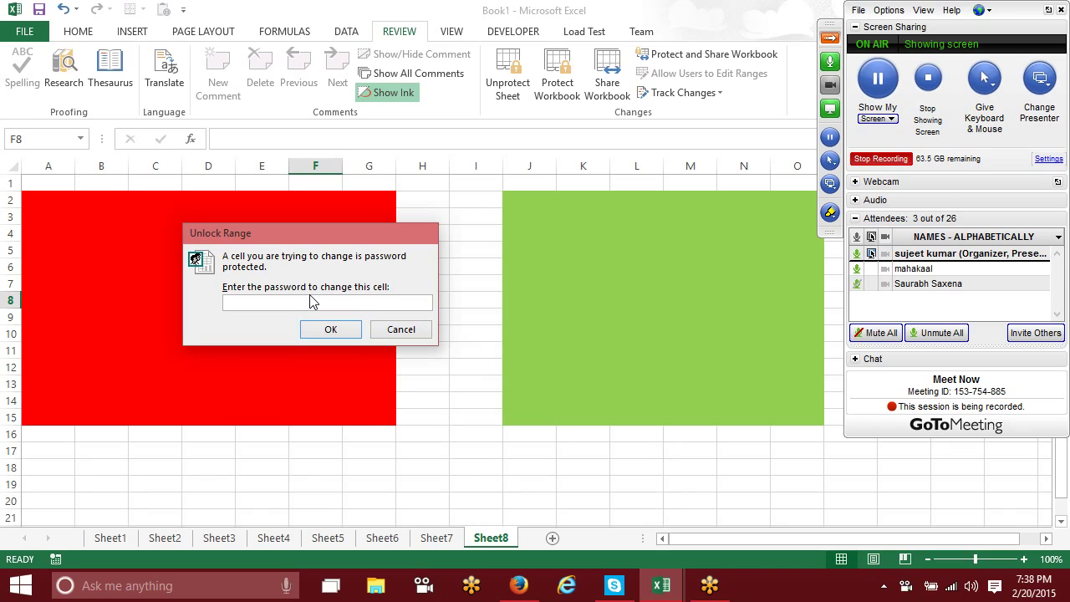
{"action": "type", "text": "12"}
{"action": "key", "text": "Return"}
{"action": "left_click", "coordinate": [282, 283]}
{"action": "type", "text": "a"}
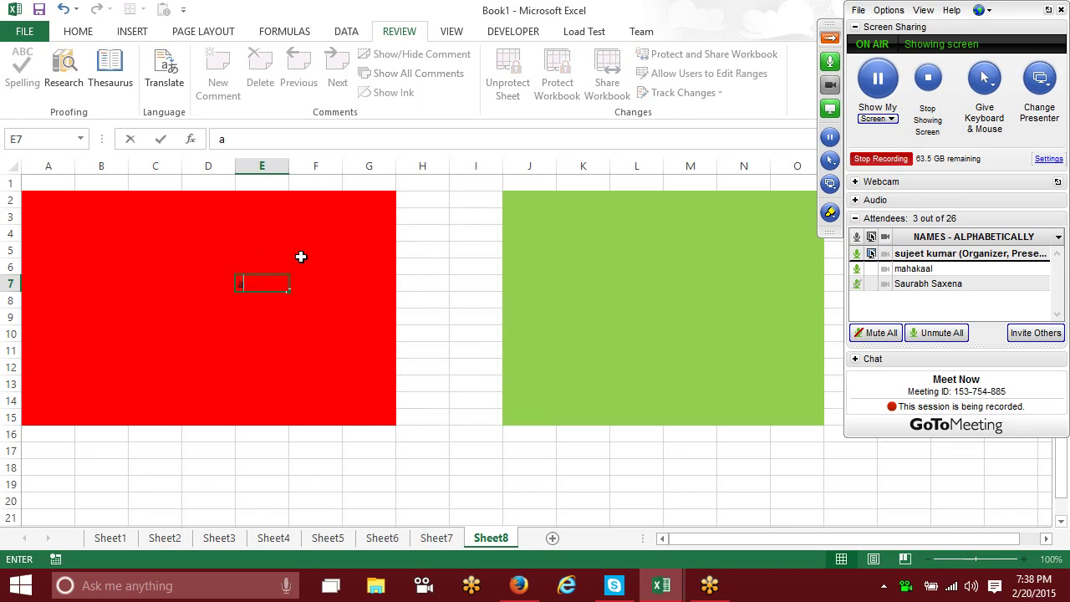
{"action": "type", "text": "sd"}
{"action": "left_click", "coordinate": [280, 239]}
{"action": "type", "text": "asd"}
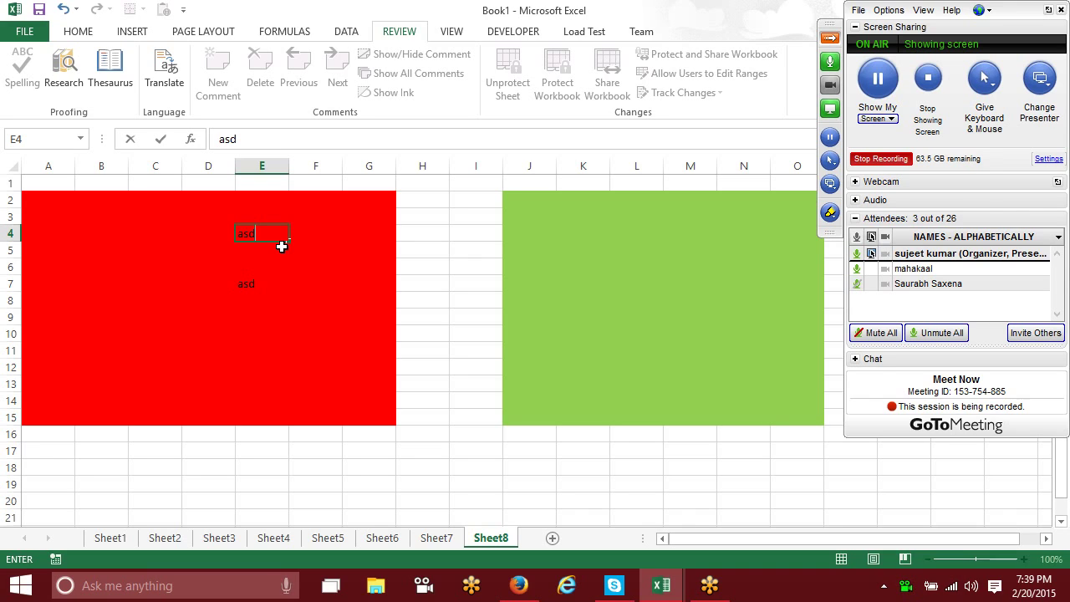
Step: Try editing green cell J5 and cancel its password prompt, leaving it locked
{"action": "left_click", "coordinate": [532, 251]}
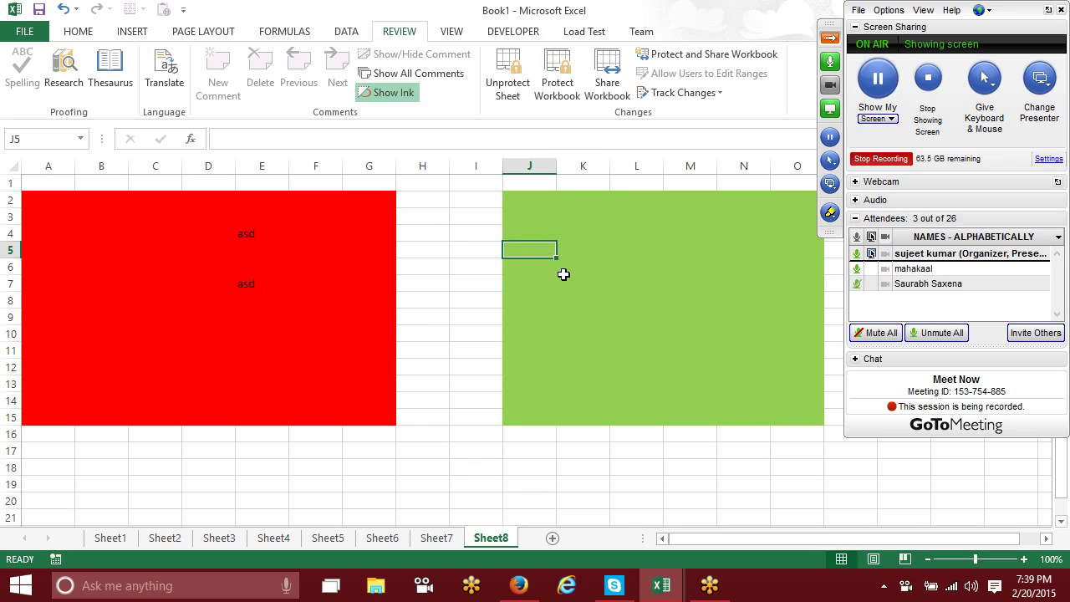
{"action": "key", "text": "a"}
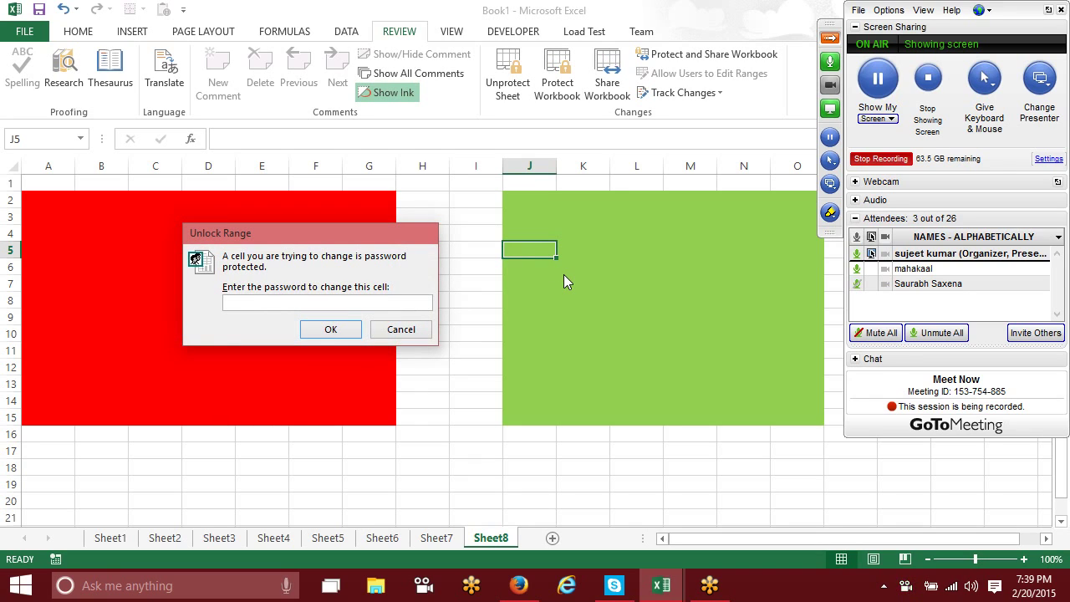
{"action": "key", "text": "Escape"}
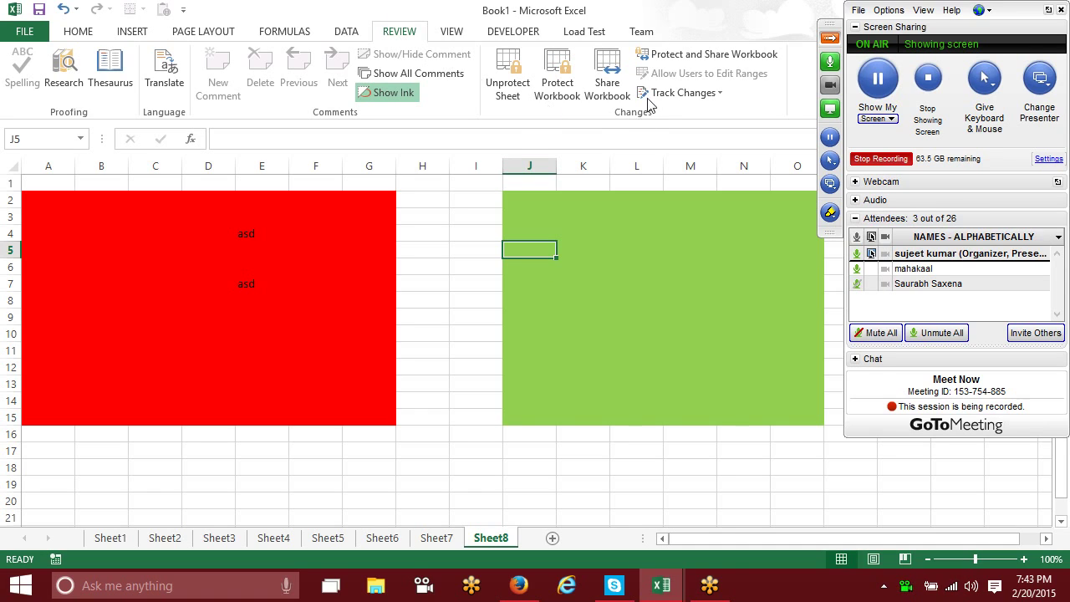
Step: Review the Protect Shared Workbook options and close them without applying a password
{"action": "left_click", "coordinate": [668, 60]}
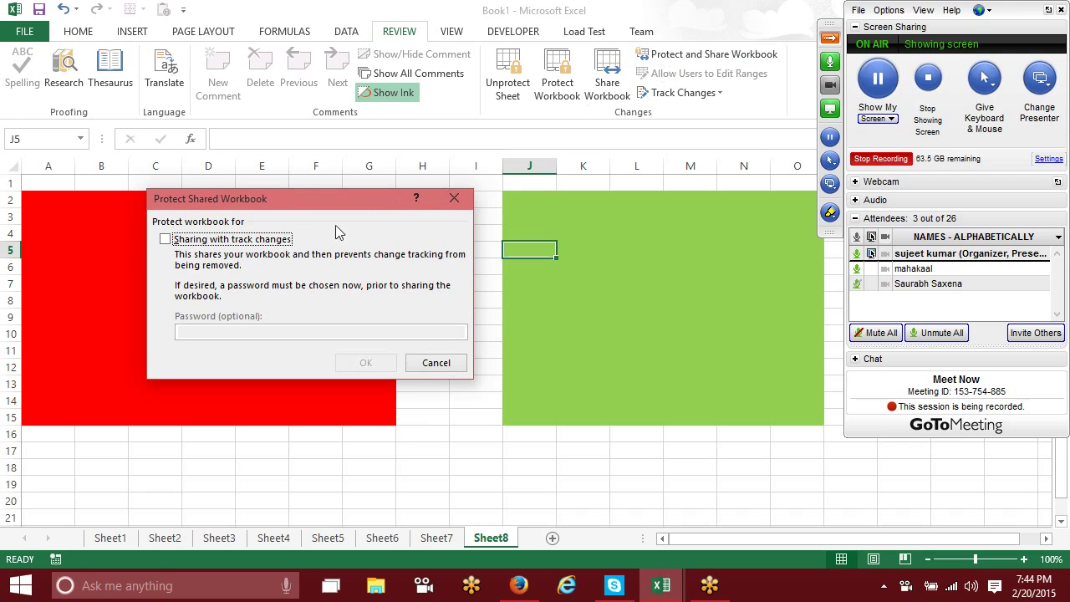
{"action": "left_click", "coordinate": [251, 242]}
{"action": "left_click", "coordinate": [310, 329]}
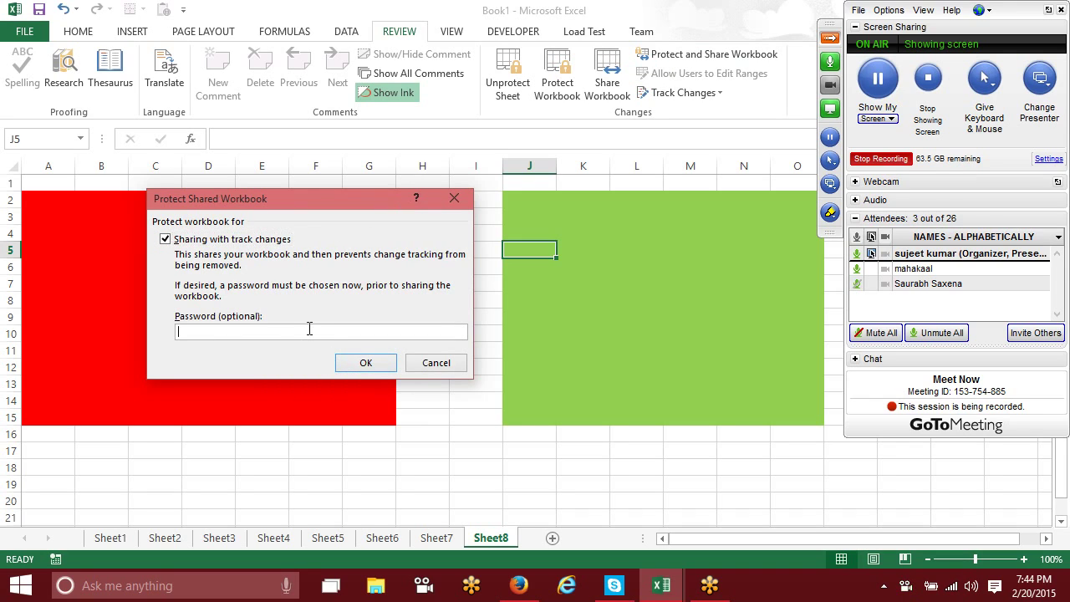
{"action": "left_click", "coordinate": [459, 368]}
Step: Review the Share Workbook multi-user editing and advanced options, then close without changes
{"action": "left_click", "coordinate": [604, 87]}
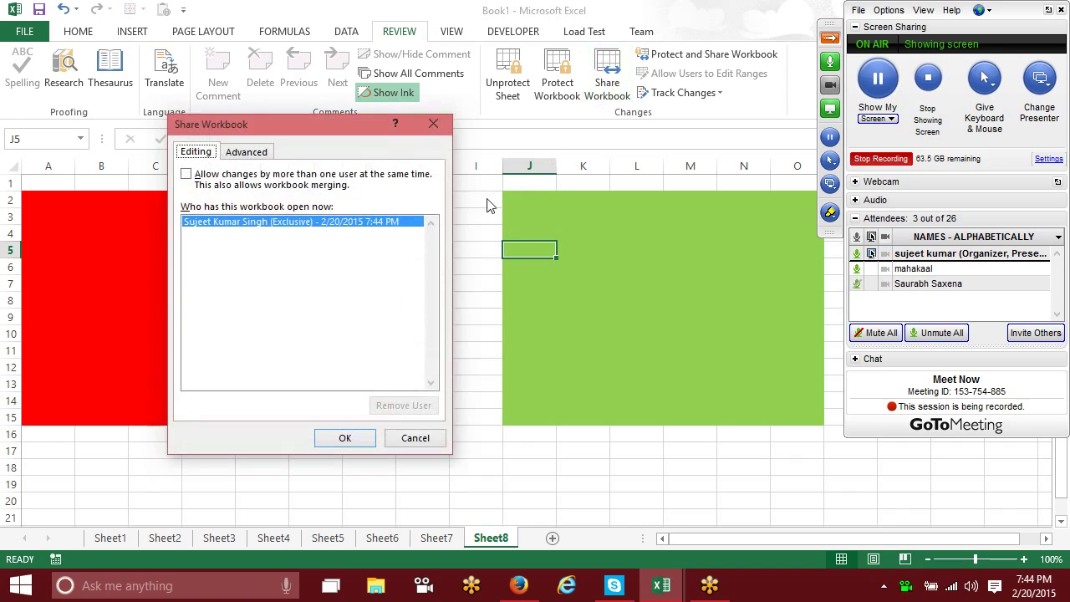
{"action": "left_click", "coordinate": [187, 174]}
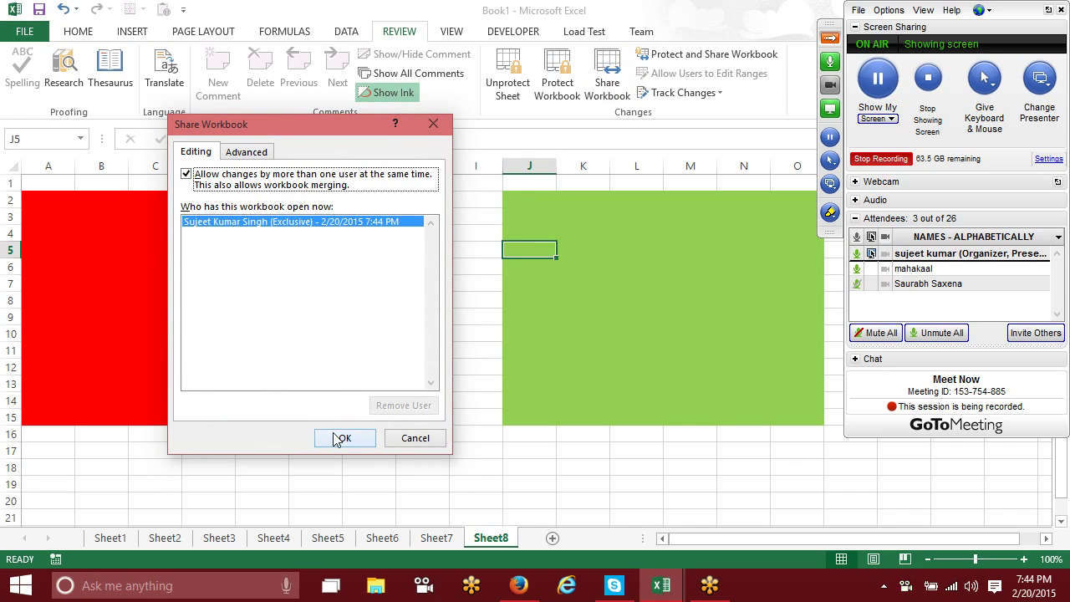
{"action": "left_click", "coordinate": [238, 156]}
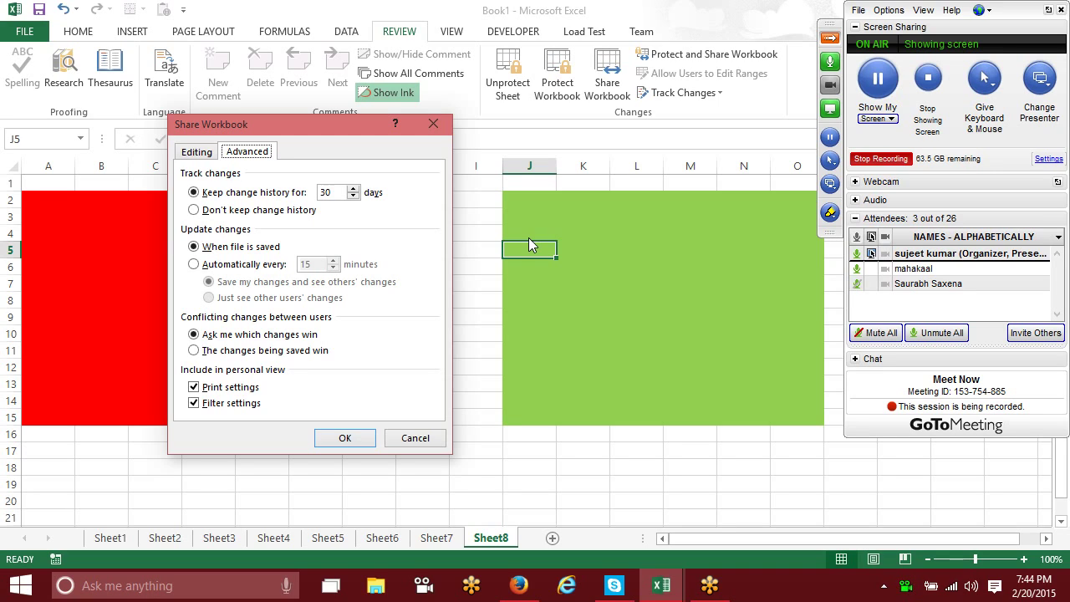
{"action": "left_click", "coordinate": [195, 152]}
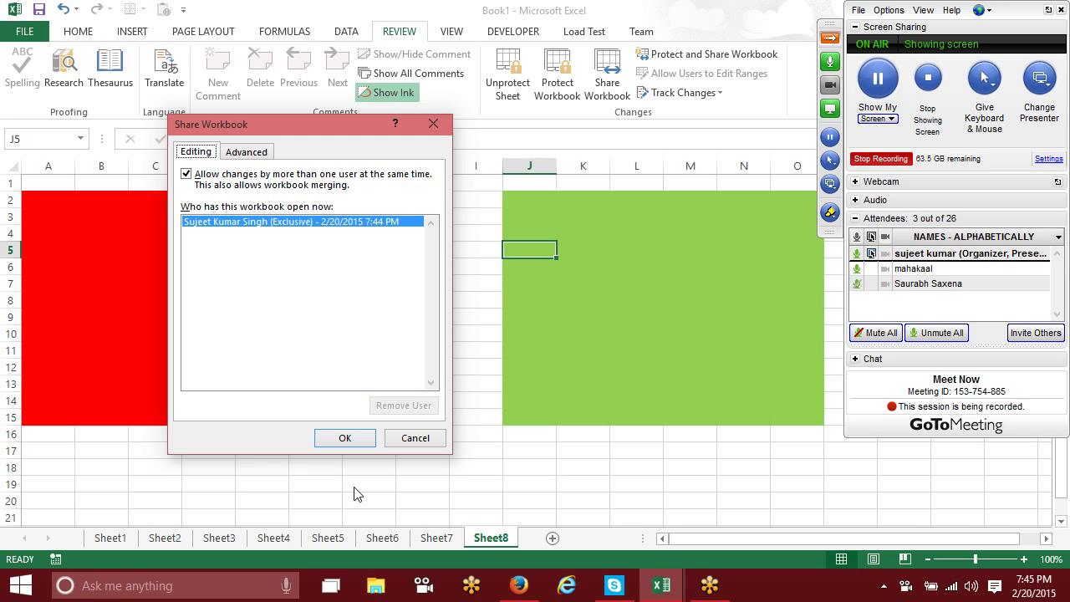
{"action": "left_click", "coordinate": [412, 439]}
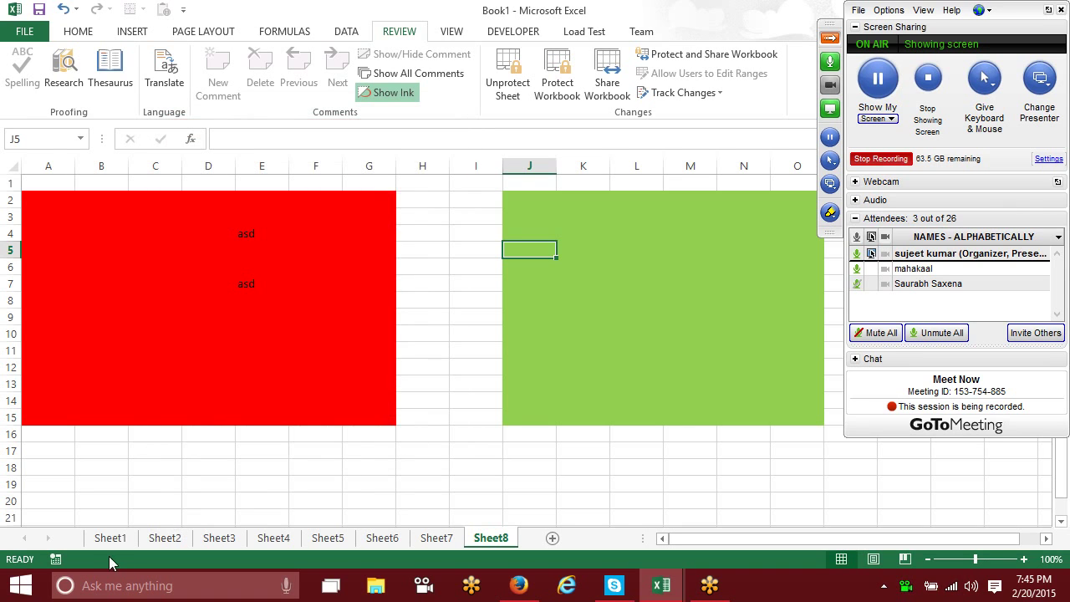
Step: Return to Sheet1's numeric data and collapse the GoToMeeting control panel
{"action": "left_click", "coordinate": [110, 540]}
{"action": "scroll", "coordinate": [107, 275], "scroll_direction": "up", "scroll_amount": 2}
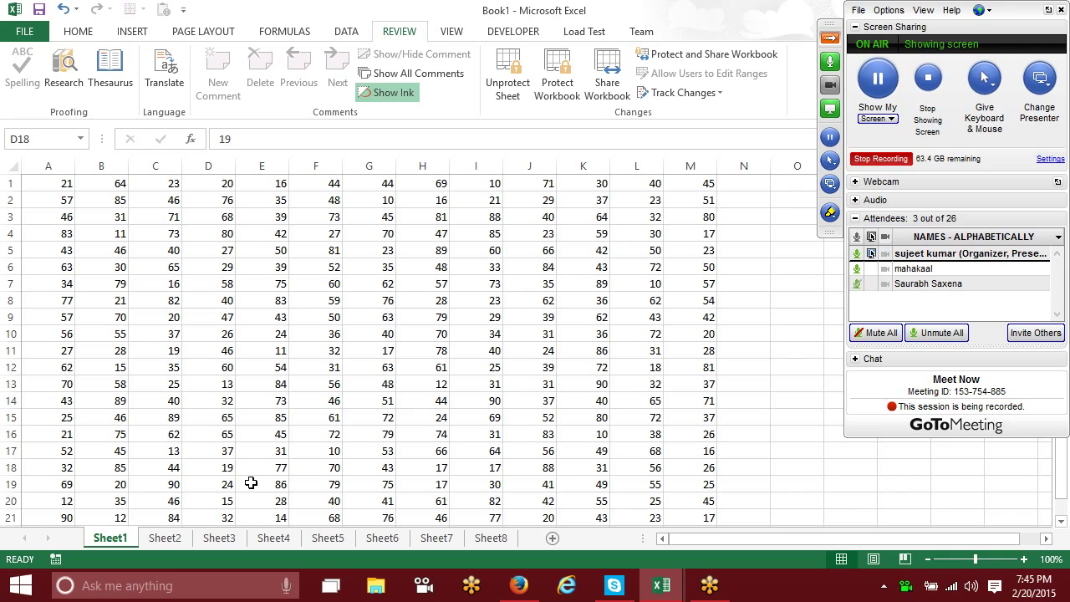
{"action": "scroll", "coordinate": [143, 449], "scroll_direction": "down", "scroll_amount": 4}
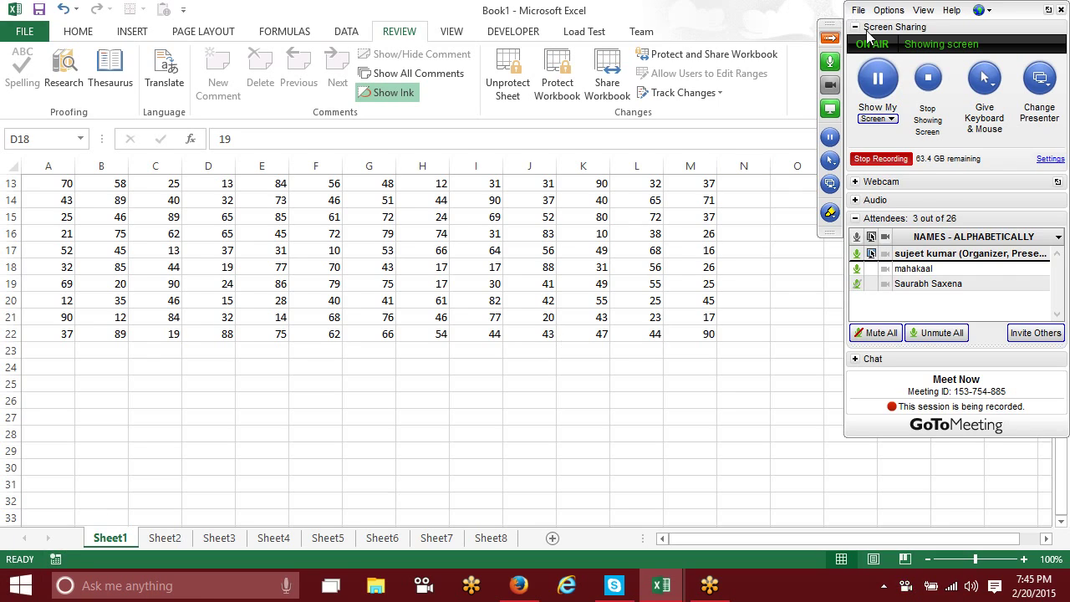
{"action": "left_click", "coordinate": [835, 38]}
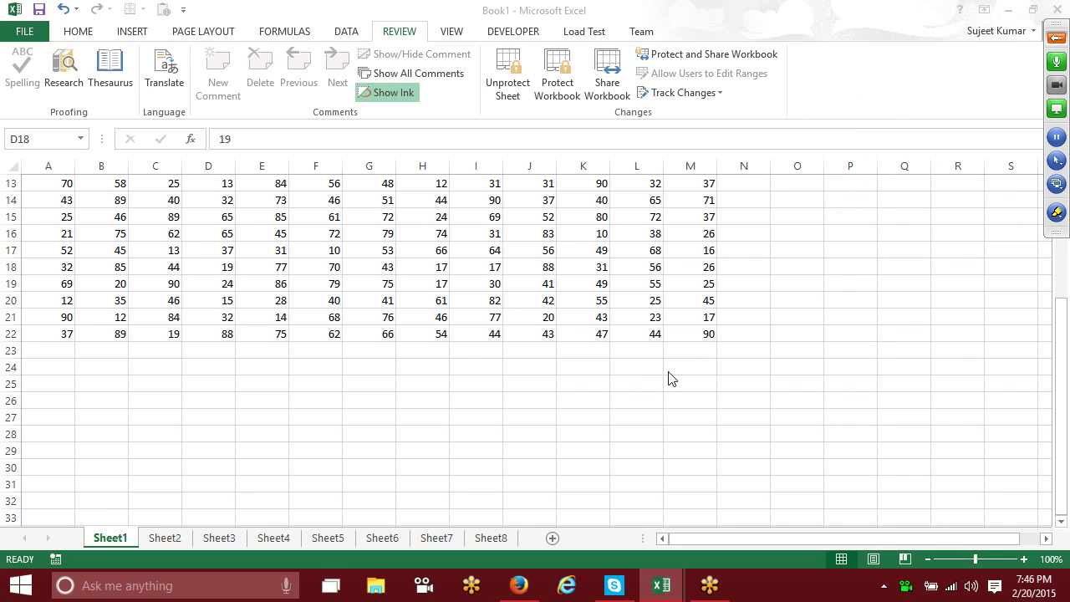
{"action": "left_click", "coordinate": [31, 35]}
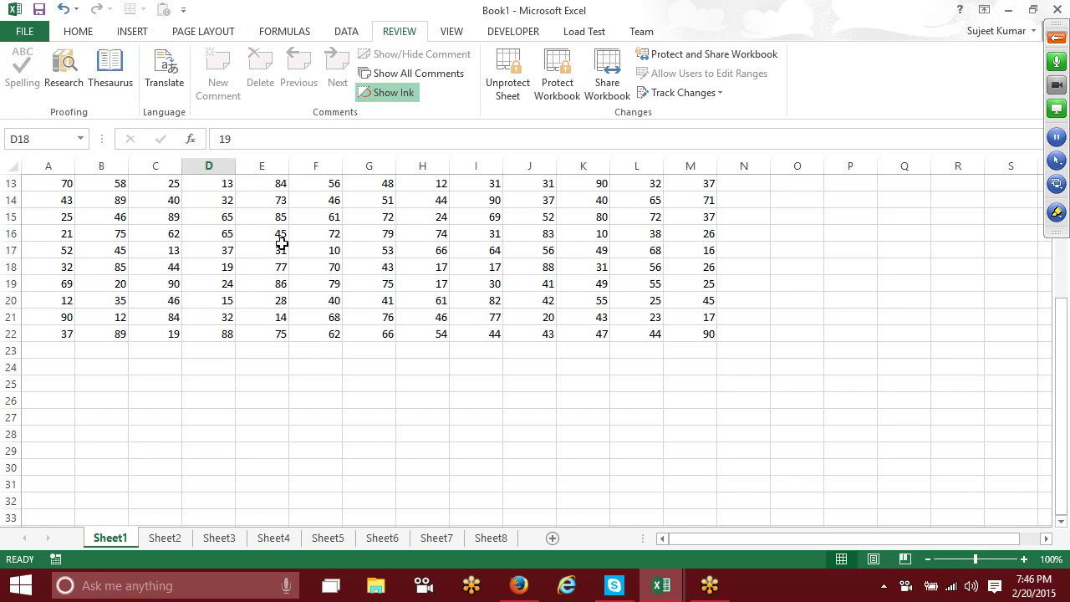
{"action": "left_click", "coordinate": [24, 31]}
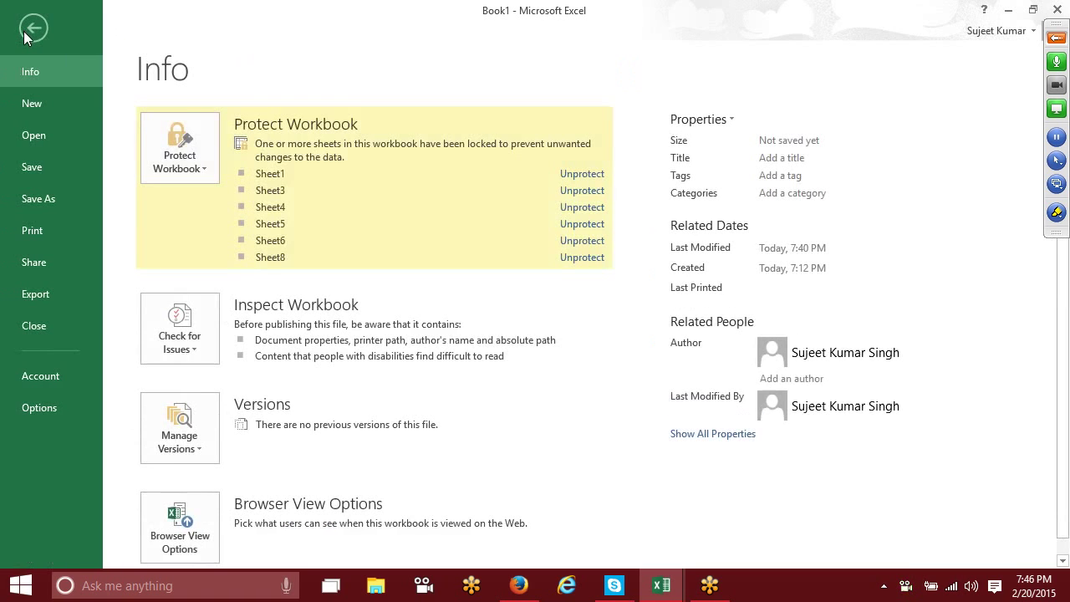
{"action": "left_click", "coordinate": [71, 198]}
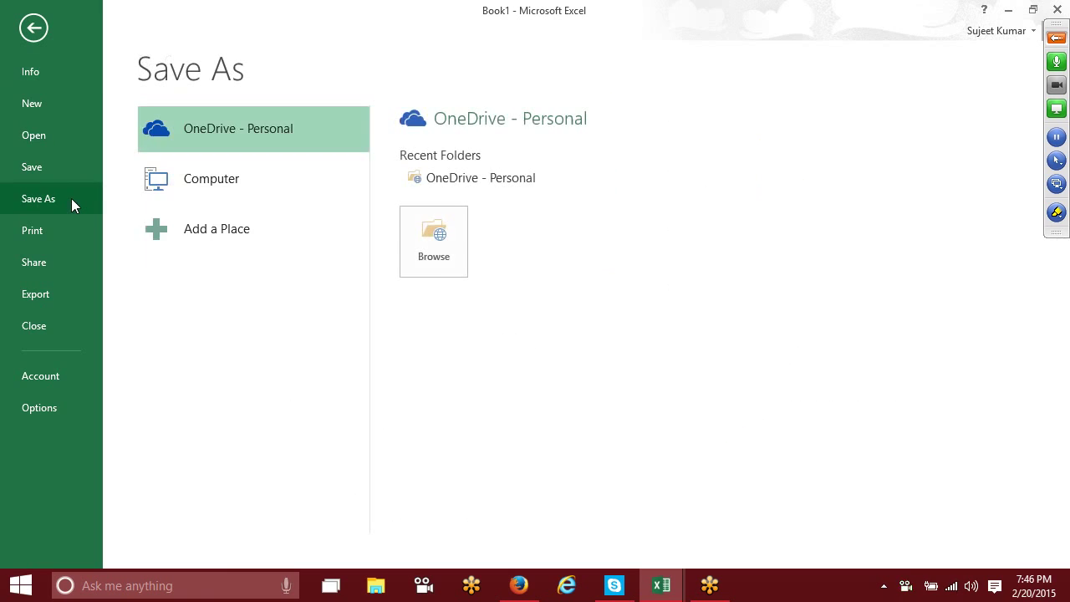
{"action": "left_click", "coordinate": [276, 180]}
{"action": "left_click", "coordinate": [497, 181]}
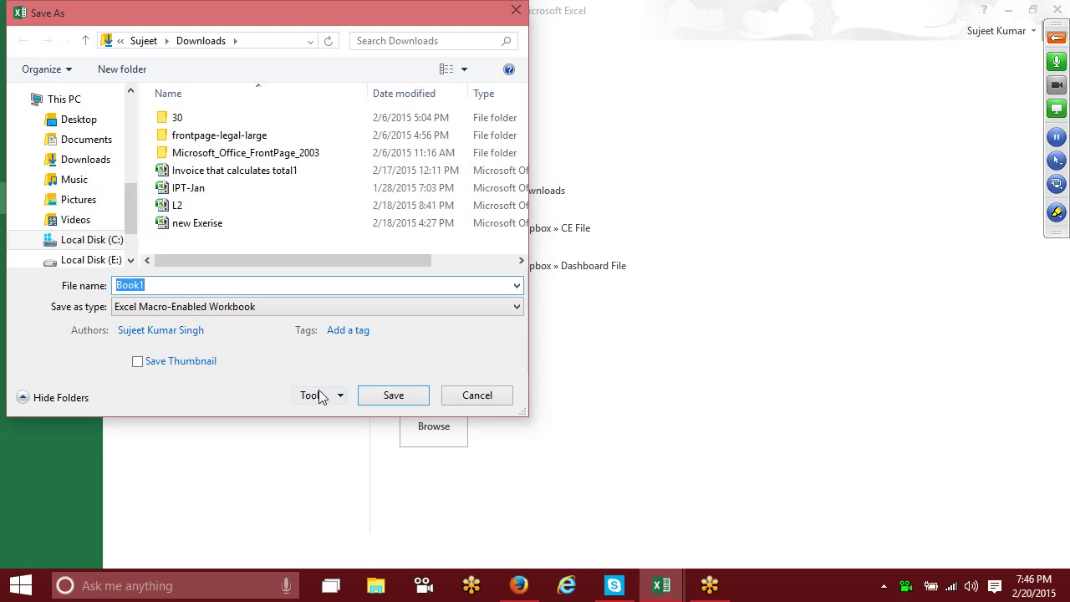
{"action": "left_click", "coordinate": [318, 397]}
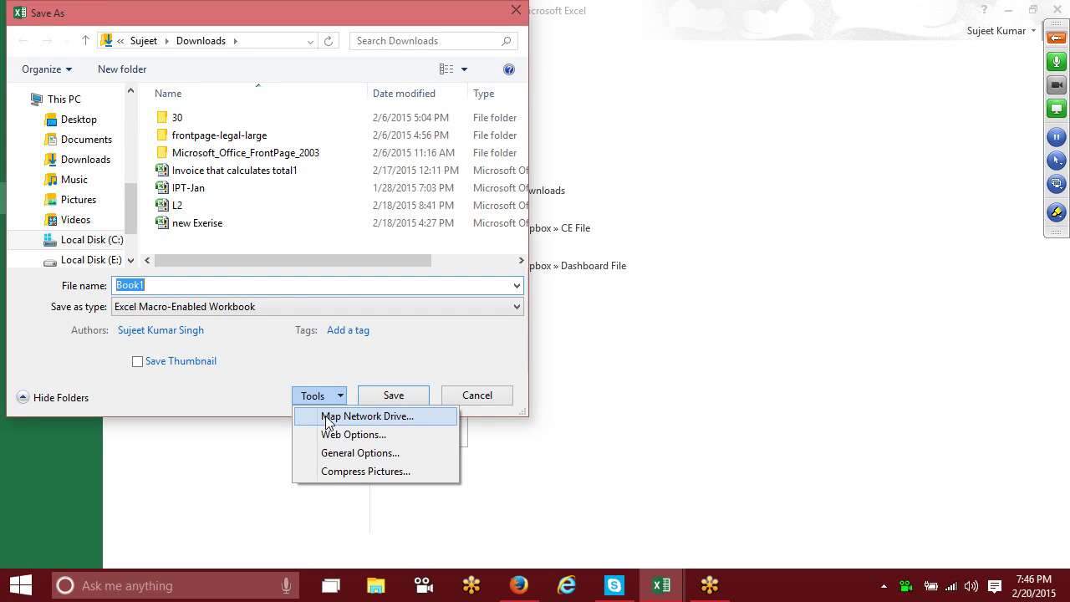
{"action": "left_click", "coordinate": [346, 453]}
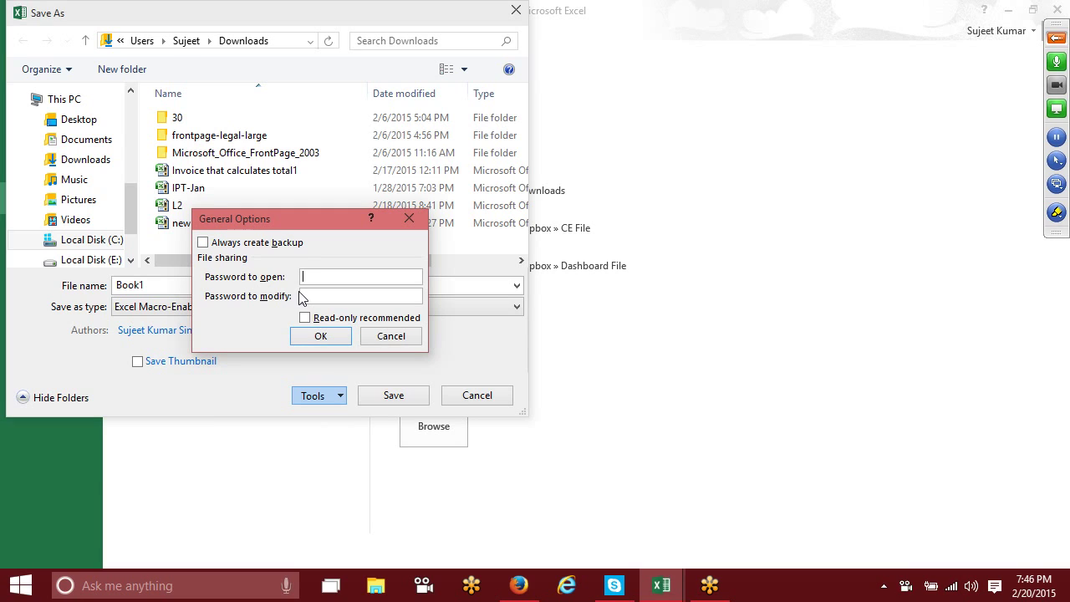
{"action": "left_click", "coordinate": [389, 337]}
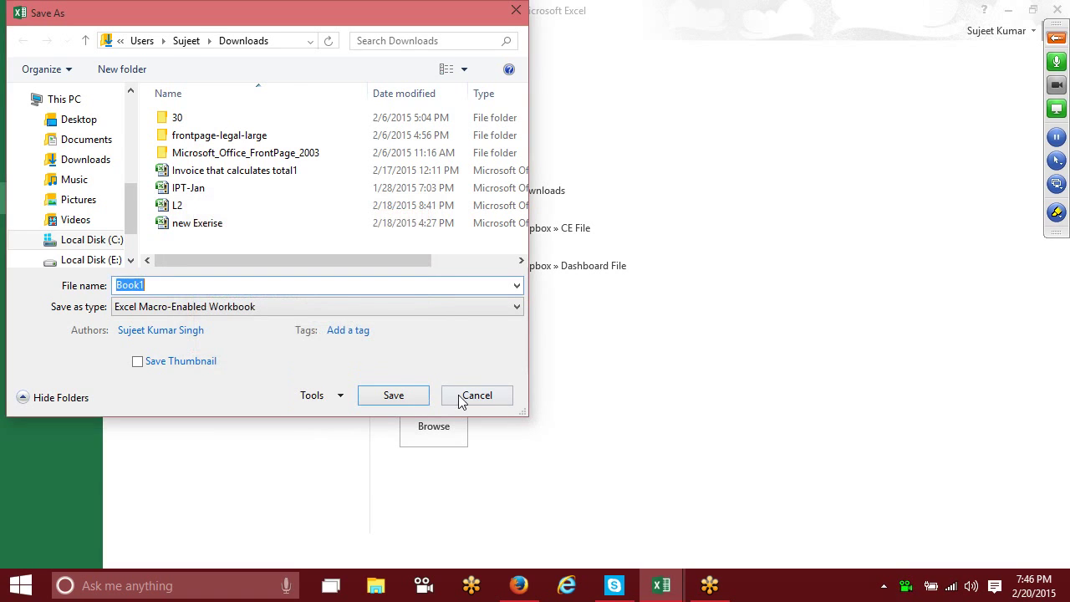
{"action": "left_click", "coordinate": [469, 402]}
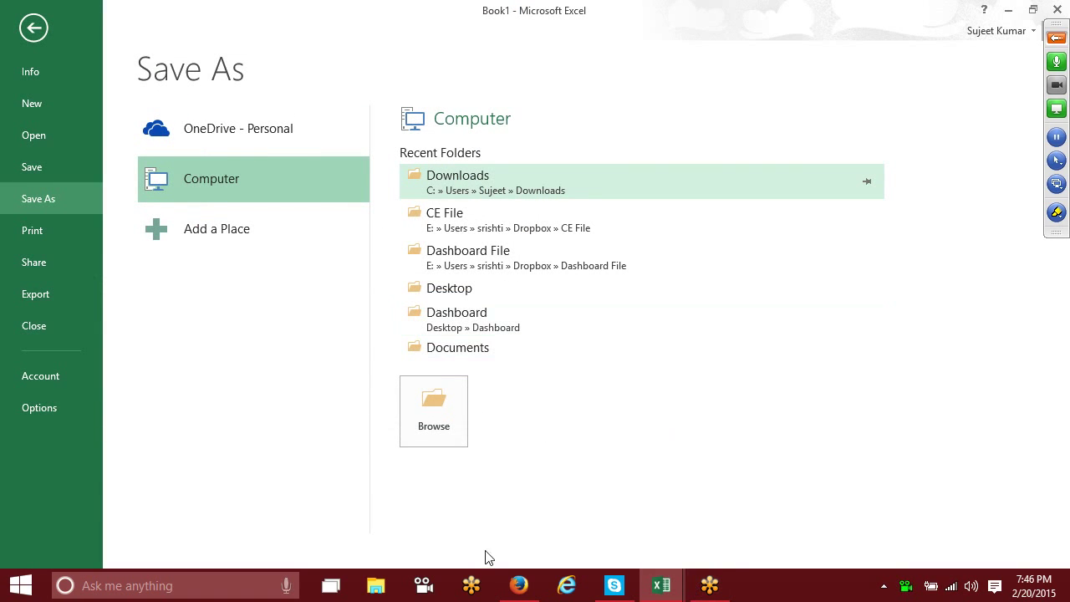
{"action": "left_click", "coordinate": [36, 28]}
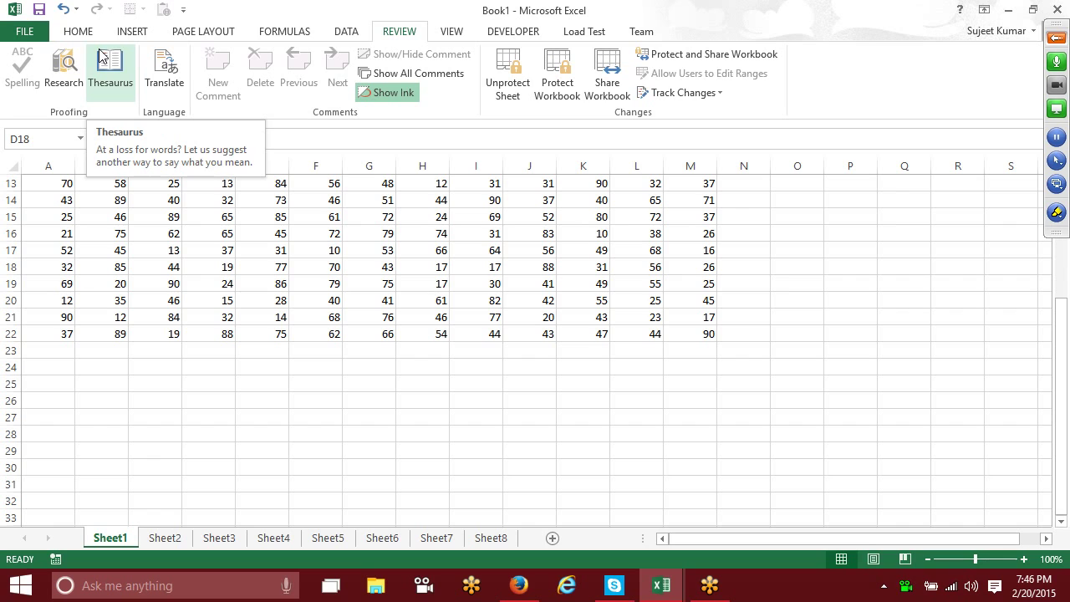
Step: Bring up Protect Workbook > Encrypt with Password, then launch Excel 2007 from the Start menu
{"action": "left_click", "coordinate": [14, 34]}
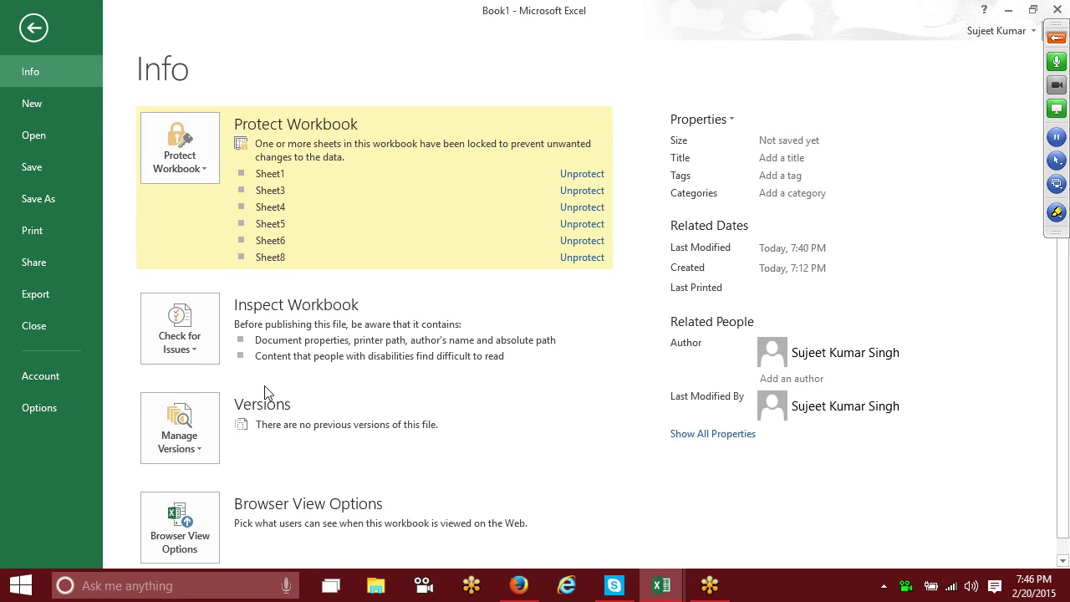
{"action": "scroll", "coordinate": [266, 393], "scroll_direction": "down", "scroll_amount": 1}
{"action": "left_click", "coordinate": [202, 146]}
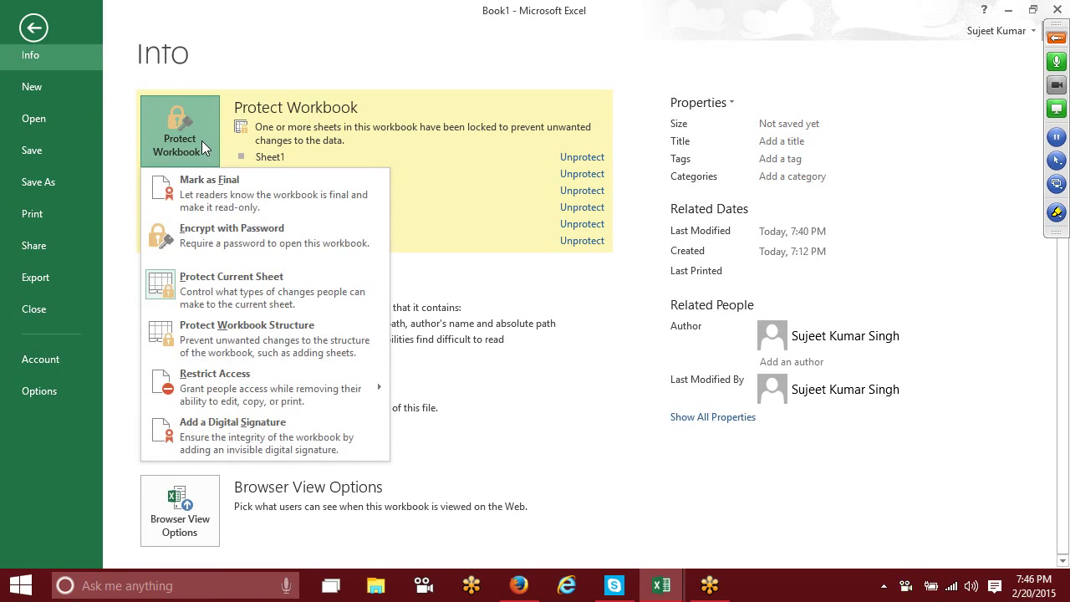
{"action": "left_click", "coordinate": [241, 244]}
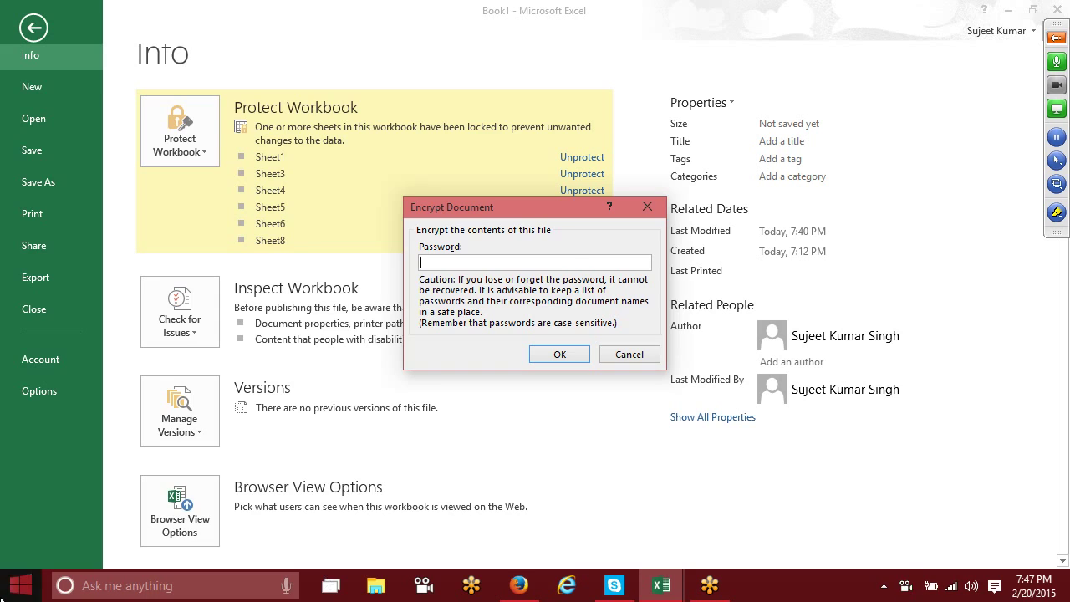
{"action": "left_click", "coordinate": [19, 586]}
{"action": "left_click", "coordinate": [31, 345]}
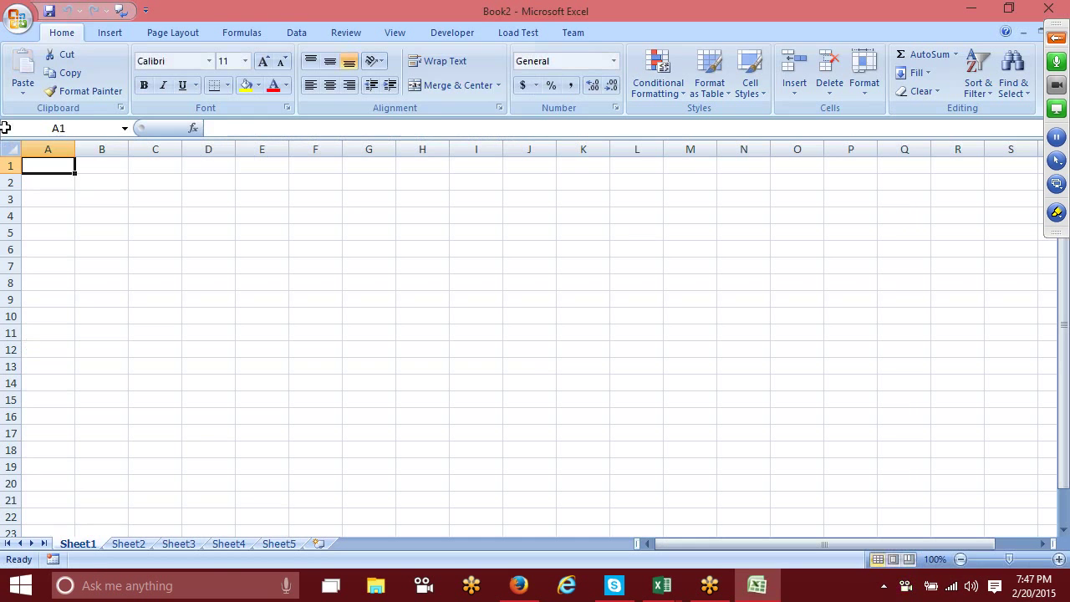
Step: In Excel 2007, start Prepare > Encrypt Document and cancel it without setting a password
{"action": "left_click", "coordinate": [21, 21]}
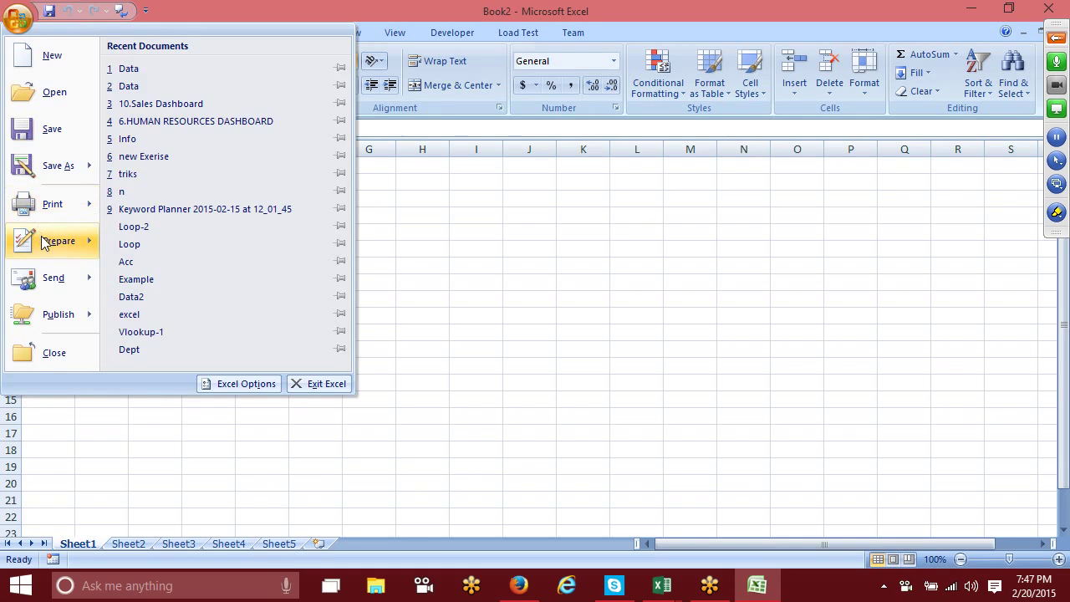
{"action": "mouse_move", "coordinate": [43, 243]}
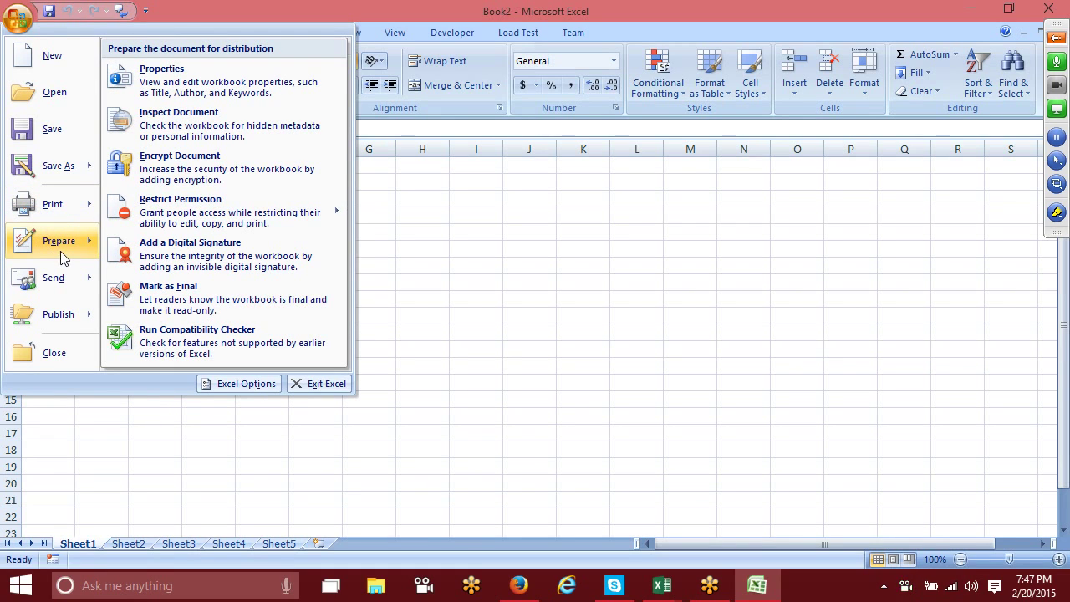
{"action": "left_click", "coordinate": [166, 168]}
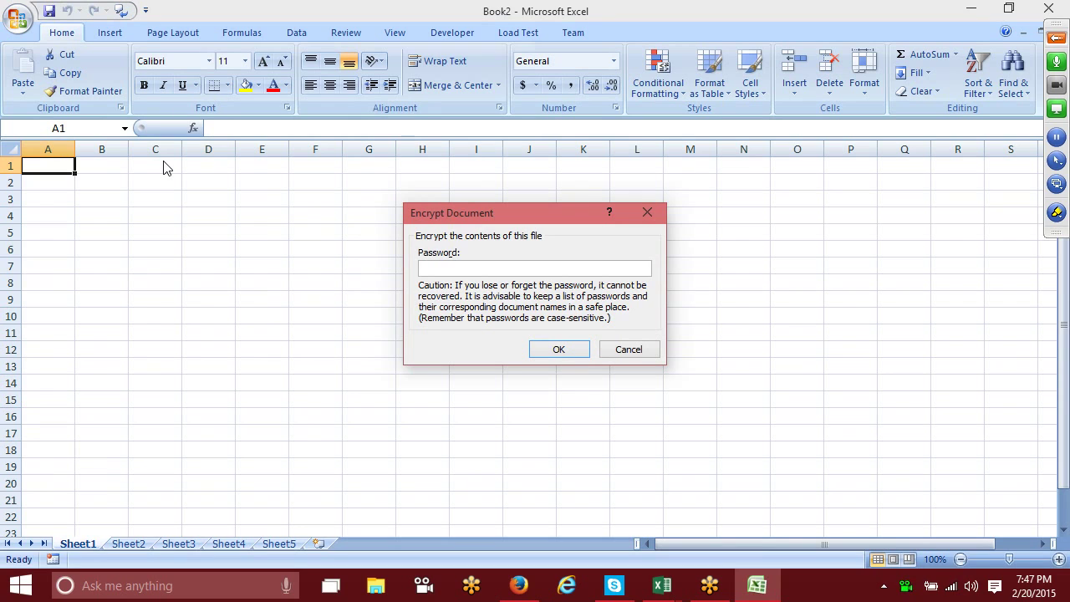
{"action": "left_click", "coordinate": [642, 355]}
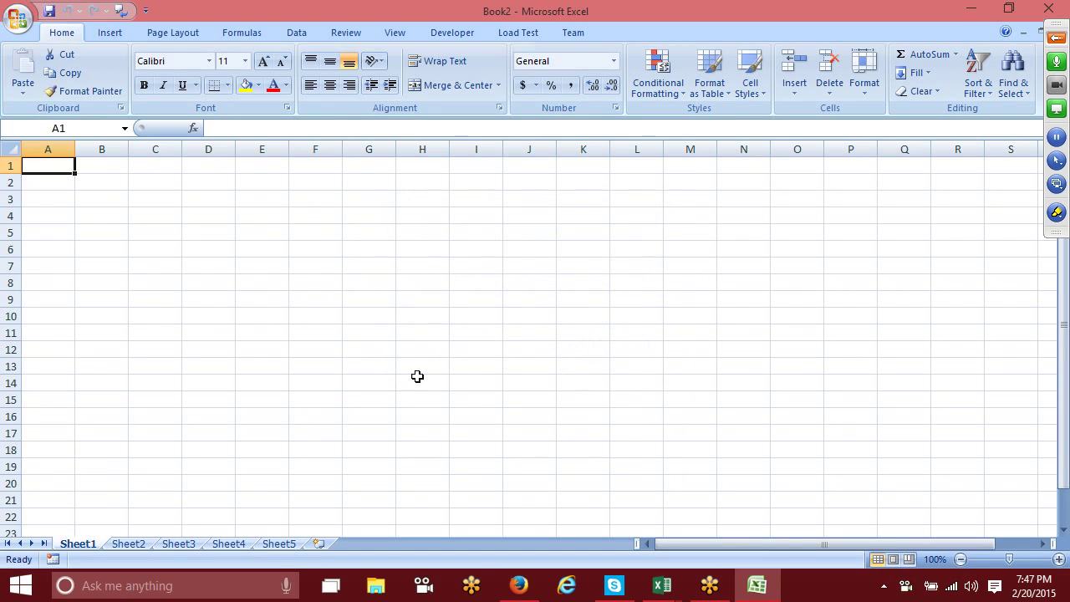
{"action": "left_click", "coordinate": [15, 17]}
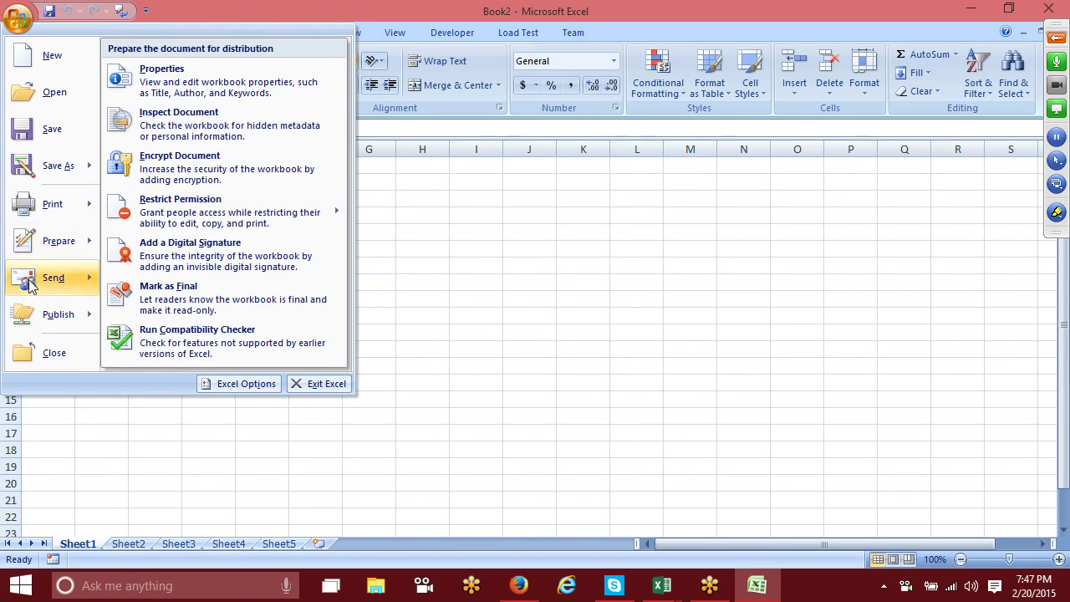
{"action": "mouse_move", "coordinate": [48, 243]}
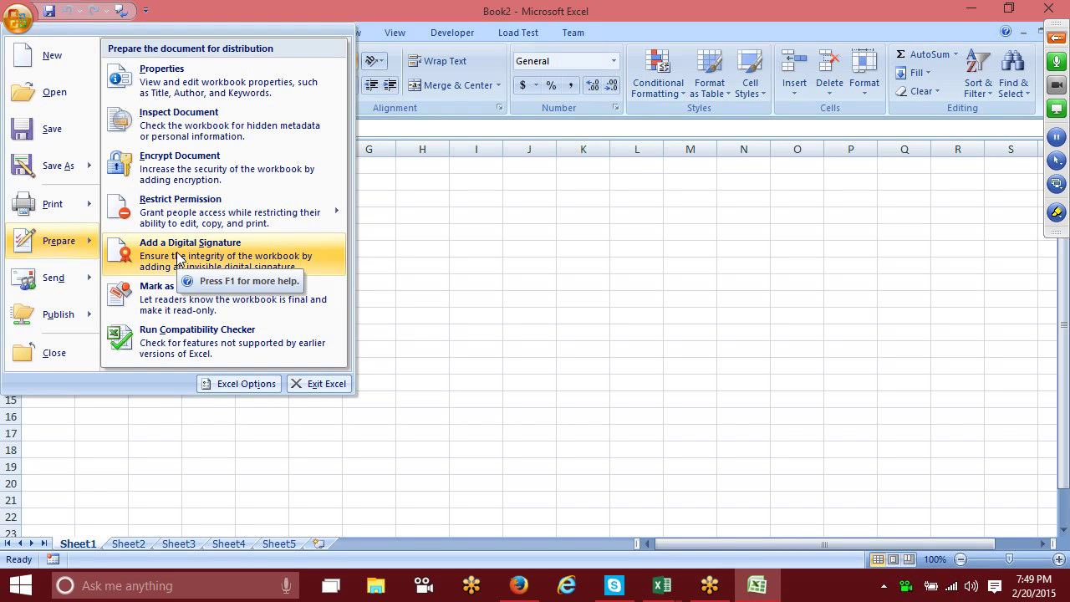
Step: Attempt to add a digital signature, cancel the required save, then select cells D4 and D6
{"action": "left_click", "coordinate": [179, 260]}
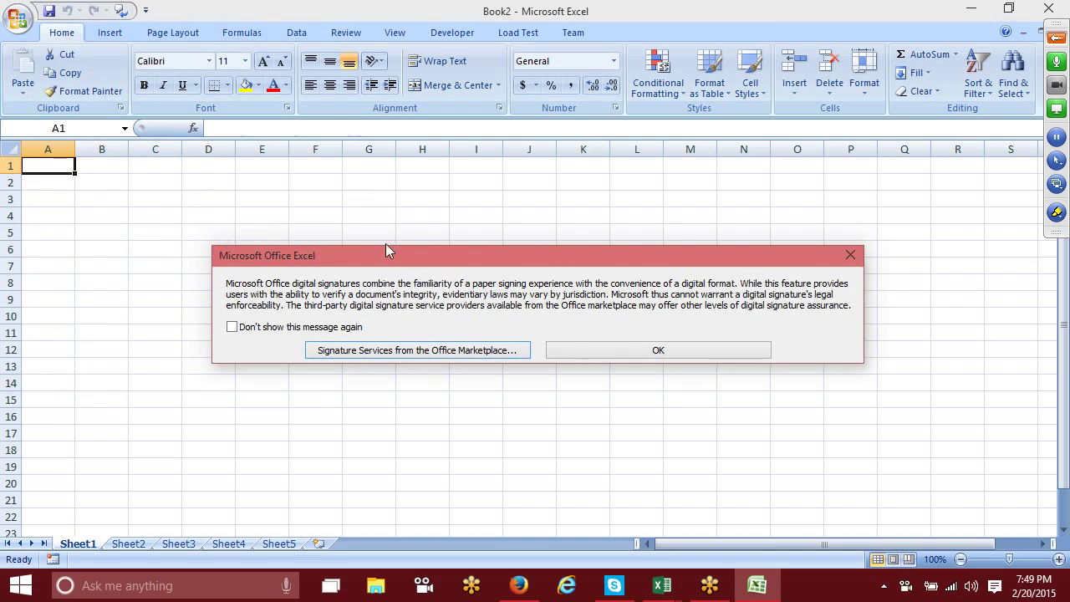
{"action": "left_click", "coordinate": [572, 349]}
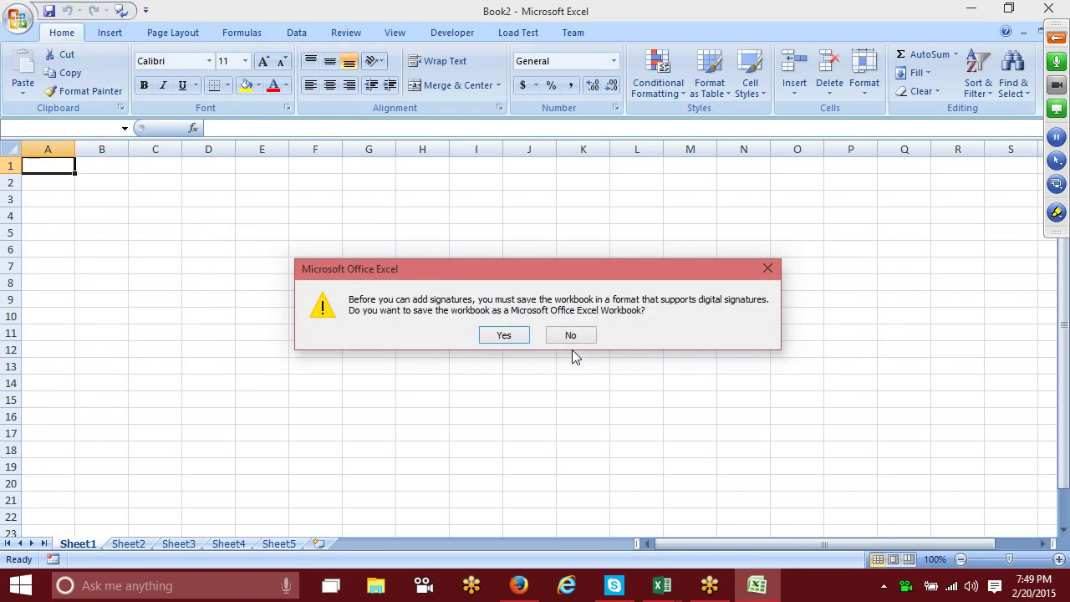
{"action": "left_click", "coordinate": [503, 335]}
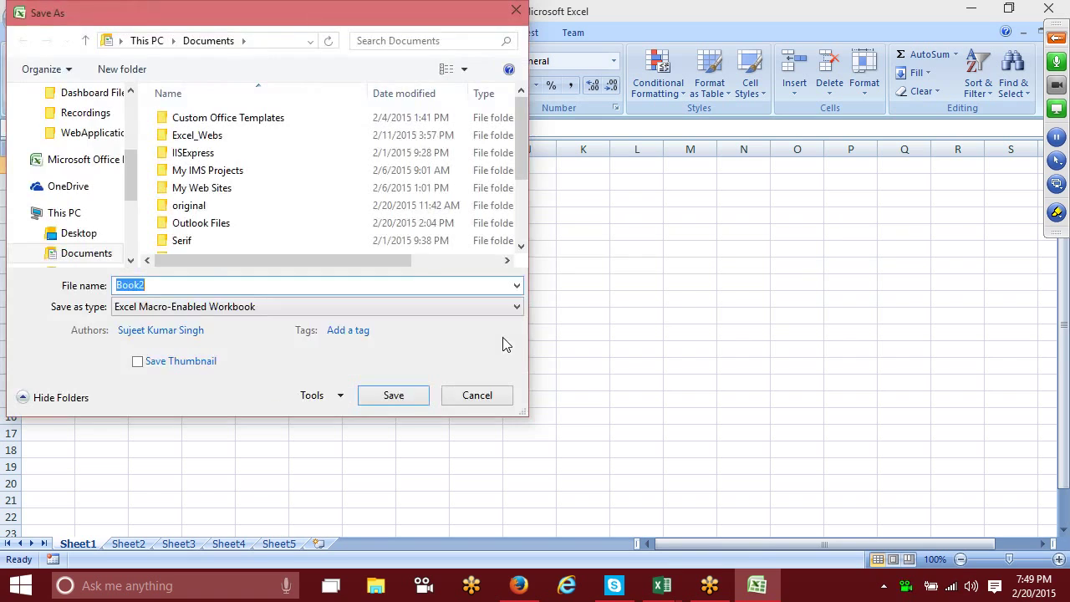
{"action": "left_click", "coordinate": [490, 393]}
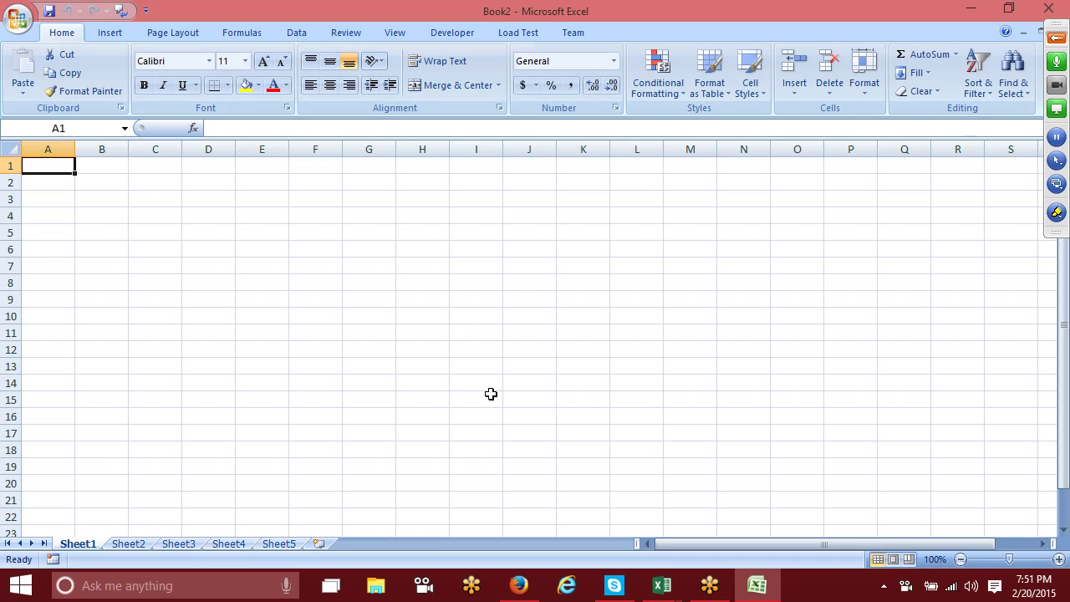
{"action": "left_click", "coordinate": [212, 215]}
{"action": "left_click", "coordinate": [209, 249]}
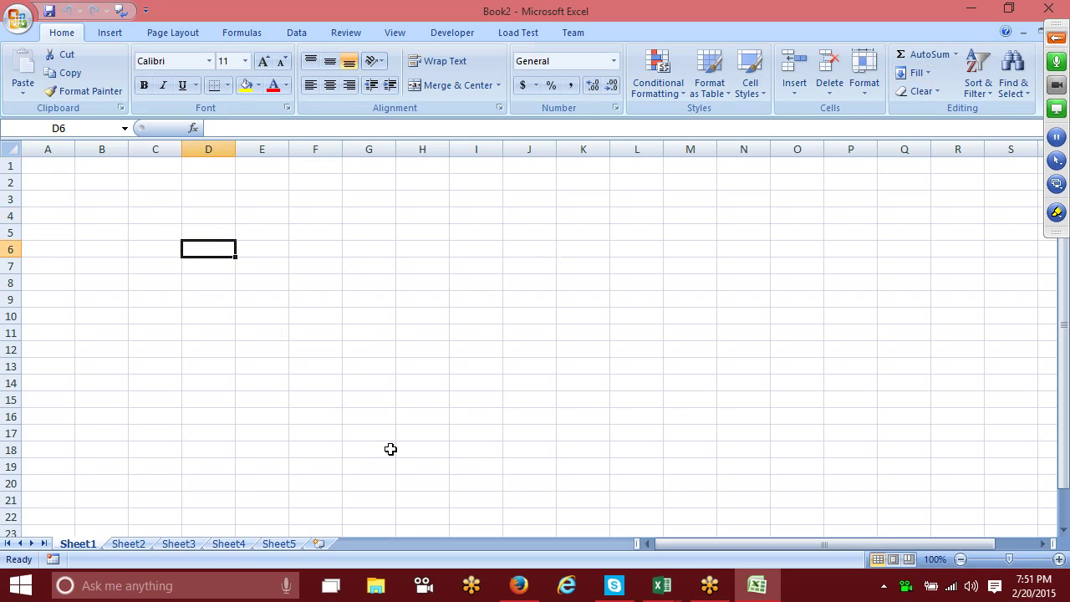
Step: Open gmail.com in a new Firefox tab and search the mailbox for 'pan'
{"action": "left_click", "coordinate": [519, 588]}
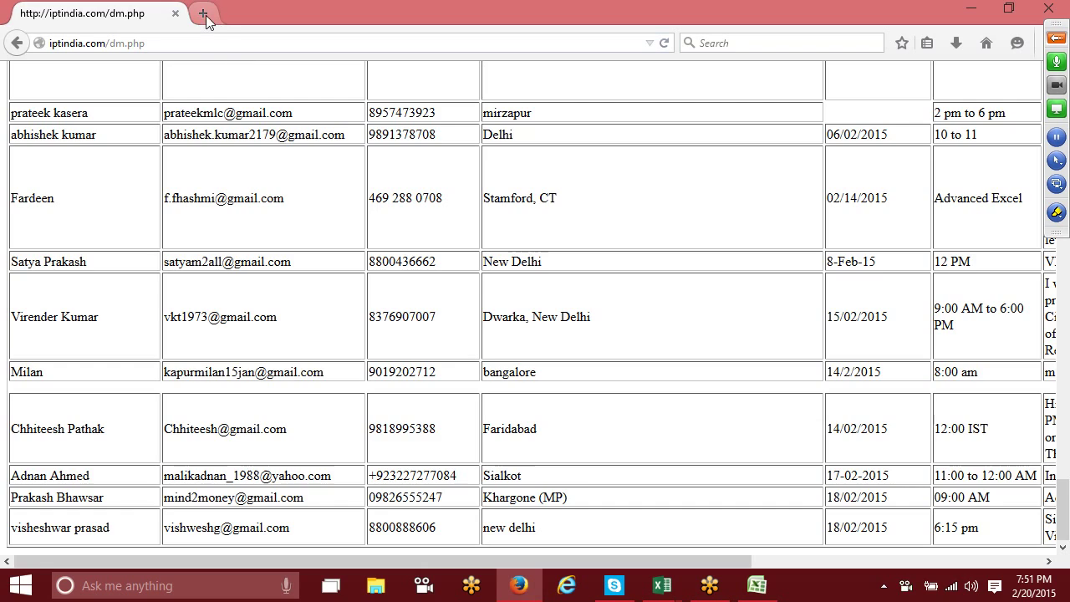
{"action": "left_click", "coordinate": [203, 14]}
{"action": "type", "text": "gm"}
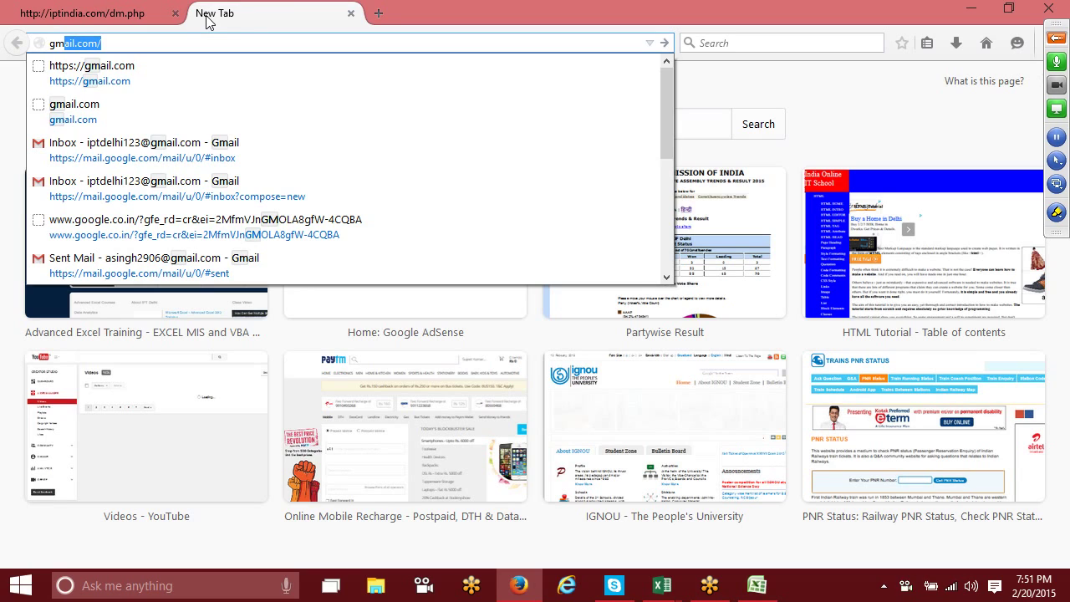
{"action": "key", "text": "Return"}
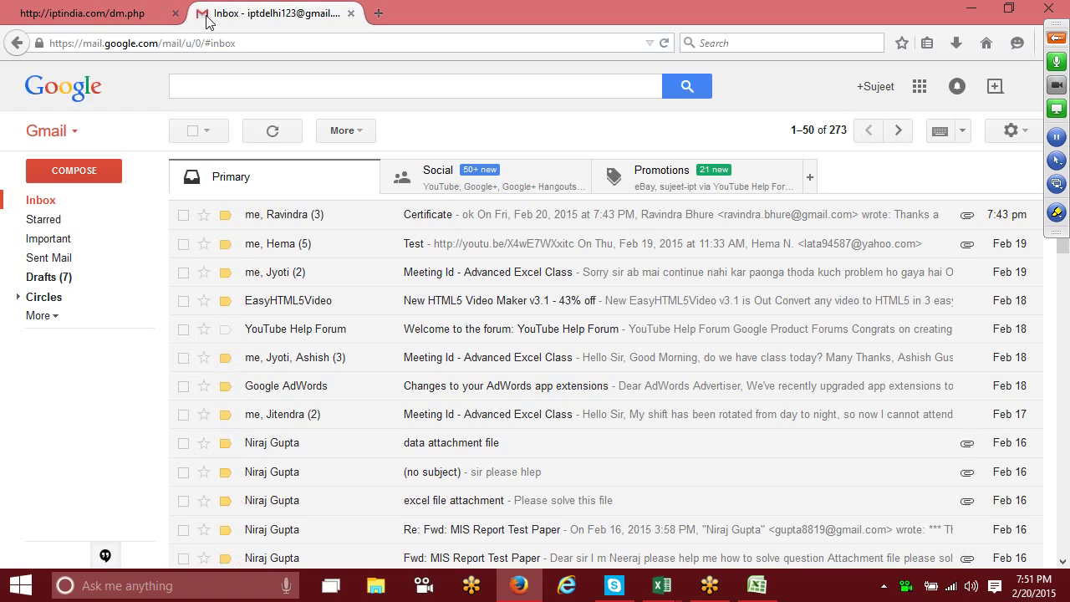
{"action": "left_click", "coordinate": [262, 82]}
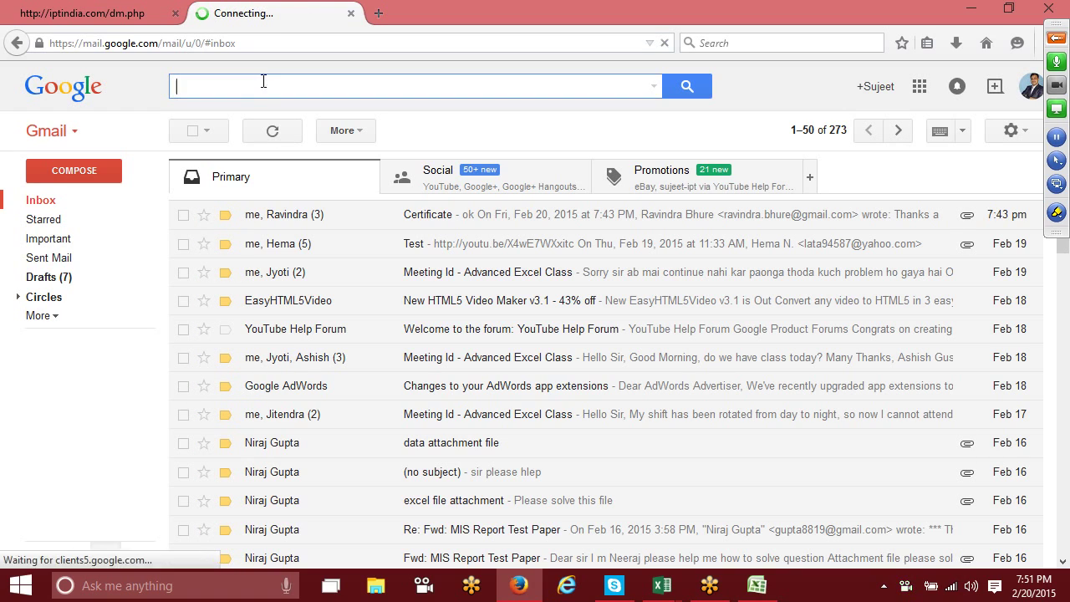
{"action": "type", "text": "pan"}
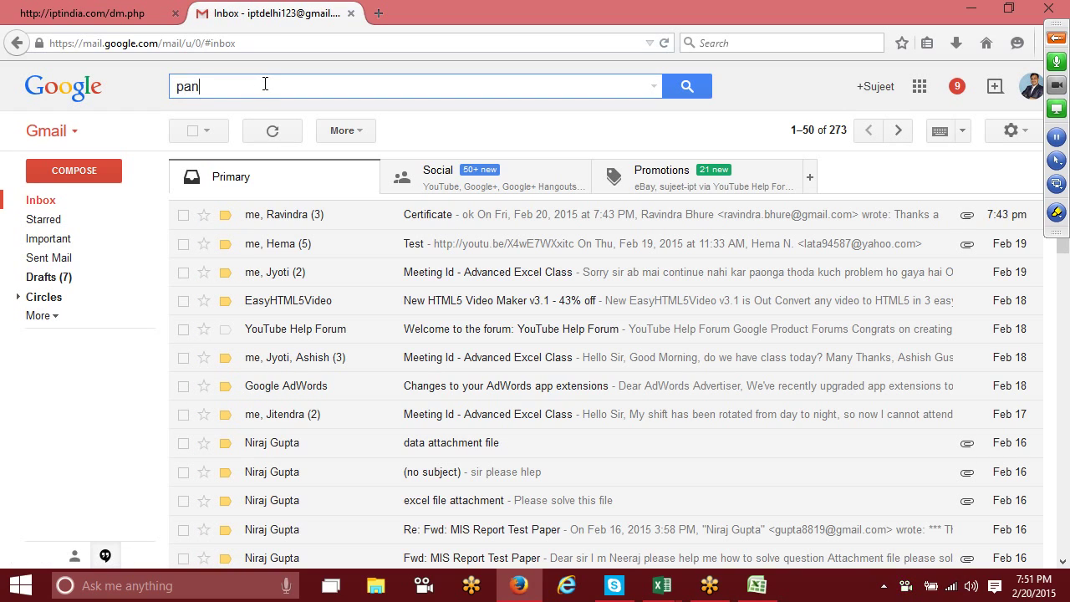
{"action": "key", "text": "Return"}
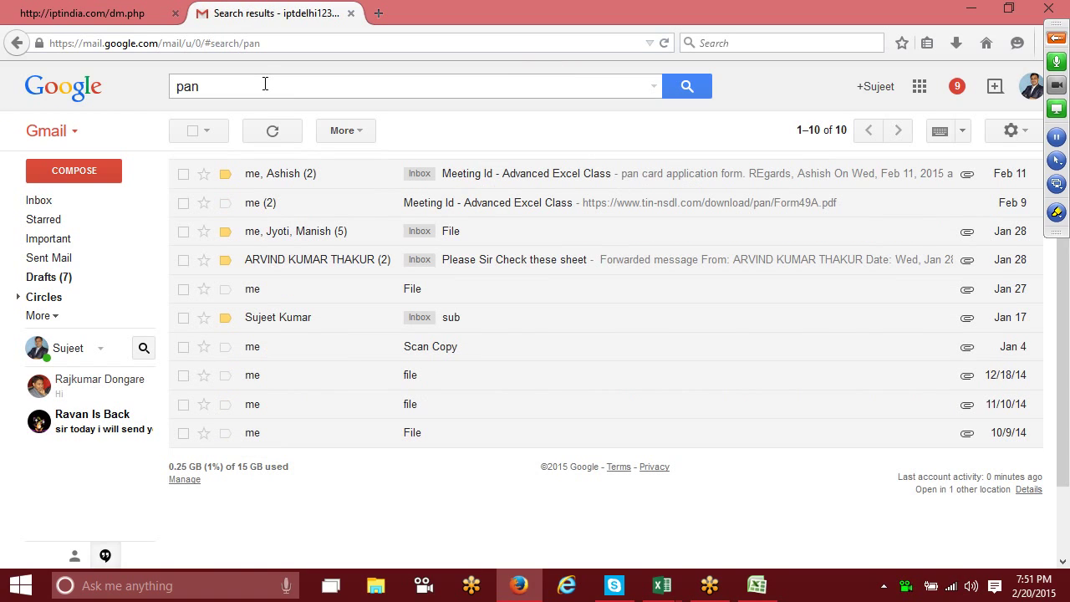
Step: Open the Meeting Id - Advanced Excel Class email and its Form49A.pdf link in a new tab
{"action": "left_click", "coordinate": [475, 213]}
{"action": "left_click_drag", "start_coordinate": [466, 339], "coordinate": [214, 343]}
{"action": "key", "text": "ctrl+c"}
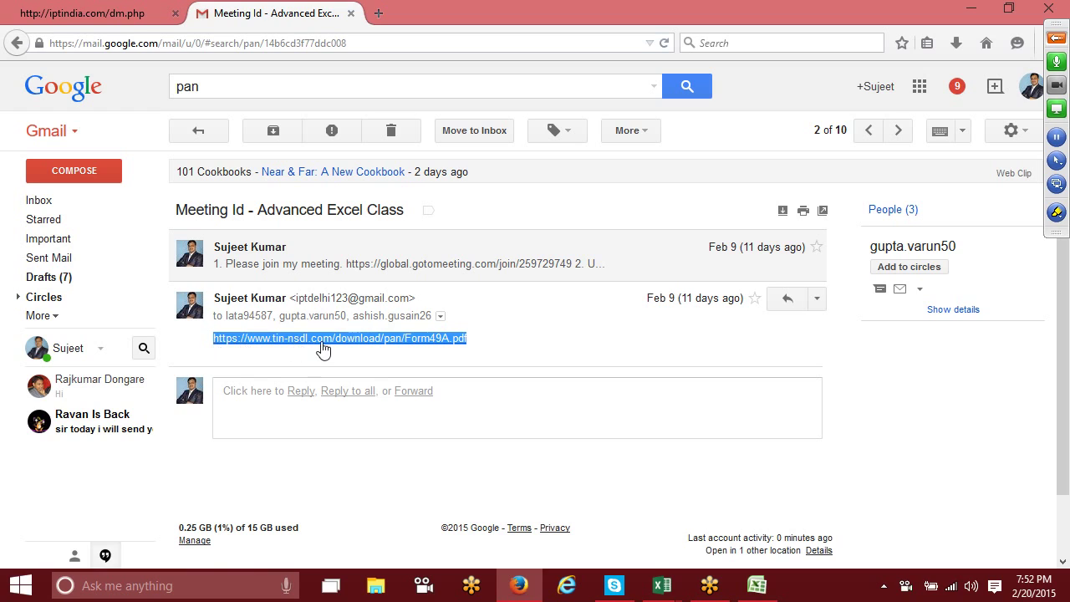
{"action": "left_click", "coordinate": [323, 347]}
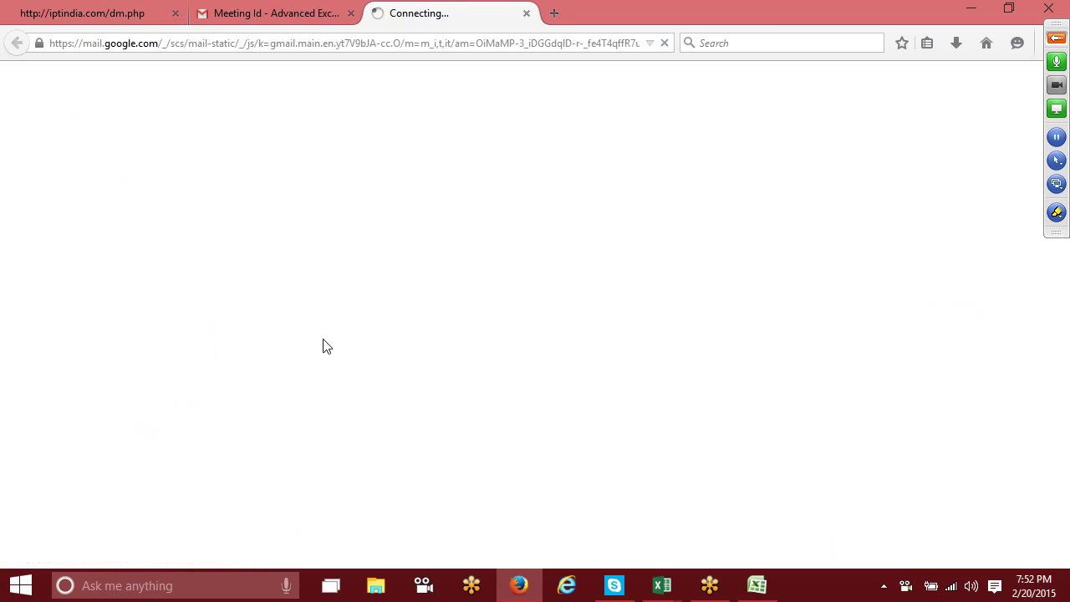
{"action": "left_click", "coordinate": [266, 15]}
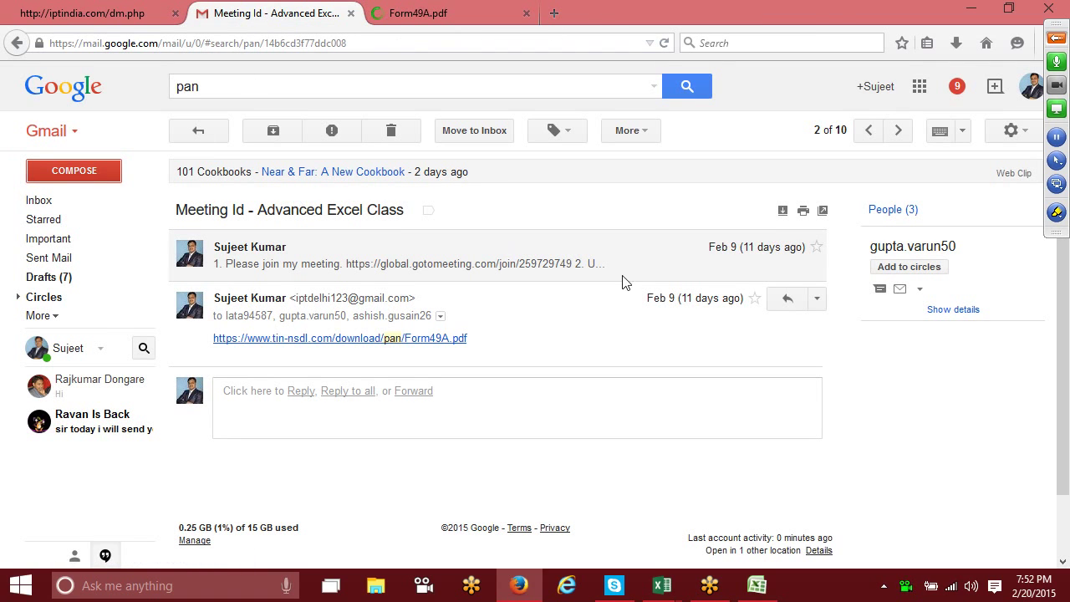
Step: Compose a draft with the pasted Form49A.pdf link and subject 'Project -1', then return to Excel
{"action": "key", "text": "c"}
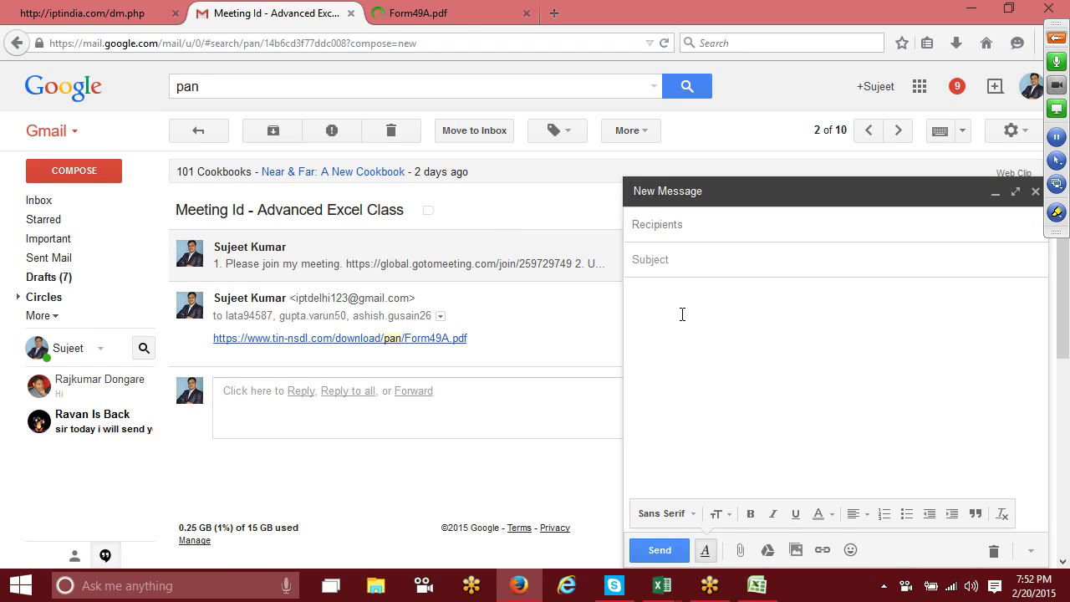
{"action": "key", "text": "ctrl+v"}
{"action": "left_click", "coordinate": [671, 264]}
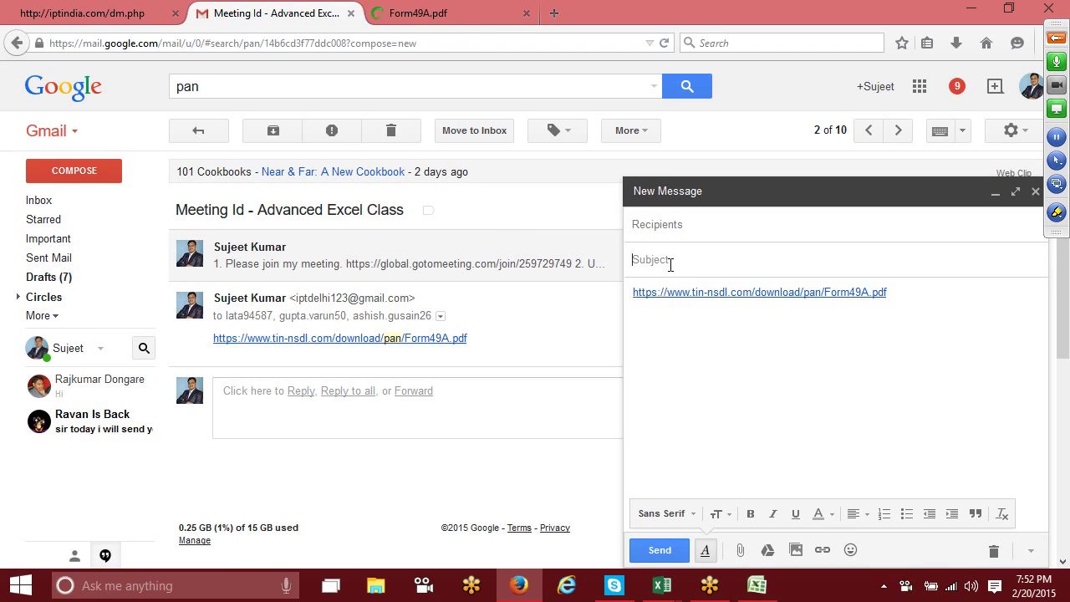
{"action": "type", "text": "P"}
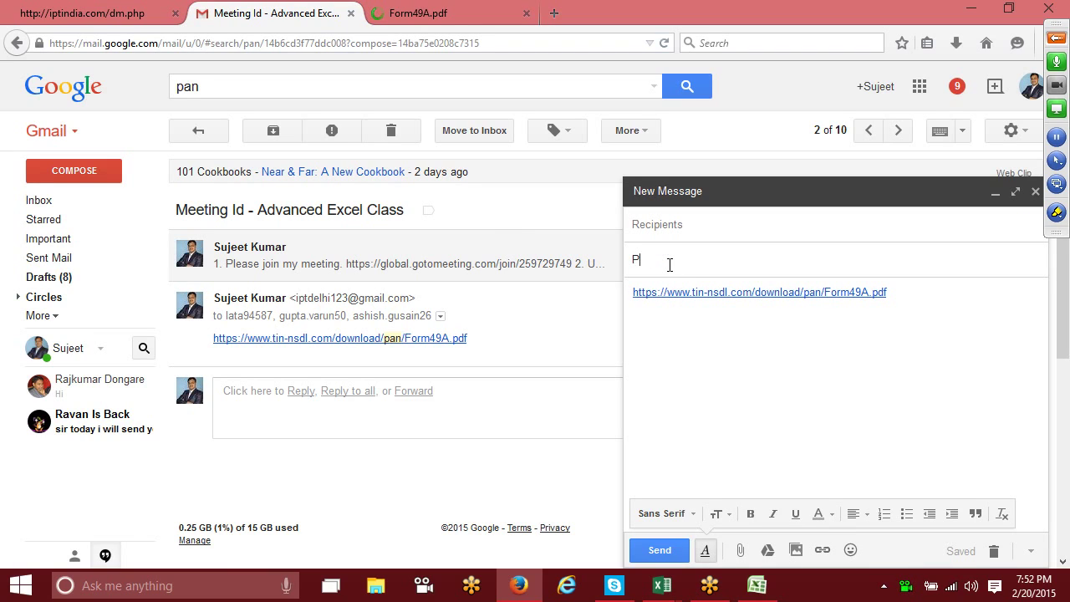
{"action": "type", "text": "roject -1"}
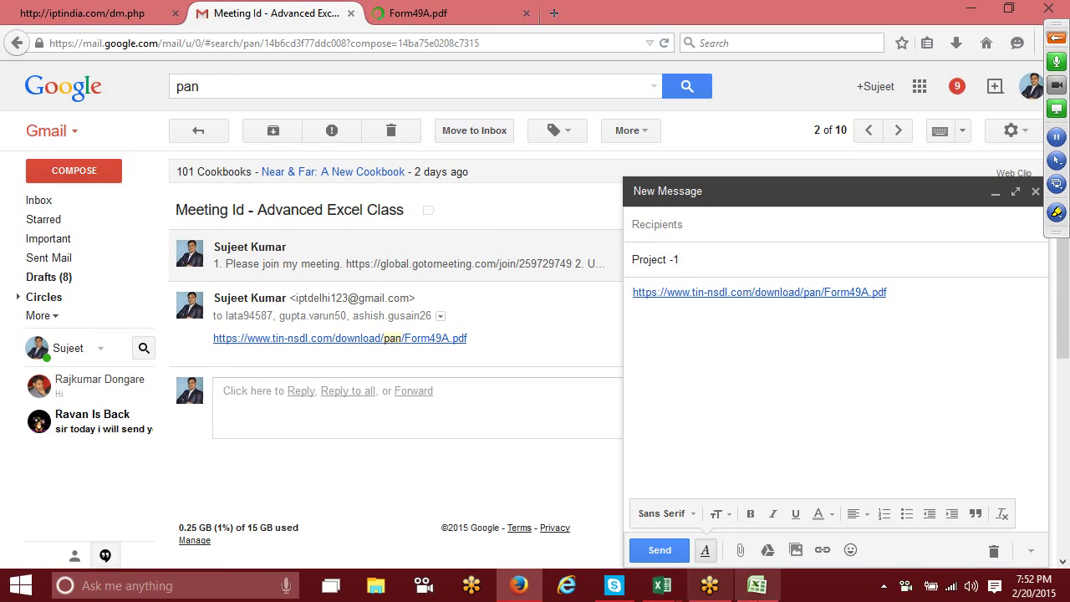
{"action": "left_click", "coordinate": [757, 586]}
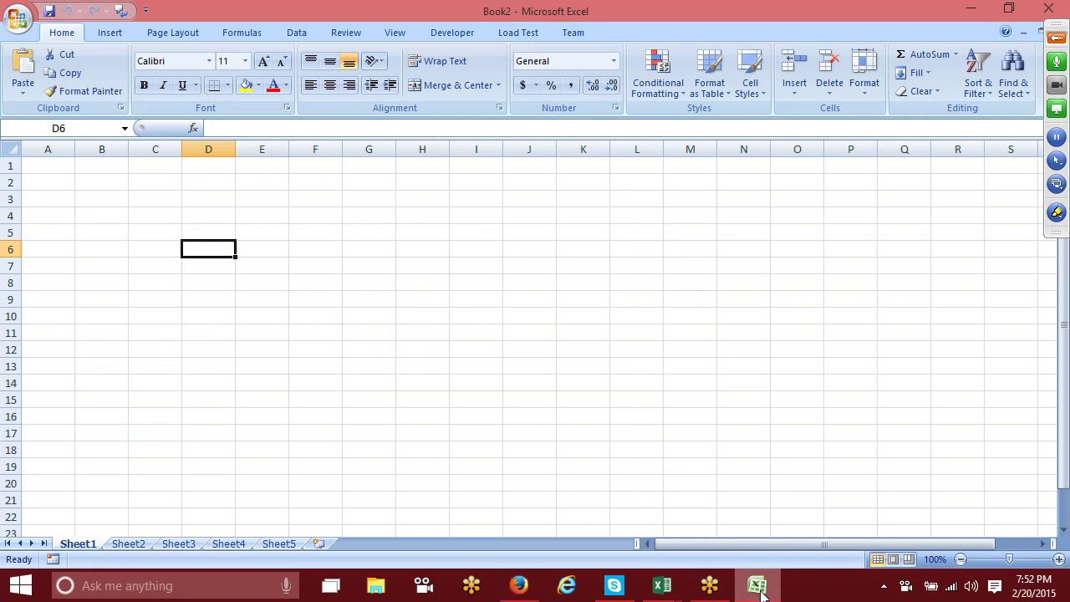
{"action": "left_click", "coordinate": [673, 589]}
Step: Dismiss Book1's encryption prompt and bring the IPT-Jan workbook to the front
{"action": "left_click", "coordinate": [614, 504]}
{"action": "left_click", "coordinate": [674, 588]}
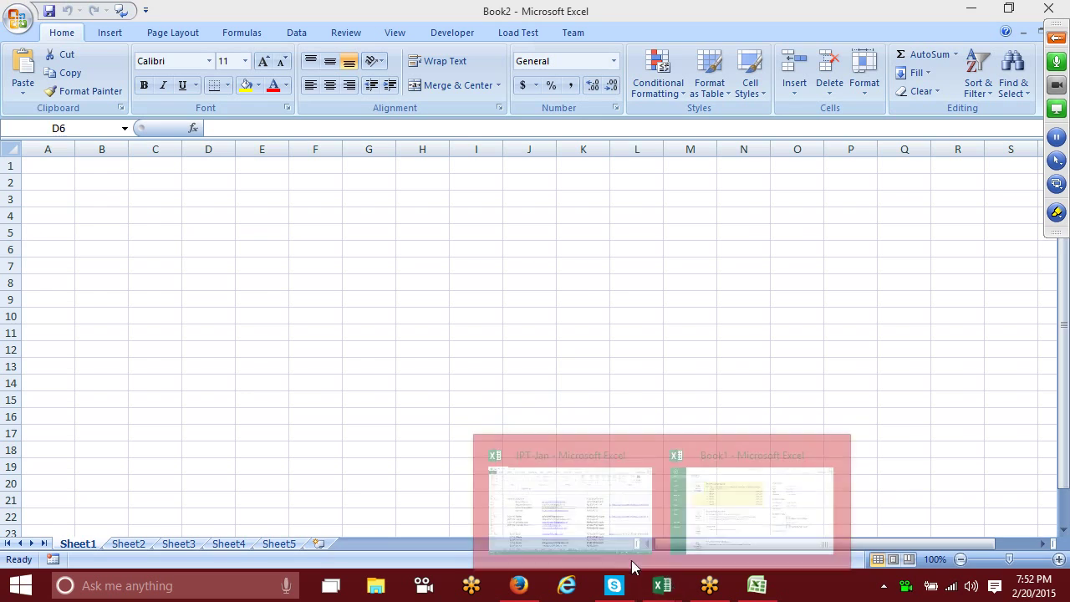
{"action": "left_click", "coordinate": [753, 505]}
{"action": "left_click", "coordinate": [626, 359]}
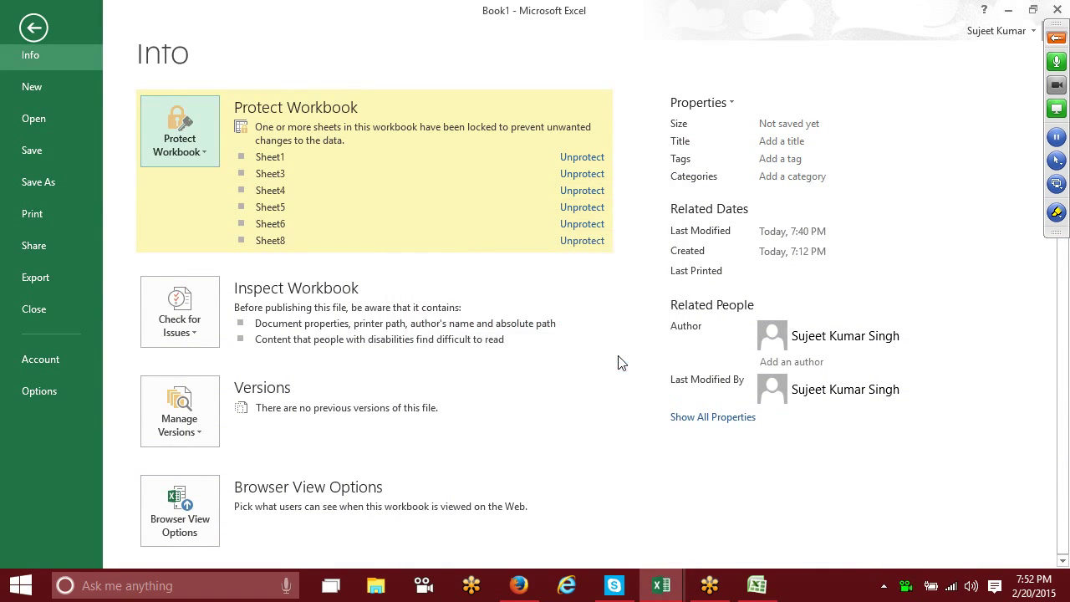
{"action": "left_click", "coordinate": [651, 588]}
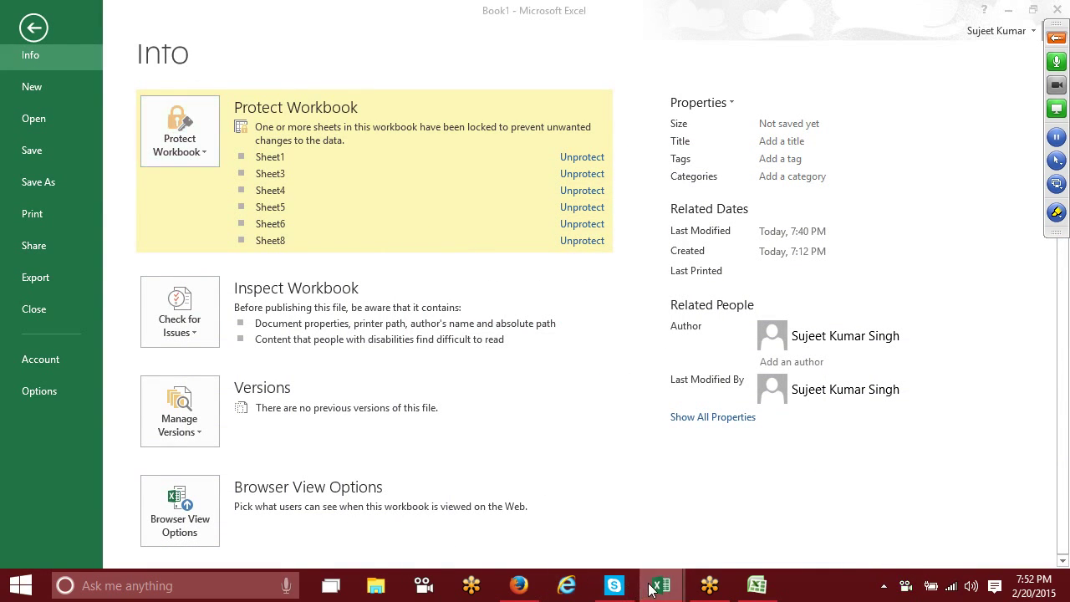
{"action": "left_click", "coordinate": [607, 543]}
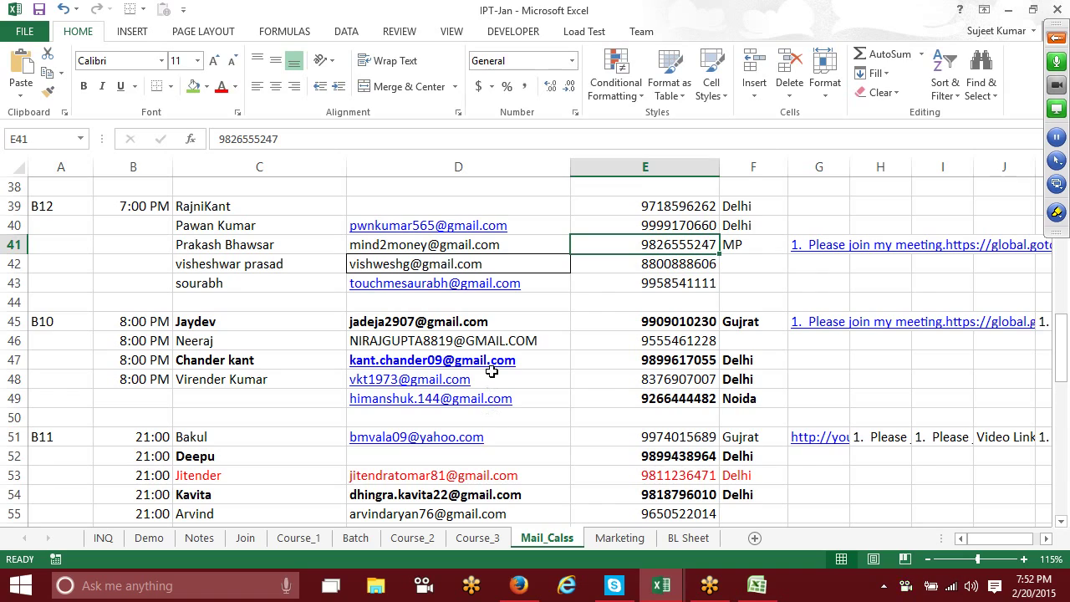
Step: Copy the email addresses in cells D43, D41 and D40
{"action": "left_click", "coordinate": [554, 285]}
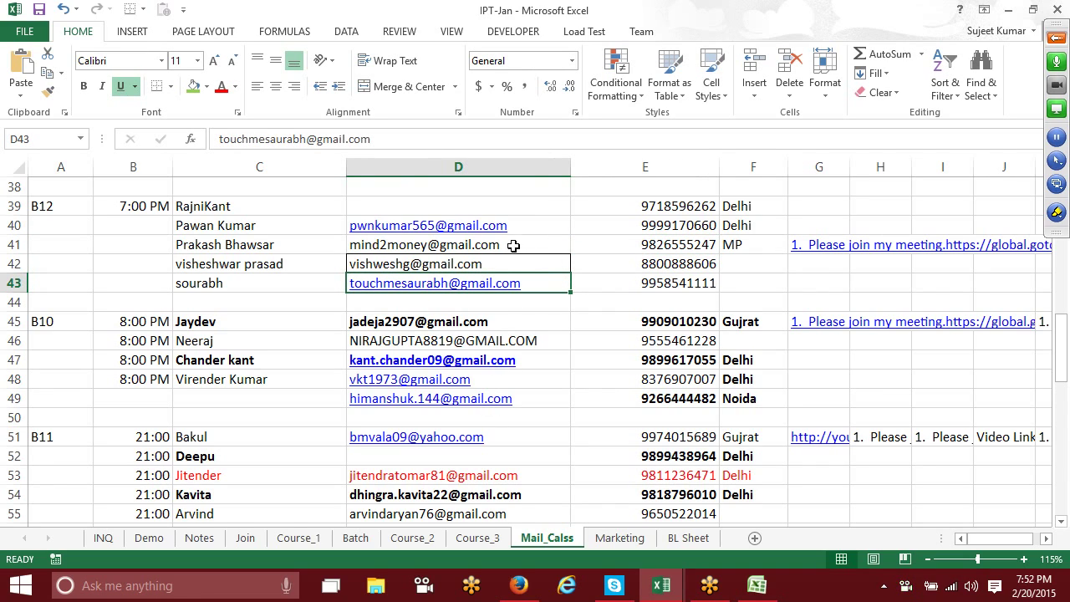
{"action": "left_click", "coordinate": [516, 243], "text": "ctrl"}
{"action": "left_click", "coordinate": [528, 226], "text": "ctrl"}
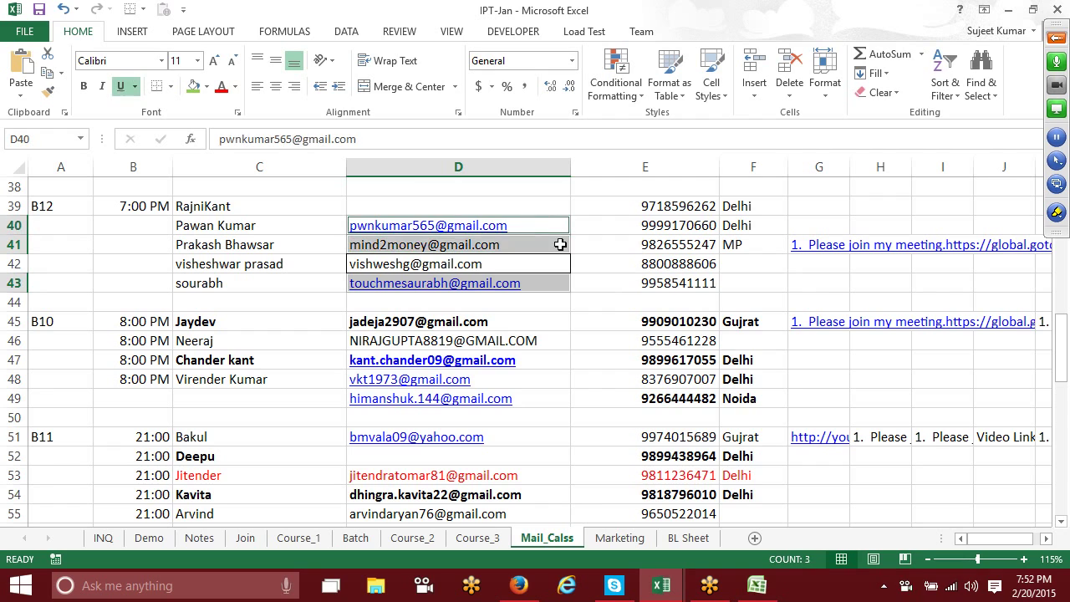
{"action": "key", "text": "ctrl+c"}
Step: Paste the copied addresses into the draft's To field and send the 'Project -1' message
{"action": "key", "text": "alt+Tab"}
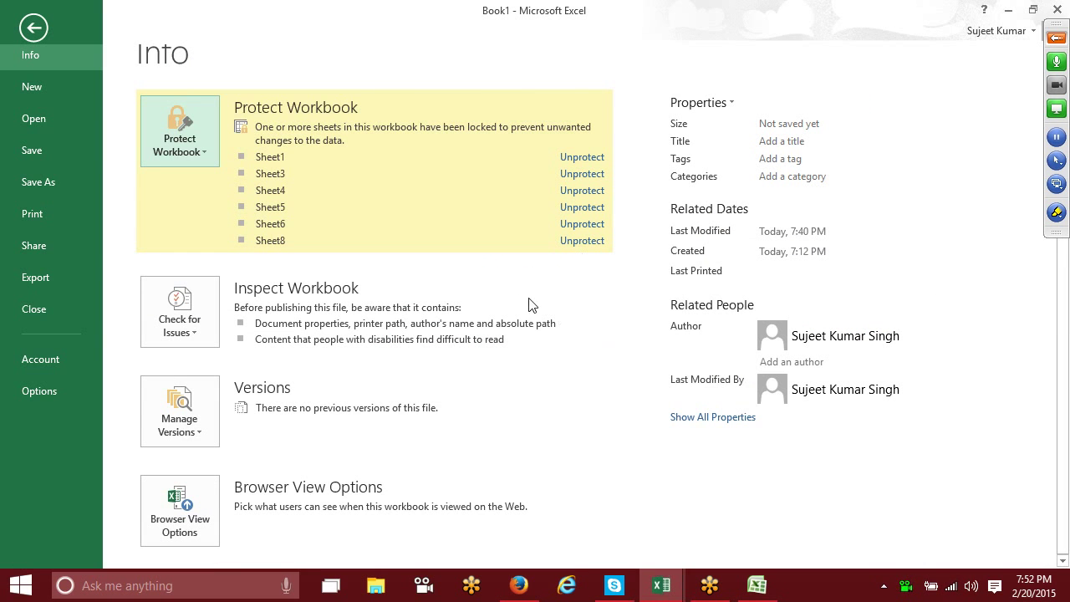
{"action": "mouse_move", "coordinate": [659, 592]}
{"action": "left_click", "coordinate": [560, 507]}
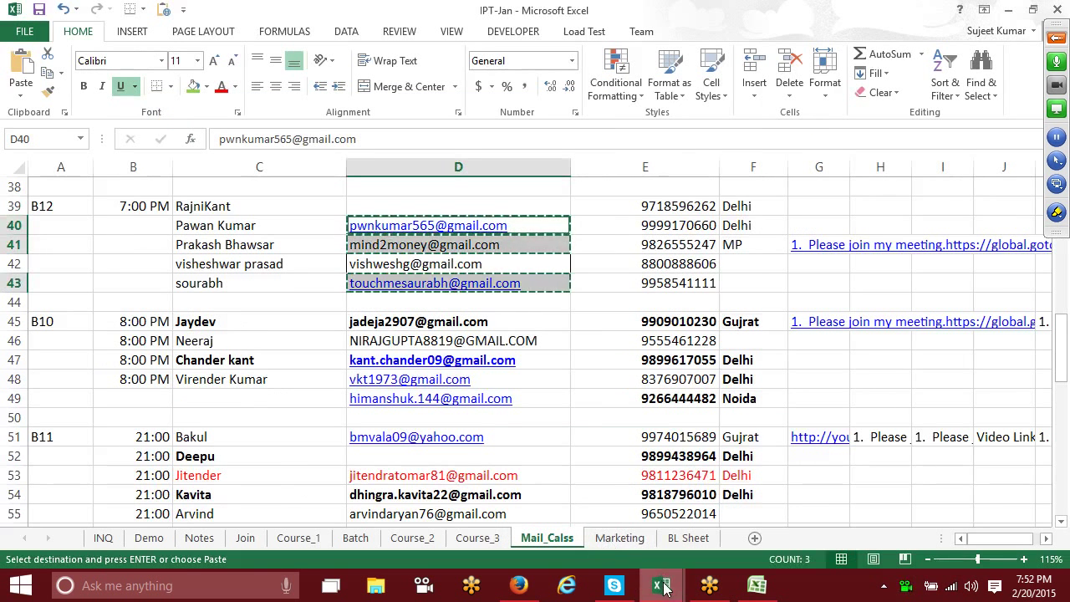
{"action": "left_click", "coordinate": [519, 586]}
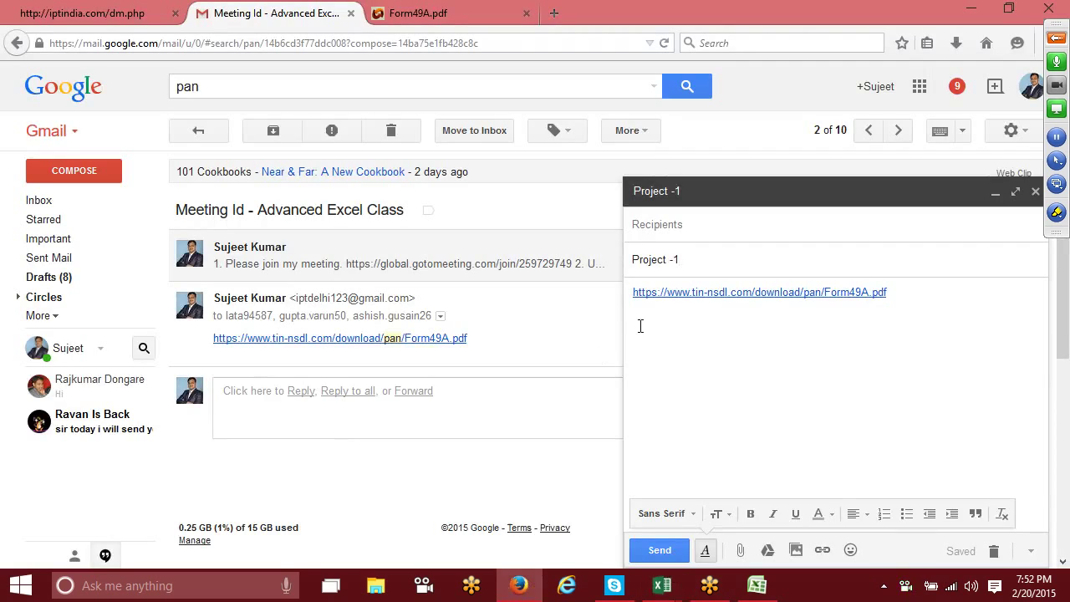
{"action": "left_click", "coordinate": [676, 224]}
{"action": "key", "text": "ctrl+v"}
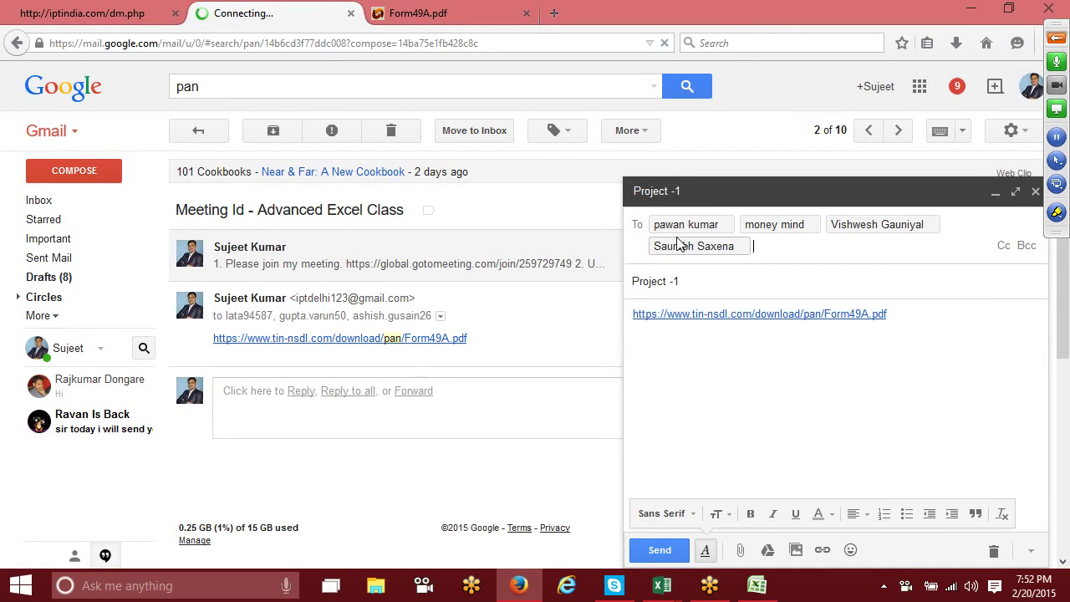
{"action": "left_click", "coordinate": [761, 467]}
{"action": "left_click", "coordinate": [660, 550]}
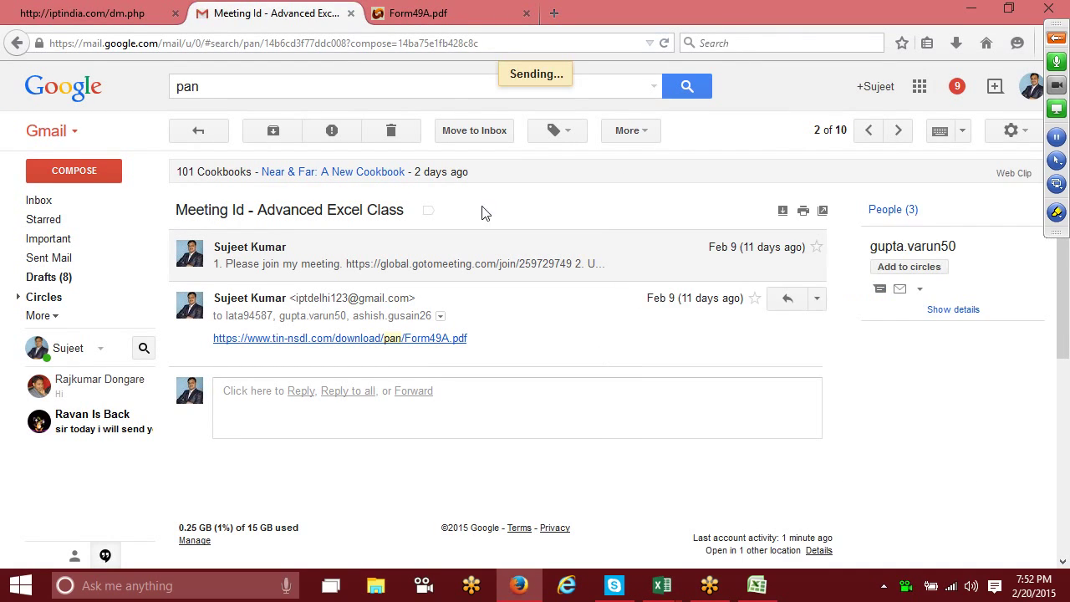
{"action": "left_click", "coordinate": [427, 16]}
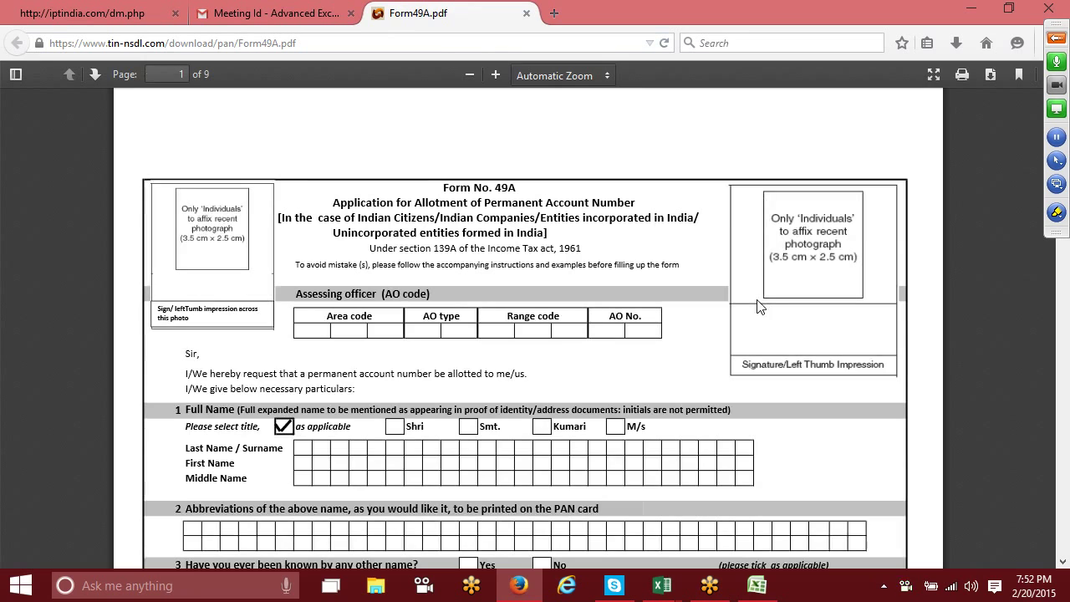
Step: Download Form49A.pdf and confirm saving the file
{"action": "scroll", "coordinate": [759, 306], "scroll_direction": "down", "scroll_amount": 3}
{"action": "scroll", "coordinate": [758, 306], "scroll_direction": "down", "scroll_amount": 8}
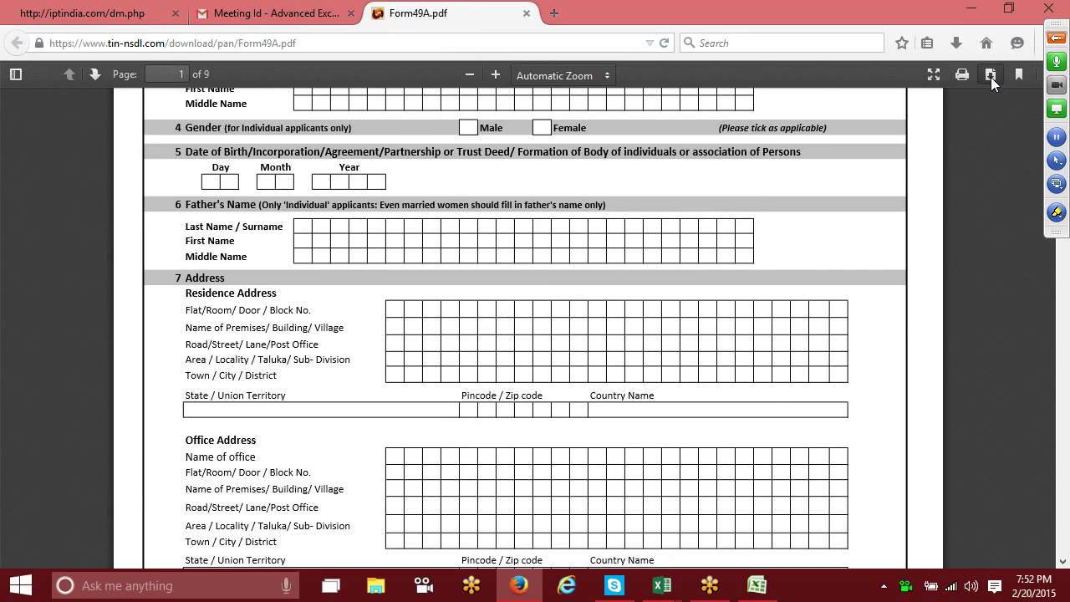
{"action": "left_click", "coordinate": [991, 77]}
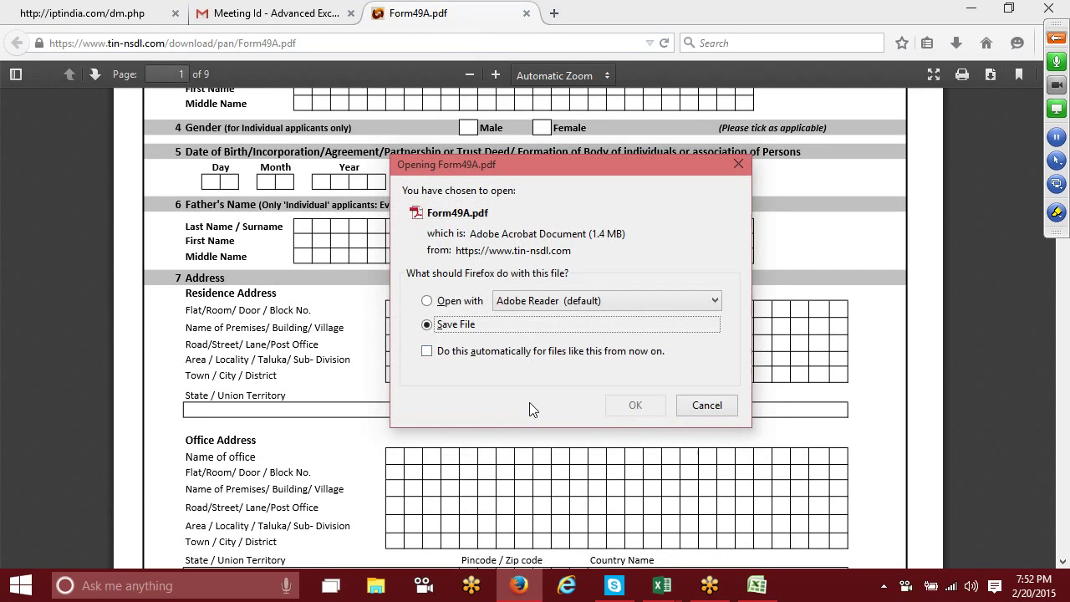
{"action": "left_click", "coordinate": [633, 406]}
Step: Scroll through the Form 49A pages and return to the top of the form
{"action": "scroll", "coordinate": [589, 332], "scroll_direction": "up", "scroll_amount": 1}
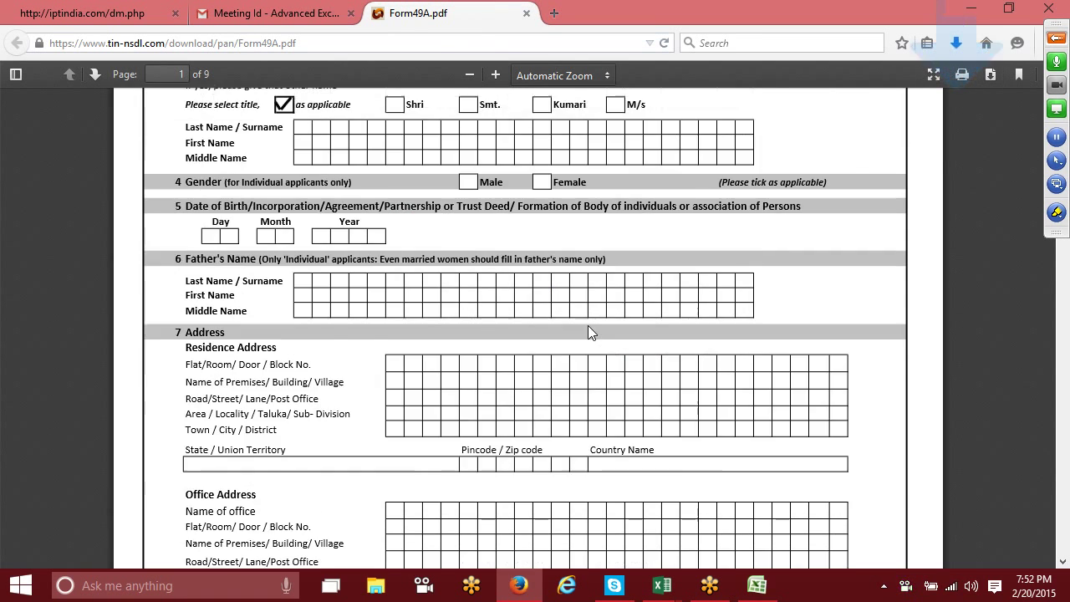
{"action": "scroll", "coordinate": [590, 332], "scroll_direction": "up", "scroll_amount": 3}
{"action": "scroll", "coordinate": [591, 332], "scroll_direction": "down", "scroll_amount": 8}
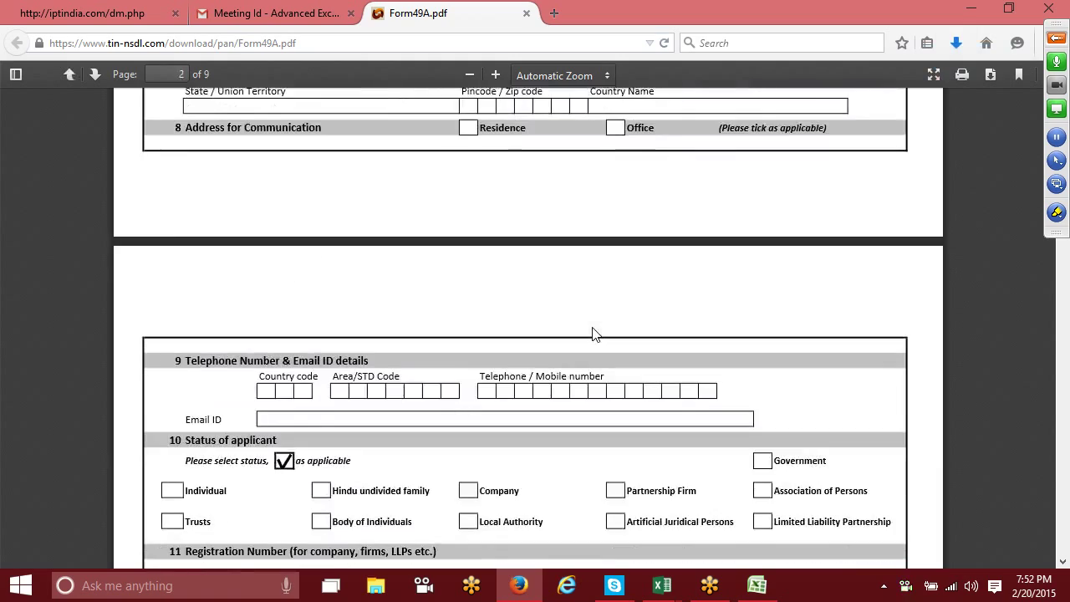
{"action": "scroll", "coordinate": [592, 333], "scroll_direction": "down", "scroll_amount": 6}
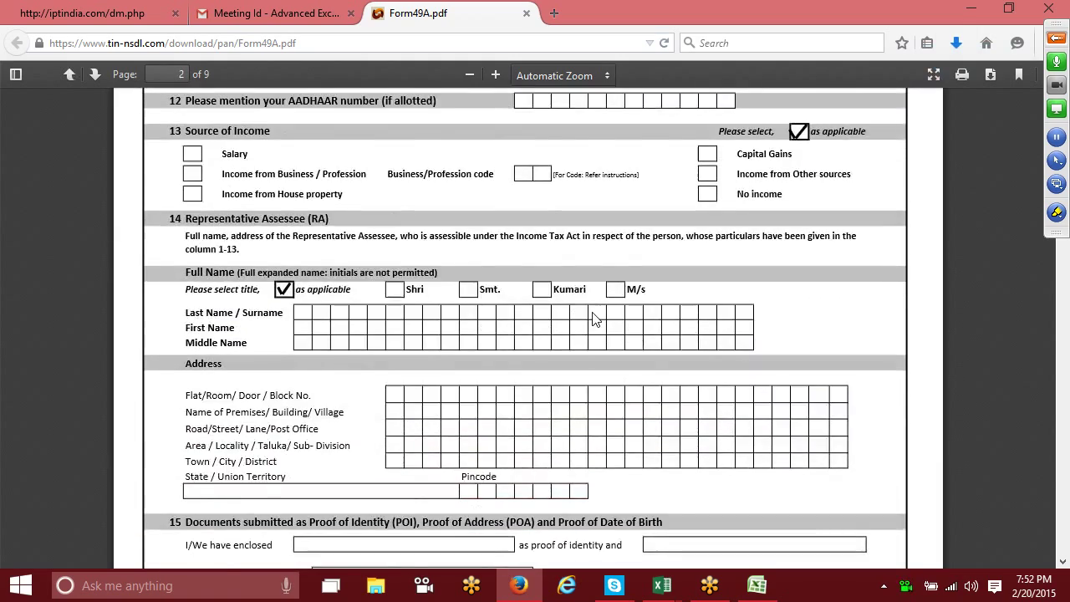
{"action": "scroll", "coordinate": [593, 318], "scroll_direction": "down", "scroll_amount": 10}
{"action": "scroll", "coordinate": [590, 335], "scroll_direction": "up", "scroll_amount": 16}
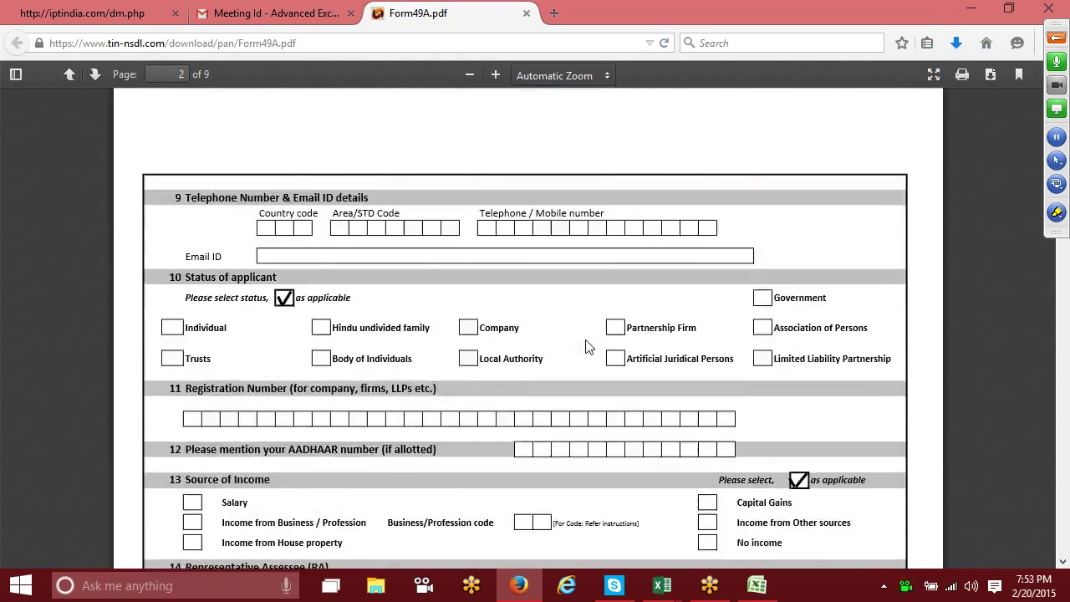
{"action": "scroll", "coordinate": [589, 343], "scroll_direction": "up", "scroll_amount": 12}
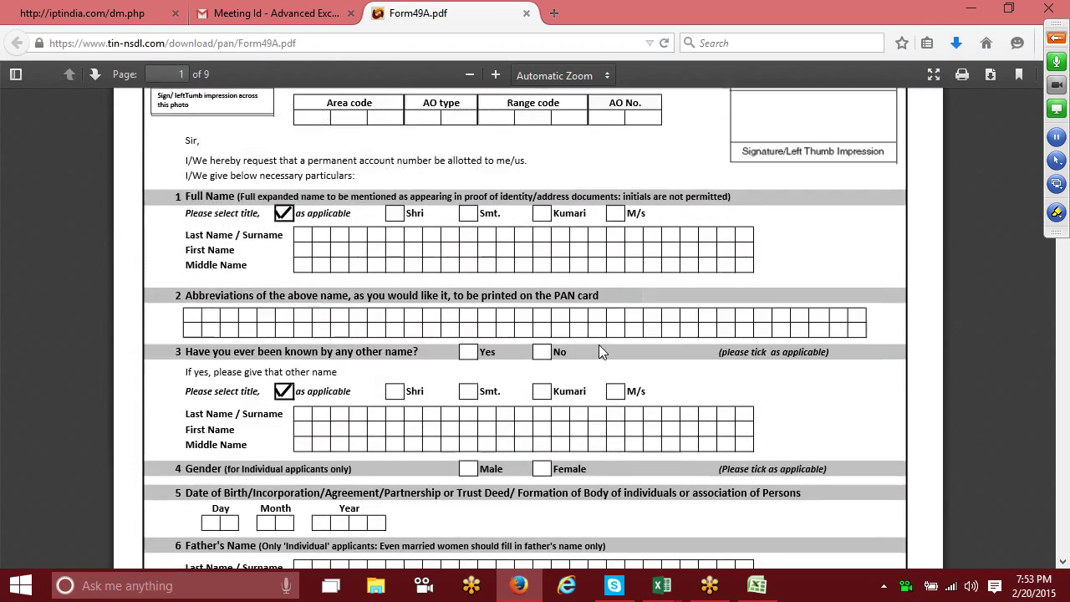
{"action": "scroll", "coordinate": [600, 350], "scroll_direction": "up", "scroll_amount": 5}
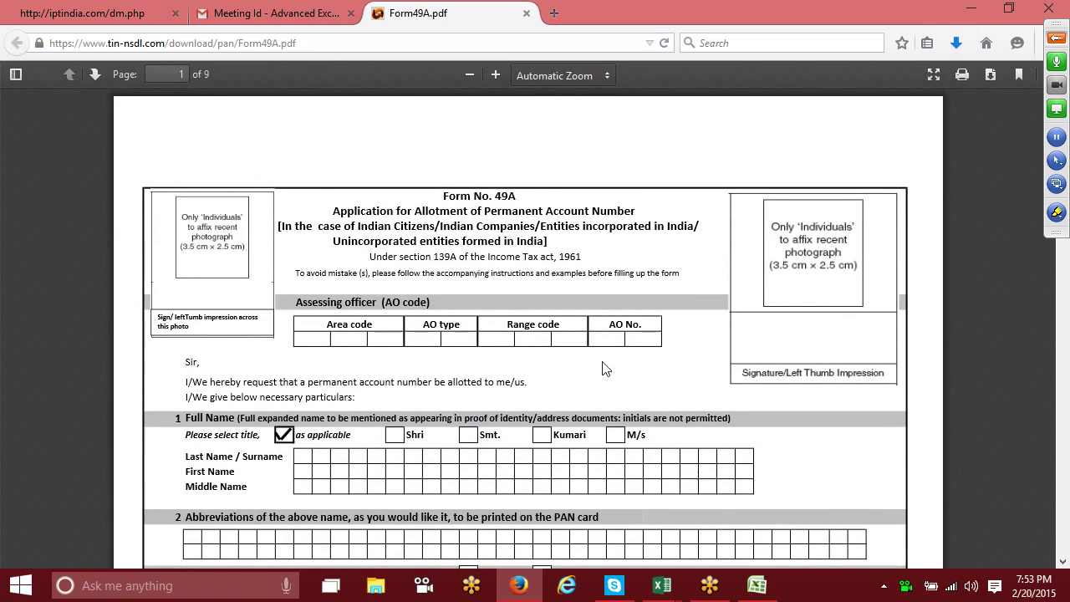
{"action": "scroll", "coordinate": [606, 369], "scroll_direction": "down", "scroll_amount": 4}
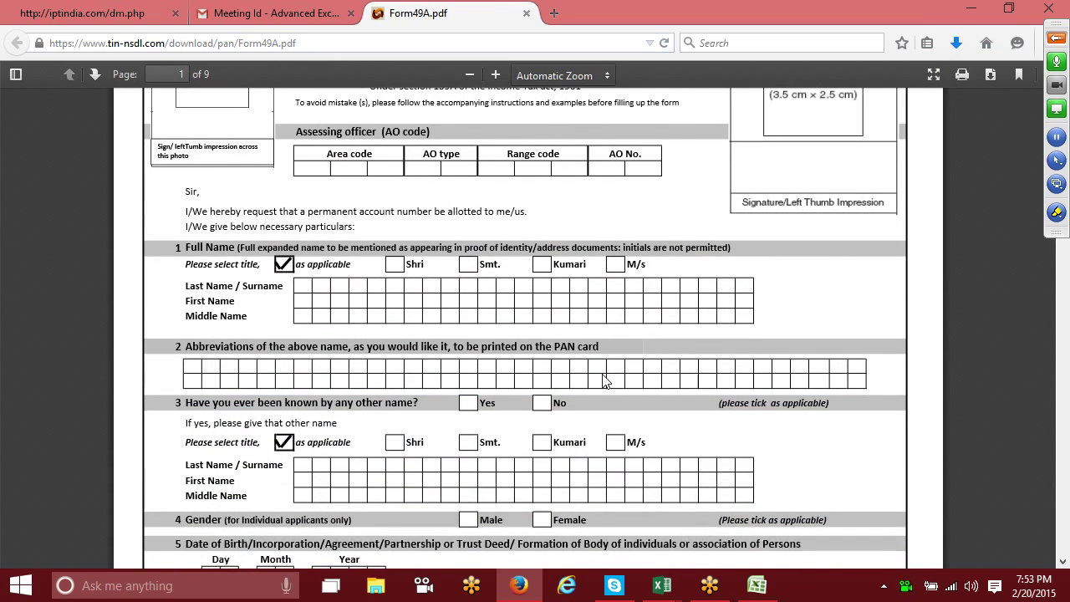
{"action": "scroll", "coordinate": [606, 380], "scroll_direction": "up", "scroll_amount": 2}
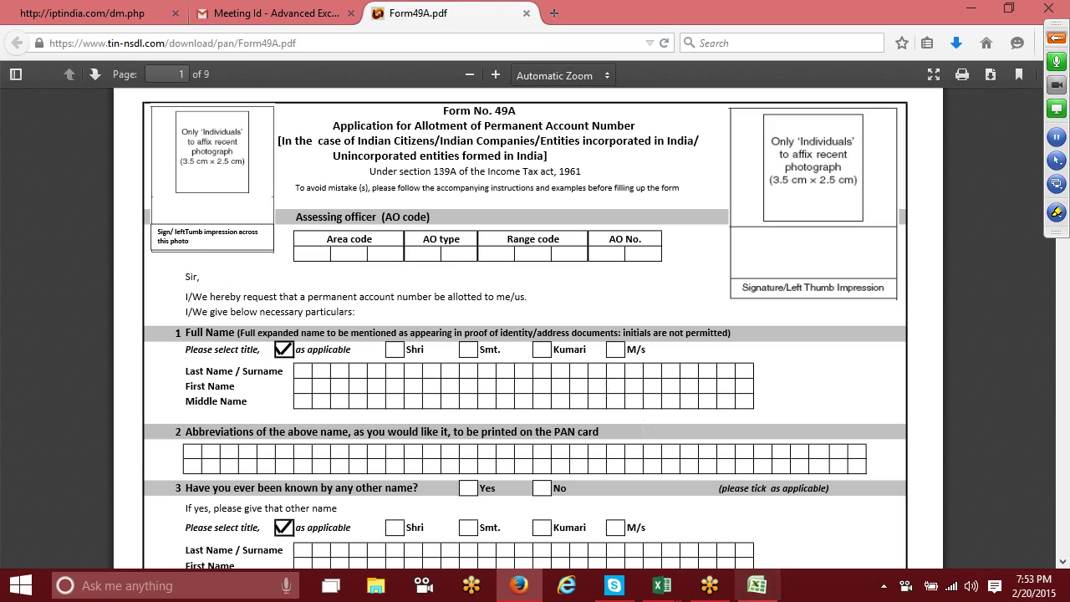
Step: In Book2, show renaming on tabs Sheet1 through Sheet5 without changing names, then select Sheet1's A1
{"action": "left_click", "coordinate": [775, 586]}
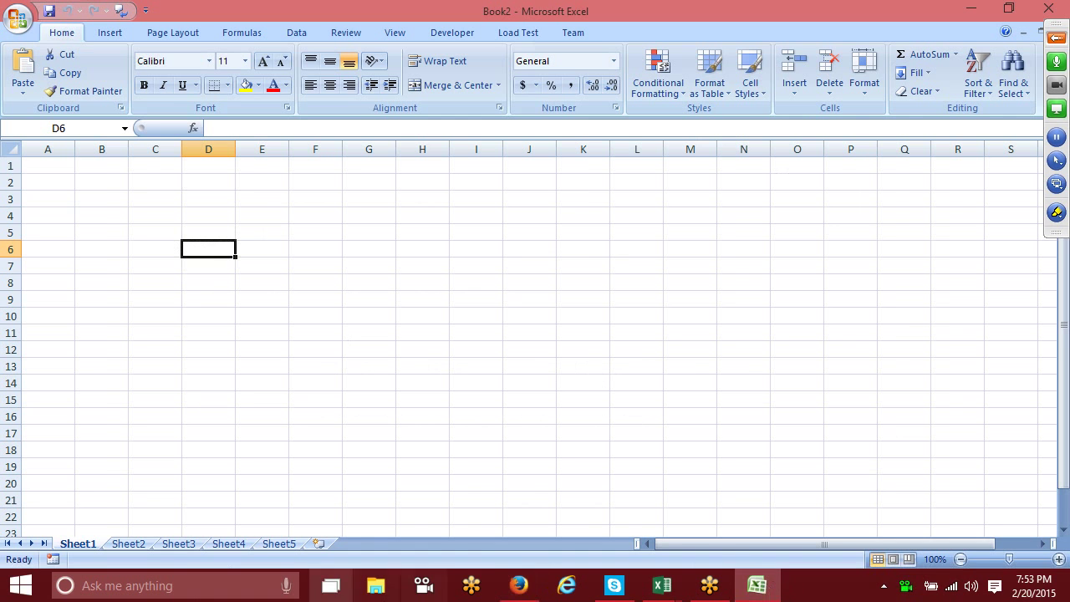
{"action": "double_click", "coordinate": [78, 543]}
{"action": "left_click", "coordinate": [140, 548]}
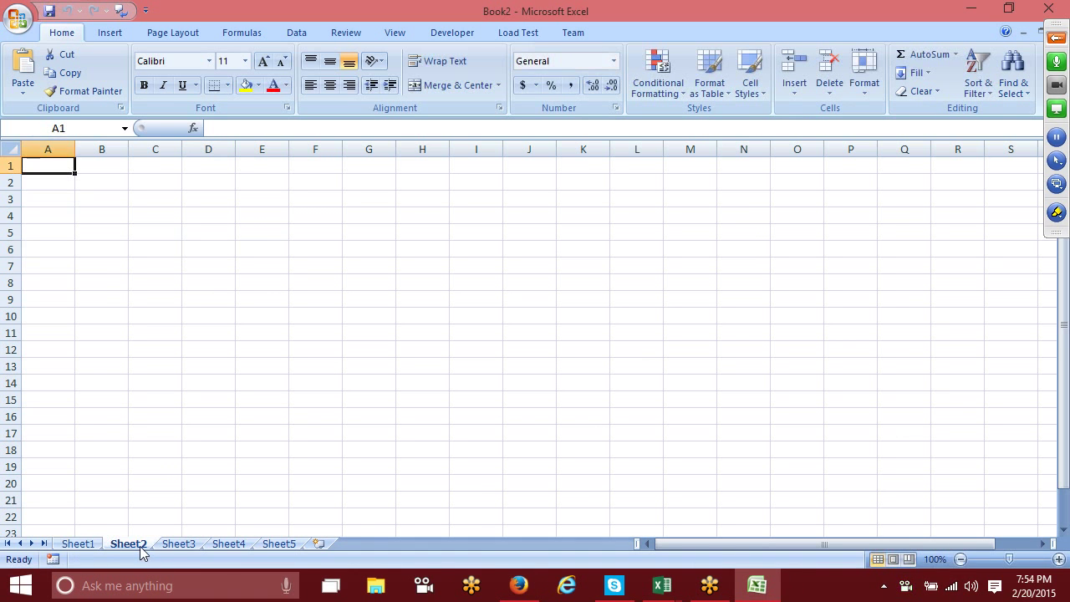
{"action": "double_click", "coordinate": [137, 545]}
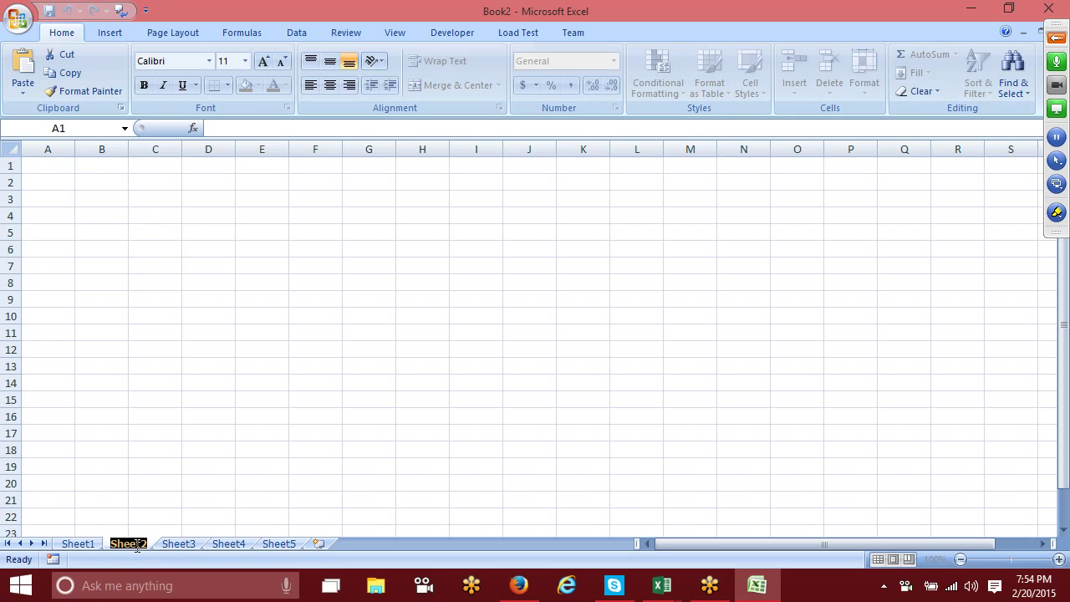
{"action": "double_click", "coordinate": [167, 546]}
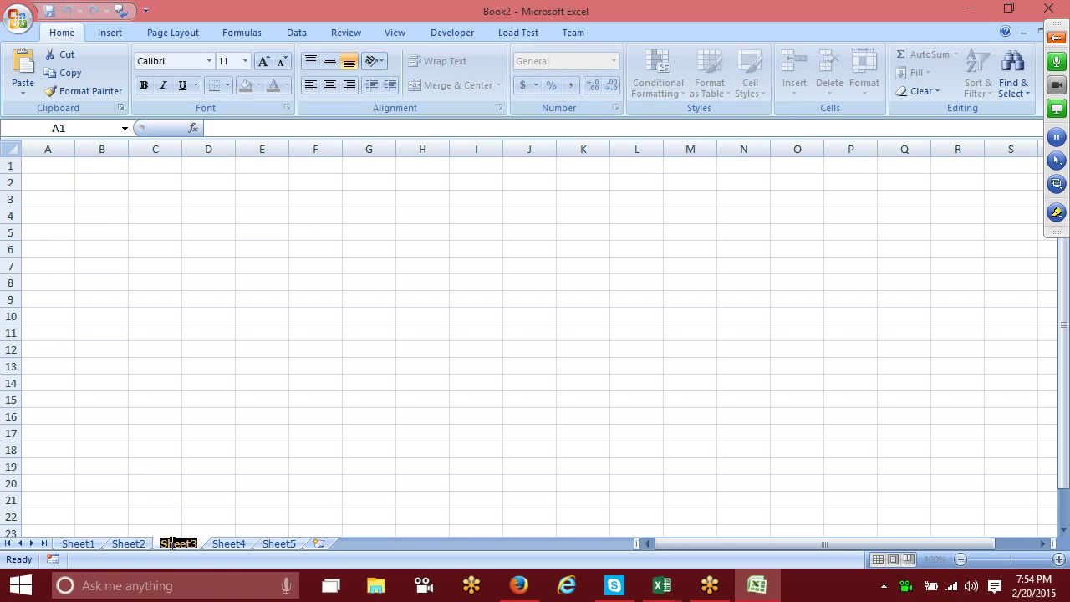
{"action": "double_click", "coordinate": [226, 546]}
{"action": "left_click", "coordinate": [273, 547]}
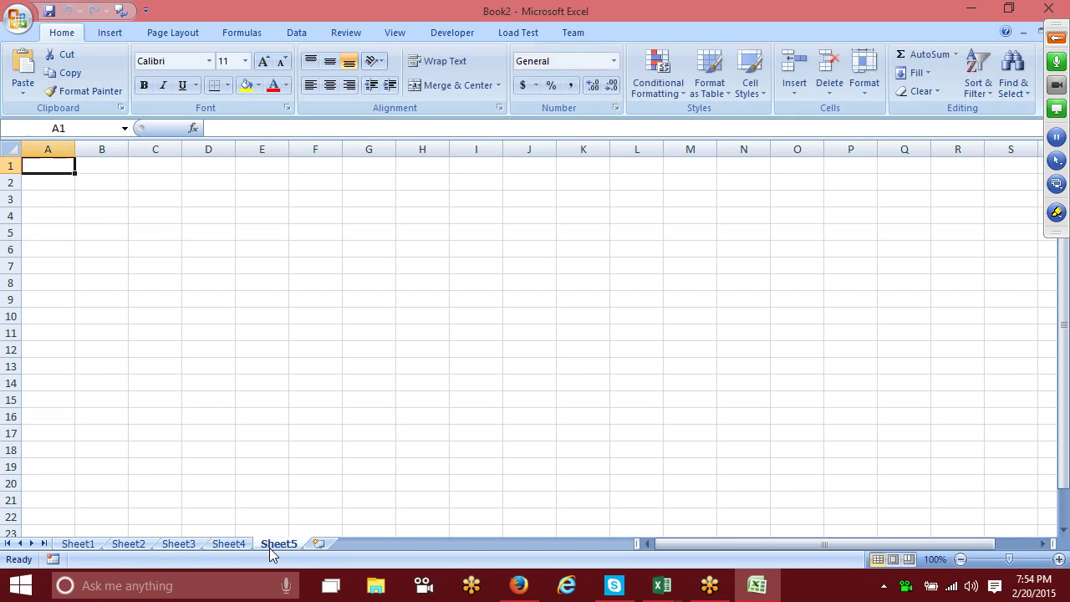
{"action": "double_click", "coordinate": [276, 545]}
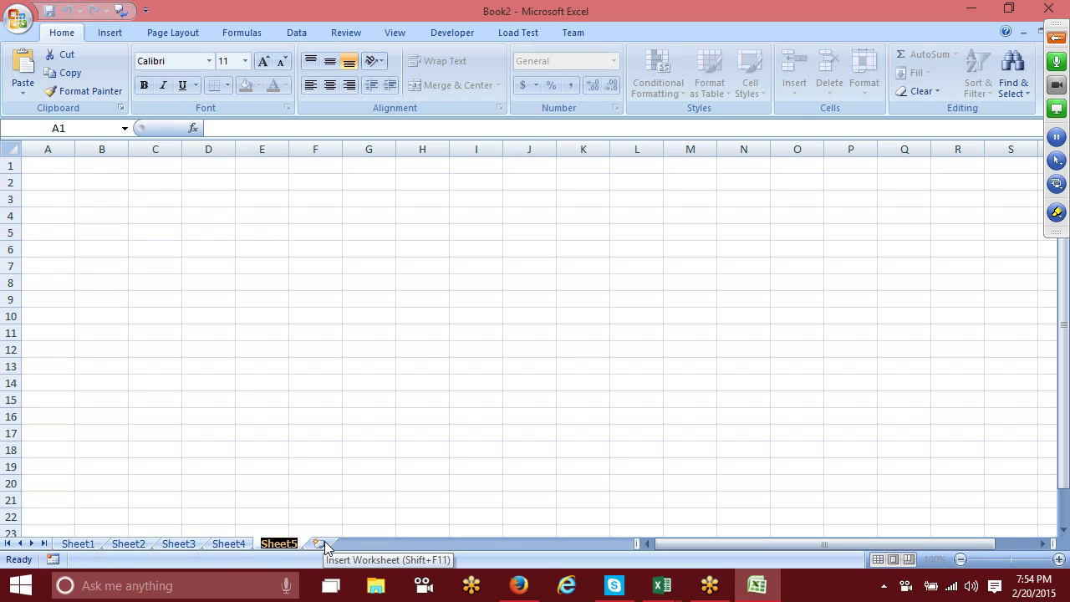
{"action": "left_click", "coordinate": [75, 544]}
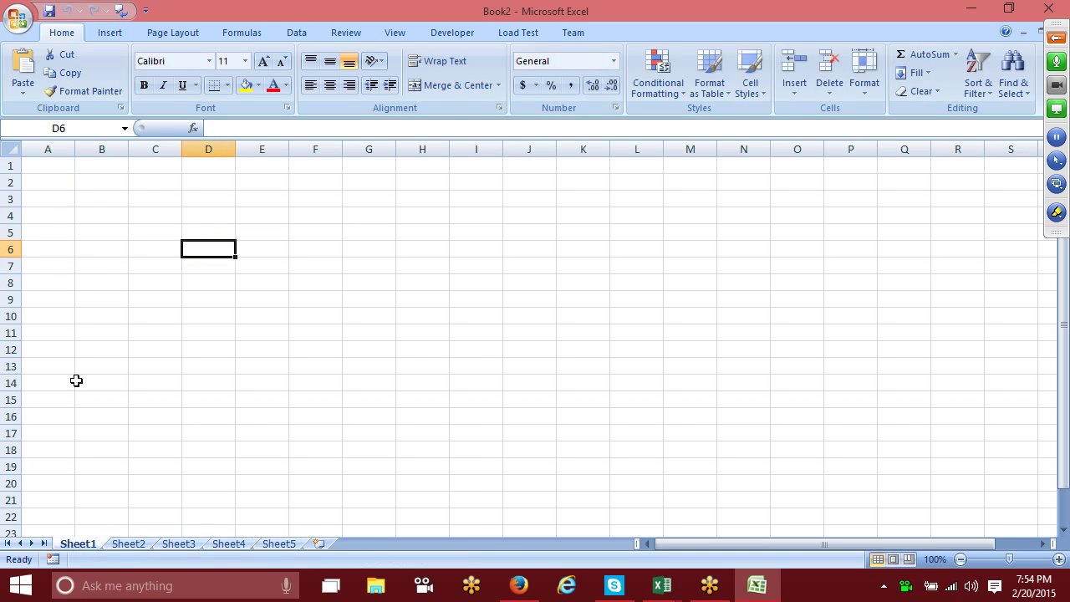
{"action": "left_click", "coordinate": [58, 164]}
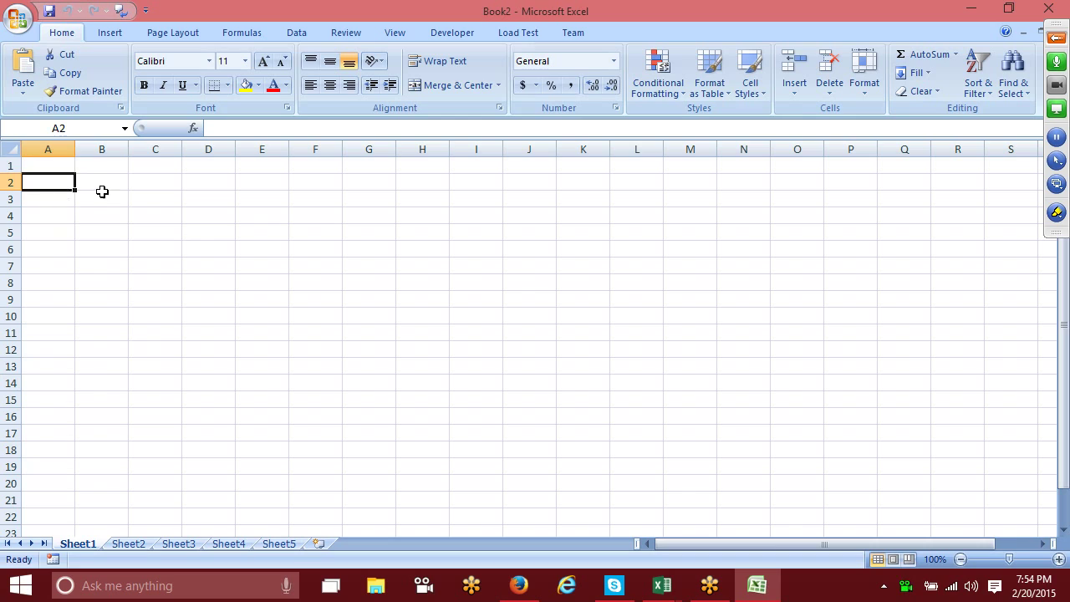
Step: Select B2:B14 and widen column B about five times, then switch to Form49A.pdf in Firefox
{"action": "left_click_drag", "start_coordinate": [100, 192], "coordinate": [92, 381]}
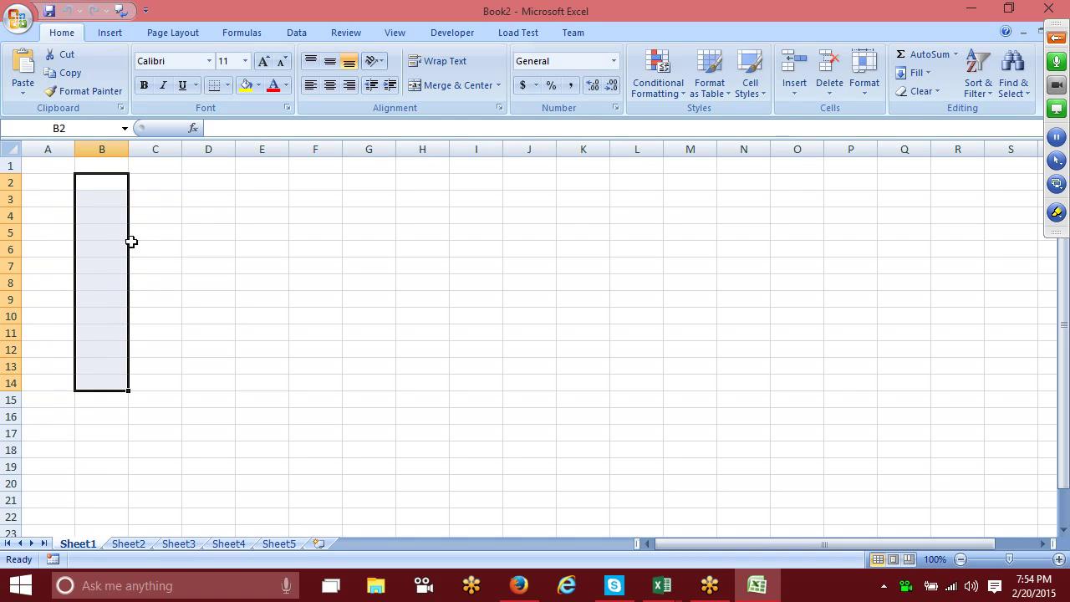
{"action": "left_click_drag", "start_coordinate": [128, 149], "coordinate": [352, 189]}
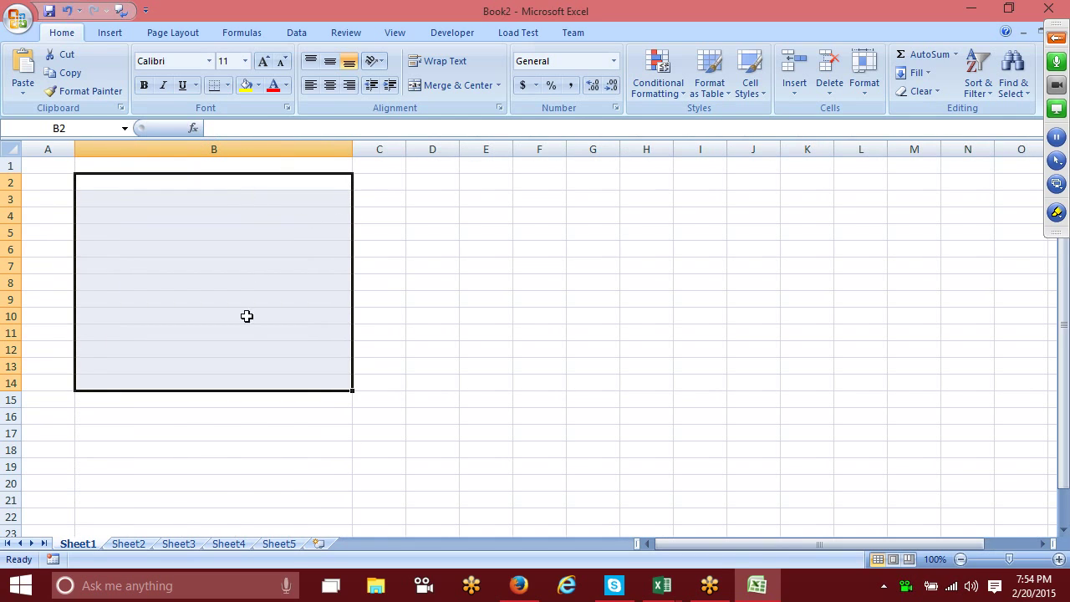
{"action": "left_click", "coordinate": [250, 380]}
{"action": "left_click", "coordinate": [244, 361]}
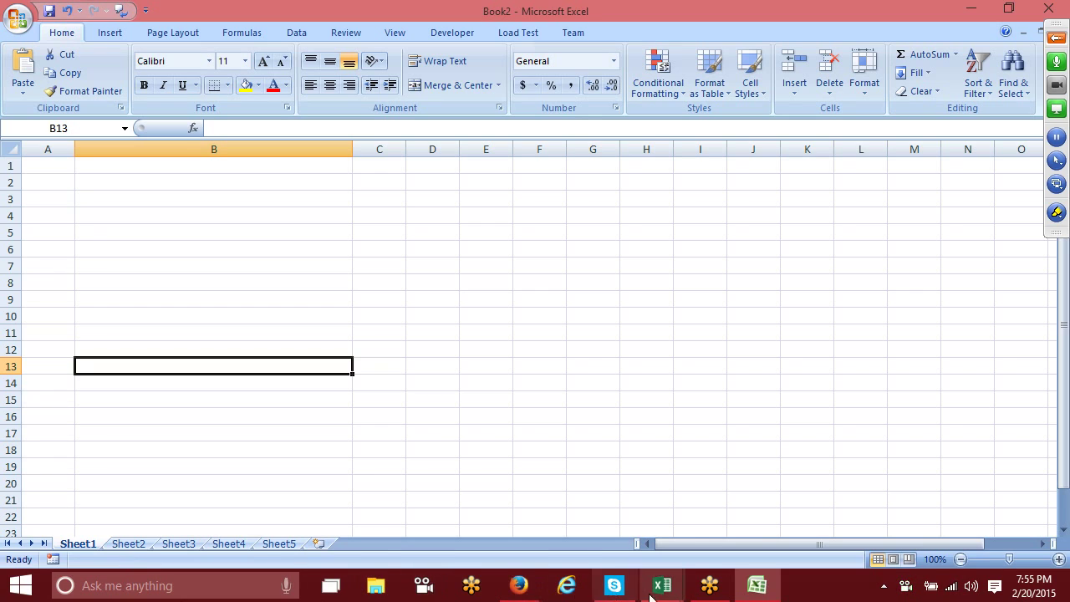
{"action": "left_click", "coordinate": [360, 283]}
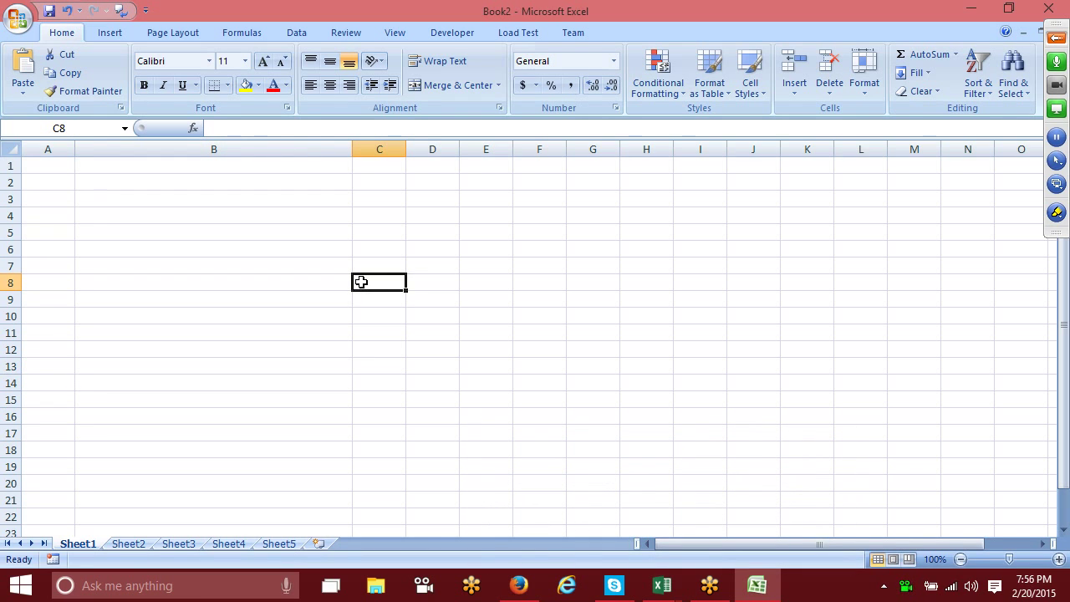
{"action": "left_click", "coordinate": [520, 586]}
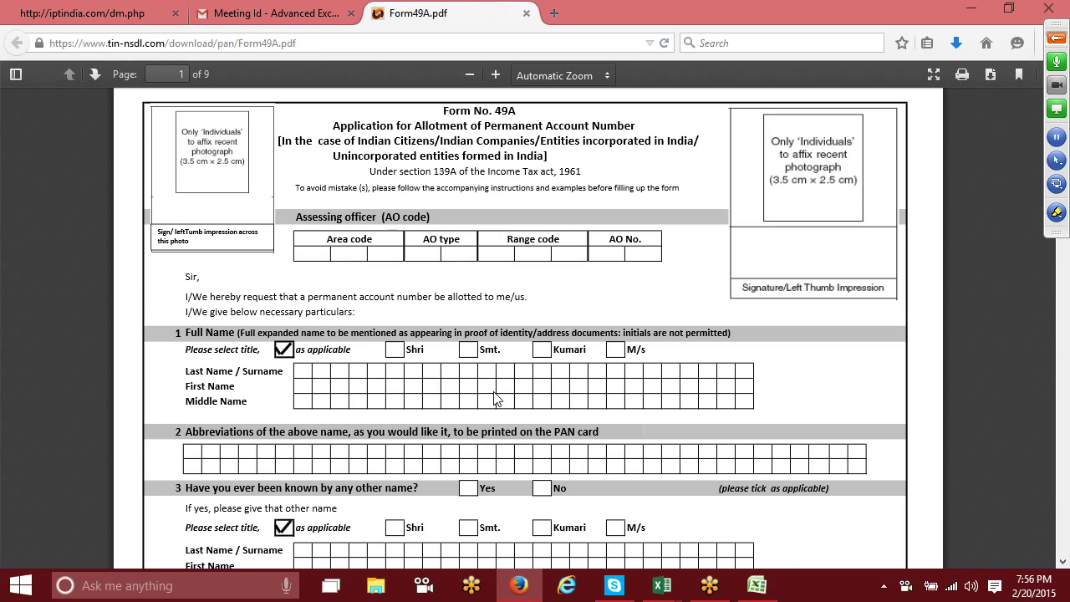
Step: Minimize Firefox, Book2 and IPT-Jan, then leave Book1's Info page and minimize Book1
{"action": "left_click", "coordinate": [972, 9]}
{"action": "left_click", "coordinate": [973, 10]}
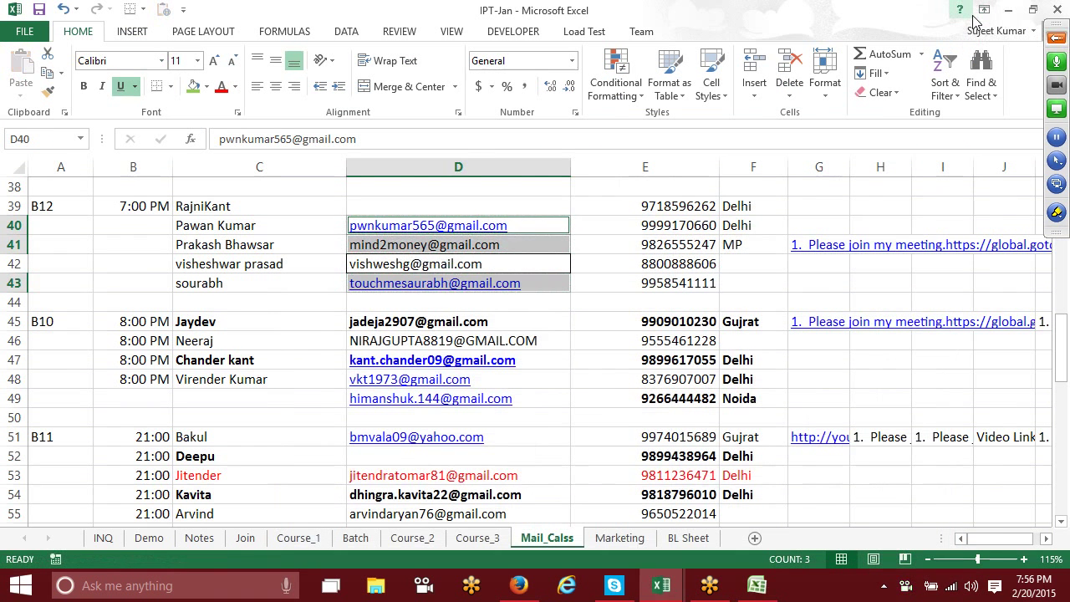
{"action": "left_click", "coordinate": [1006, 11]}
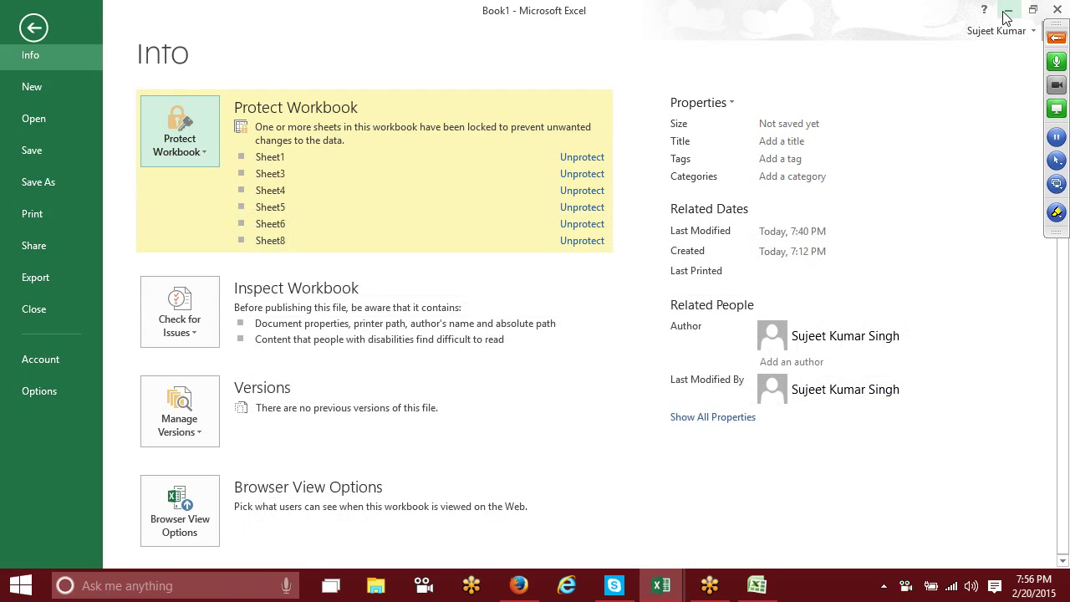
{"action": "left_click", "coordinate": [33, 28]}
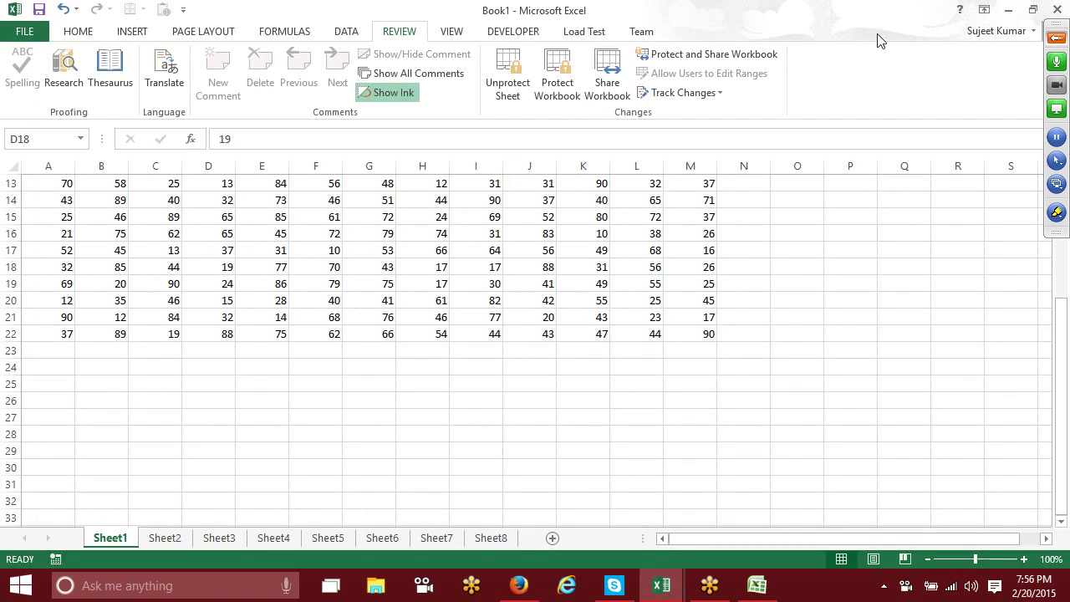
{"action": "left_click", "coordinate": [1008, 10]}
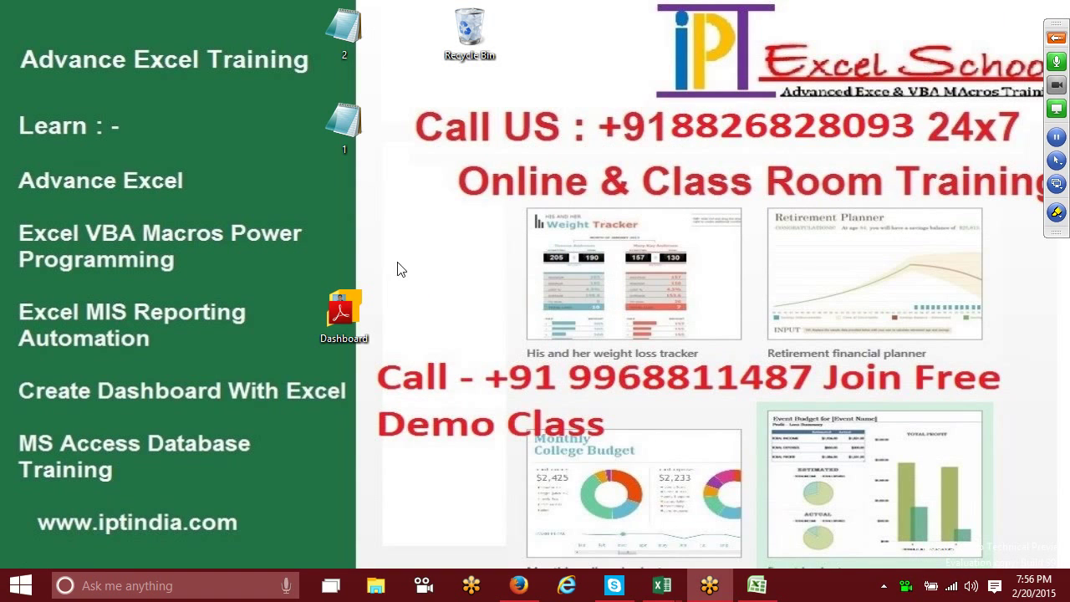
Step: Refresh the desktop twice from its right-click menu
{"action": "right_click", "coordinate": [412, 199]}
{"action": "left_click", "coordinate": [444, 234]}
{"action": "right_click", "coordinate": [410, 207]}
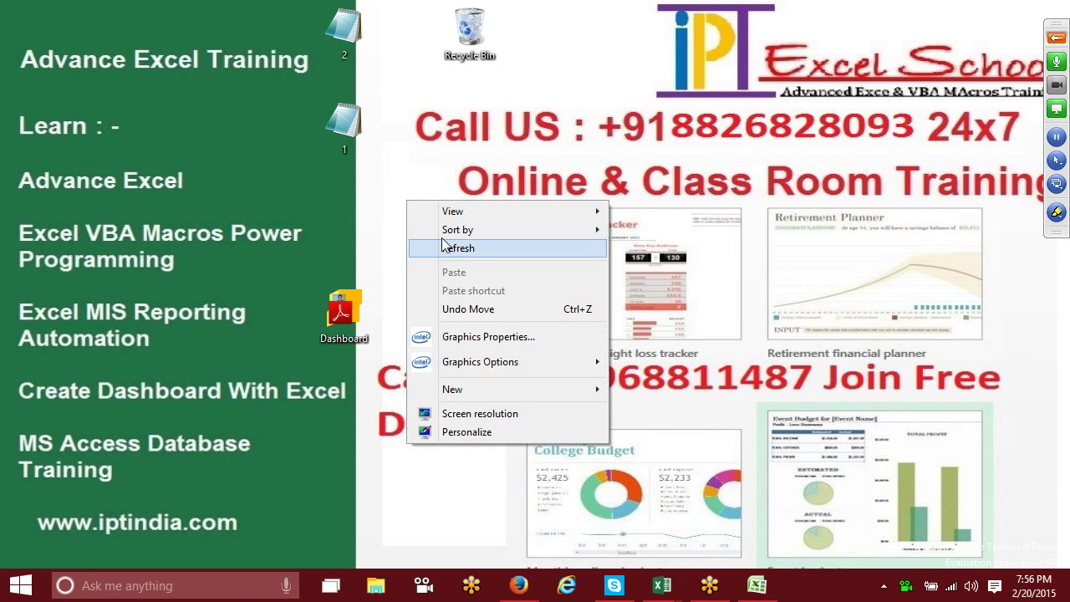
{"action": "left_click", "coordinate": [443, 244]}
Step: Restore Book2 and enter the letter P in cell C4
{"action": "left_click", "coordinate": [757, 586]}
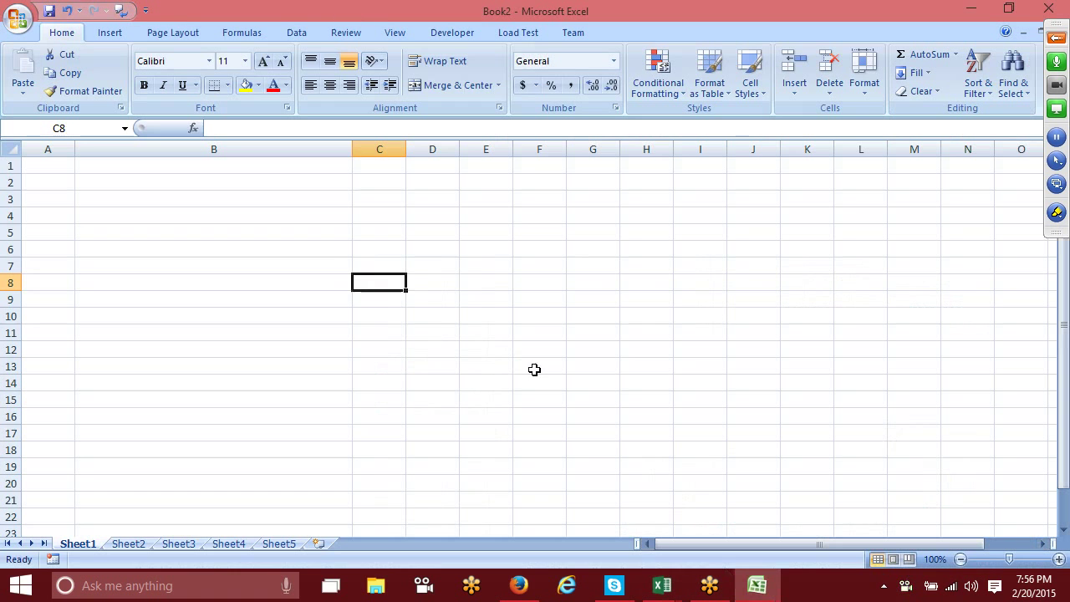
{"action": "left_click", "coordinate": [376, 219]}
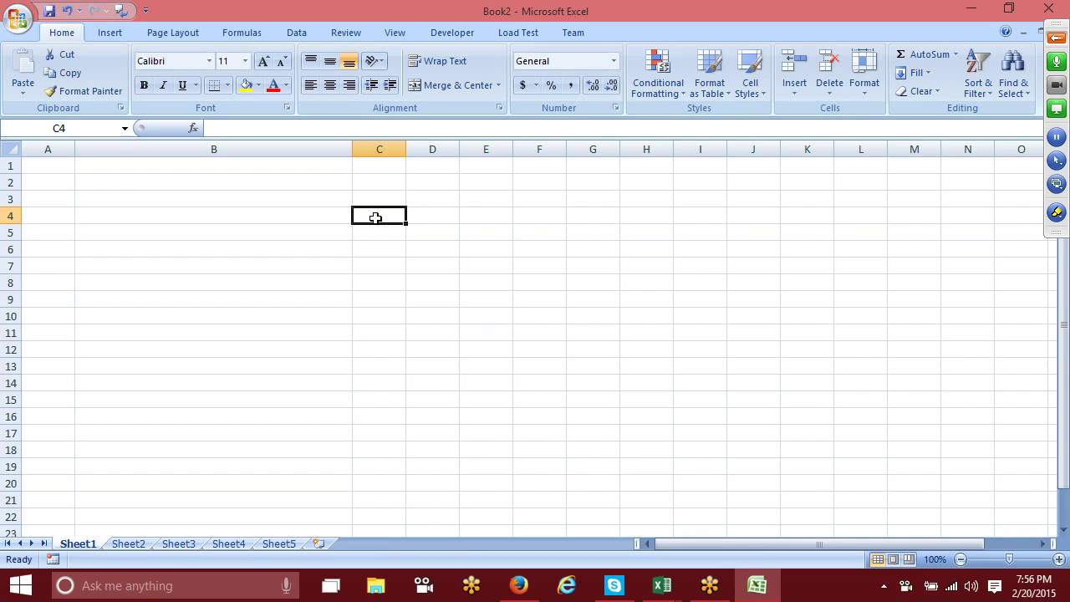
{"action": "type", "text": "P\\"}
{"action": "key", "text": "BackSpace"}
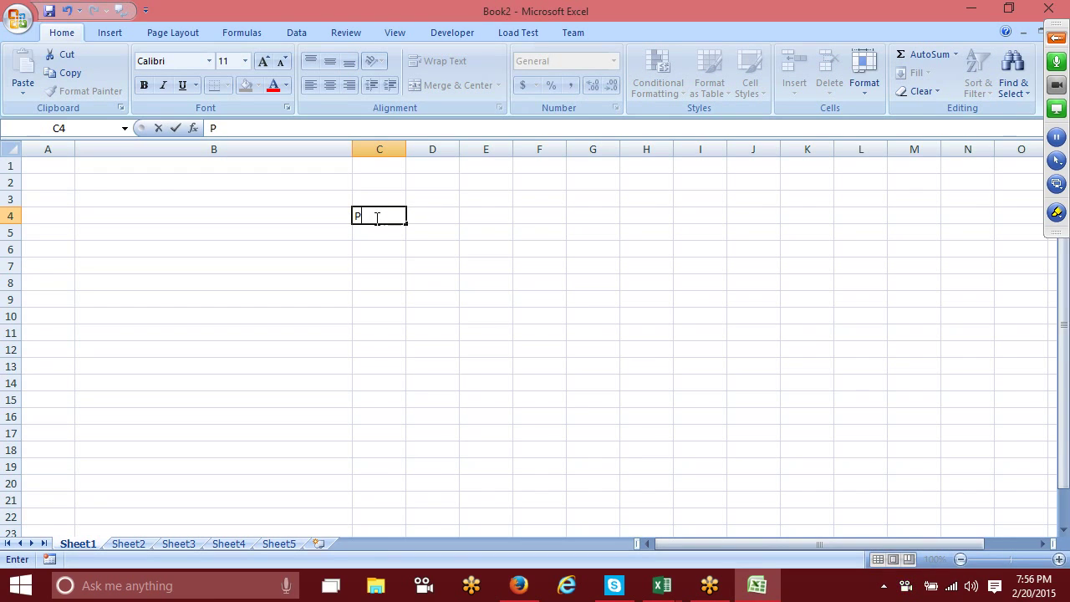
{"action": "key", "text": "Return"}
Step: Format C4 as bold Wingdings 2 and enter O to show a cross symbol
{"action": "left_click", "coordinate": [377, 218]}
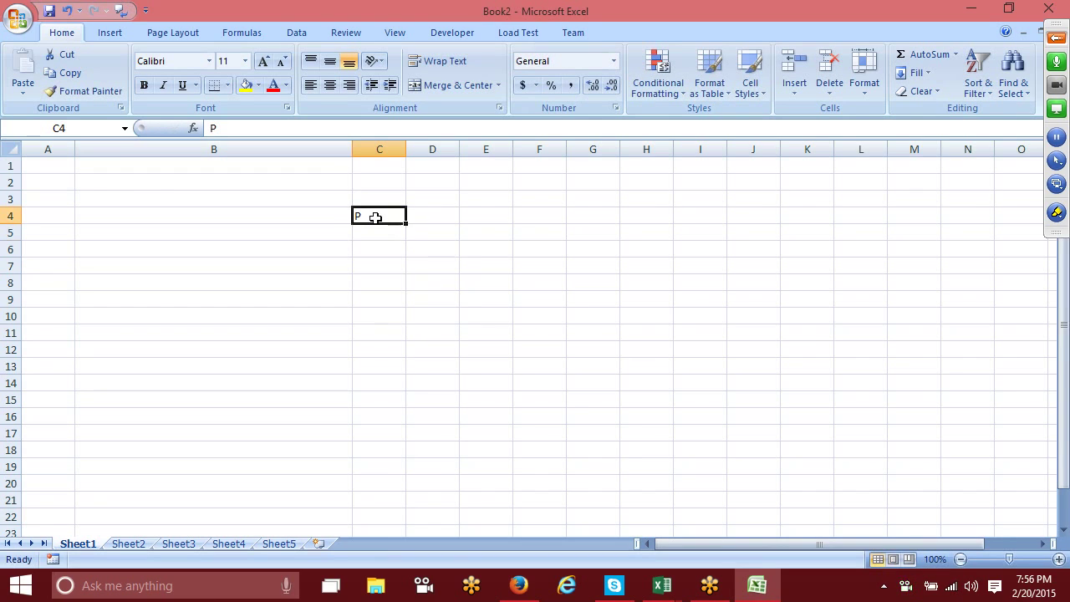
{"action": "left_click", "coordinate": [210, 62]}
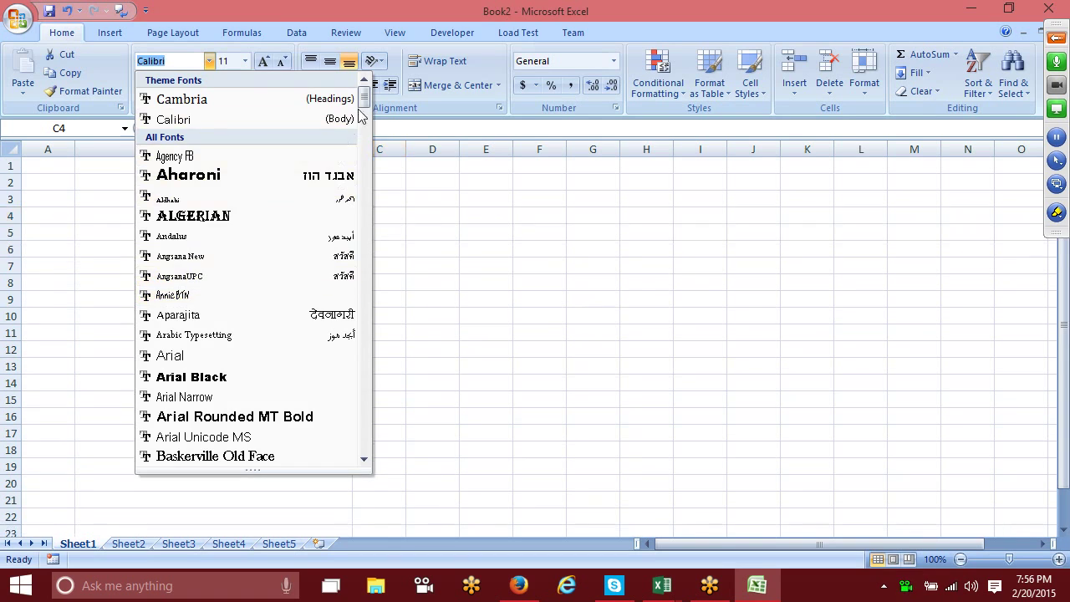
{"action": "left_click_drag", "start_coordinate": [363, 102], "coordinate": [380, 454]}
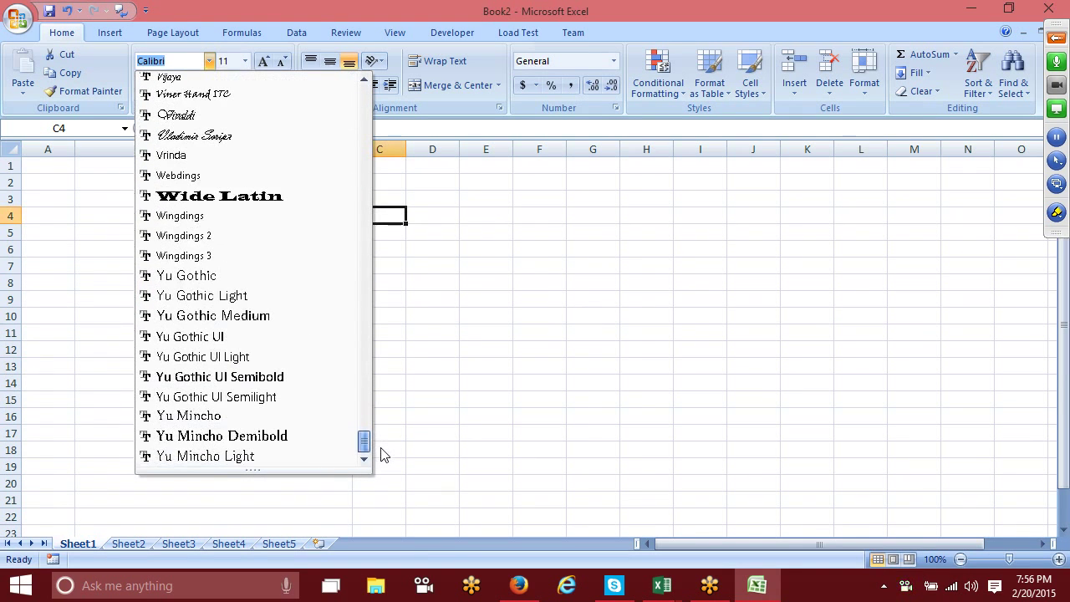
{"action": "left_click", "coordinate": [197, 240]}
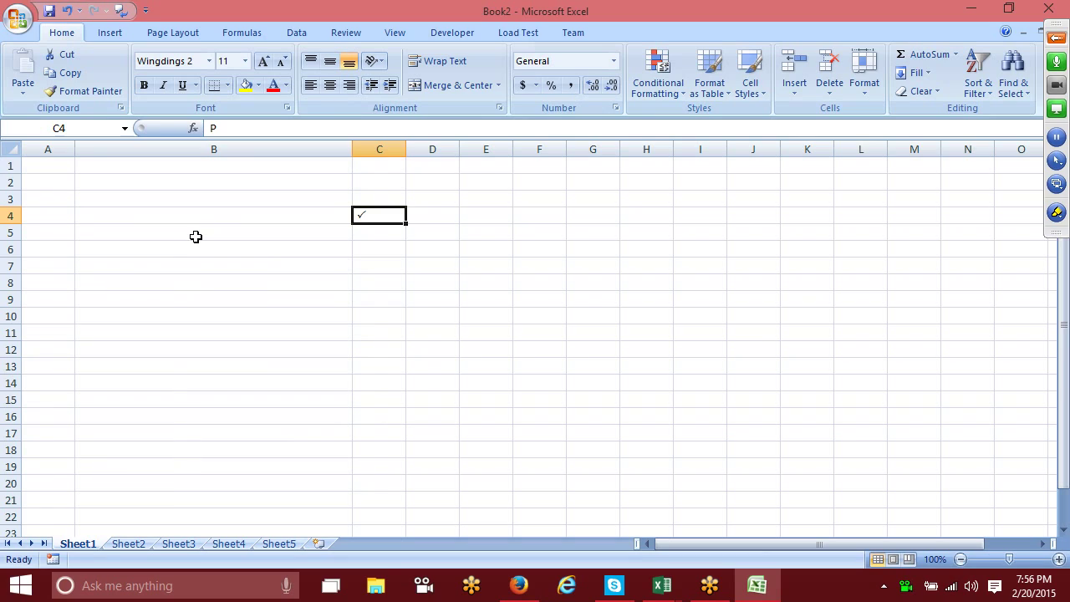
{"action": "key", "text": "ctrl+b"}
{"action": "type", "text": "x"}
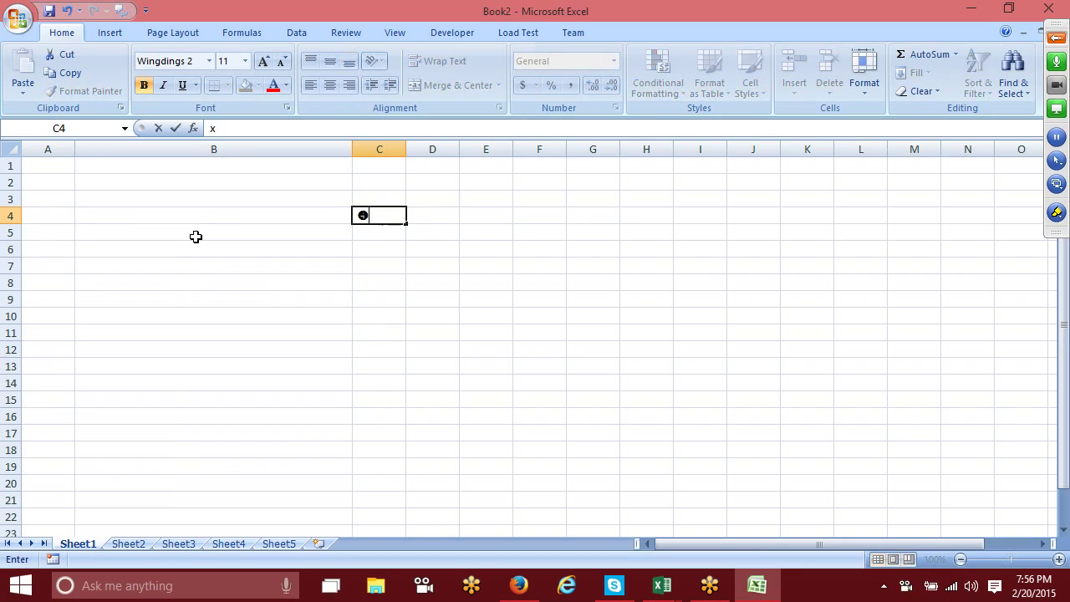
{"action": "key", "text": "BackSpace"}
{"action": "type", "text": "O"}
{"action": "key", "text": "Return"}
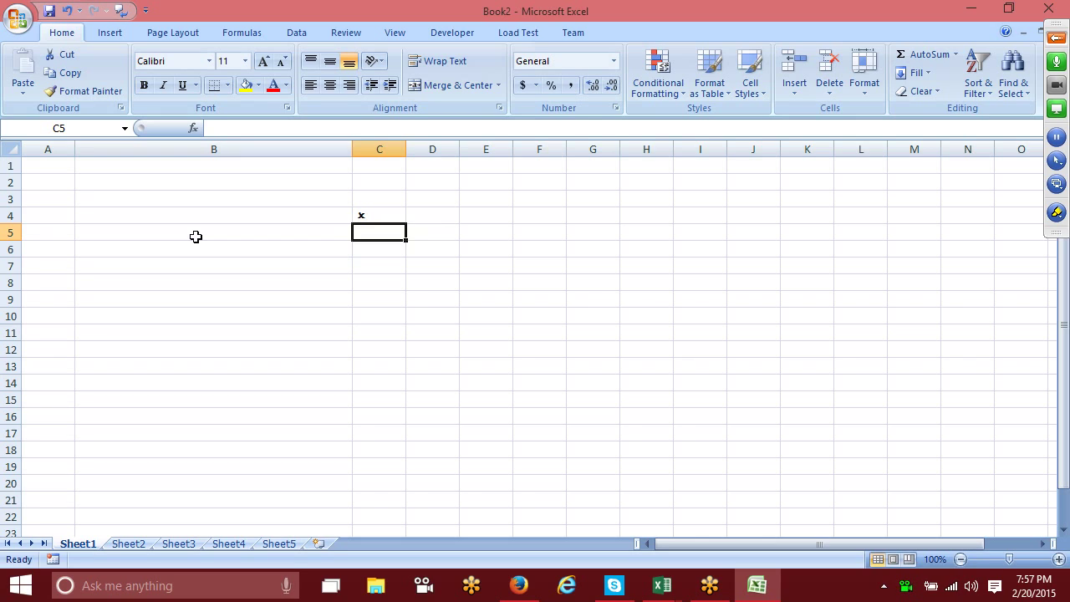
Step: Minimize Excel and expand the GoToMeeting screen-sharing panel
{"action": "mouse_move", "coordinate": [519, 585]}
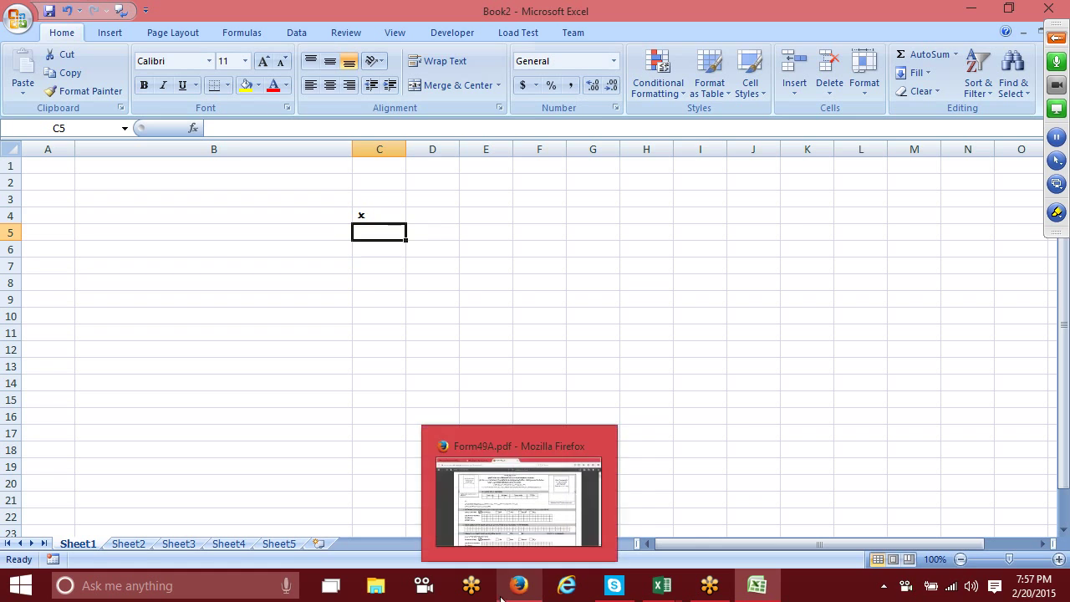
{"action": "left_click", "coordinate": [444, 317]}
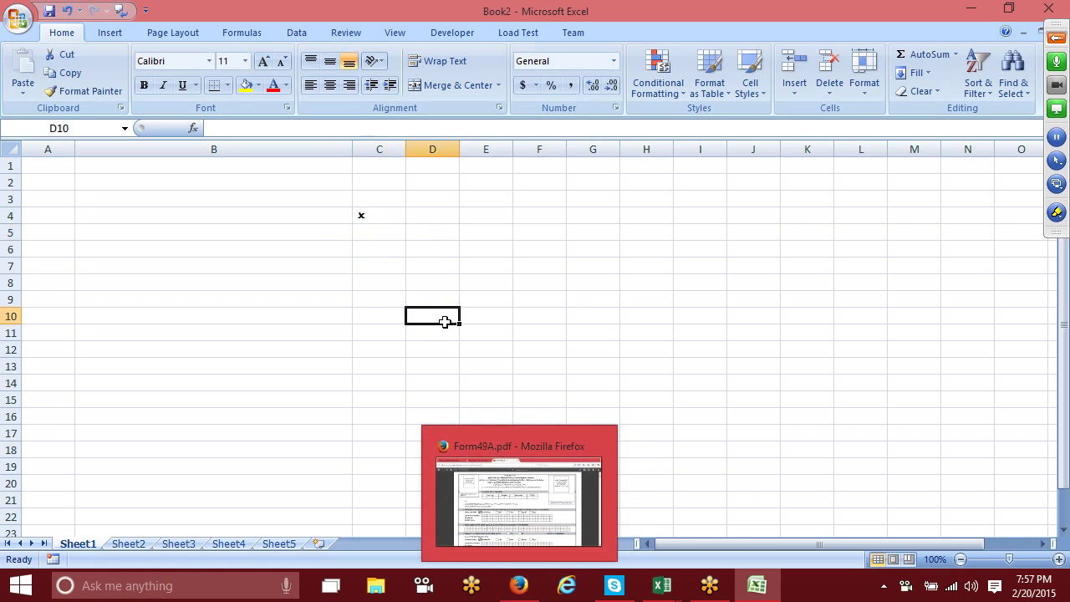
{"action": "left_click", "coordinate": [970, 10]}
{"action": "left_click", "coordinate": [1055, 38]}
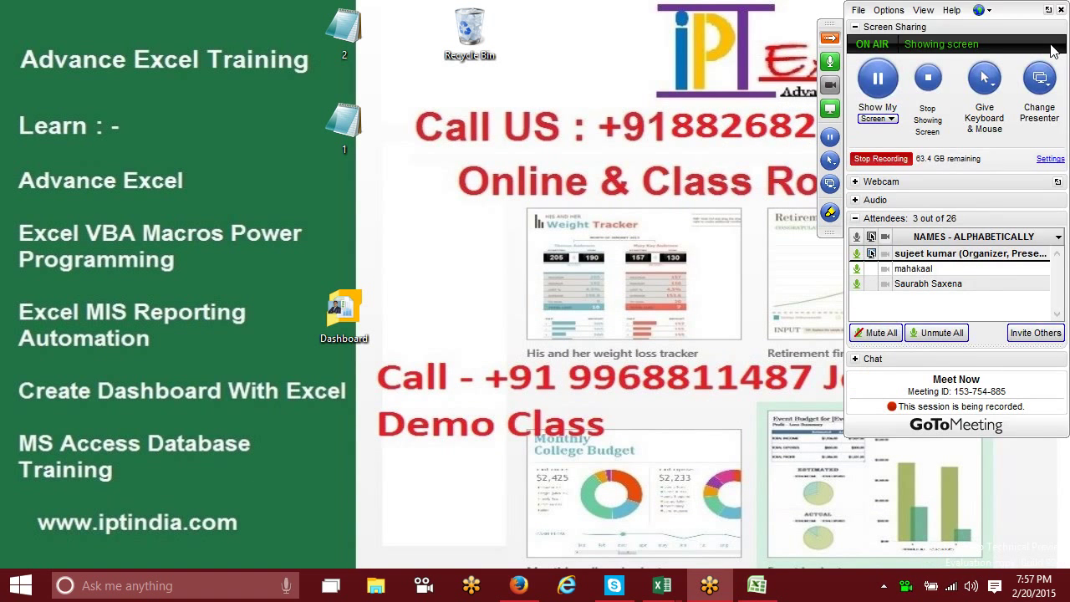